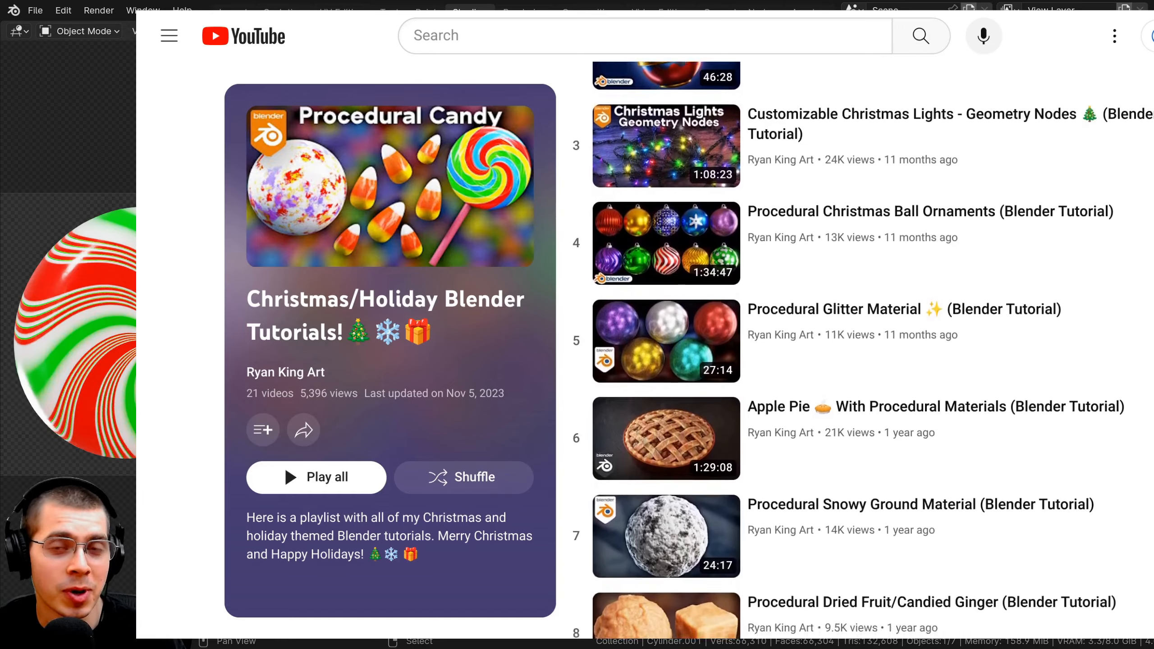
- Browse the Christmas/Holiday Blender Tutorials playlist
scroll(863, 345, "down", 4)
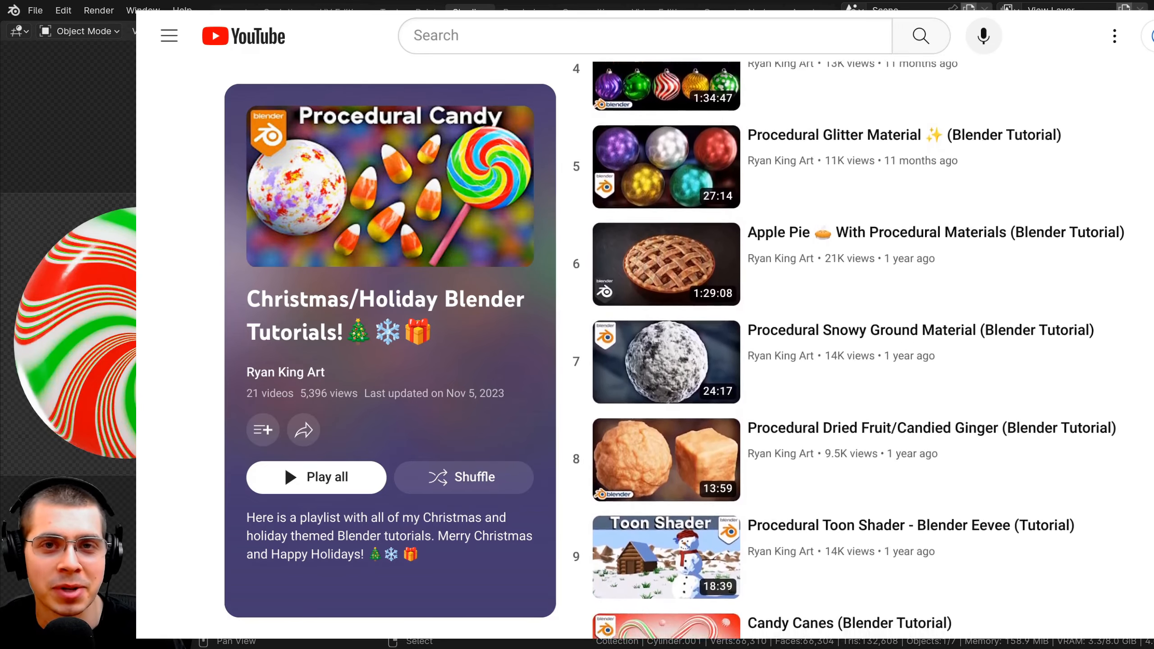
scroll(863, 345, "down", 4)
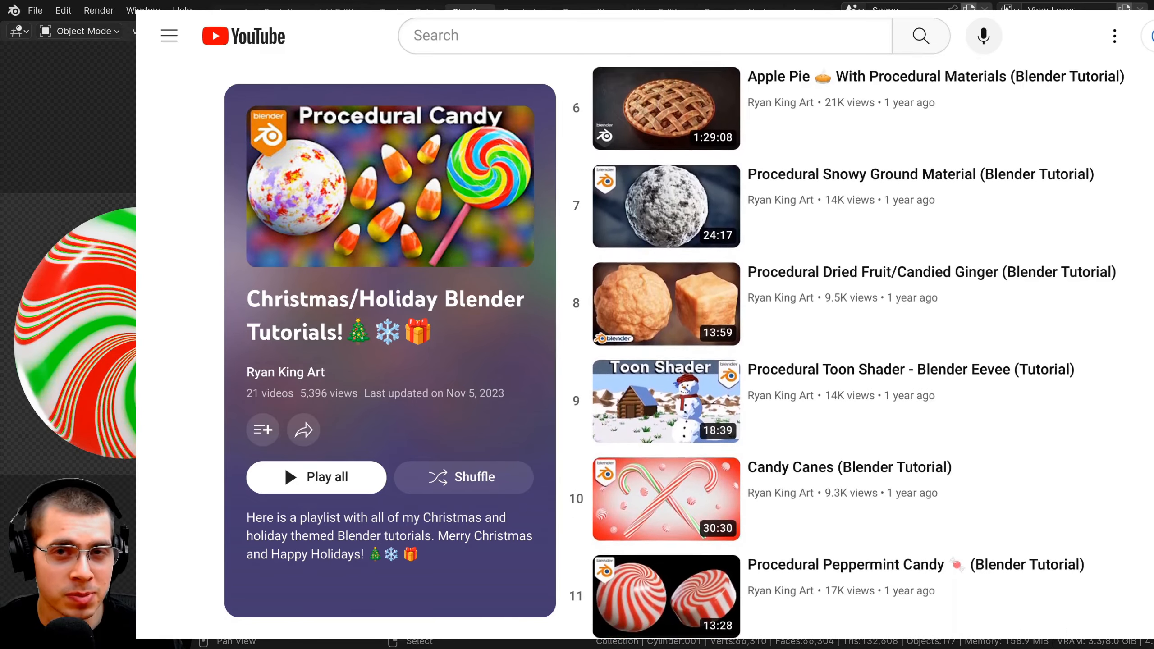
scroll(863, 345, "down", 4)
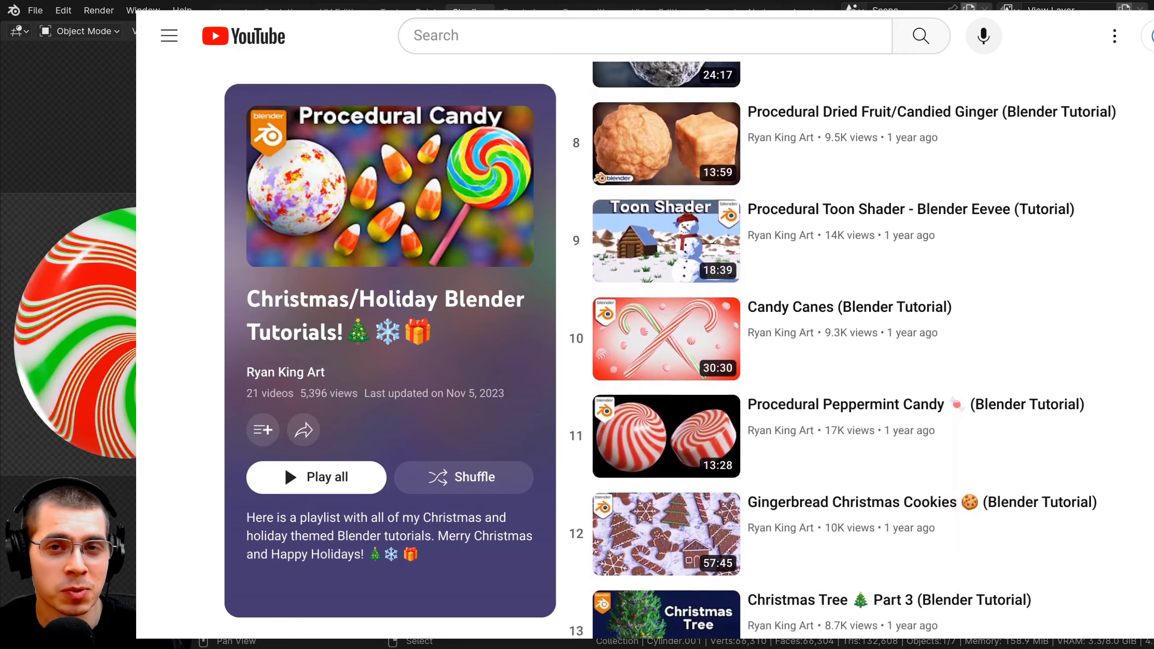
scroll(863, 345, "down", 4)
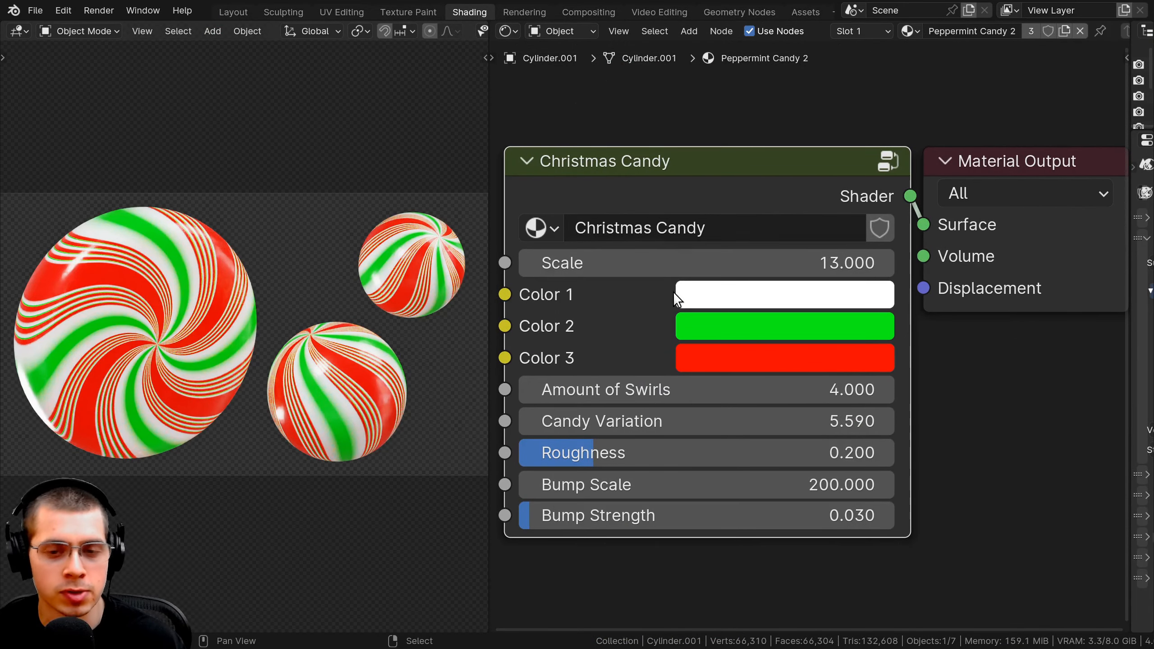
- Try out the Scale and Color 1 settings of the Christmas Candy node
scroll(275, 285, "down", 1)
mouse_move(723, 183)
left_mouse_down()
mouse_move(749, 178)
mouse_move(700, 203)
mouse_move(725, 184)
left_mouse_up()
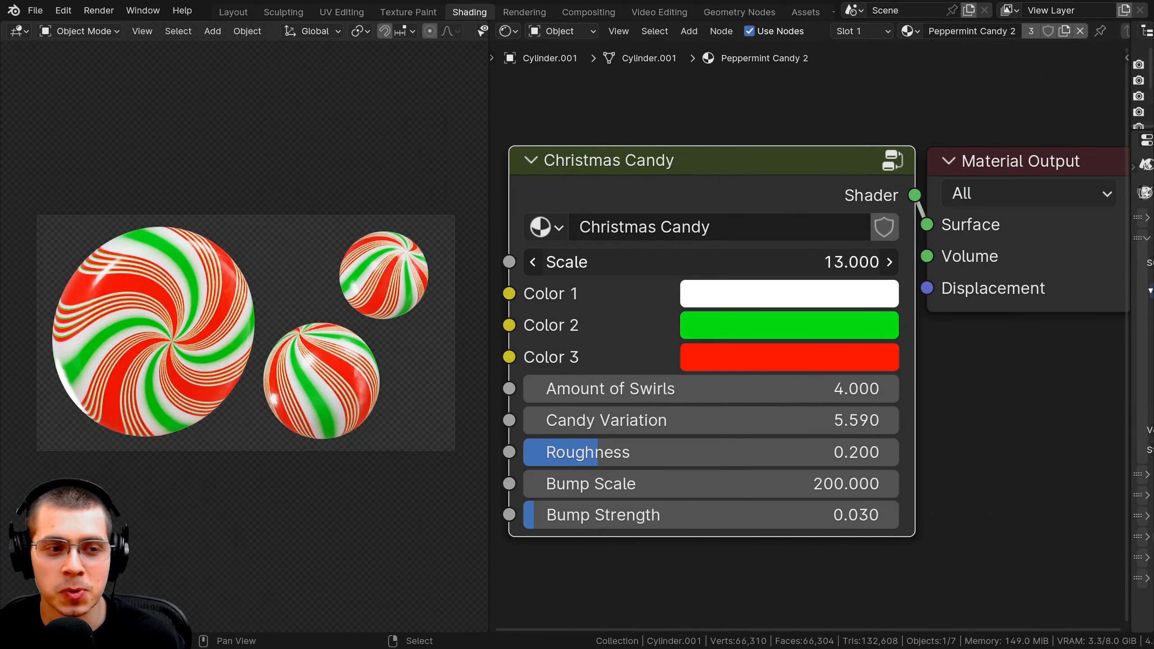
left_click_drag(709, 262, 671, 324)
left_click(719, 300)
right_click(671, 323)
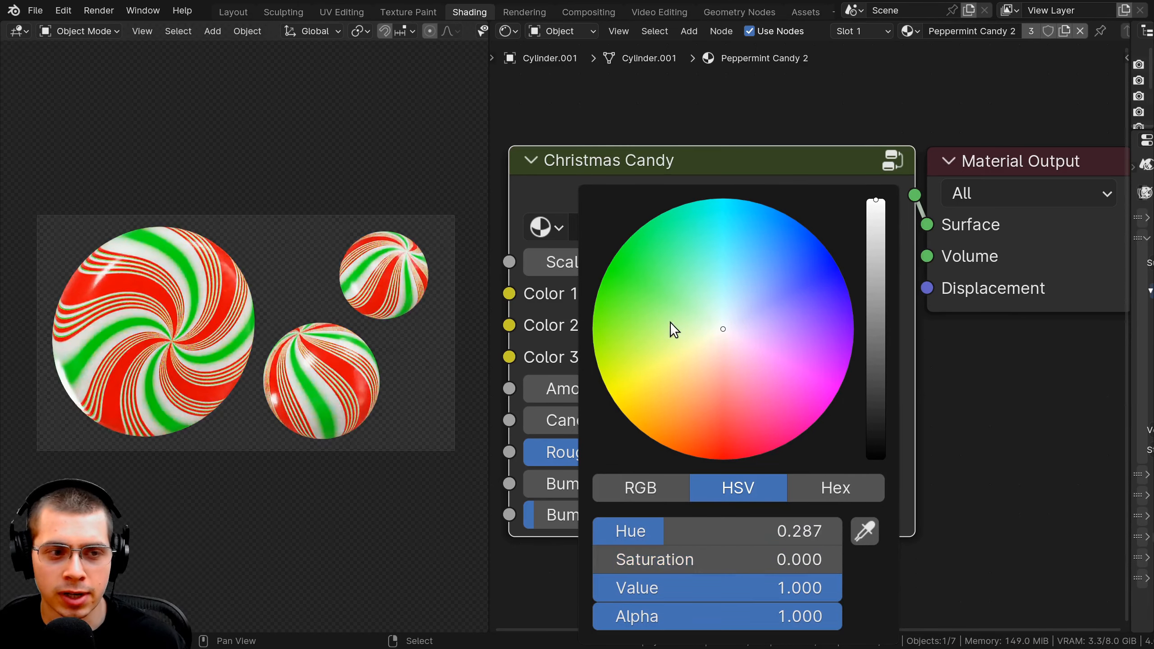
middle_click_drag(670, 377, 667, 368)
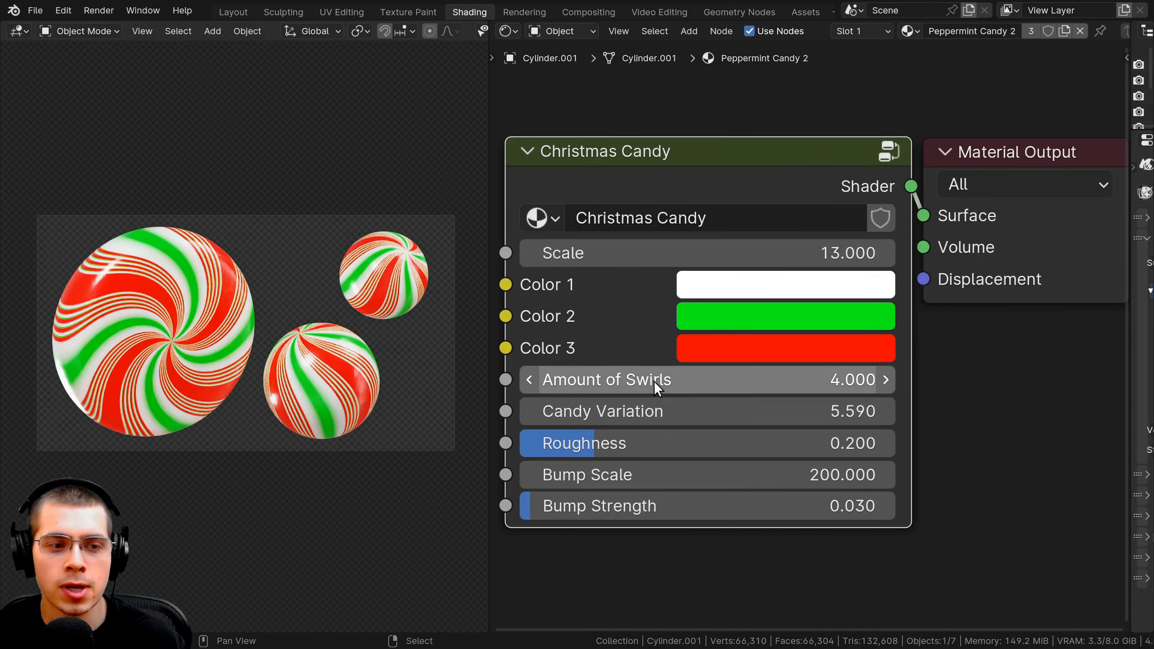
- Try an Amount of Swirls of about 11.3 on the Christmas Candy node
left_click_drag(653, 381, 686, 381)
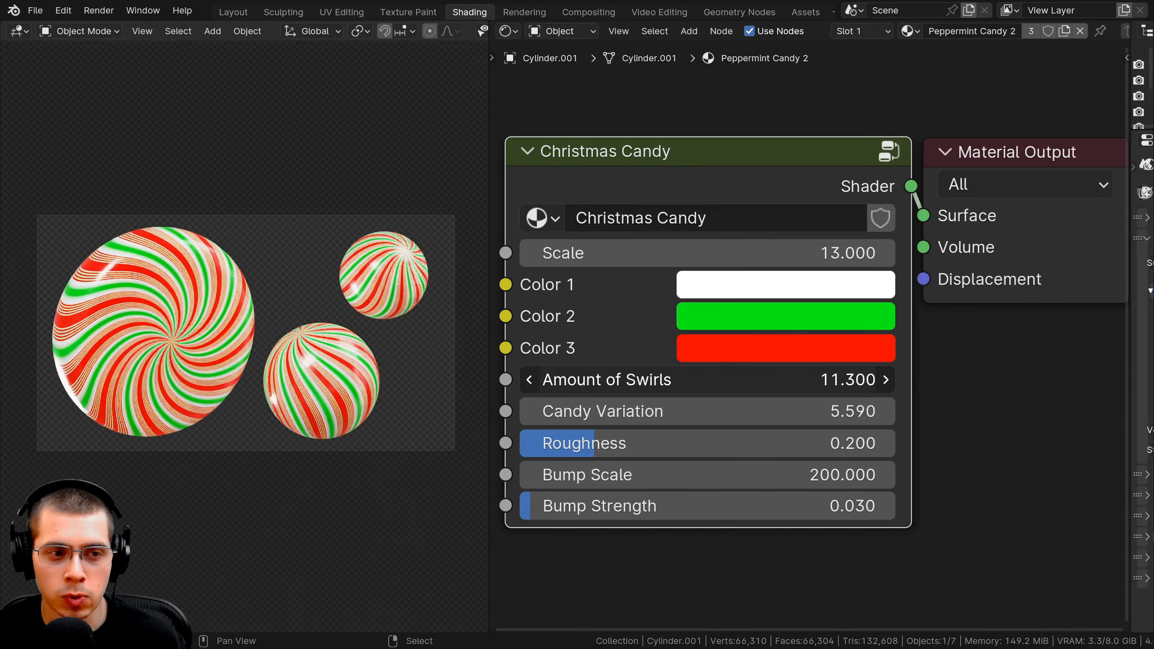
right_click(654, 381)
scroll(654, 396, "down", 1)
middle_click_drag(634, 429, 633, 422)
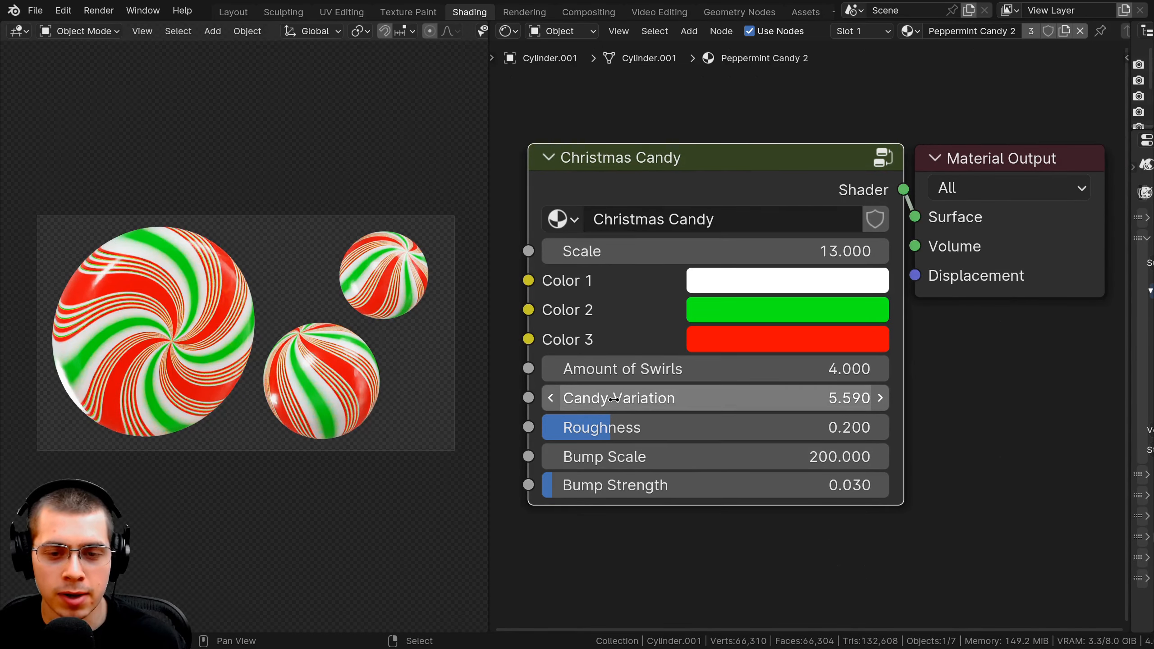
- Try different Candy Variation values on the Christmas Candy node, including 0.59
left_click_drag(631, 396, 632, 396)
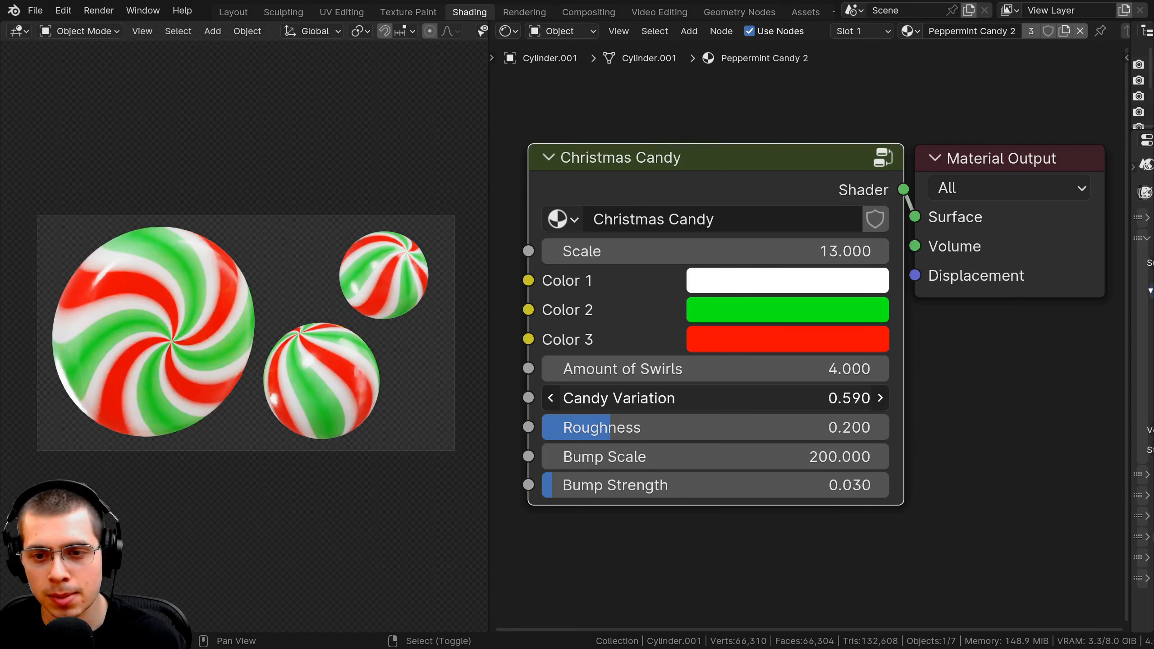
left_click_drag(714, 398, 881, 398)
left_click_drag(611, 427, 600, 486)
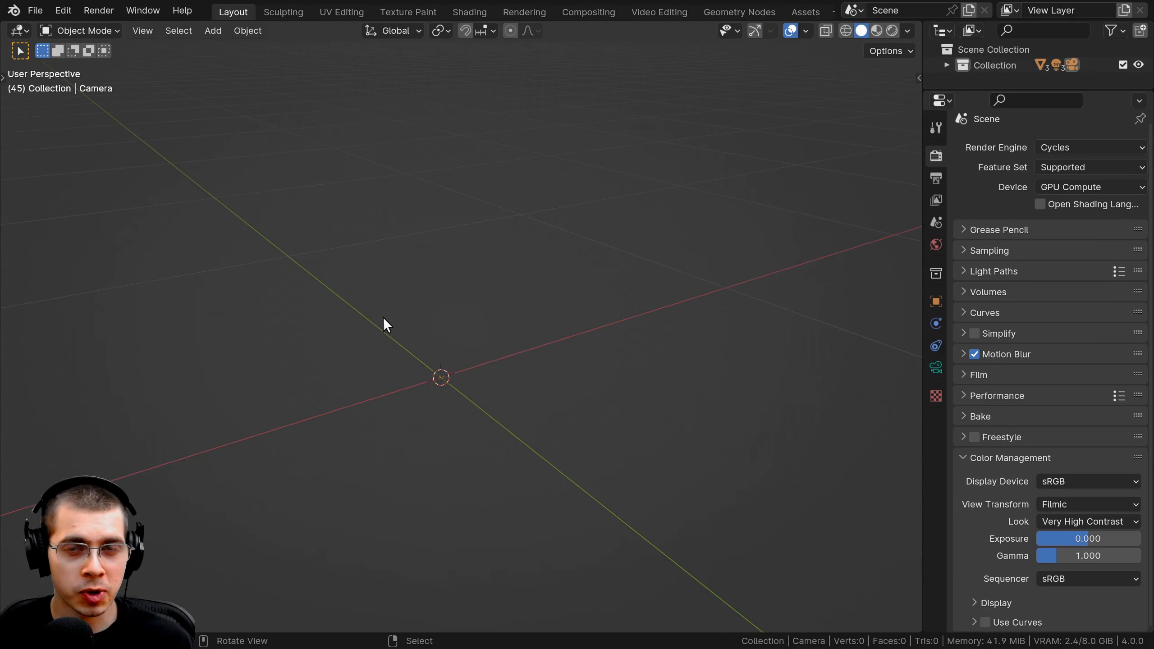
mouse_move(402, 317)
middle_mouse_down()
mouse_move(391, 316)
mouse_move(418, 310)
mouse_move(404, 303)
middle_mouse_up()
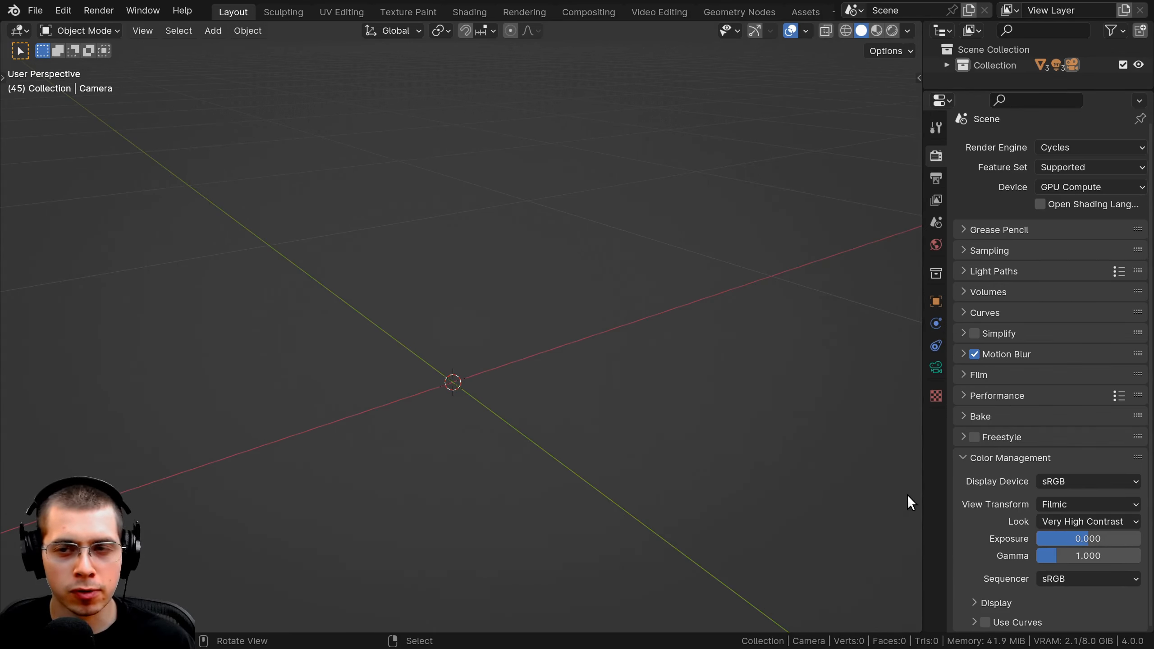
middle_click_drag(707, 429, 643, 569)
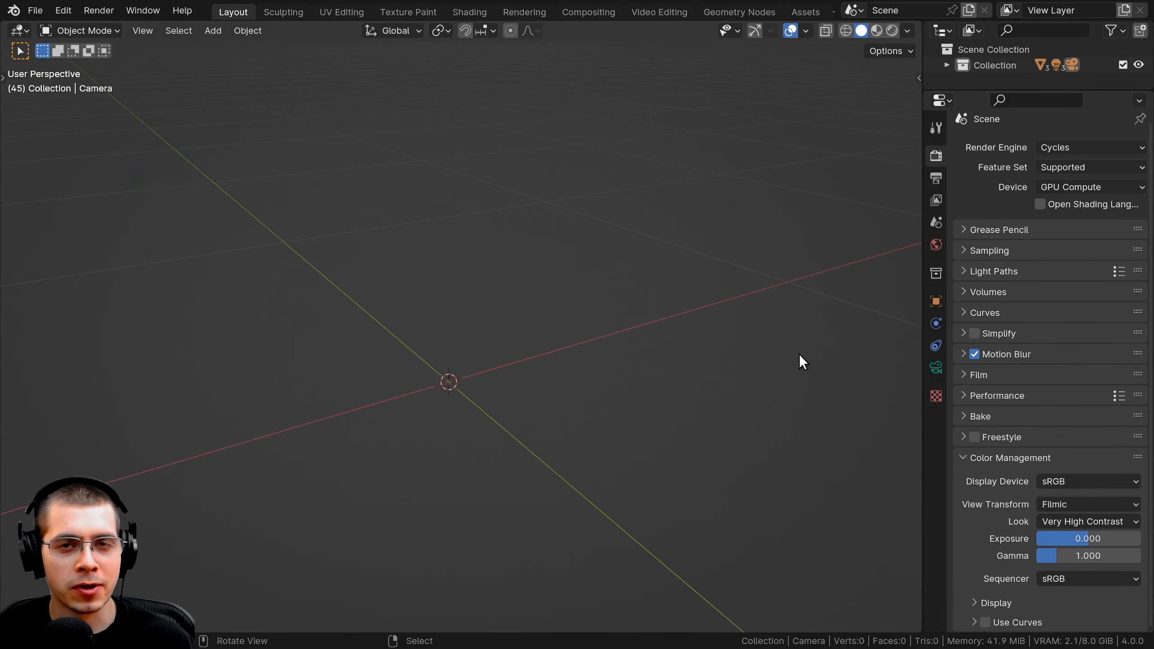
middle_click_drag(631, 430, 677, 387)
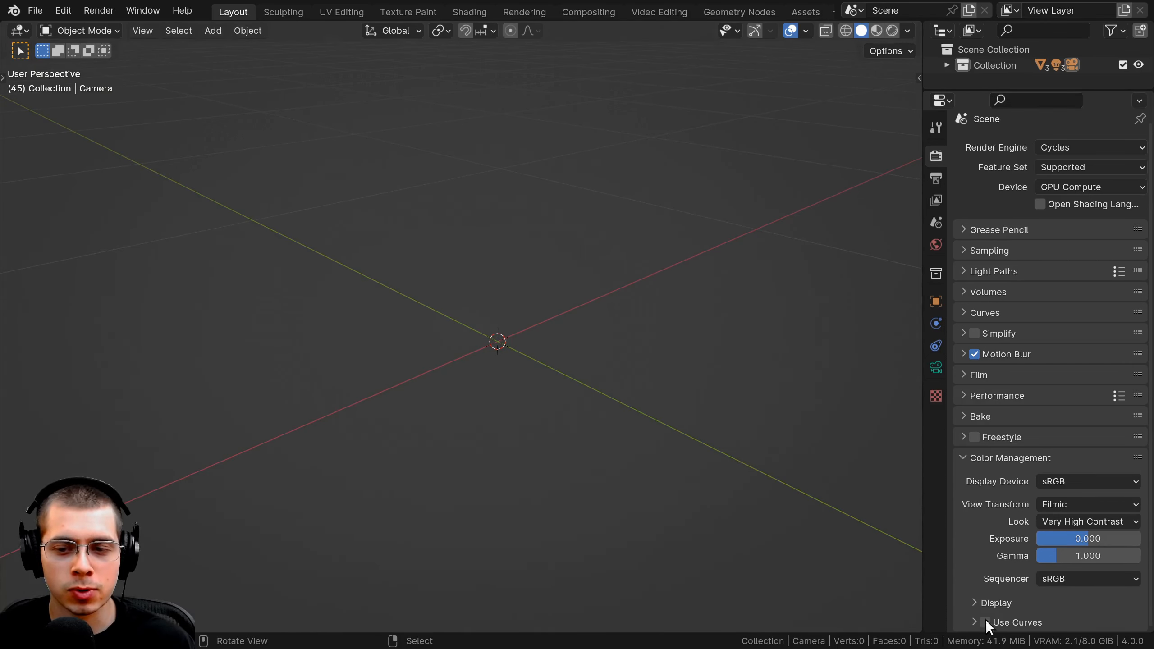
middle_click_drag(836, 499, 817, 484)
middle_click_drag(568, 332, 548, 319)
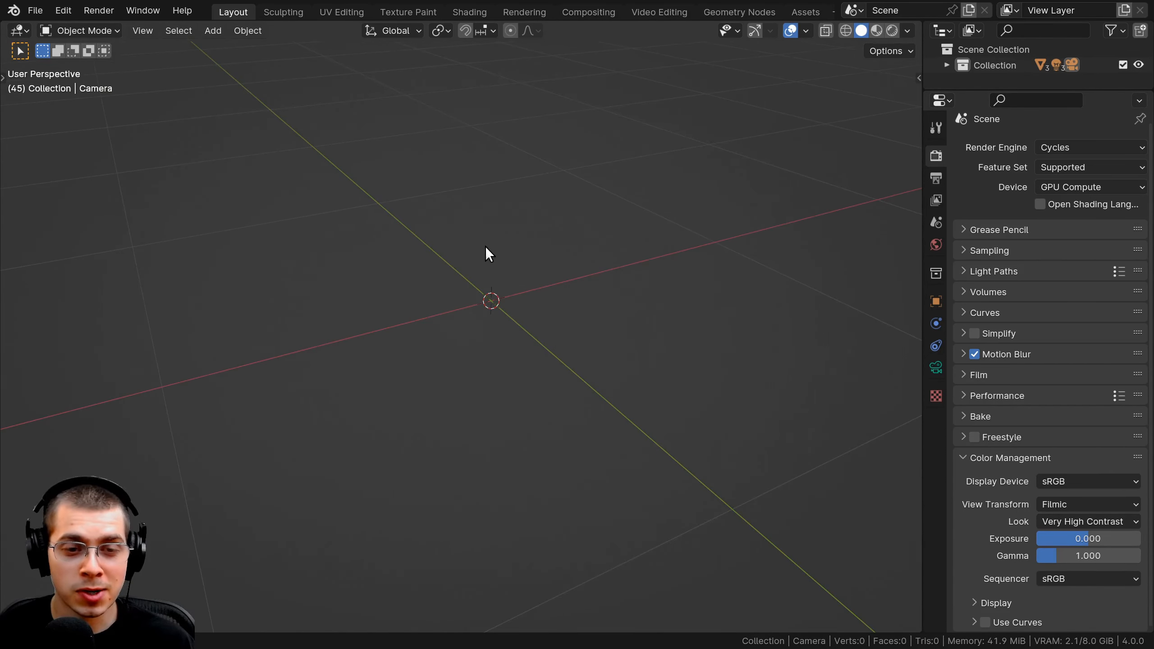
- Add a cylinder mesh at the world origin of the empty scene
key("shift+a")
mouse_move(475, 207)
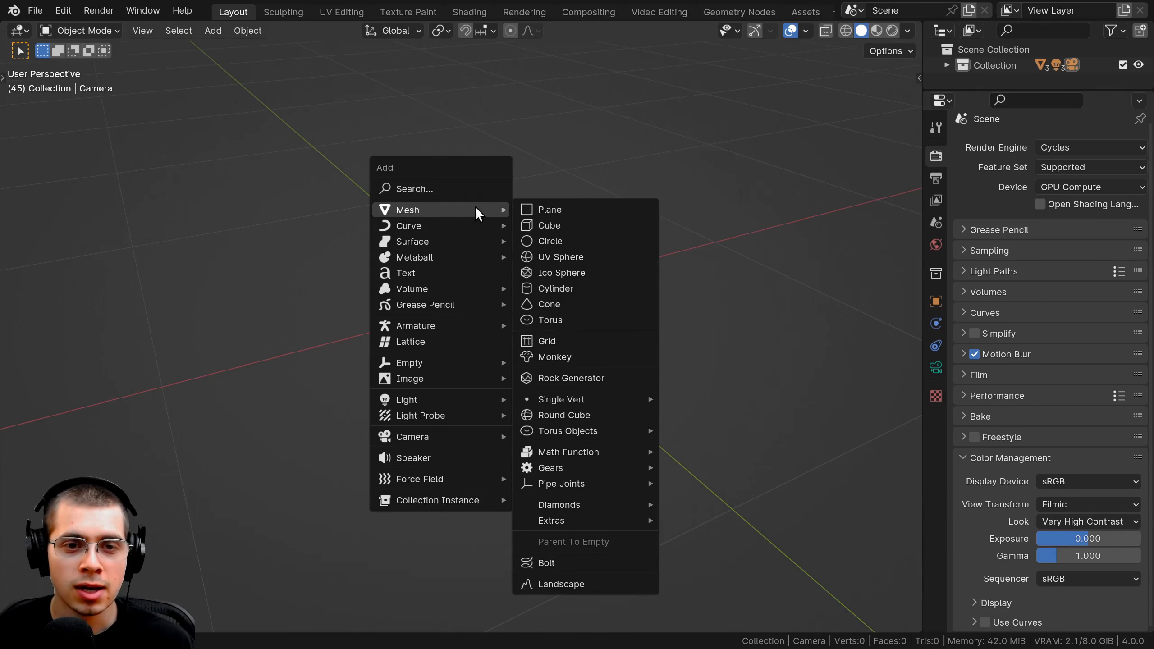
left_click(573, 289)
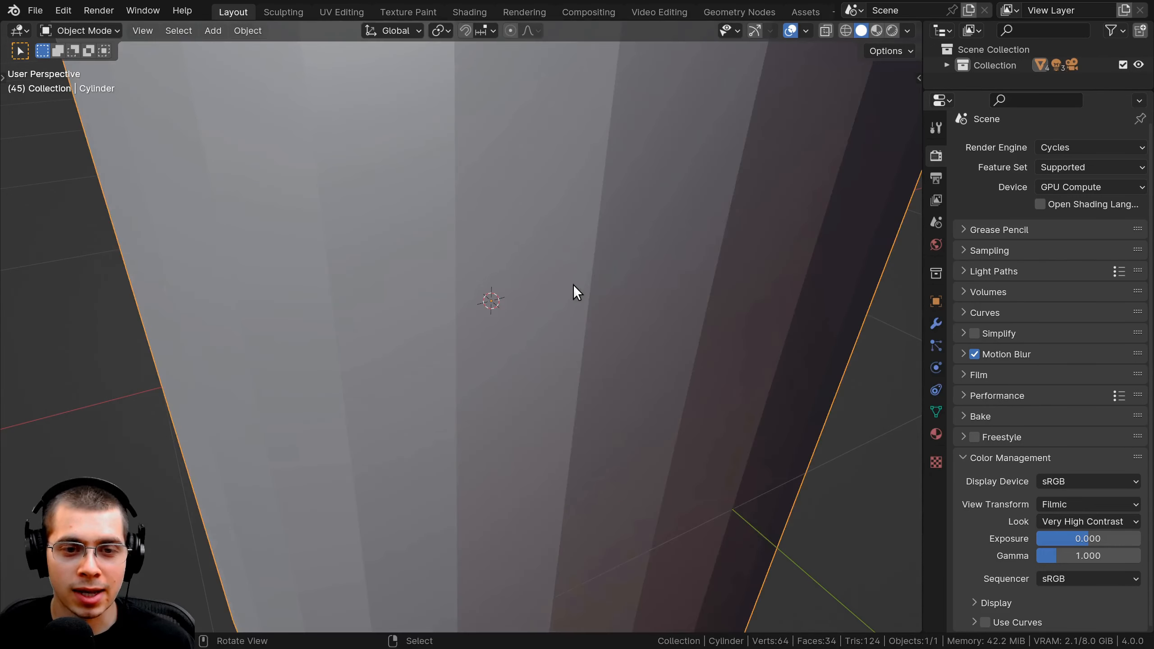
- Scale the cylinder uniformly by 0.1 and apply its scale
scroll(581, 285, "down", 8)
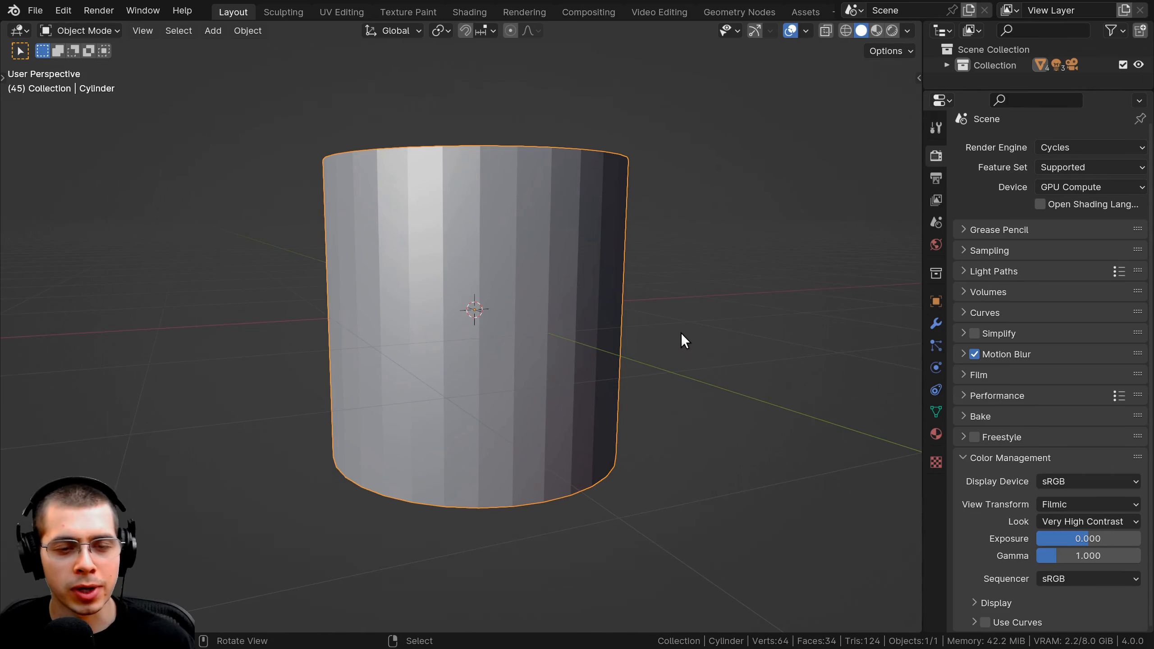
middle_click_drag(680, 322, 671, 326)
middle_click_drag(684, 234, 630, 245)
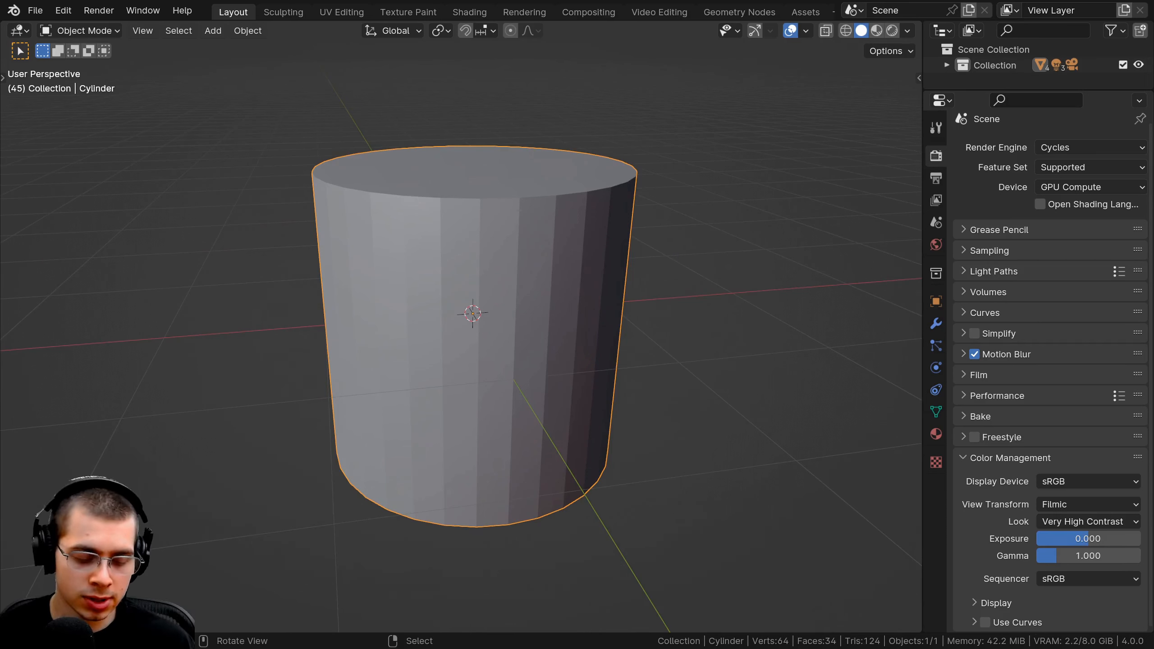
type("s.1")
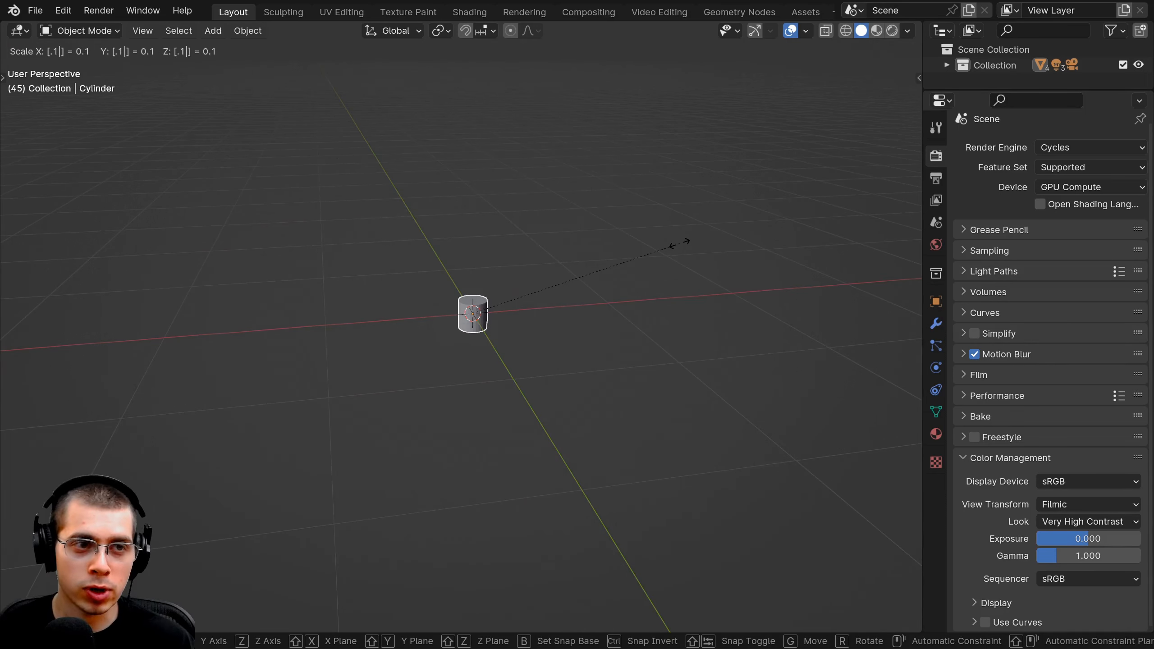
key("Return")
scroll(642, 266, "up", 5)
key("ctrl+a")
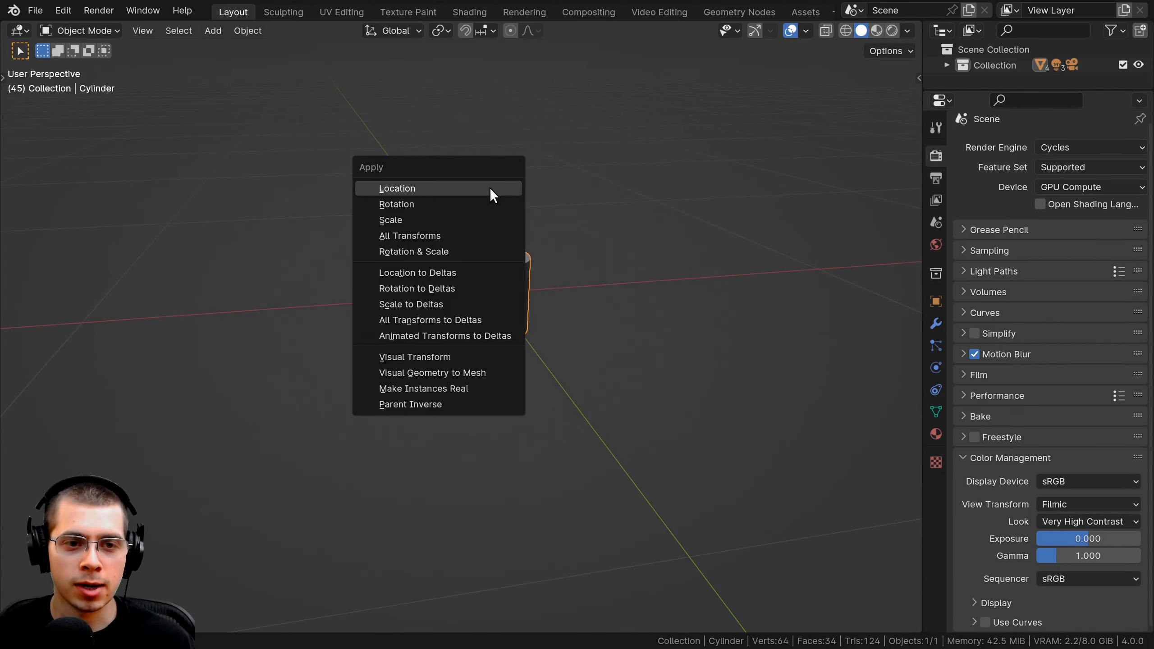
left_click(412, 219)
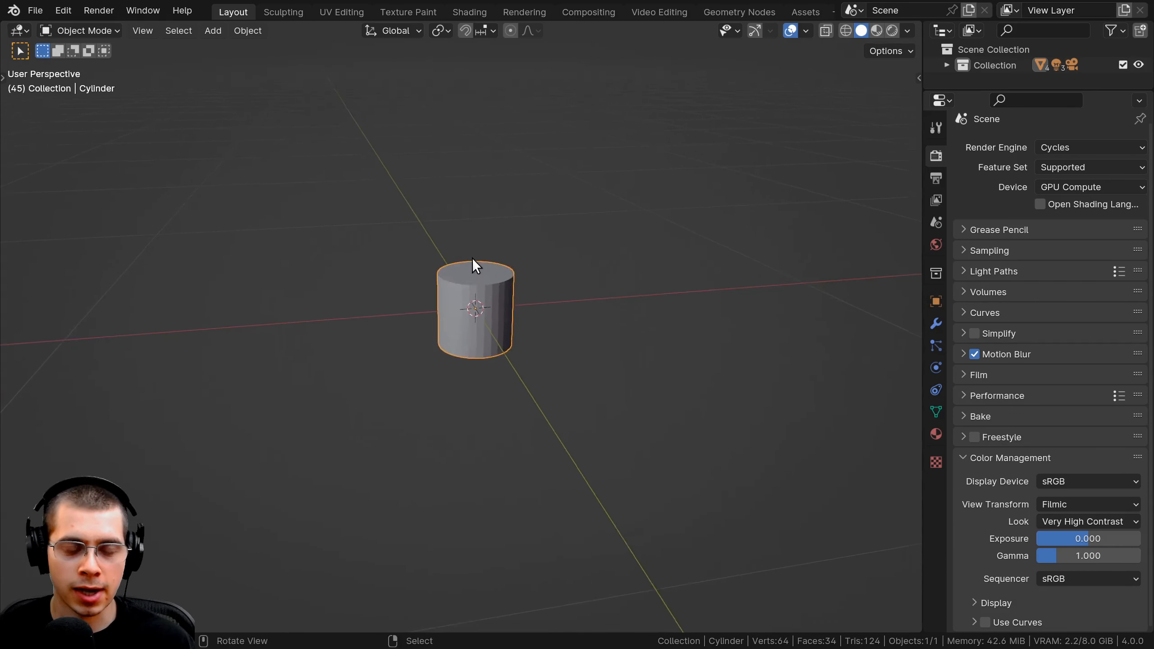
- Rotate the cylinder 90 degrees about the global X axis
scroll(490, 250, "up", 3)
key("r")
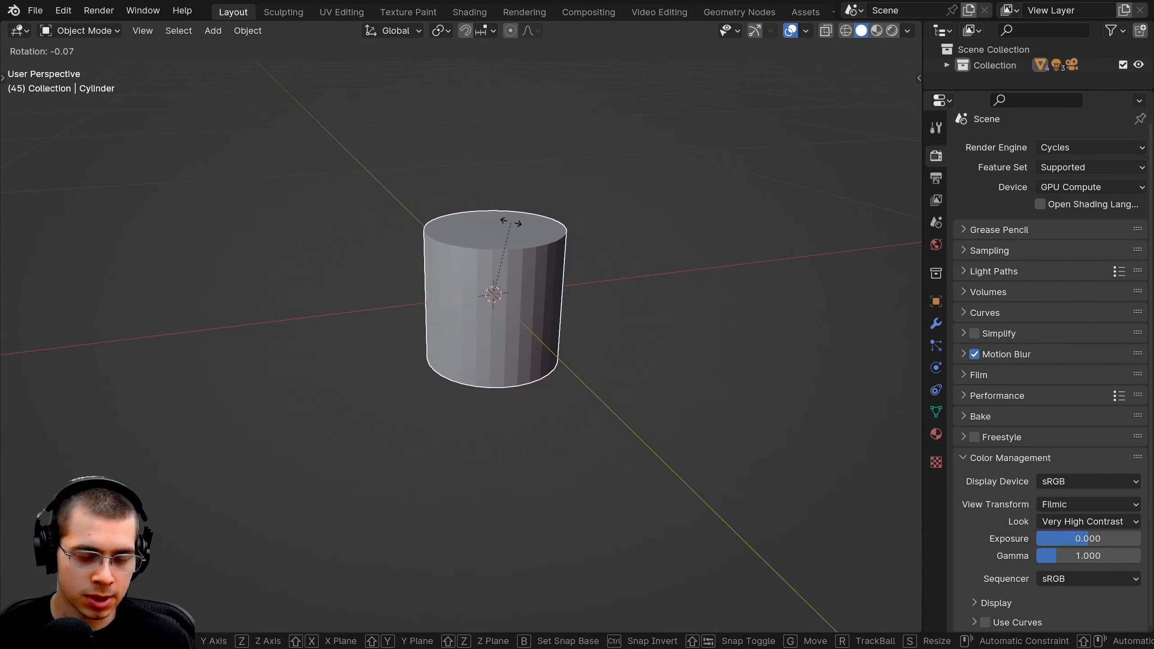
key("x")
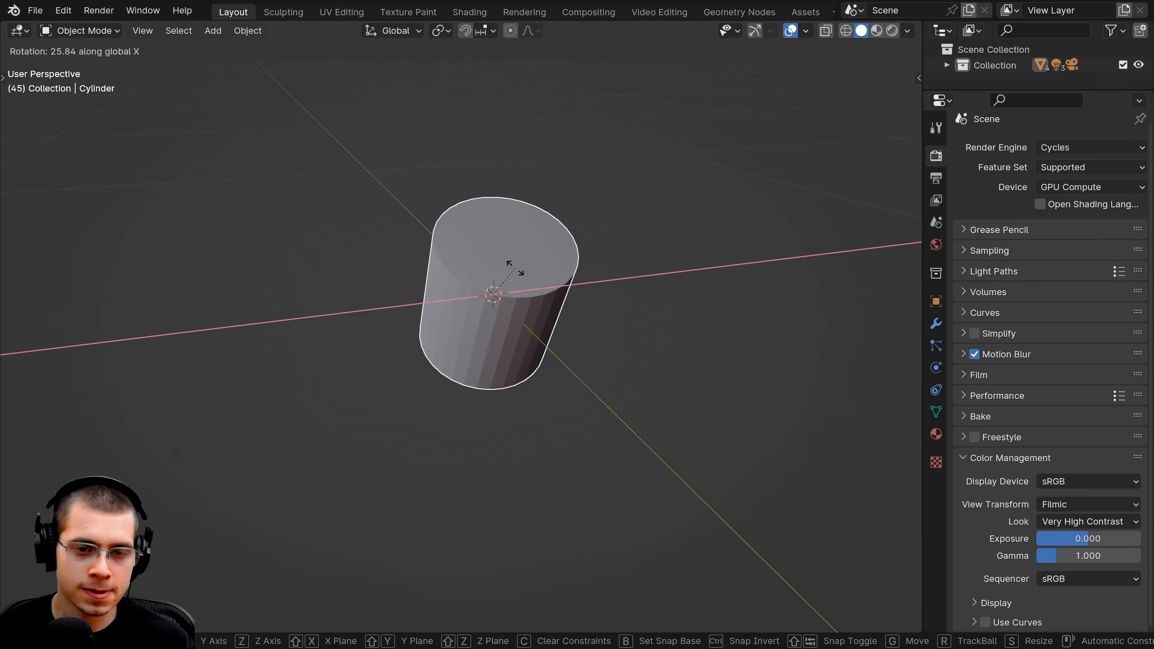
type("90")
key("Return")
- In Edit Mode, flatten the whole cylinder mesh along the global Y axis into a thin disc
middle_click_drag(498, 260, 701, 324)
key("Tab")
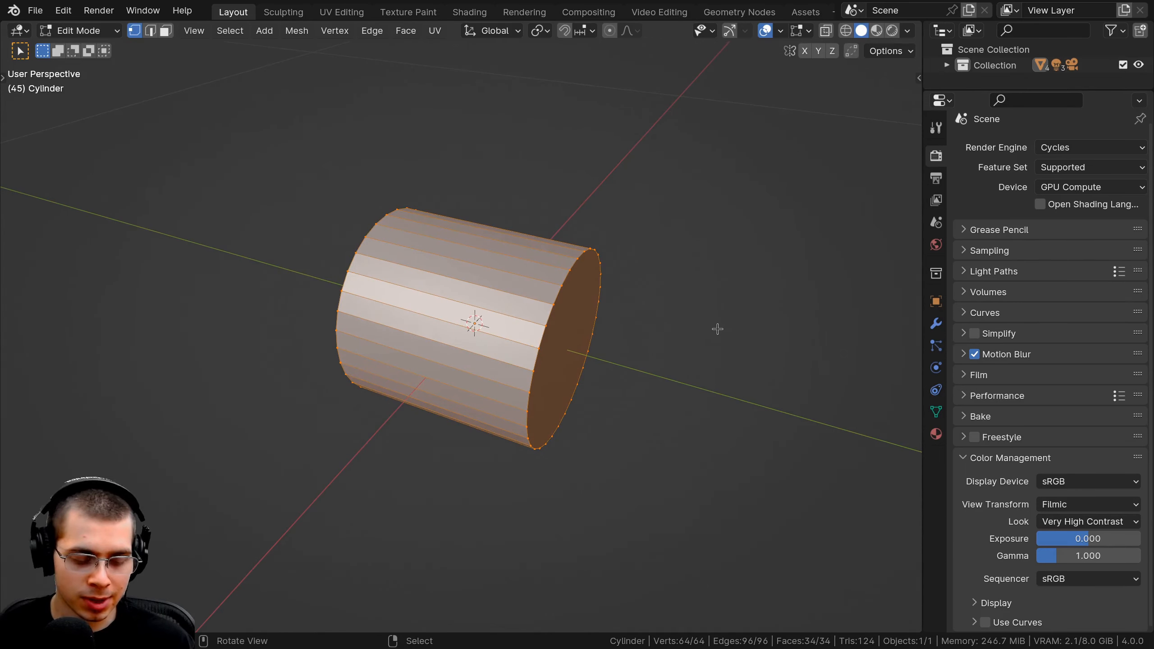
key("s")
key("y")
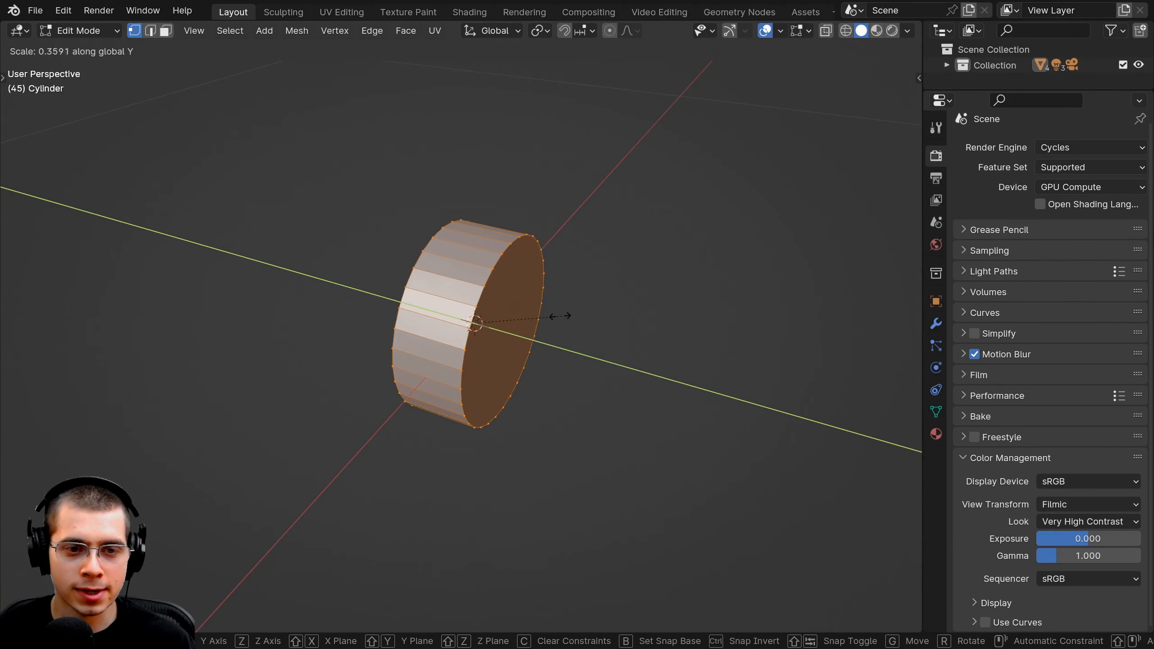
left_click(518, 310)
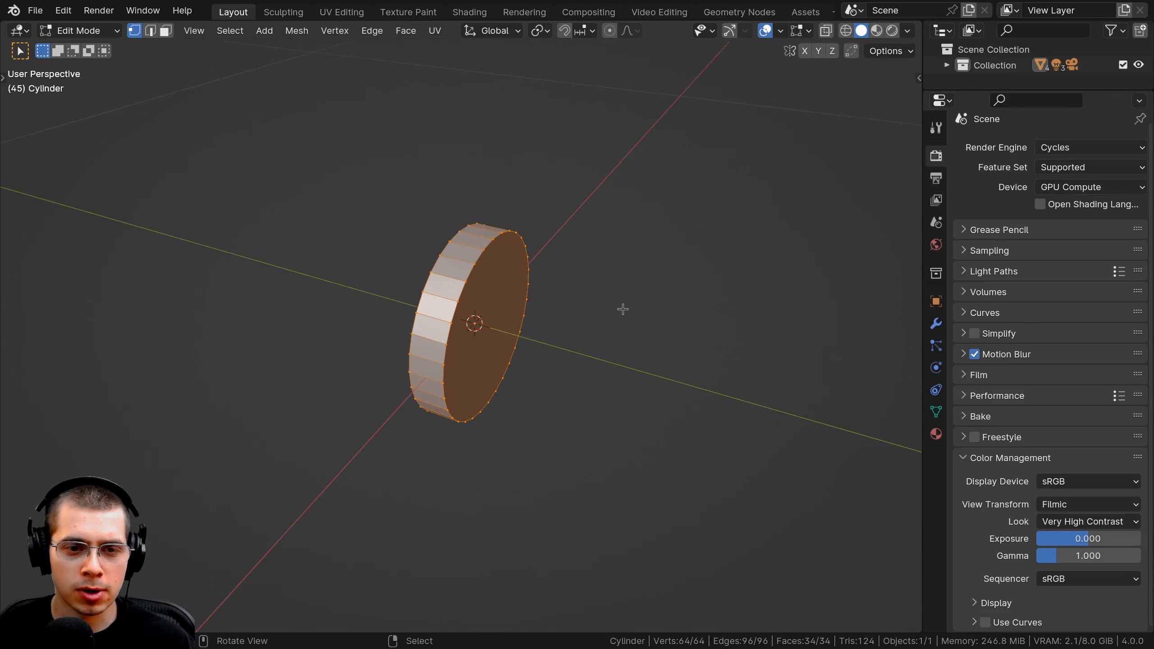
- Enlarge the disc mesh slightly in all directions and thin it a little along the global Y axis
key("s")
left_click(643, 309)
key("s")
key("y")
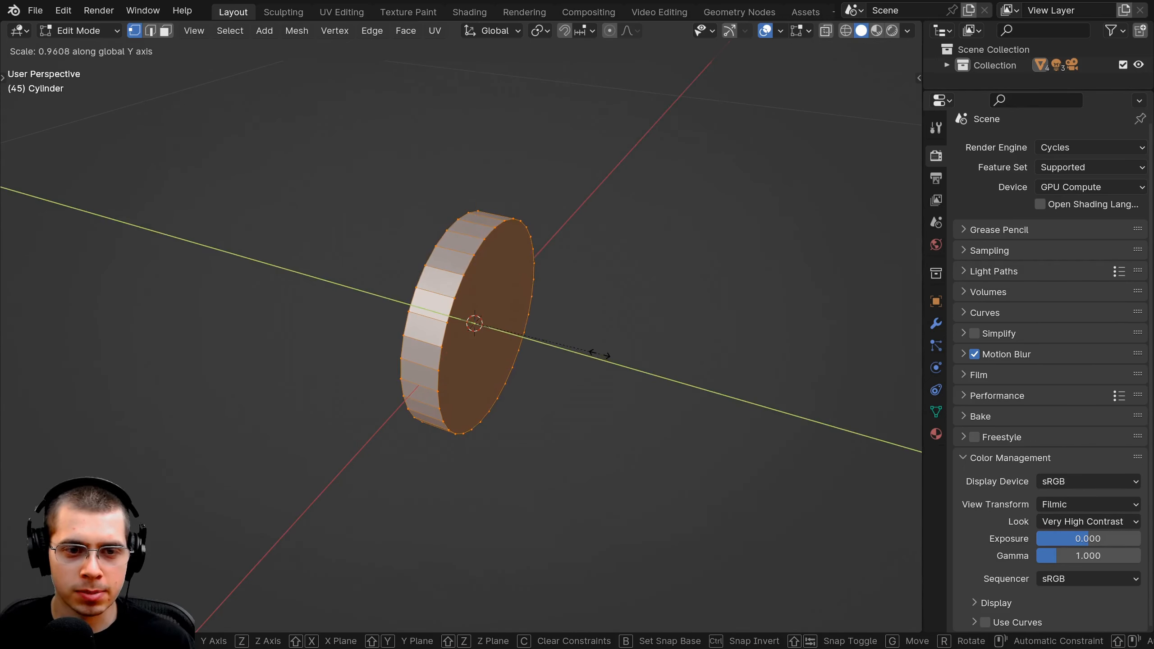
left_click(589, 348)
- Extrude both flat end faces of the disc and spread the new faces apart along the global Y axis
middle_click_drag(457, 287, 443, 263)
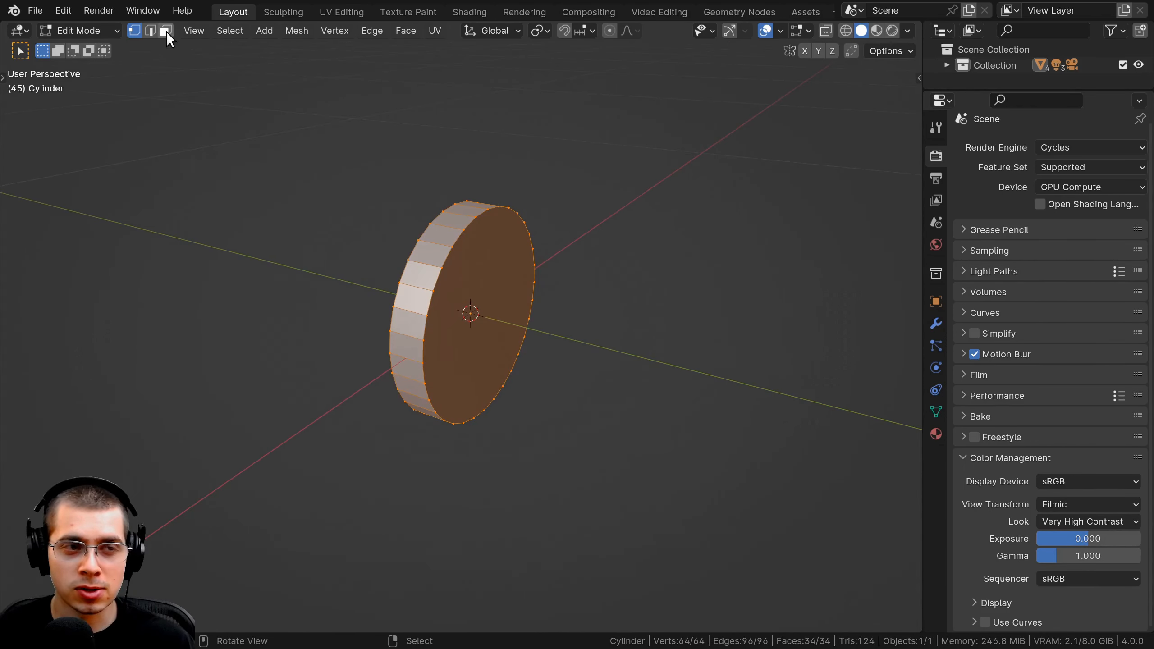
left_click(166, 31)
left_click(461, 256)
middle_click_drag(461, 256, 546, 257)
left_click(497, 242, "shift")
key("e")
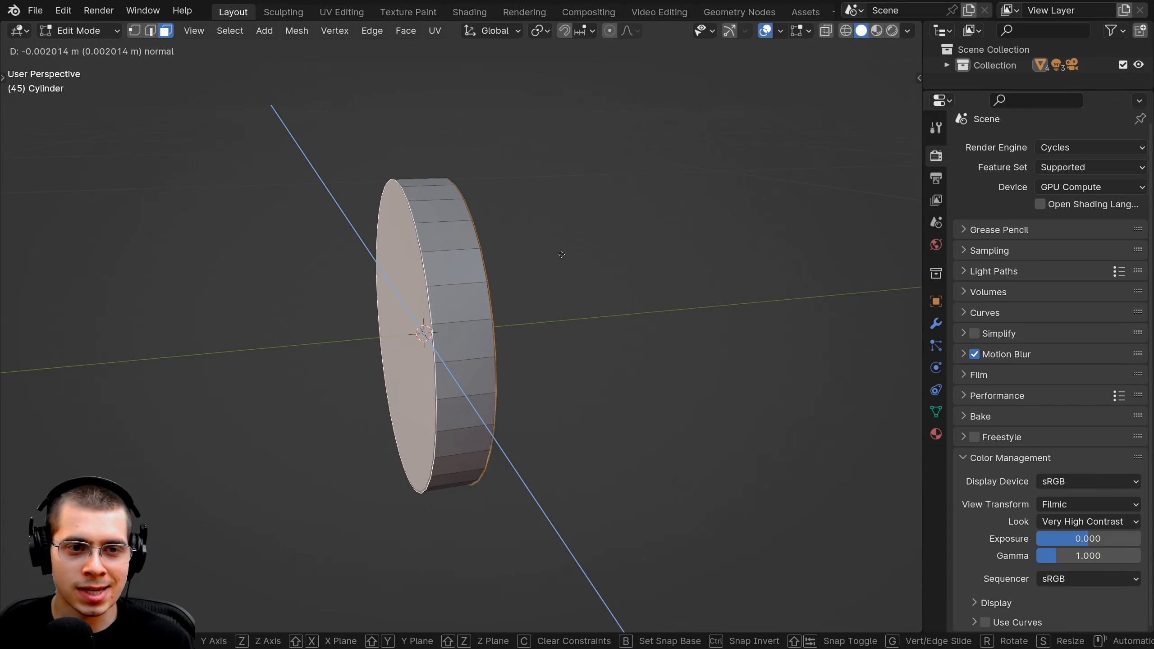
left_click(570, 252)
key("s")
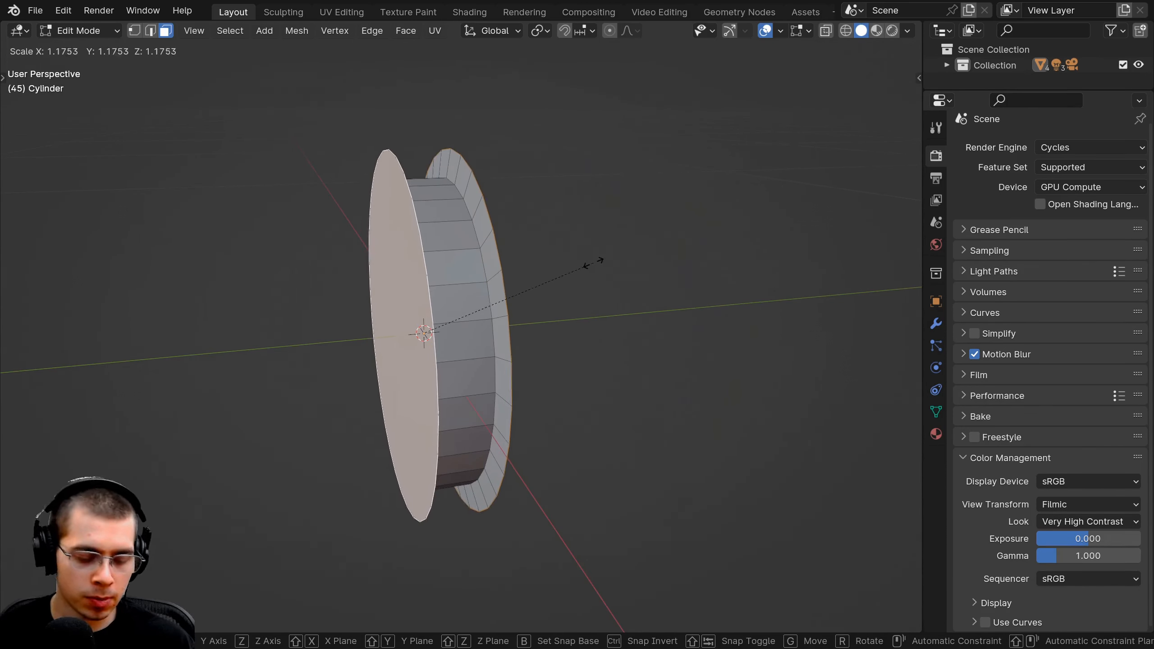
key("y")
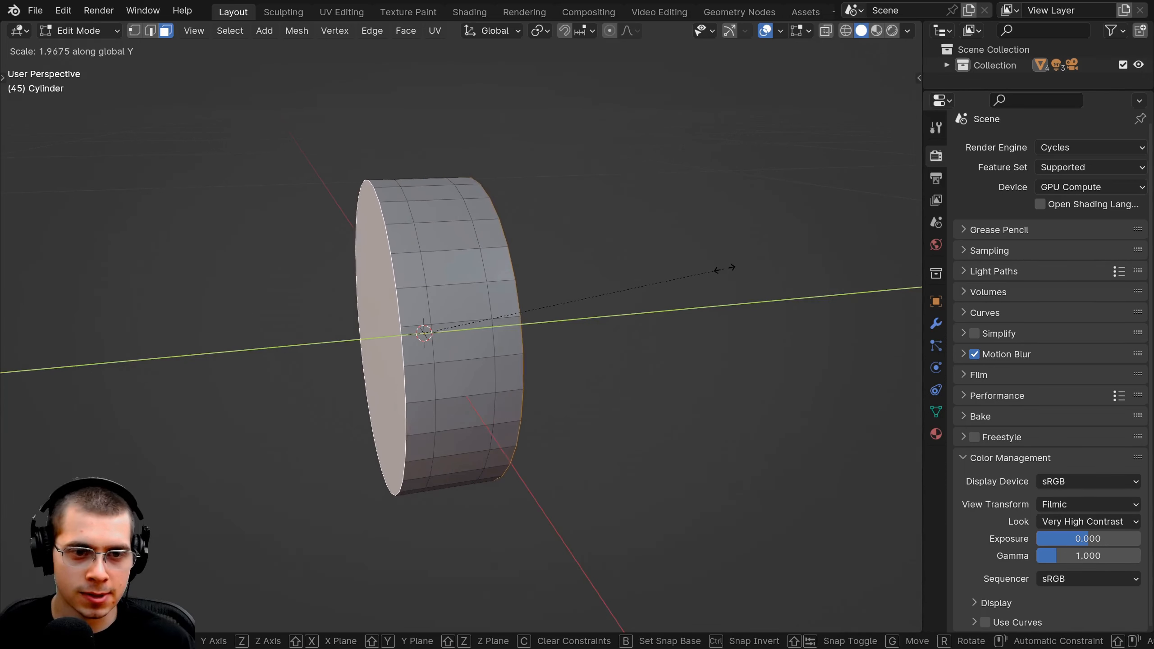
left_click(816, 257)
- Shrink both end faces uniformly to about 0.89 to taper the disc's rim, and adjust their spacing along Y
key("s")
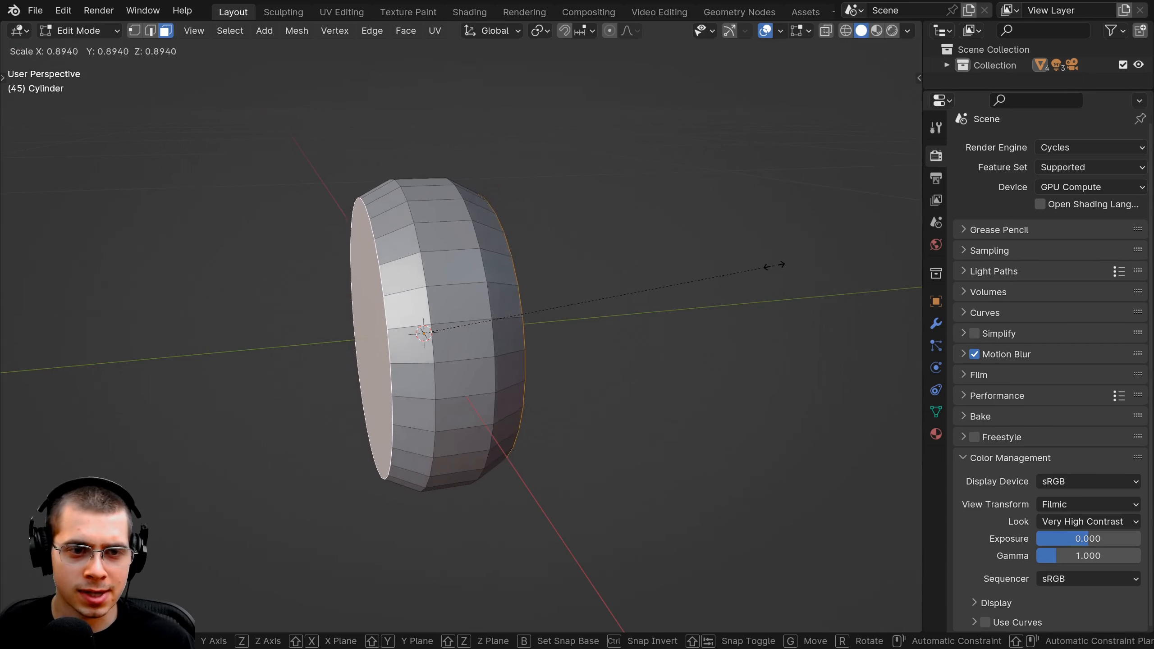
left_click(771, 266)
key("s")
key("y")
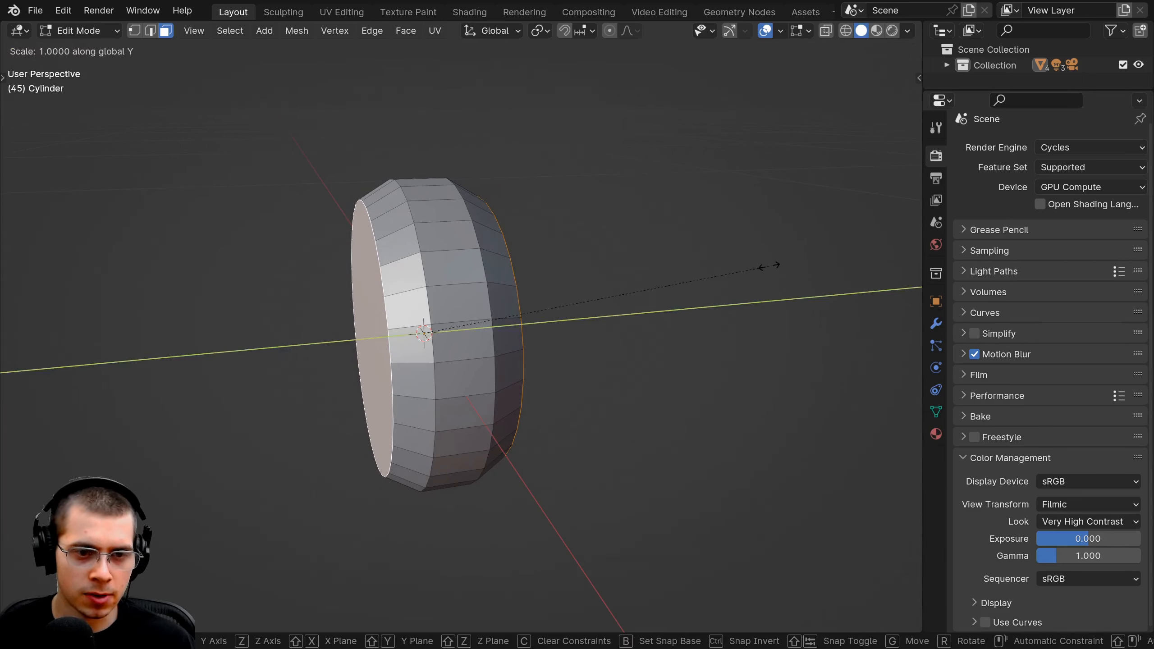
left_click(600, 286)
- Inset both flat end faces of the disc by about 0.017 m and return to Object Mode
middle_click_drag(600, 285, 689, 204)
key("i")
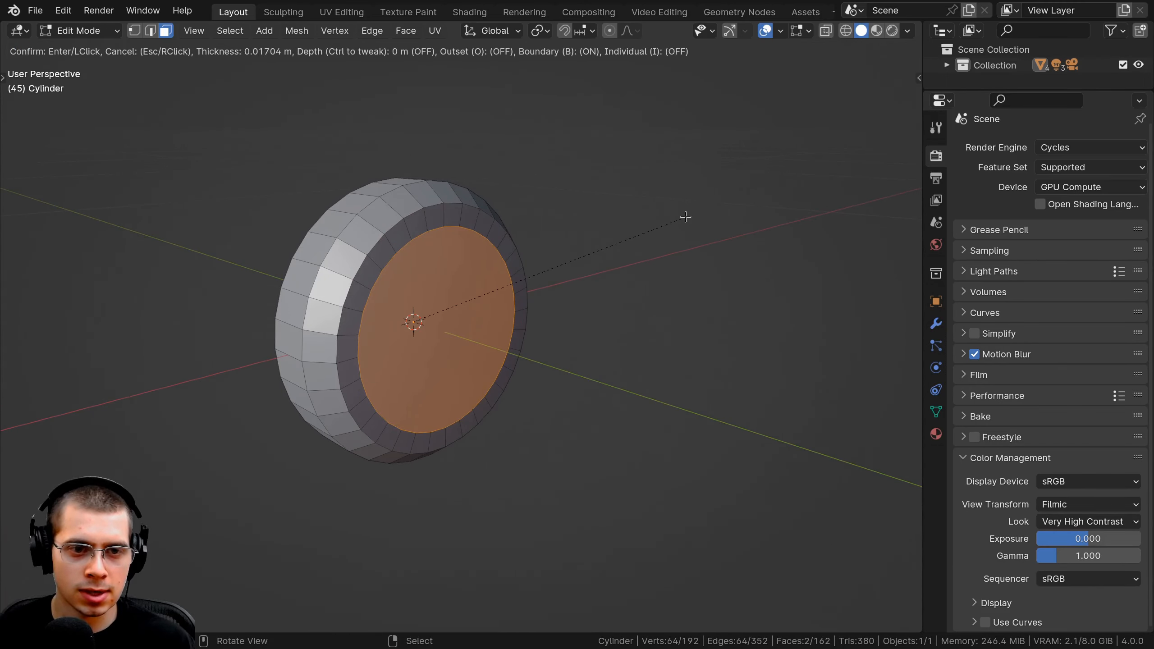
left_click(685, 217)
middle_click_drag(685, 216, 386, 240)
key("Tab")
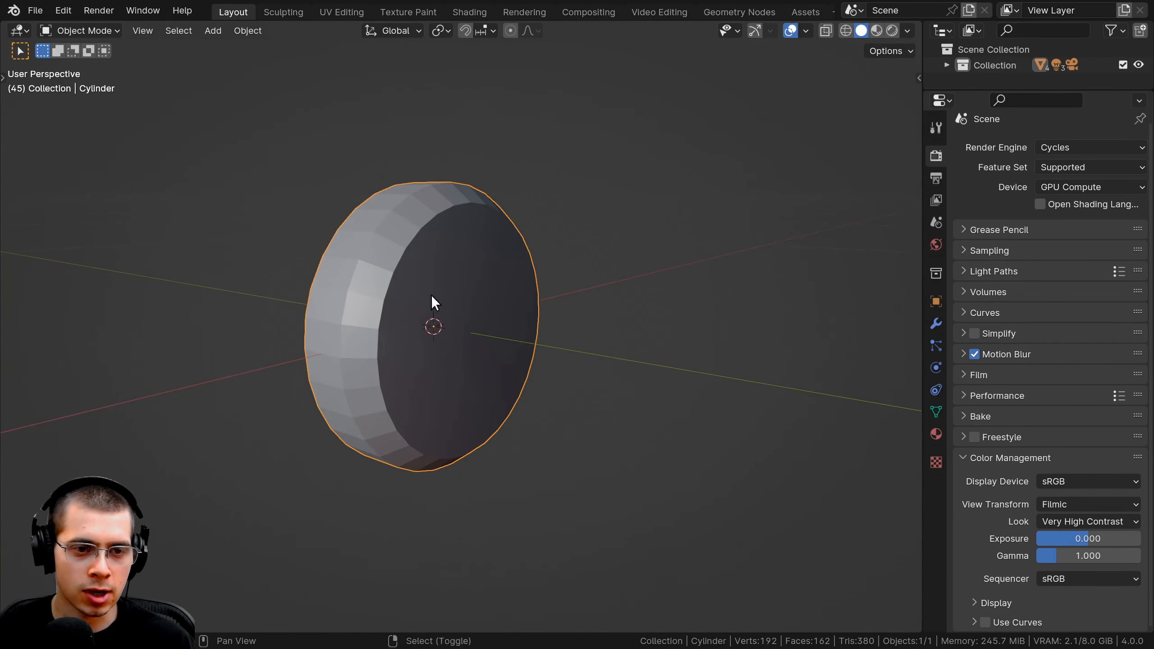
- Add a level 2 subdivision surface to the disc and shade it smooth
middle_click_drag(432, 296, 385, 326)
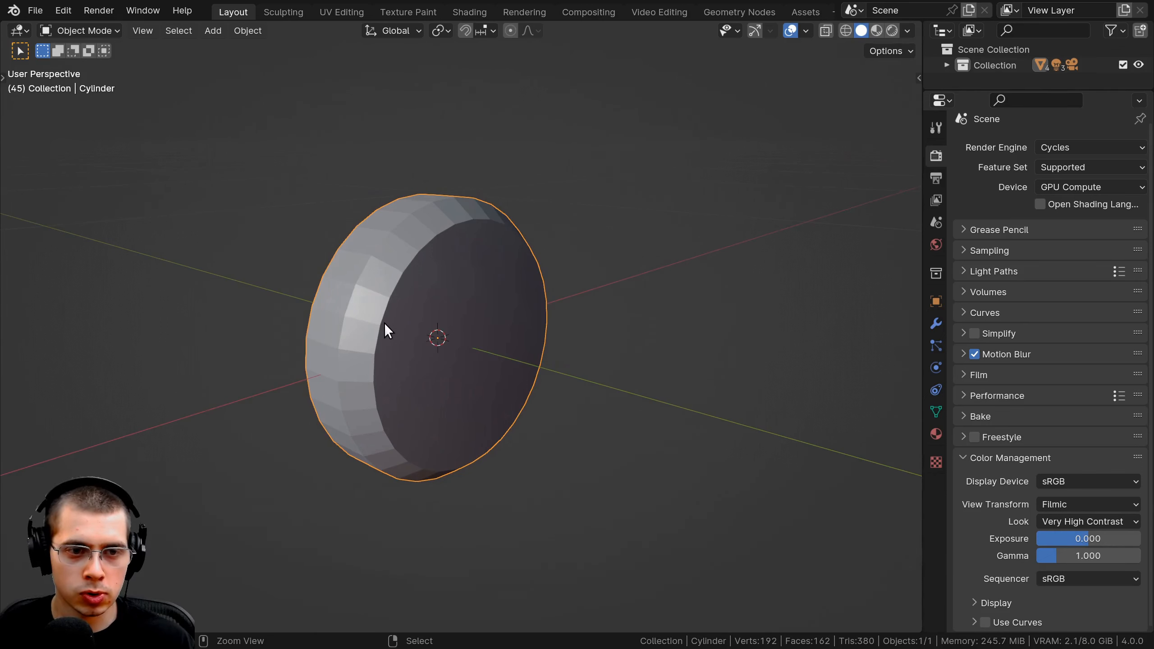
key("ctrl+2")
middle_click_drag(380, 291, 320, 248)
right_click(357, 161)
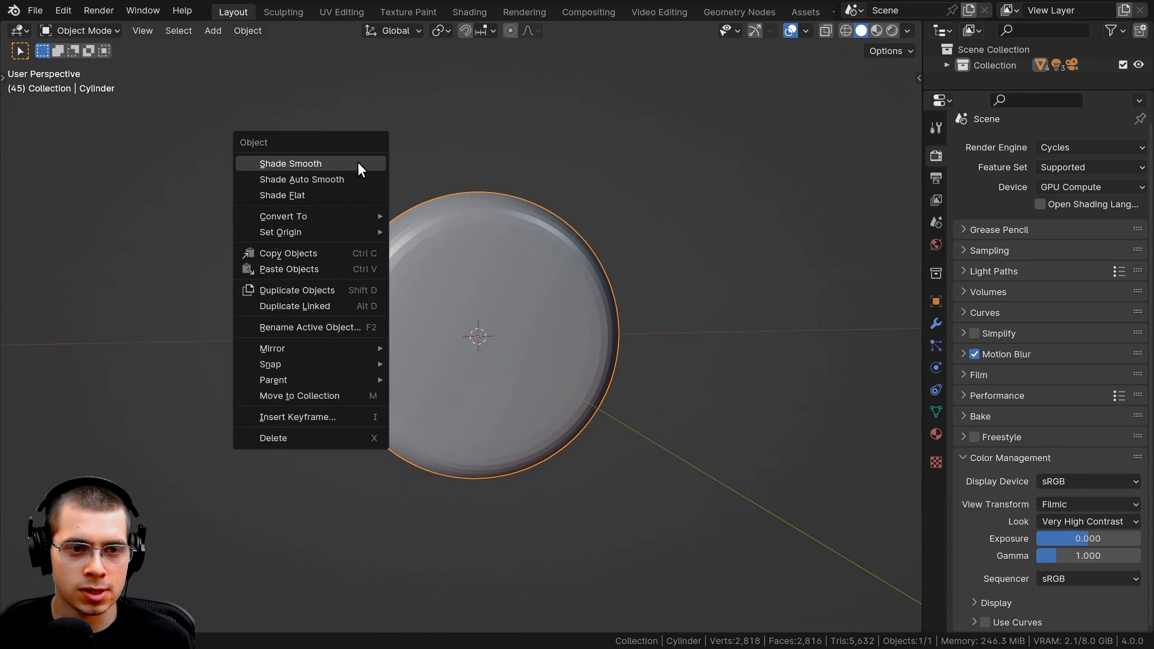
left_click(356, 161)
- Add a UV sphere, scale it down to less than half the disc's width and move it beside the disc
scroll(397, 246, "down", 2)
middle_click_drag(422, 242, 454, 285)
key("shift+a")
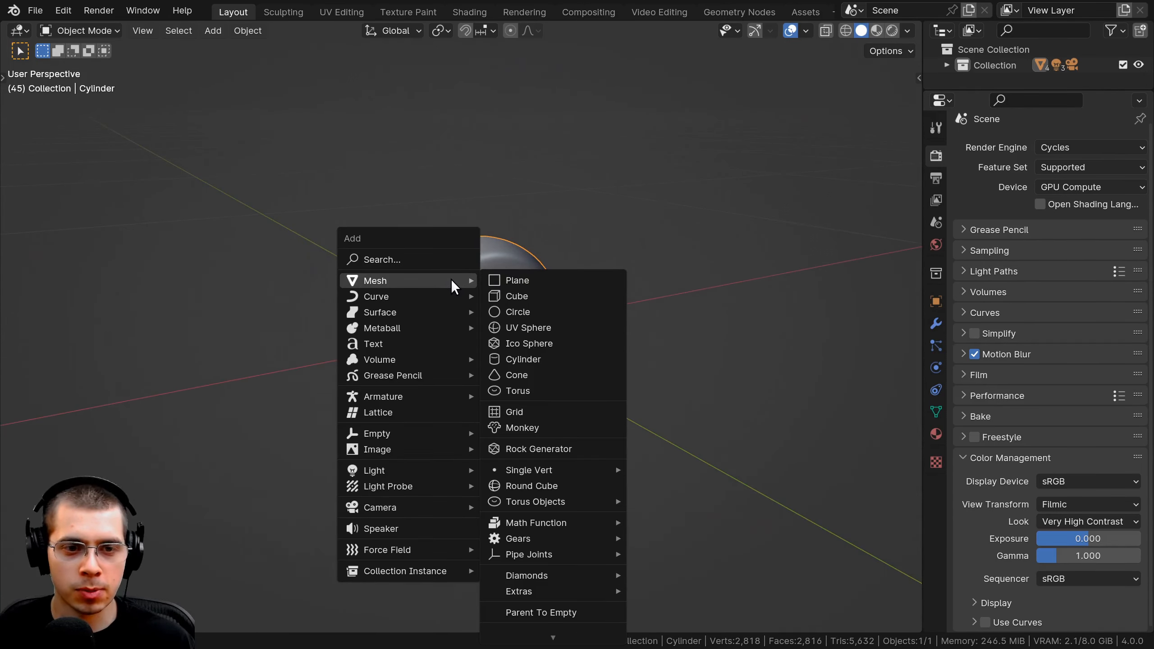
left_click(526, 326)
key("s")
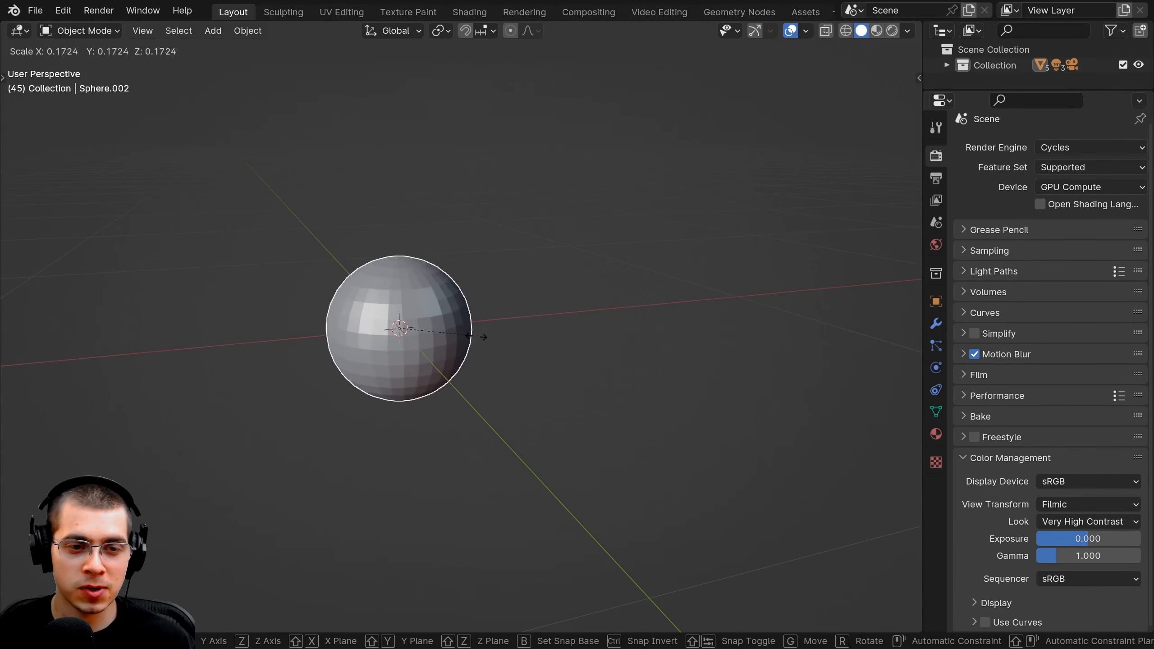
left_click(438, 341)
key("g")
left_click(524, 350)
scroll(531, 329, "up", 3)
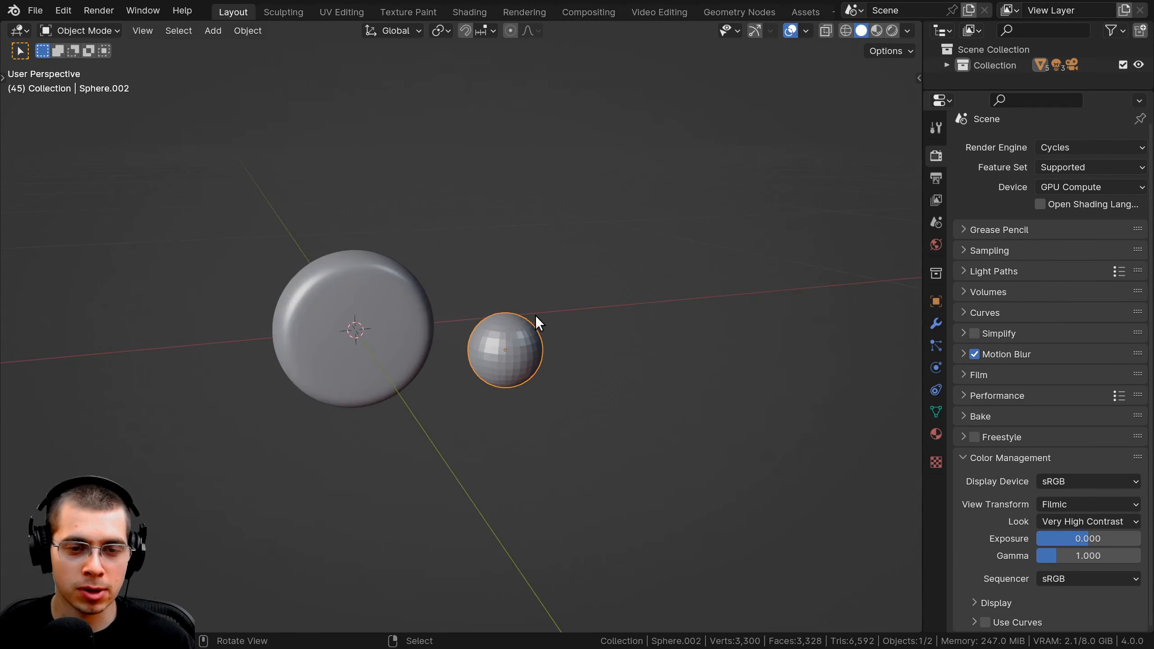
- Add a level 1 subdivision surface to the sphere and shade it smooth
scroll(538, 313, "up", 1)
key("ctrl+1")
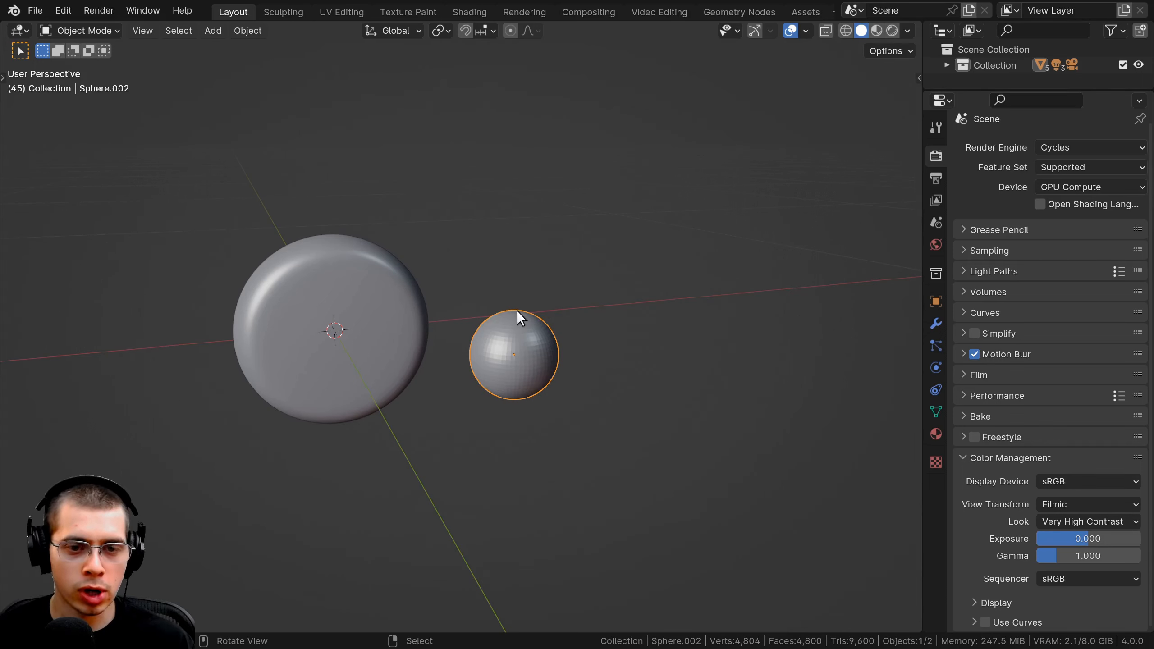
scroll(518, 314, "up", 3)
middle_click_drag(394, 255, 527, 248)
right_click(426, 232)
left_click(425, 232)
- Reposition the sphere near the disc and rotate it
scroll(436, 250, "down", 2)
key("g")
left_click(527, 269)
middle_click_drag(666, 240, 412, 327, "shift")
key("r")
left_click(593, 202)
key("g")
right_click(627, 271)
- Duplicate the sphere, place the copy higher and farther from the disc than the first sphere, and rotate it
key("shift+d")
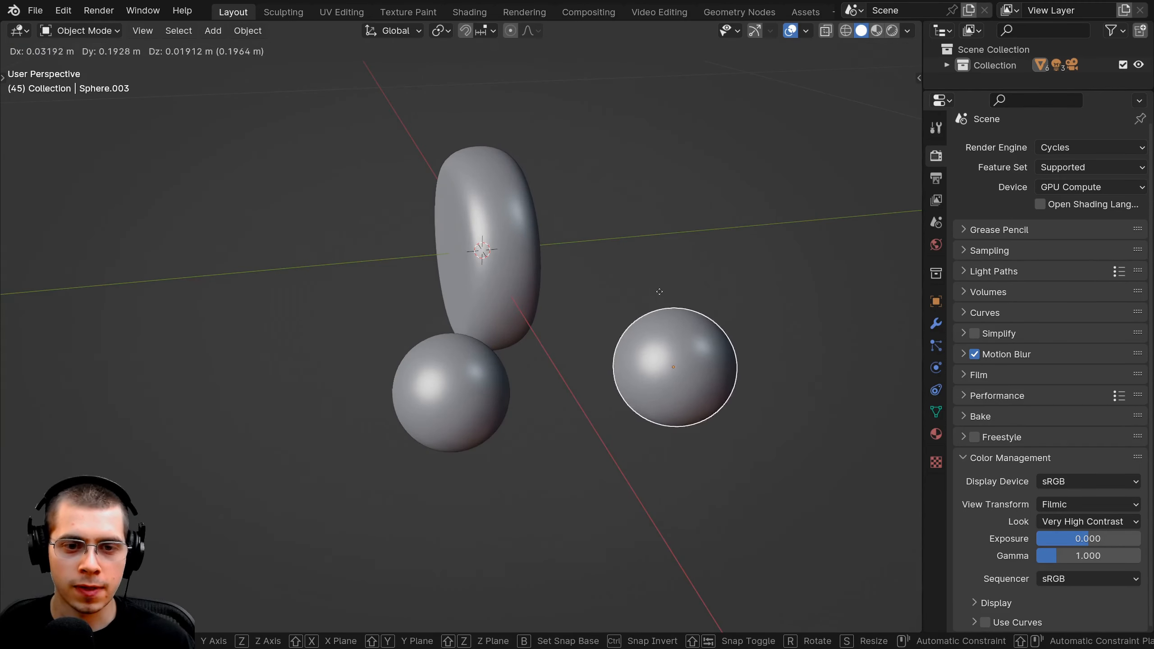
middle_click_drag(669, 309, 824, 265)
key("g")
left_click(722, 210)
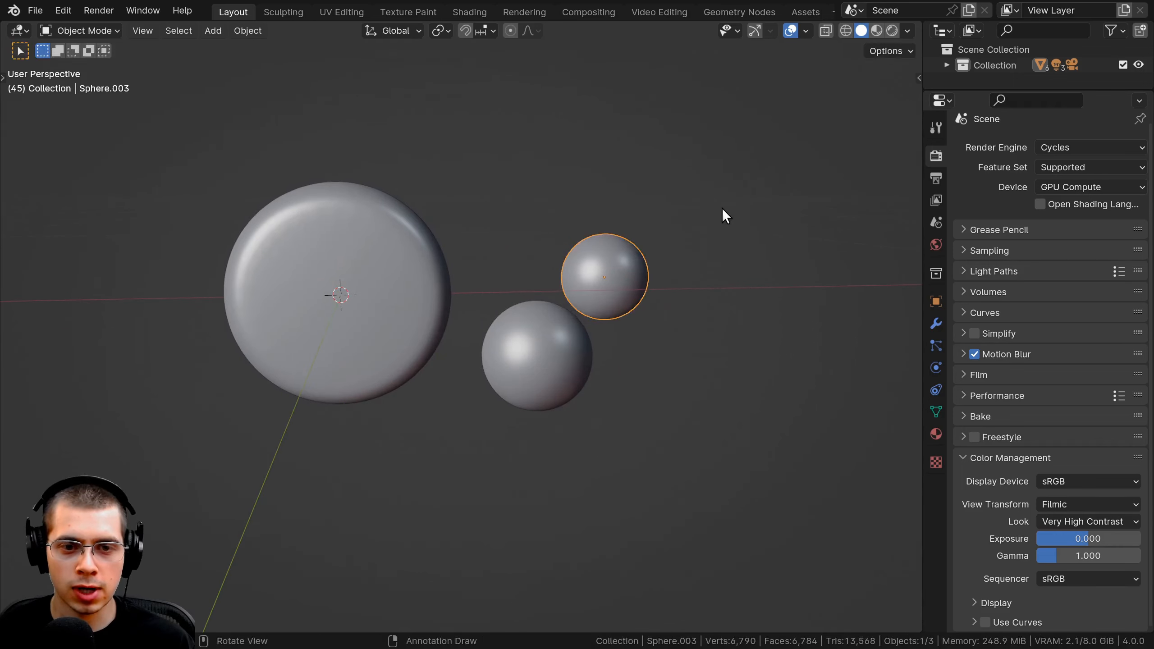
key("r")
left_click(734, 335)
key("g")
left_click(738, 319)
- Select both spheres and apply their scale
middle_click_drag(738, 320, 666, 323)
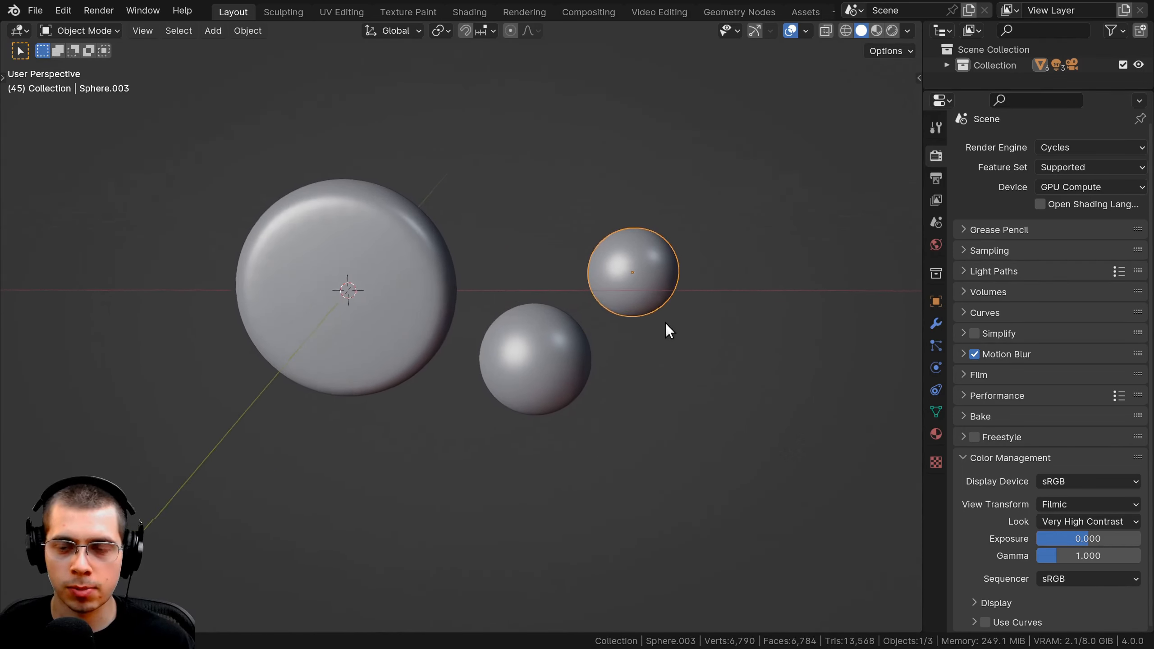
left_click(557, 350, "shift")
middle_click_drag(569, 338, 611, 246)
key("ctrl+a")
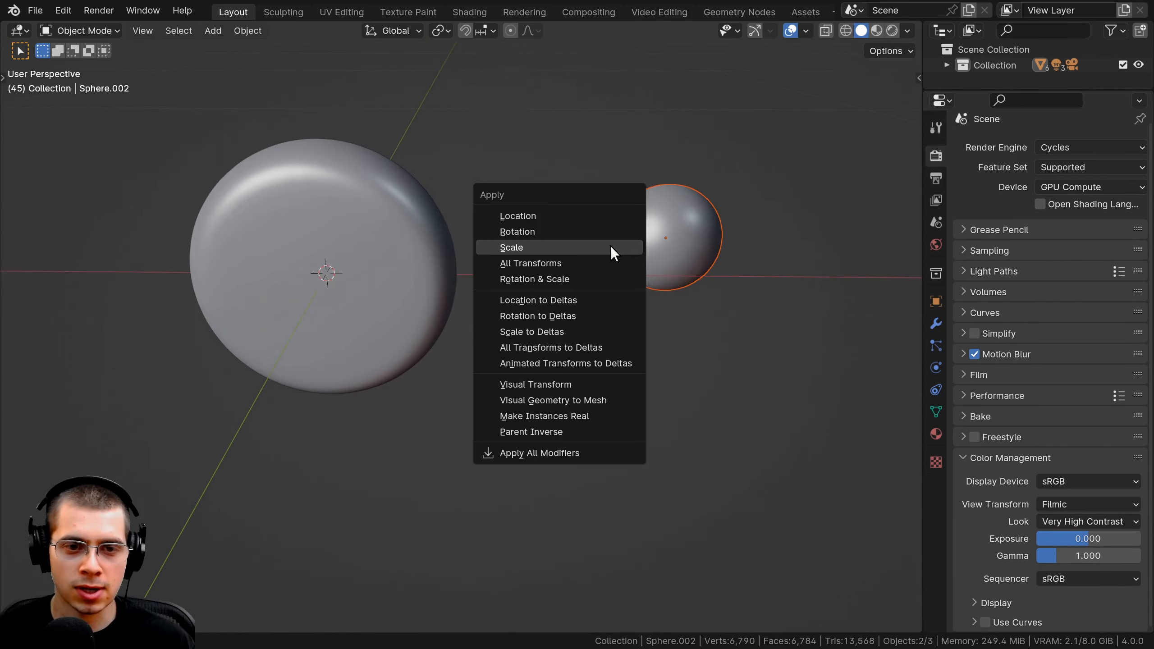
left_click(573, 245)
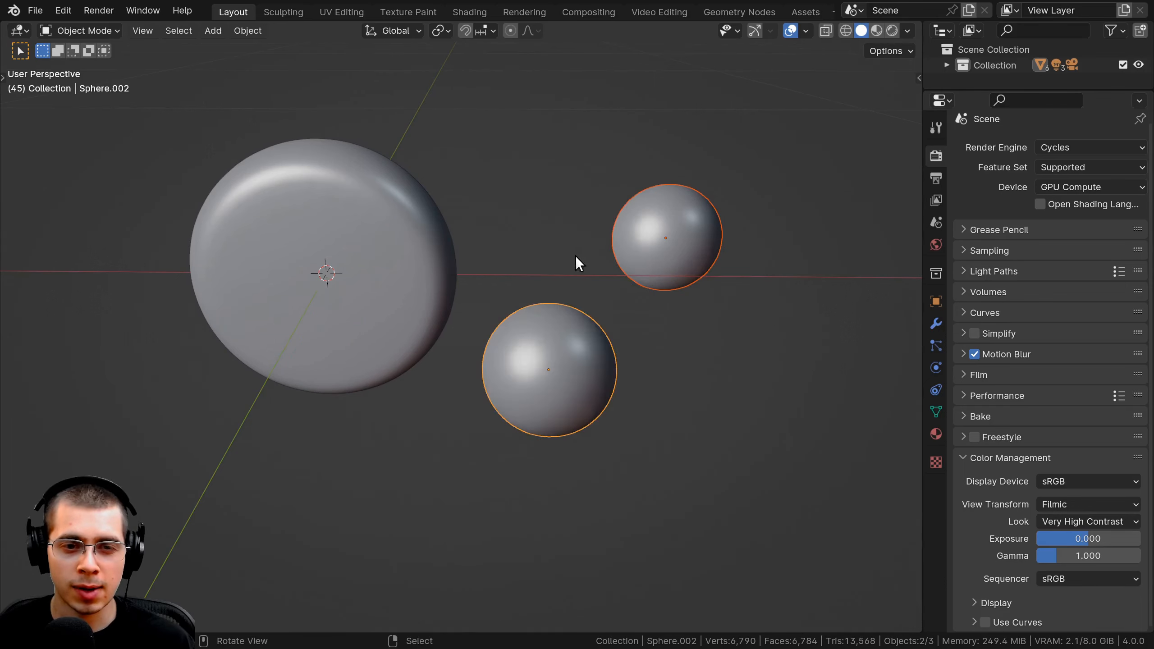
- Bring back the hidden camera and lights around the candies, and select the camera
middle_click_drag(446, 253, 442, 227)
scroll(584, 324, "down", 1)
middle_click_drag(584, 325, 622, 328)
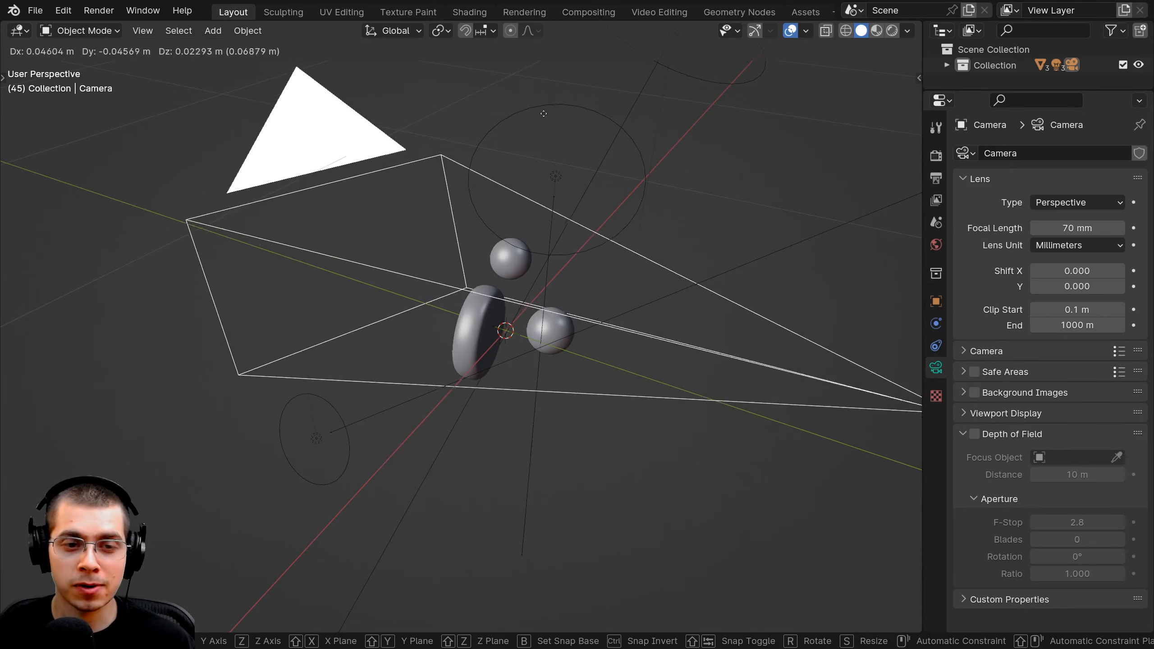
left_click(536, 188)
key("shift+a")
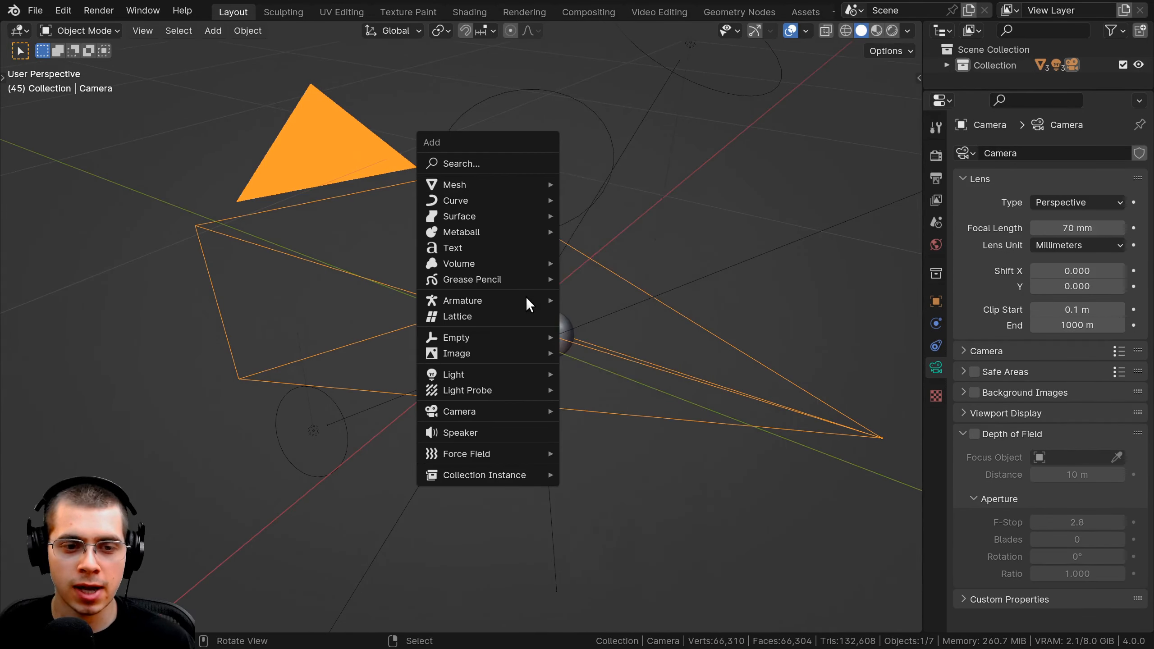
mouse_move(525, 411)
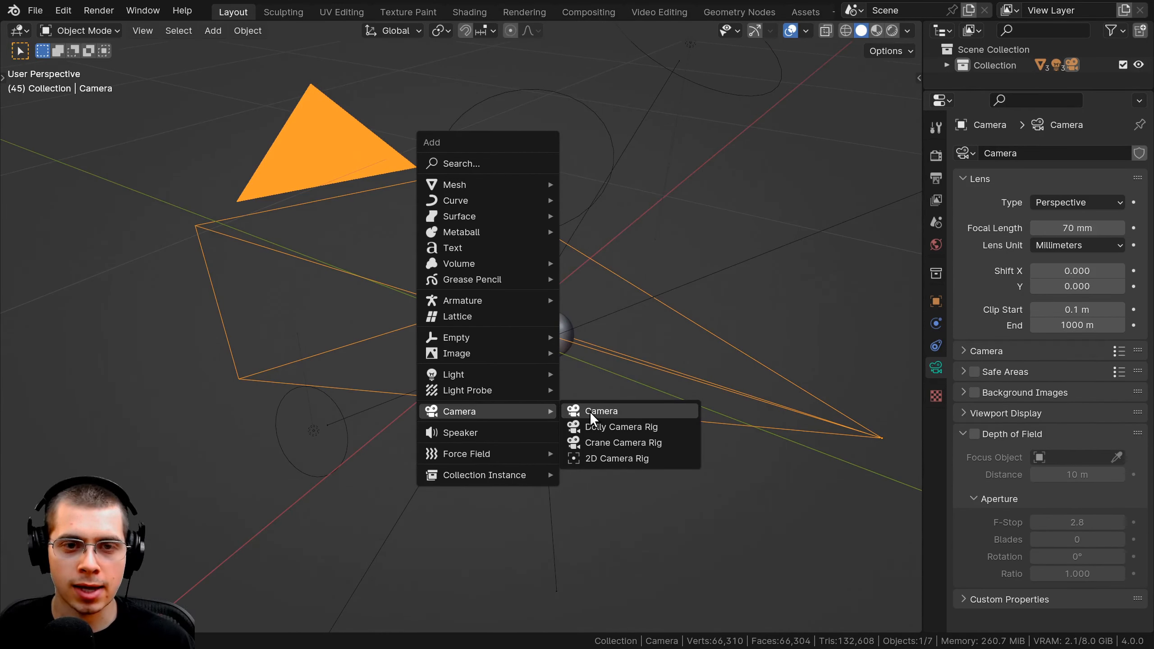
- Check the framing of the disc and both spheres through the camera
scroll(601, 277, "down", 2)
middle_click_drag(602, 277, 583, 264)
key("KP_0")
scroll(583, 308, "up", 6)
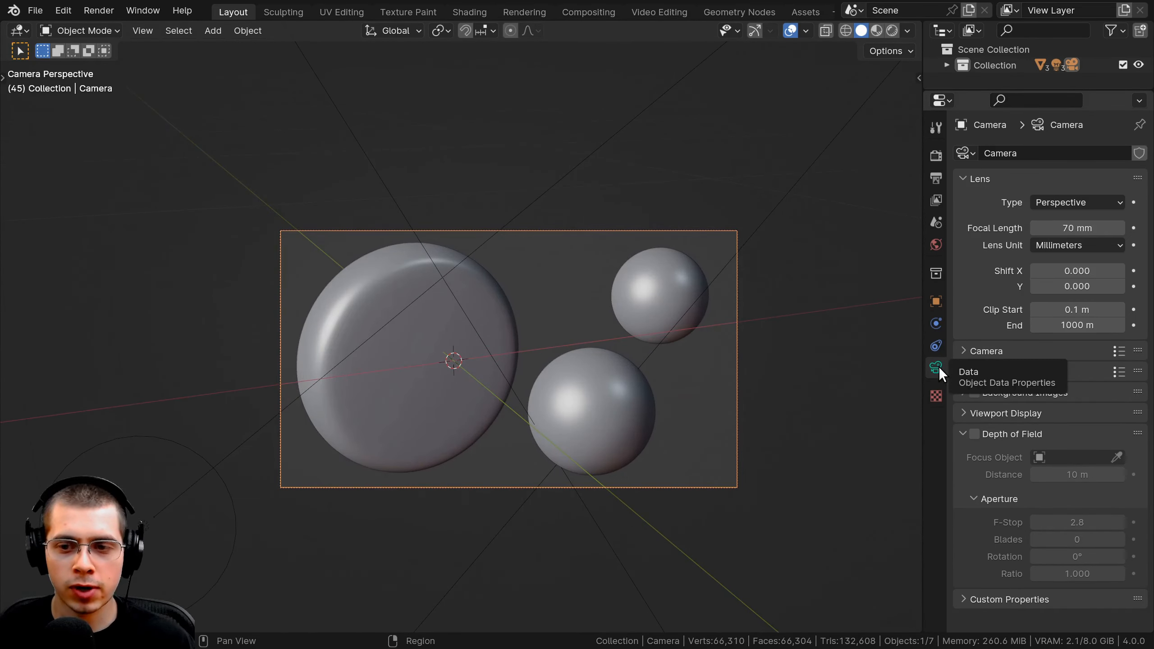
key("g")
right_click(692, 253)
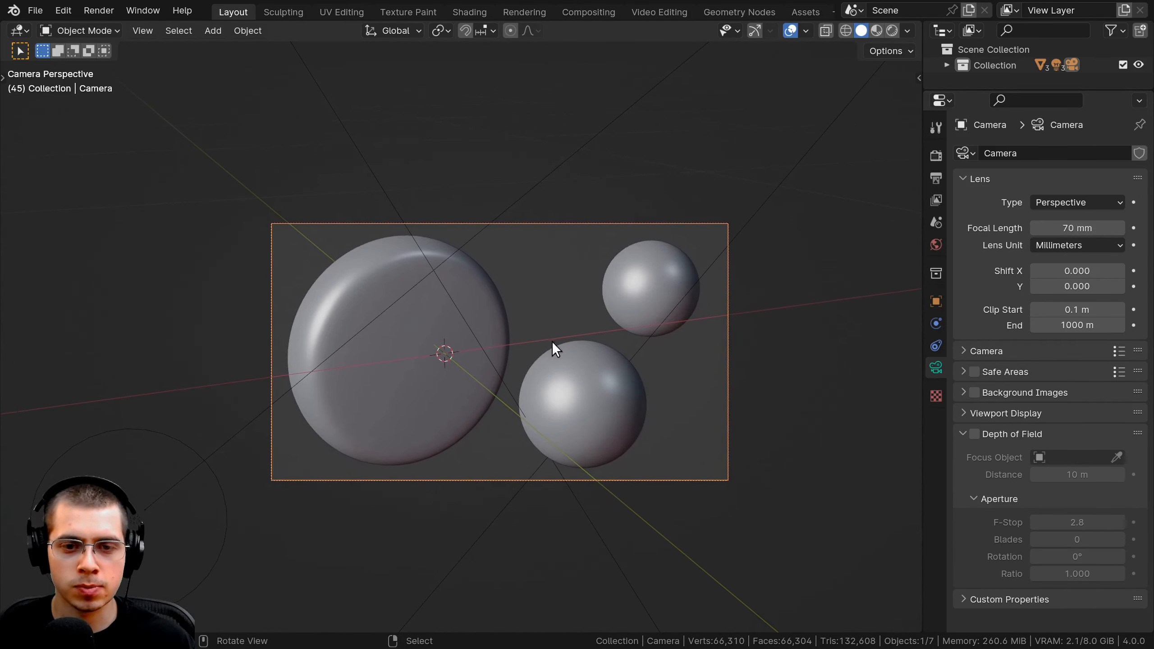
- Examine the area lights around the candies and the light types available for adding
middle_click_drag(618, 412, 461, 372)
left_click(375, 248)
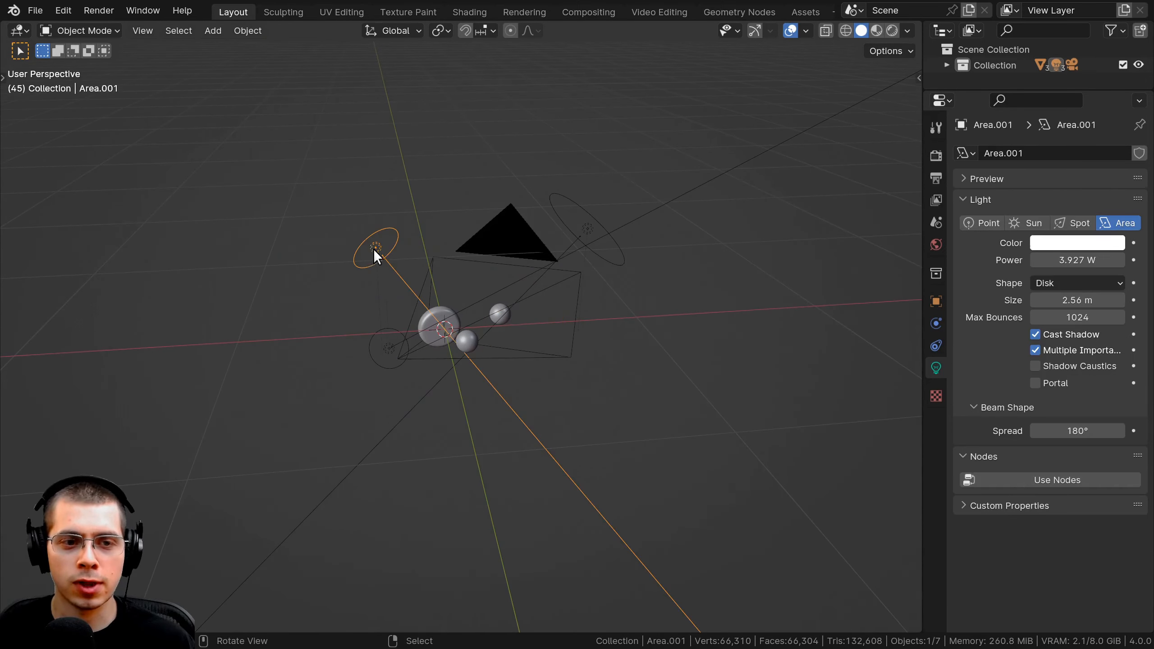
left_click(594, 228)
middle_click_drag(584, 227, 571, 250)
key("shift+a")
mouse_move(566, 203)
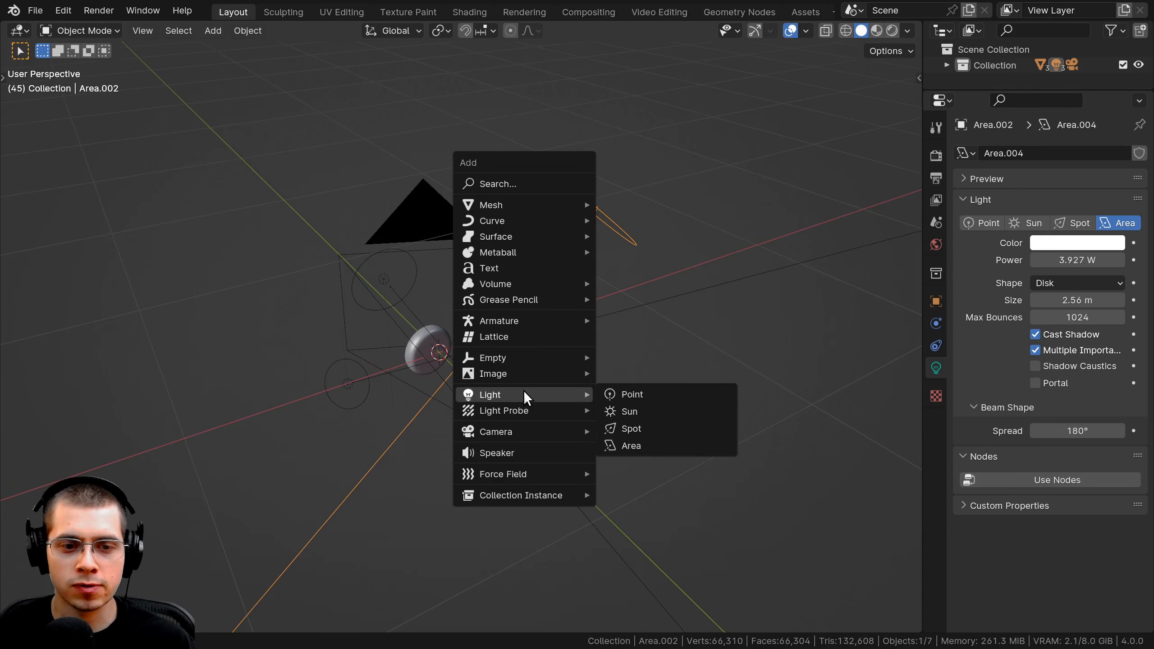
mouse_move(503, 394)
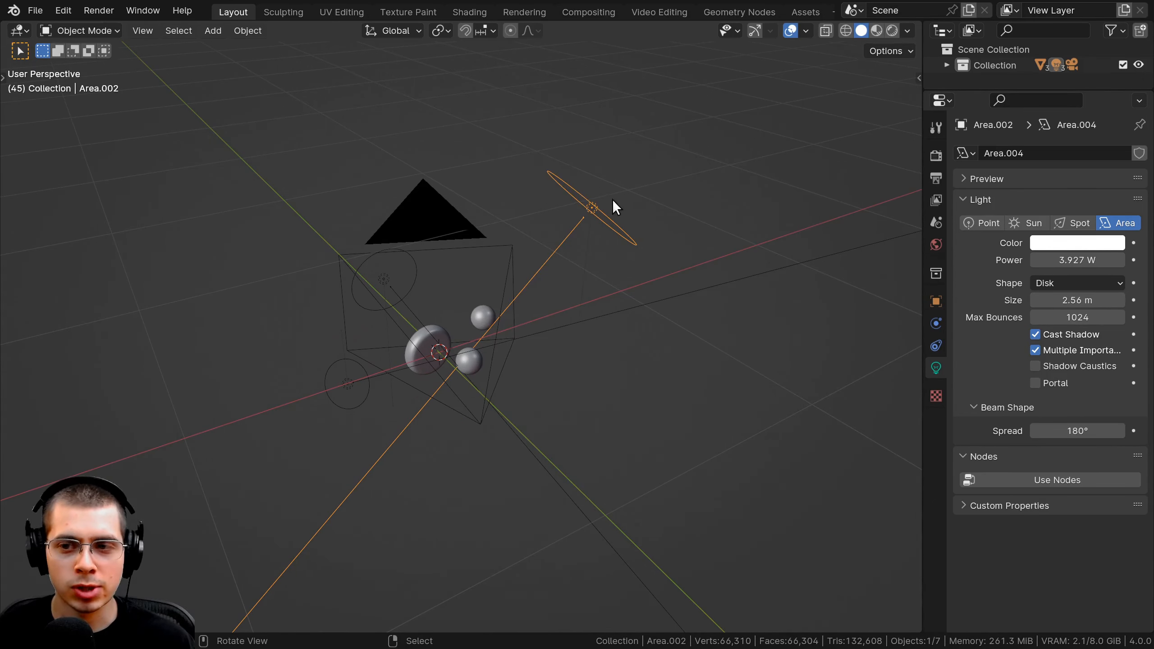
- Examine the selected area light's shape options, keeping Disk, and its colour setting
middle_click_drag(612, 199, 609, 199)
left_click_drag(923, 295, 879, 295)
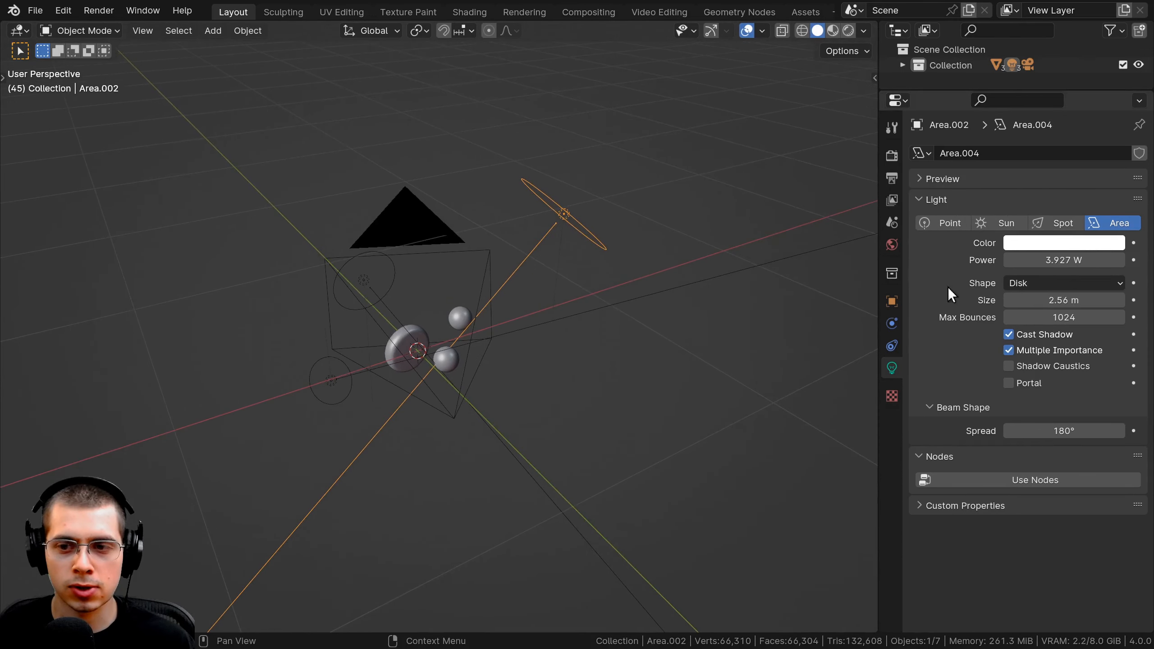
left_click(1034, 281)
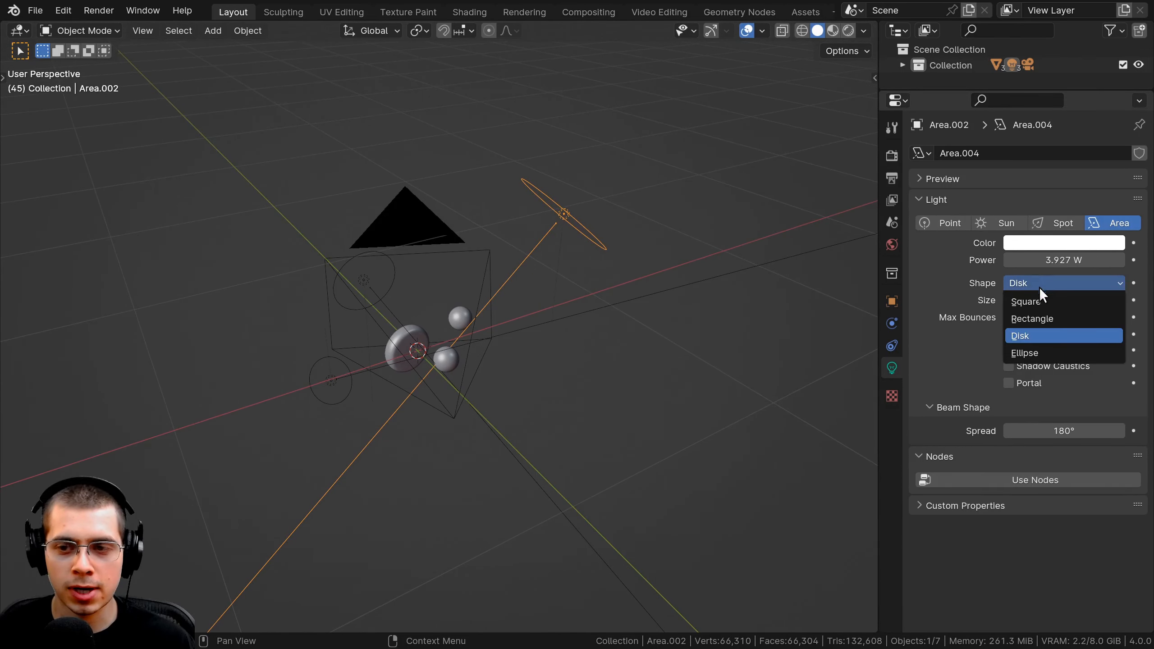
left_click(1032, 335)
middle_click_drag(591, 266, 556, 212)
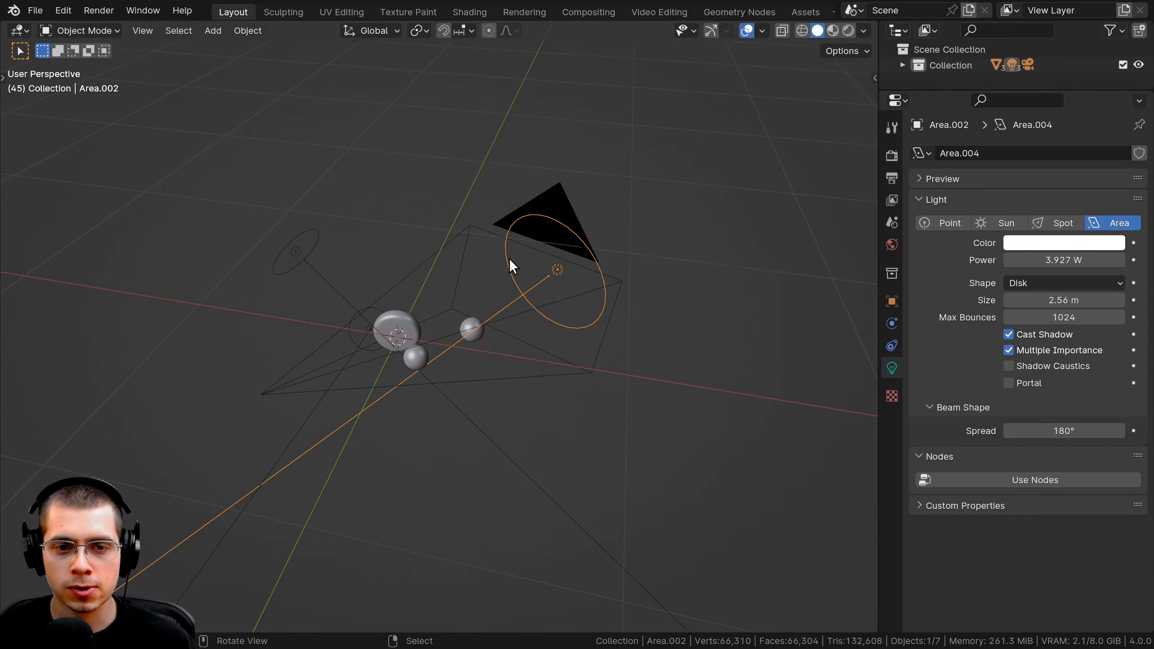
mouse_move(508, 258)
middle_mouse_down()
mouse_move(538, 363)
mouse_move(600, 348)
middle_mouse_up()
left_click(1044, 242)
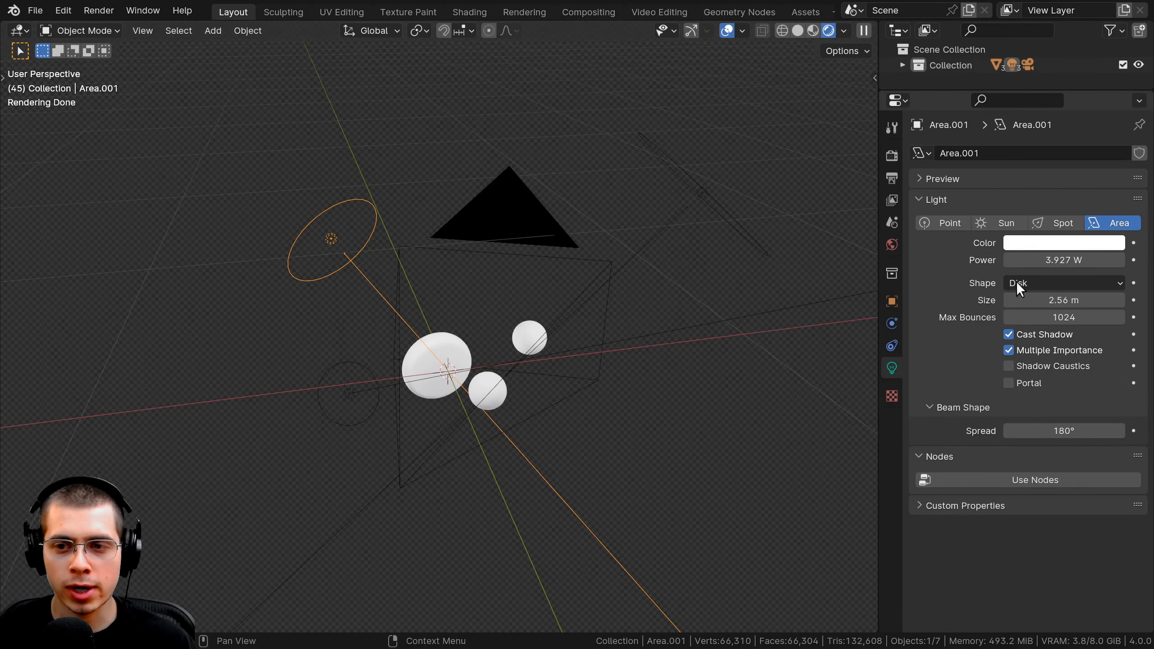
- Select all three area lights and inspect the rendered candies through the camera
middle_click_drag(499, 329, 533, 255)
left_click(572, 207)
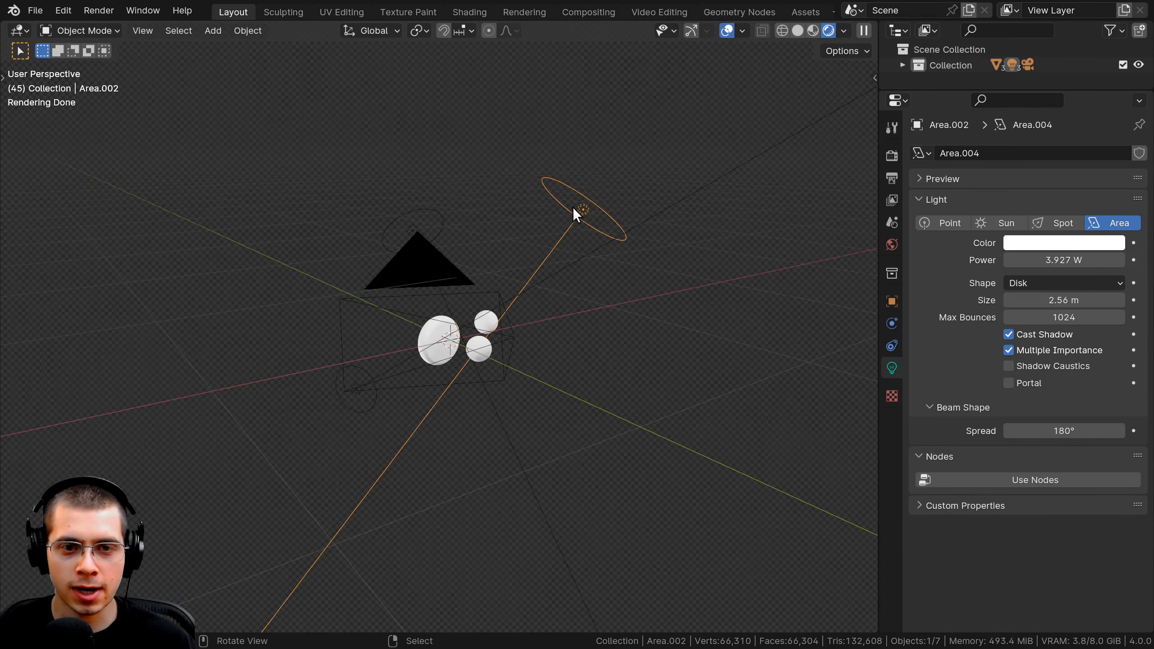
left_click(372, 409, "shift")
left_click(408, 224, "shift")
middle_click_drag(408, 224, 457, 213)
key("KP_0")
scroll(523, 366, "down", 2)
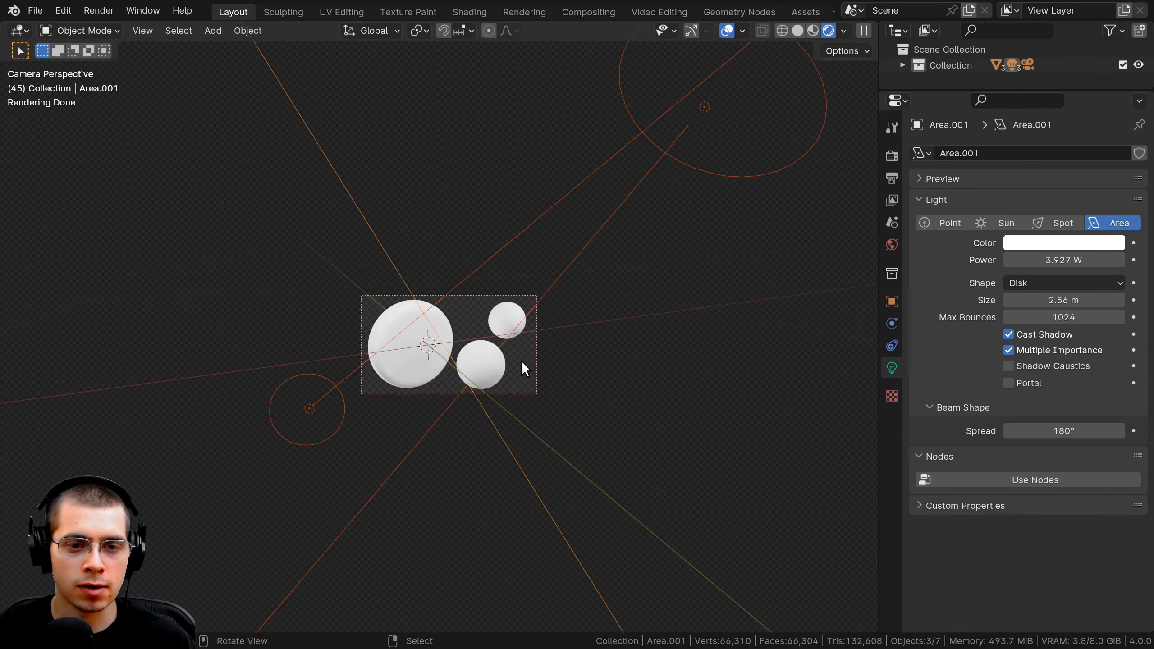
scroll(559, 311, "up", 3)
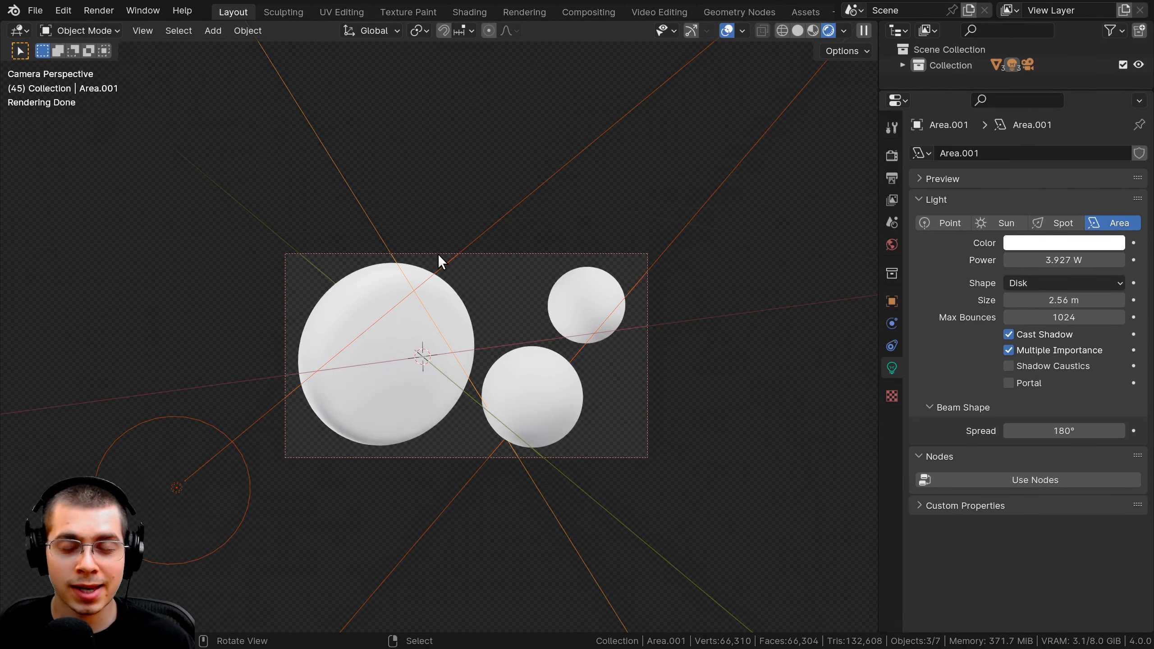
- Examine the world background's HDR environment image and its strength setting
left_click(891, 248)
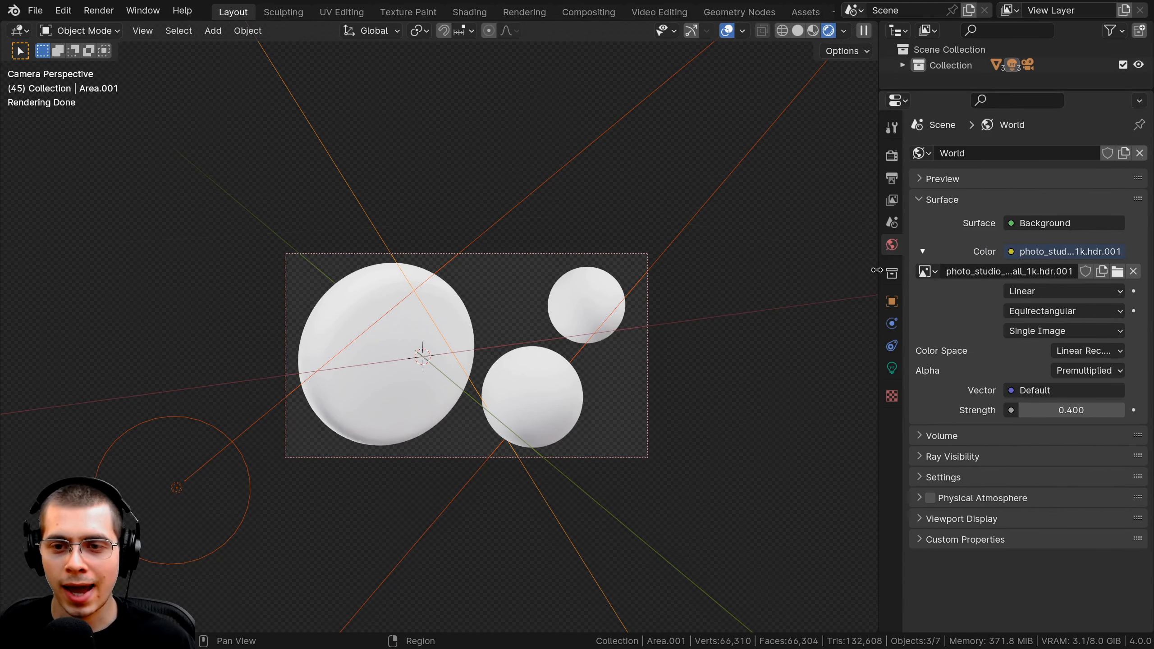
left_click_drag(879, 273, 752, 269)
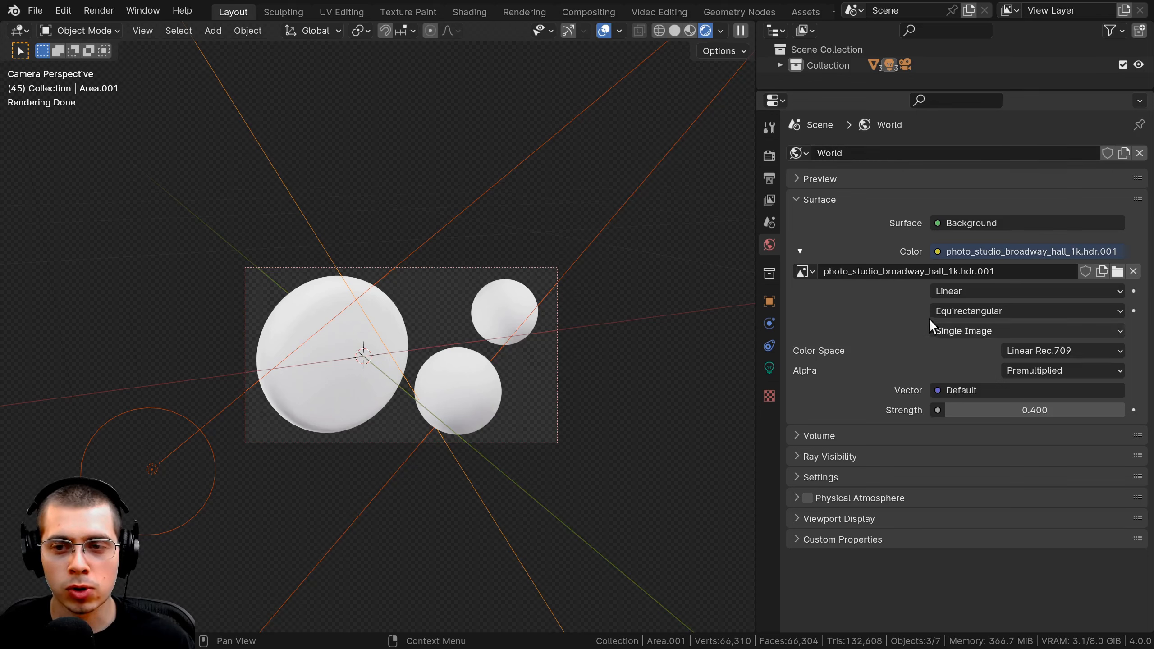
left_click(937, 251)
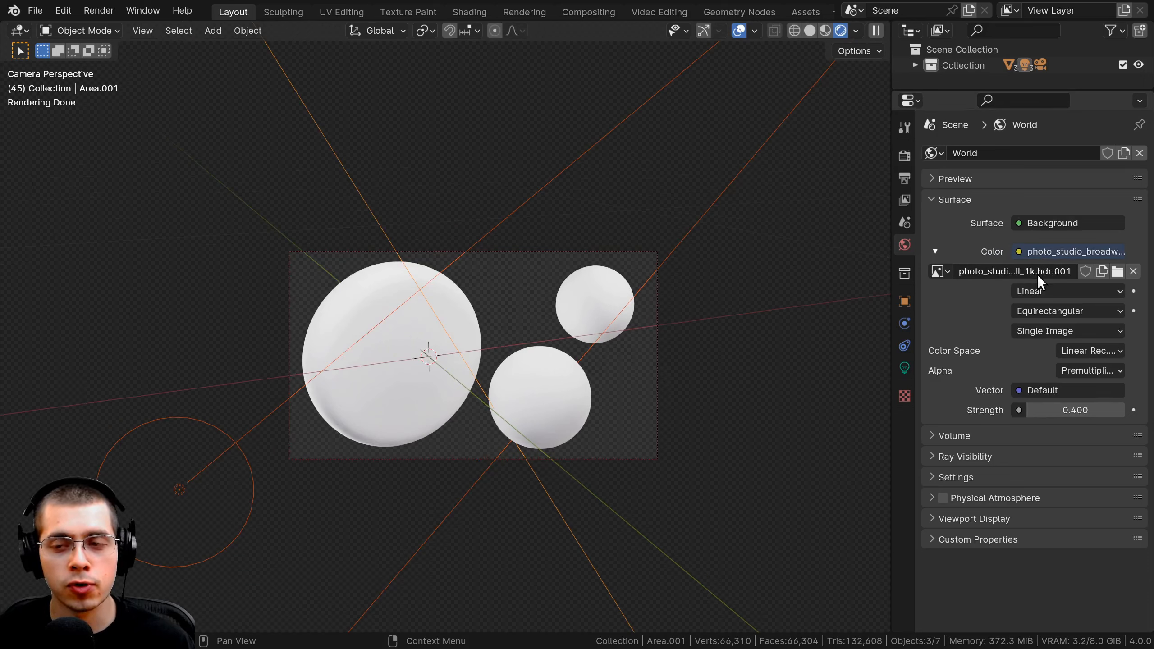
left_click(1063, 411)
key("Return")
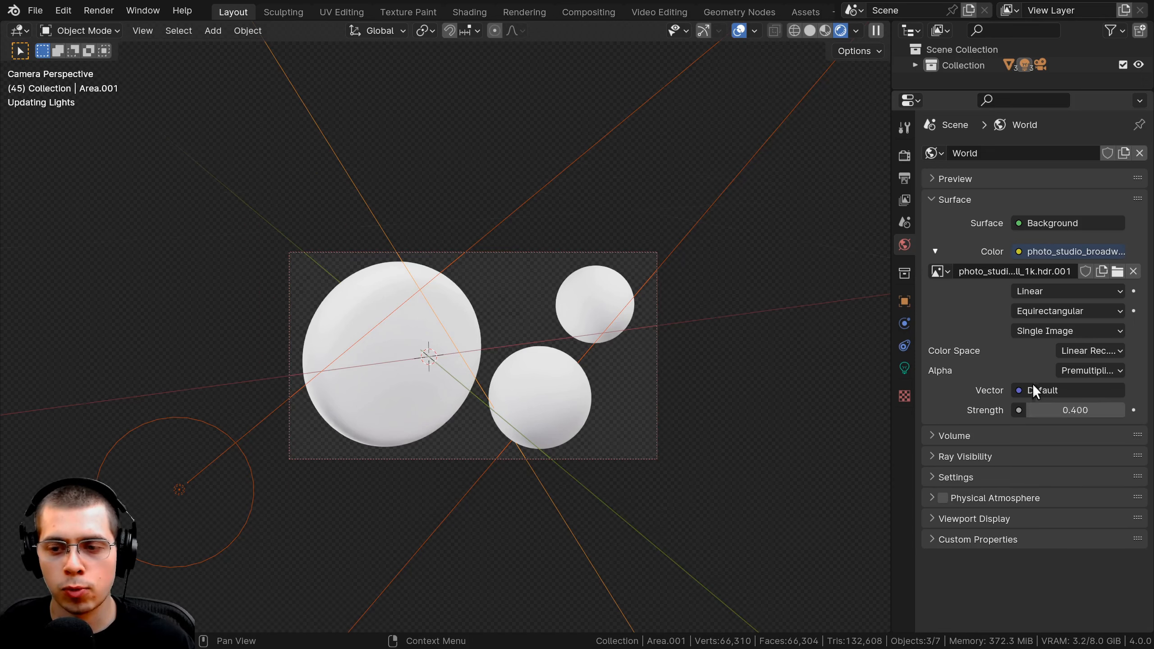
- Examine the view transform and look used for colour management in the render settings
left_click(903, 152)
left_click_drag(891, 191, 843, 195)
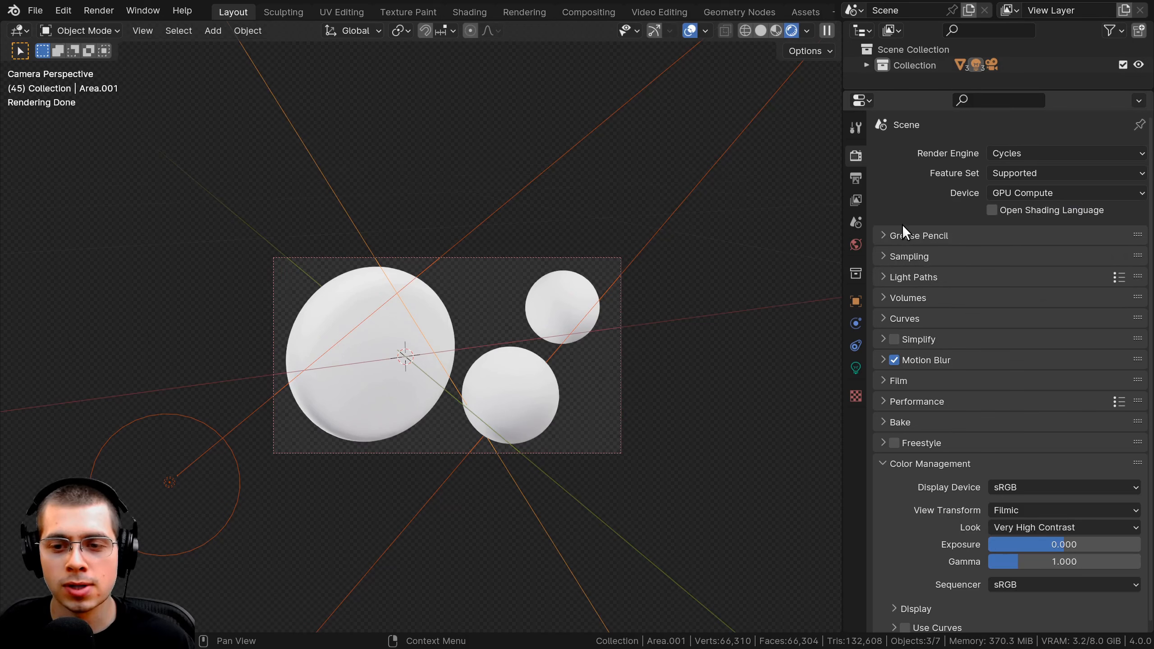
scroll(902, 223, "down", 1)
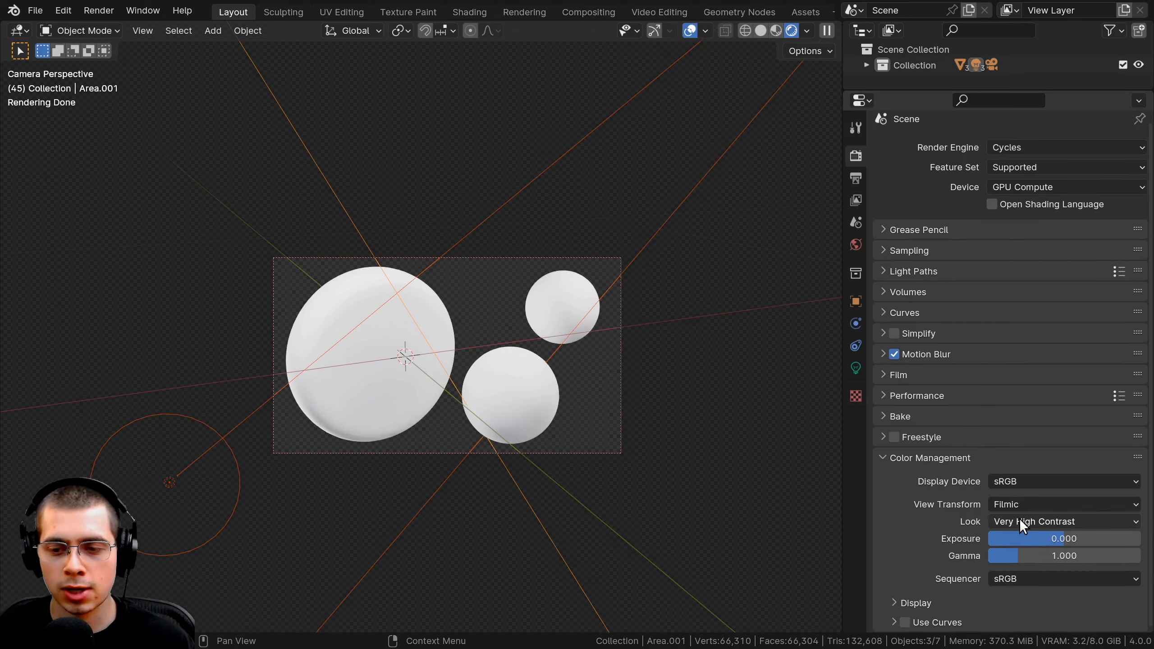
scroll(507, 286, "up", 1)
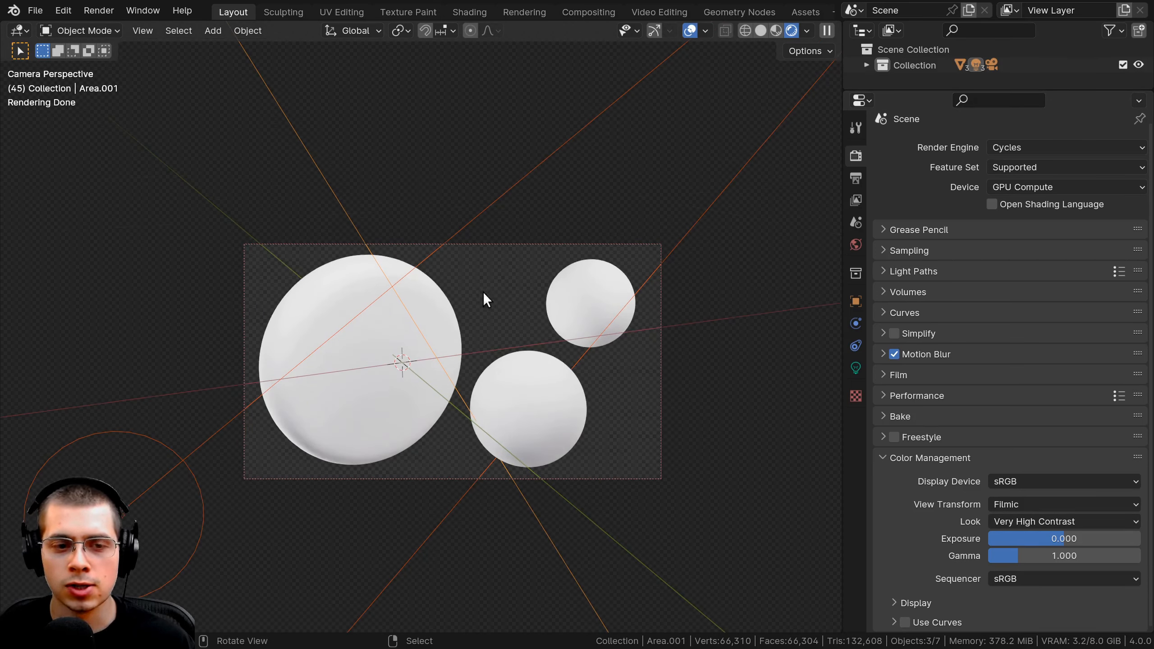
- Deselect every object in the scene and expand the Film section of the render settings
key("alt+a")
key("a")
key("alt+a")
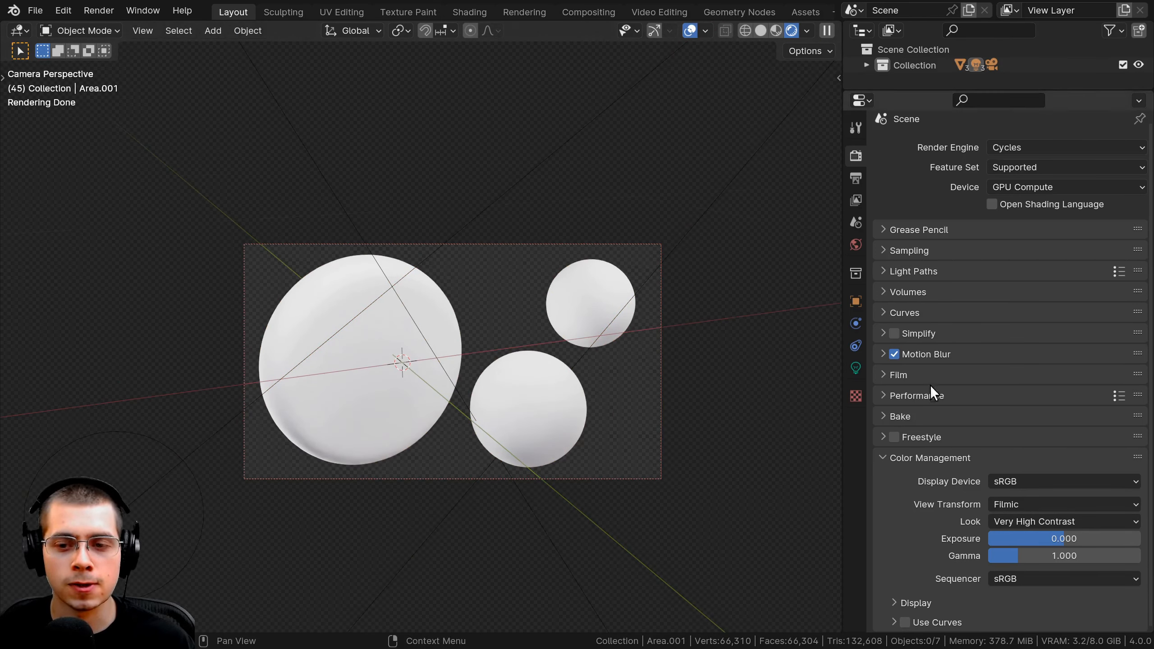
left_click(886, 375)
scroll(887, 430, "down", 5)
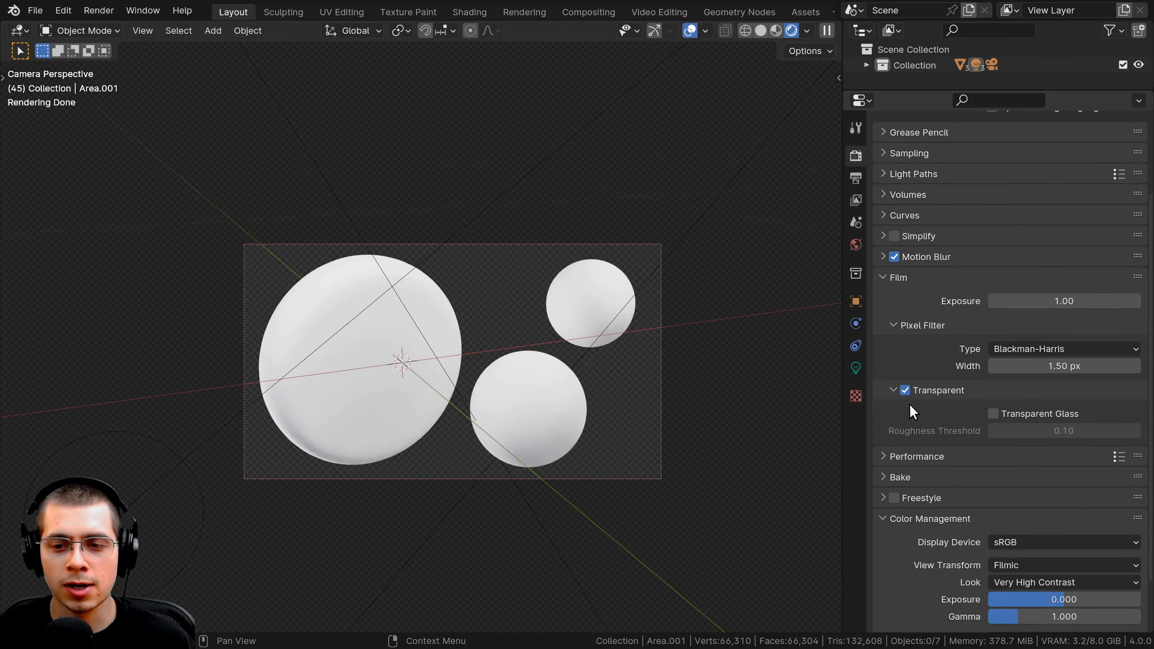
- Toggle the transparent film background off to view the HDRI around the candies, restore transparency and return to the camera view
left_click(909, 389)
left_click(910, 391)
left_click(910, 390)
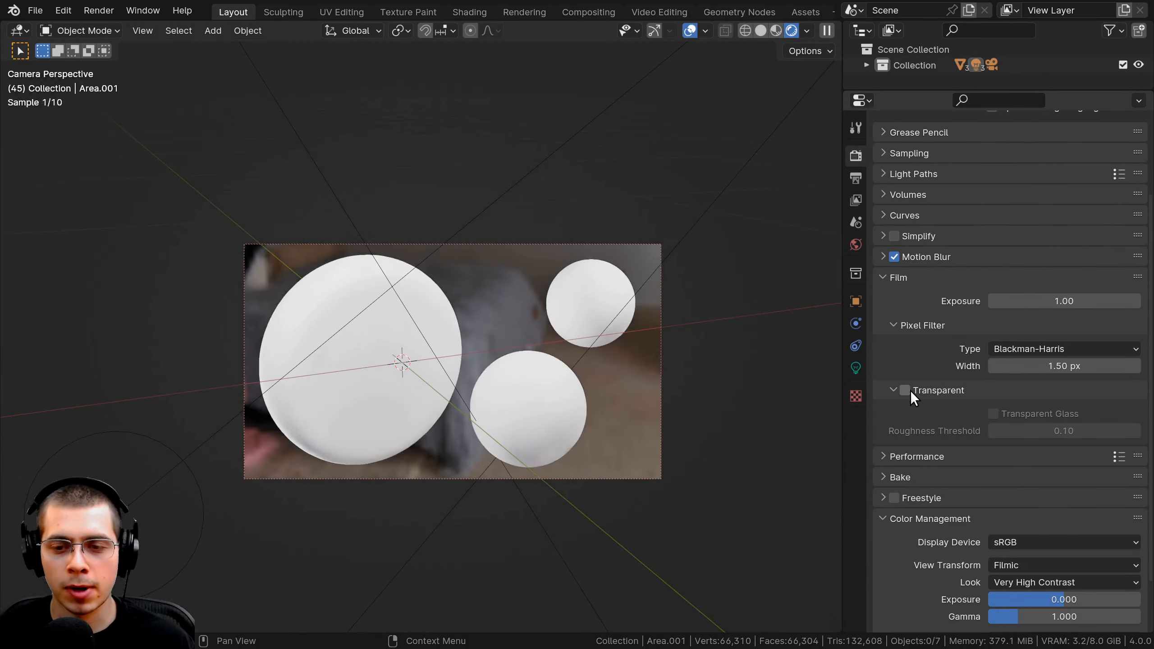
middle_click_drag(426, 253, 465, 229)
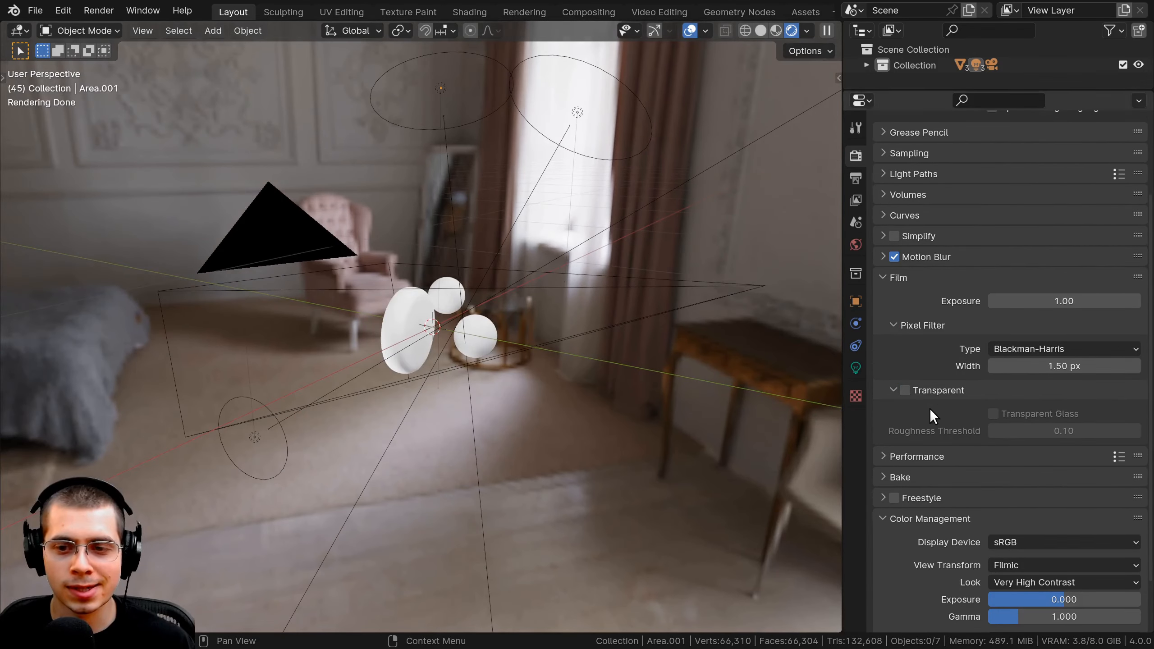
left_click(905, 389)
key("KP_0")
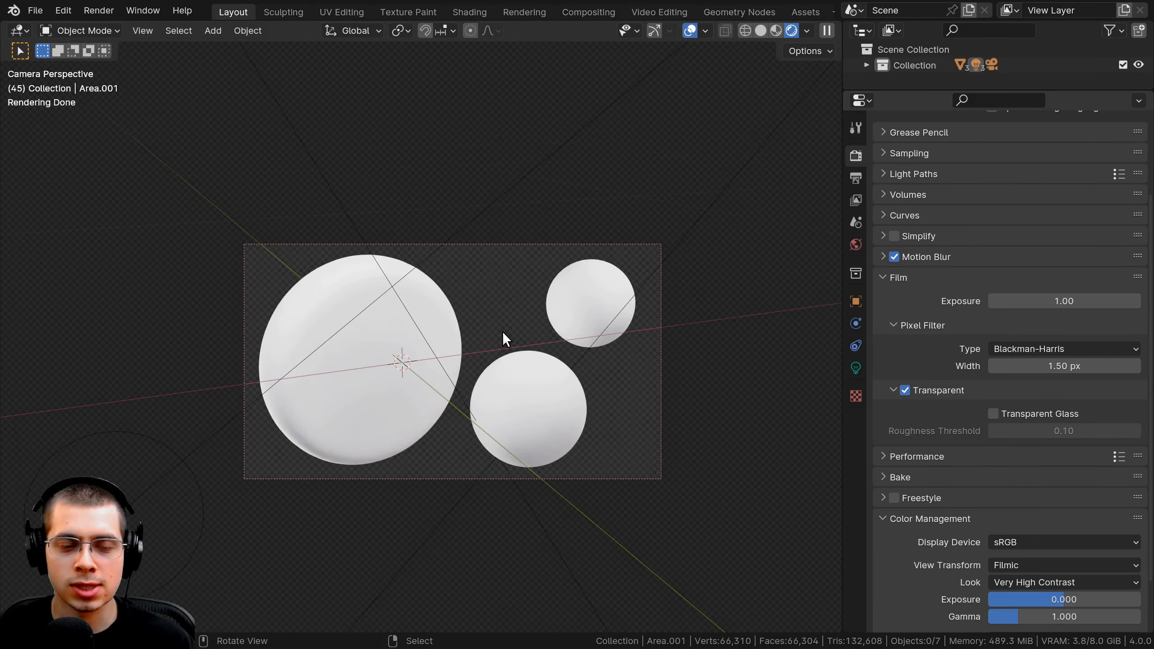
- Examine the available render engine options, keeping Cycles, and look at the candies within the camera frame
scroll(948, 380, "up", 5)
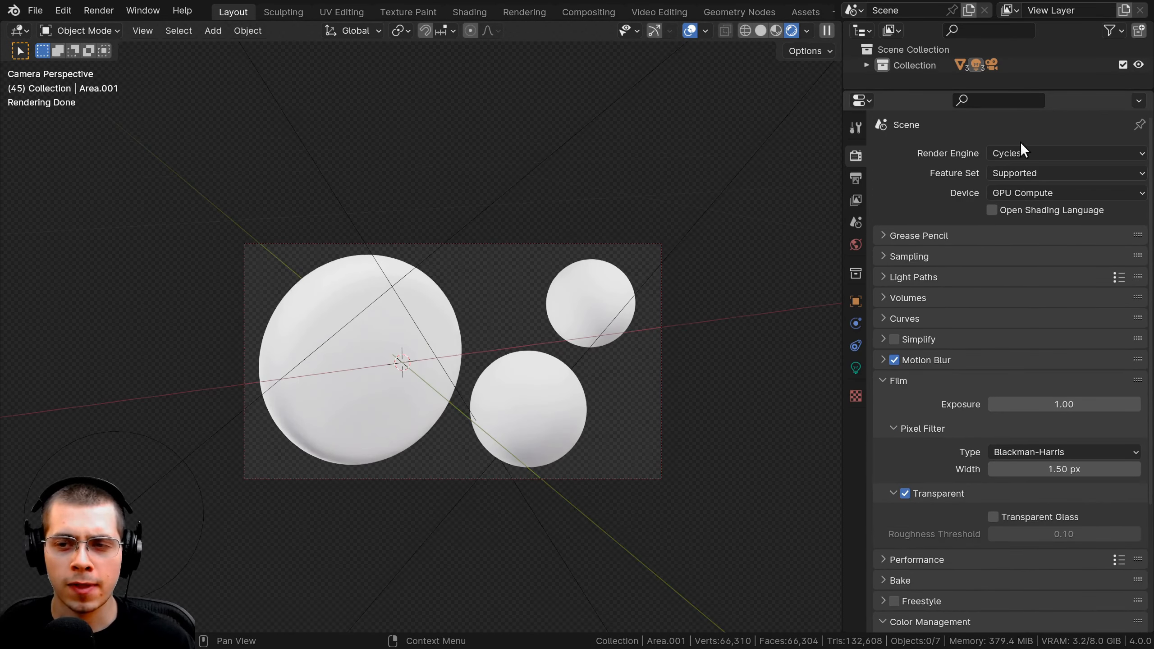
left_click(1021, 150)
left_click(1027, 147)
left_click(1005, 147)
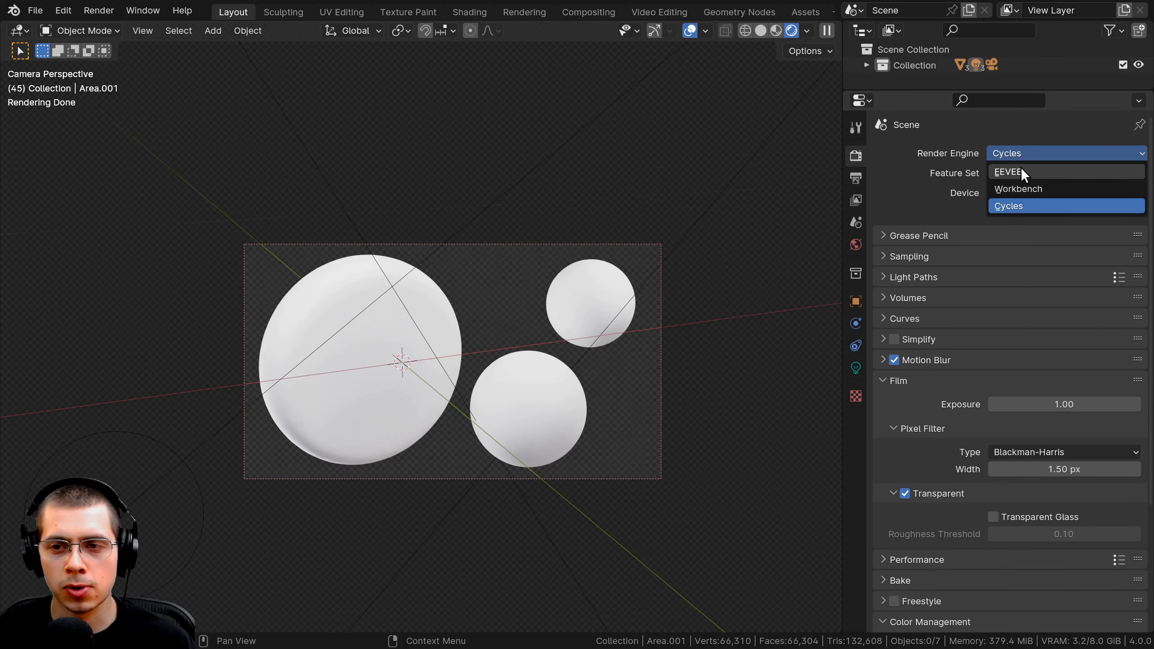
scroll(618, 268, "up", 1)
middle_click_drag(618, 268, 619, 243, "shift")
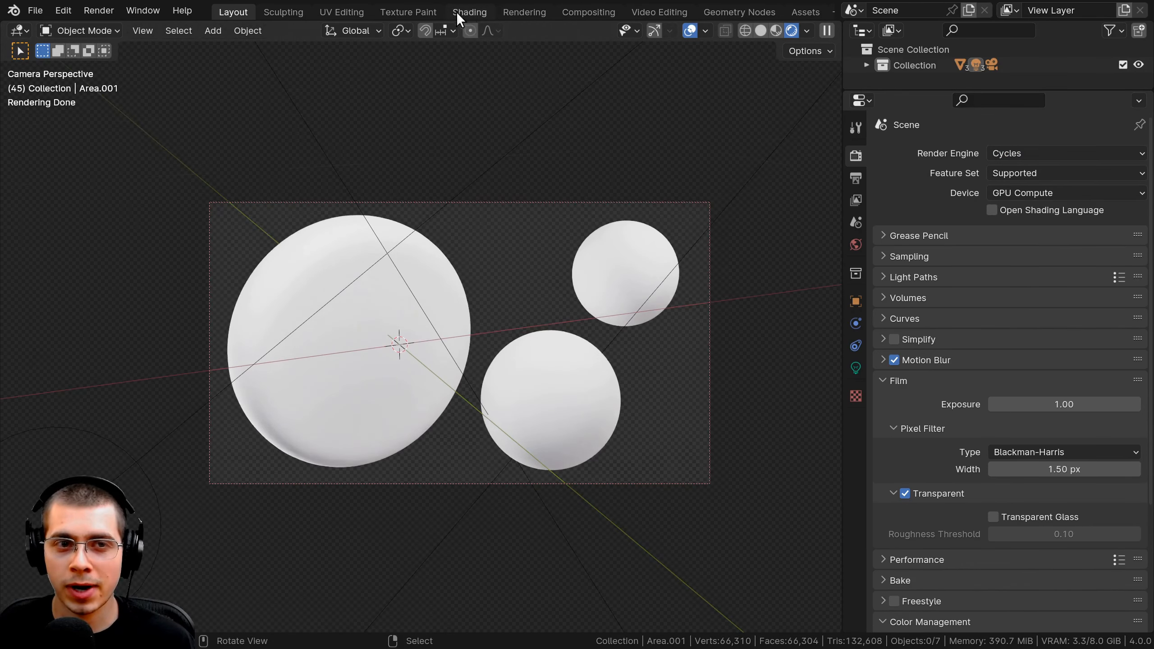
- Switch to the Shading workspace, select the peppermint disc and show it in rendered shading with the camera frame fitted to the viewport
left_click(460, 9)
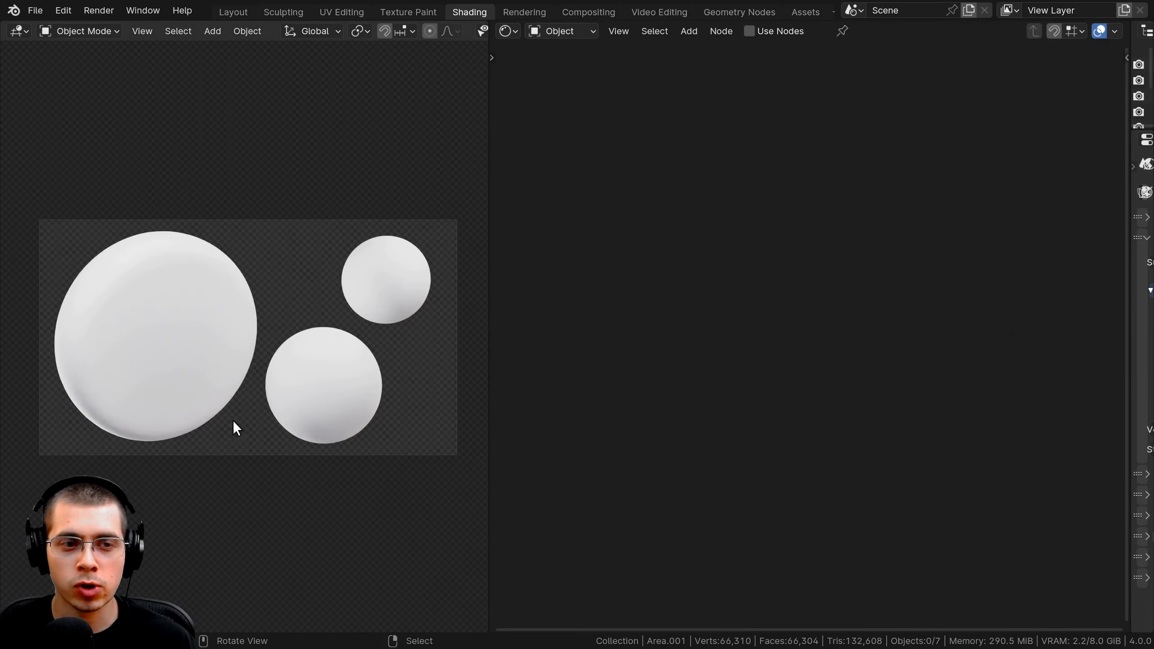
left_click(228, 317)
key("z")
left_click(287, 269)
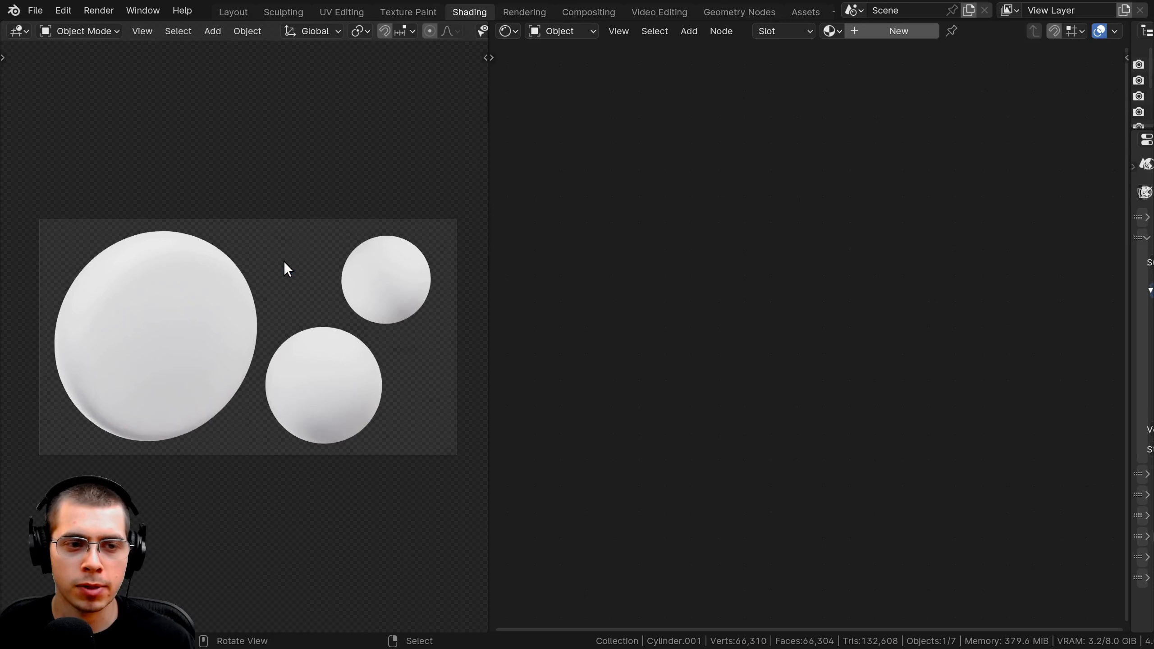
key("Home")
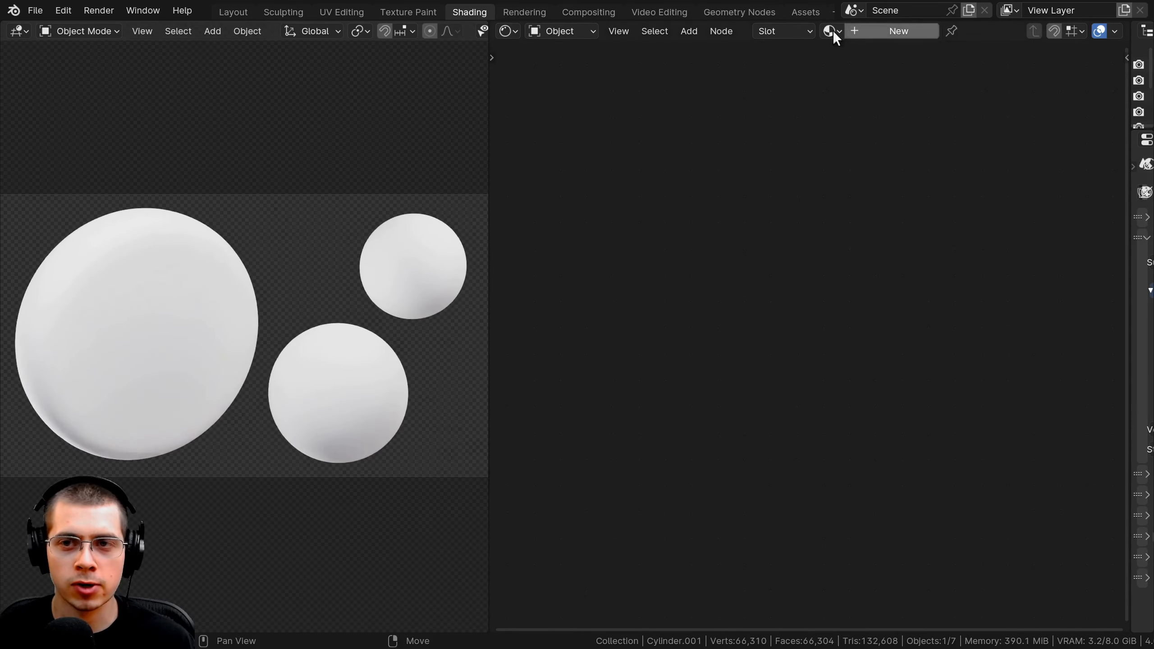
- Create a new material on the peppermint disc, name it Christmas Candy and bring its nodes into view
left_click(905, 32)
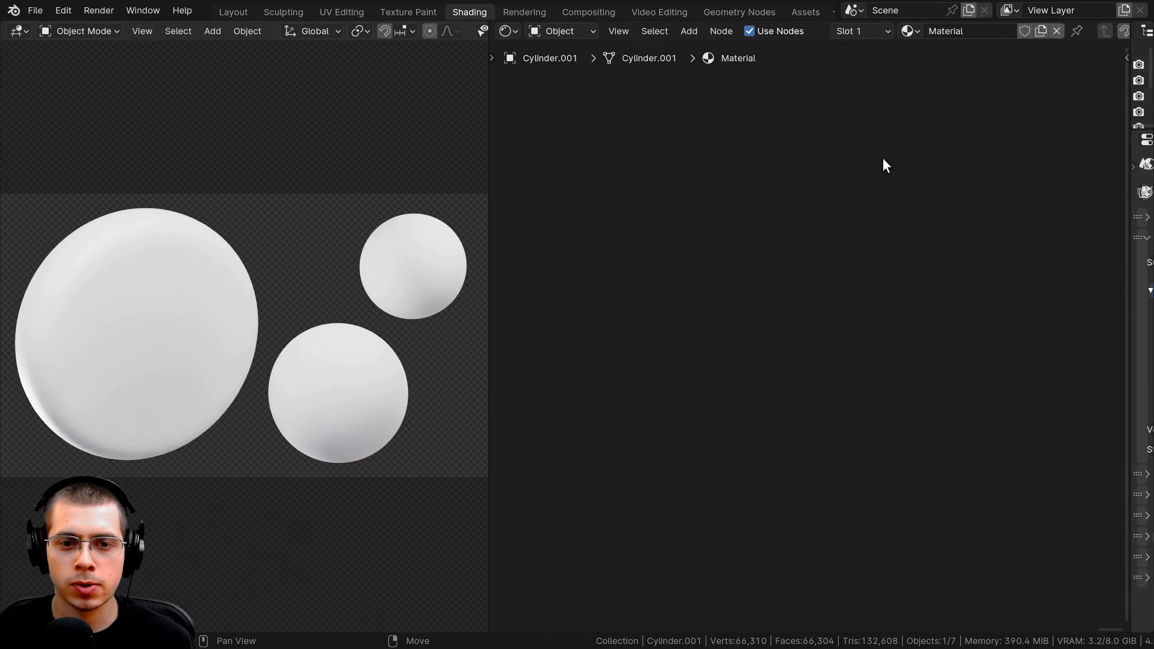
double_click(946, 35)
type("Christmas Candy")
key("Return")
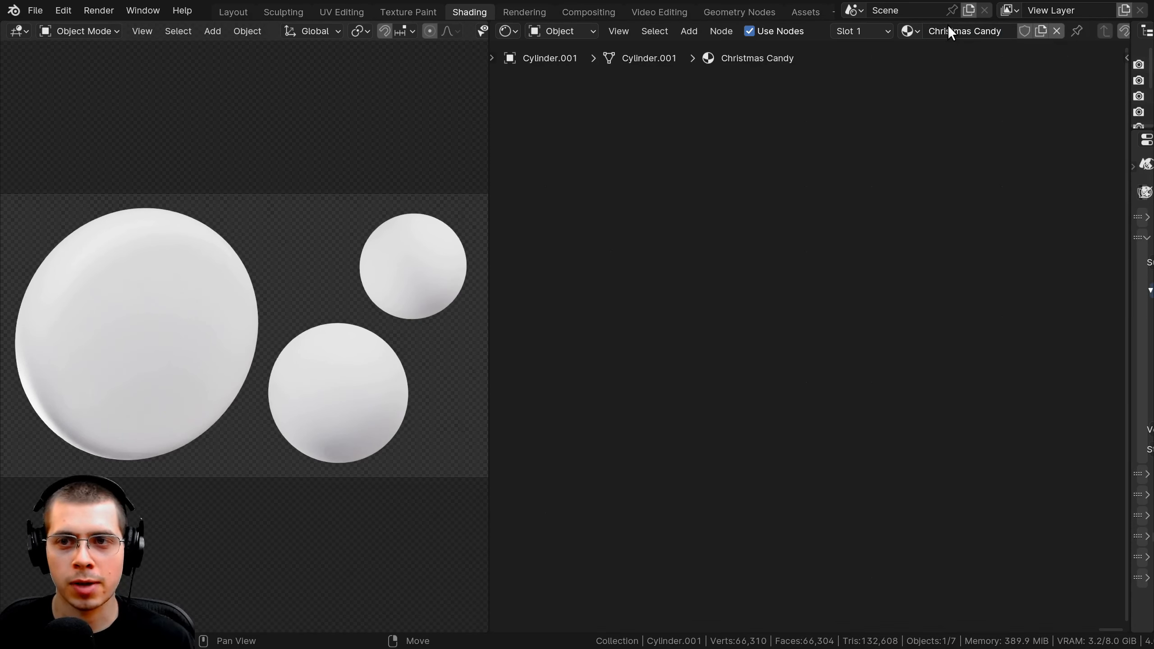
key("Home")
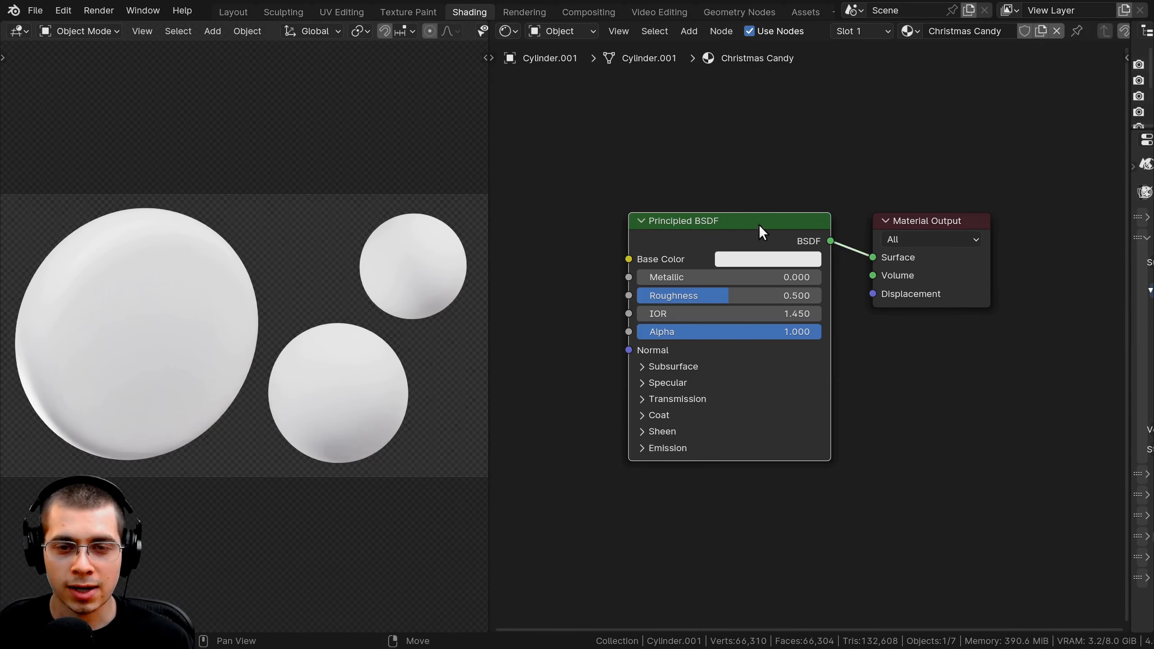
- Examine the collapsible Sheen and Subsurface sections of the Principled BSDF node, leaving them collapsed
left_click_drag(740, 237, 746, 223)
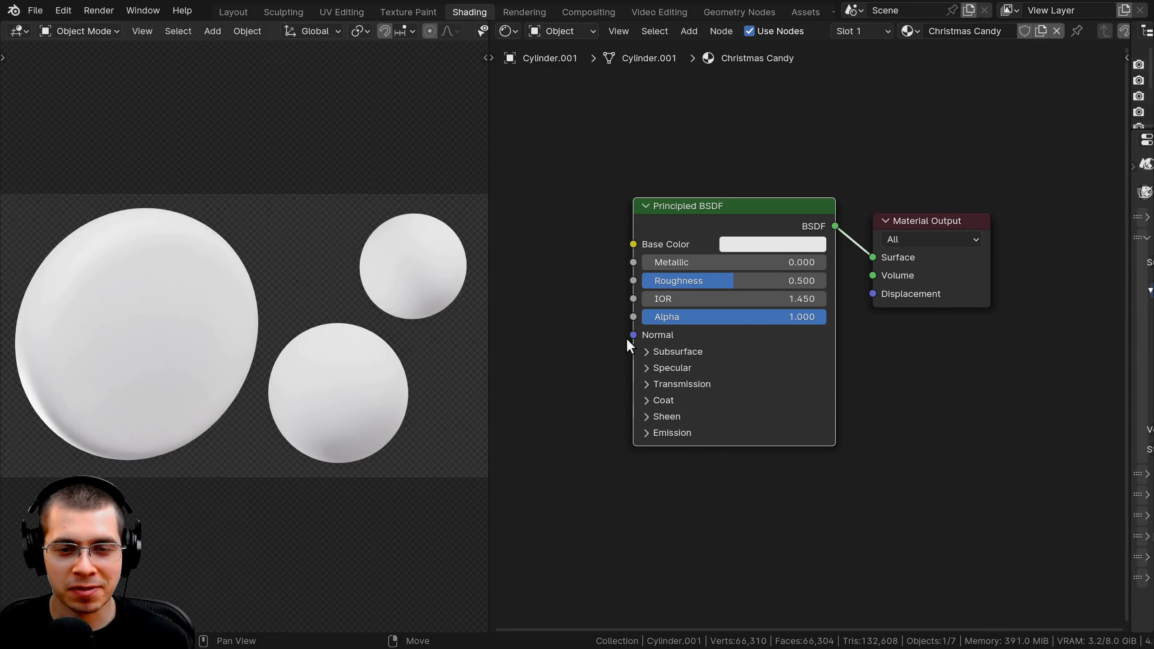
scroll(626, 338, "up", 2)
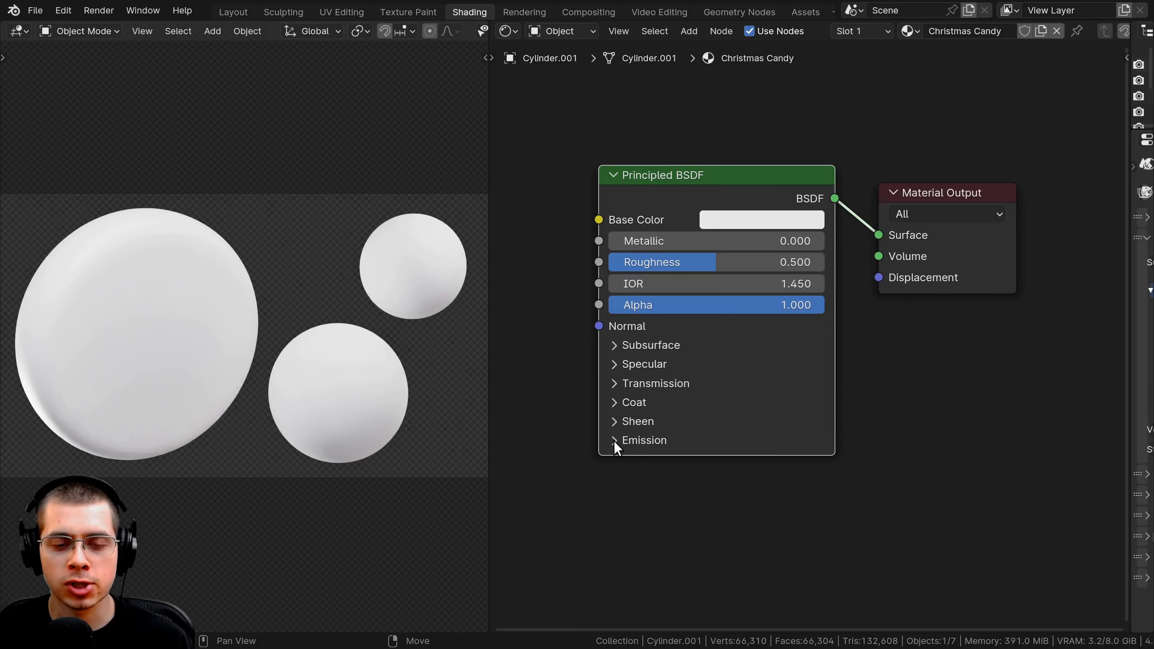
left_click(615, 424)
left_click(614, 423)
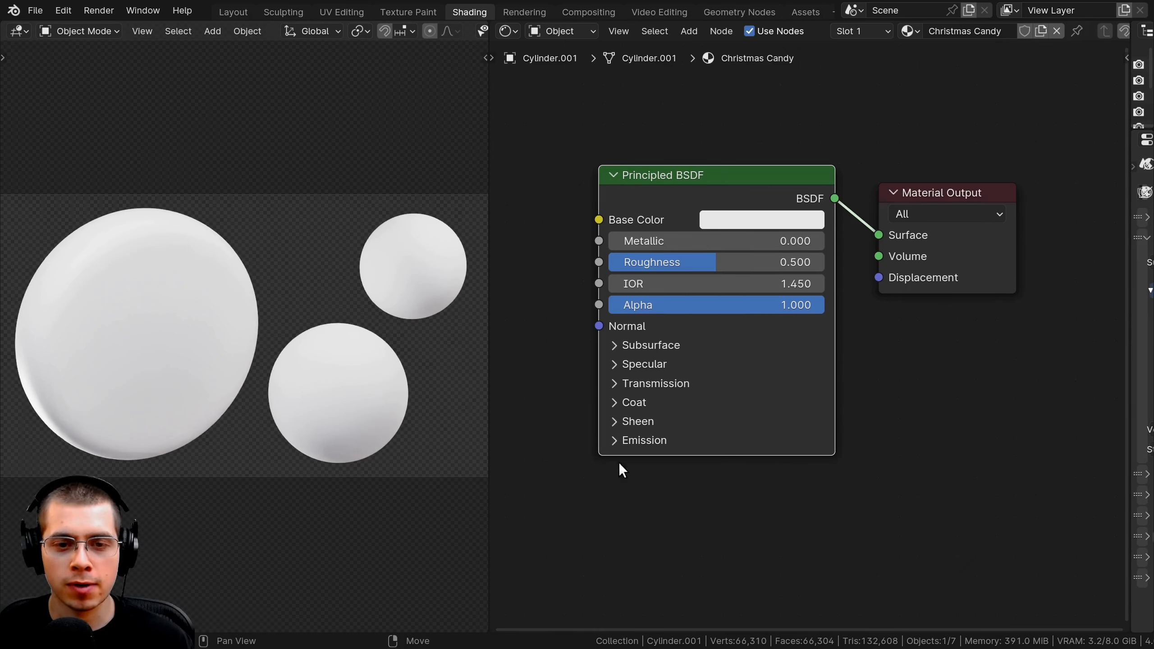
left_click_drag(666, 186, 684, 170)
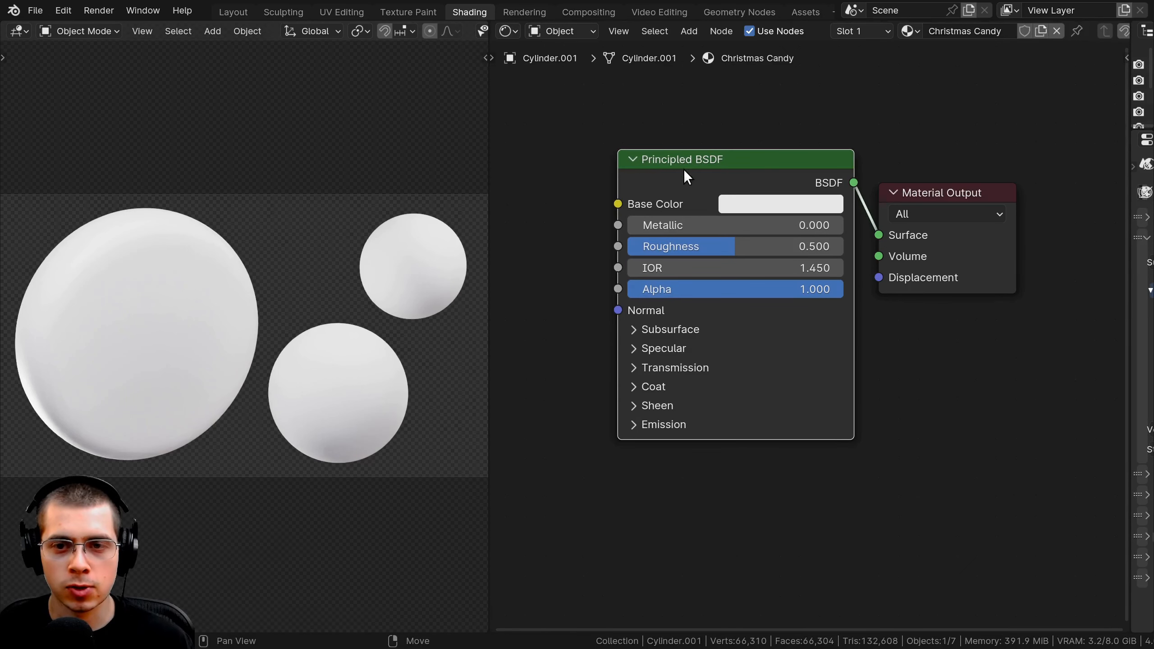
left_click(635, 328)
left_click(632, 329)
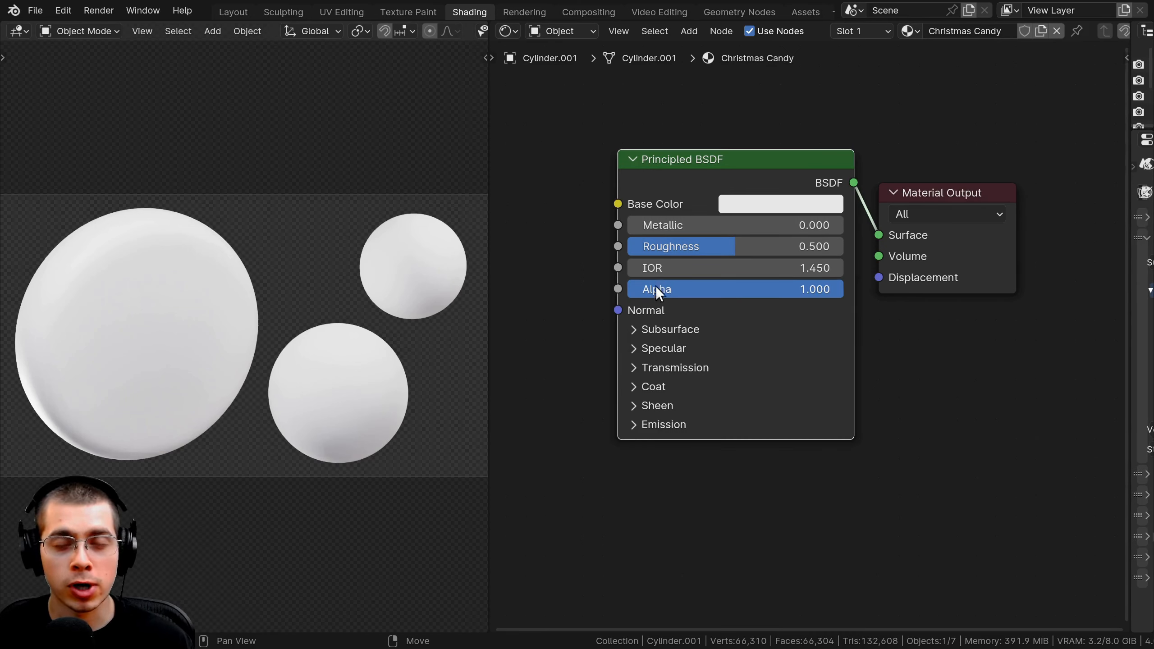
- Nudge the Principled BSDF node beside the Material Output node and deselect it
scroll(713, 184, "down", 2)
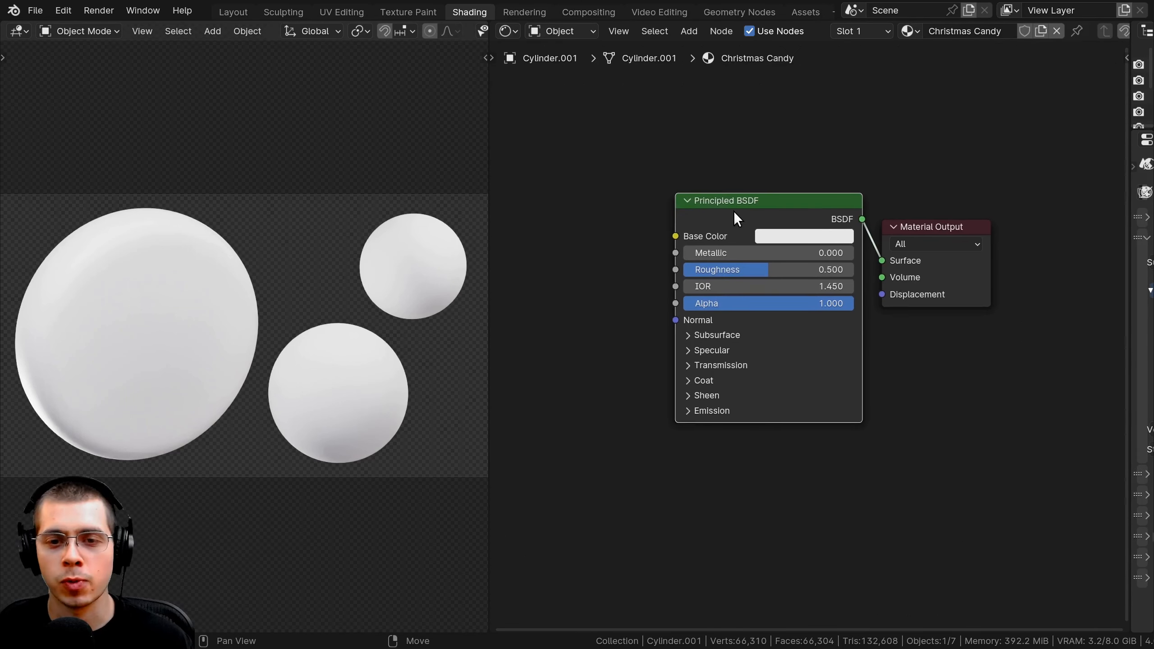
left_click_drag(736, 199, 744, 210)
key("alt+a")
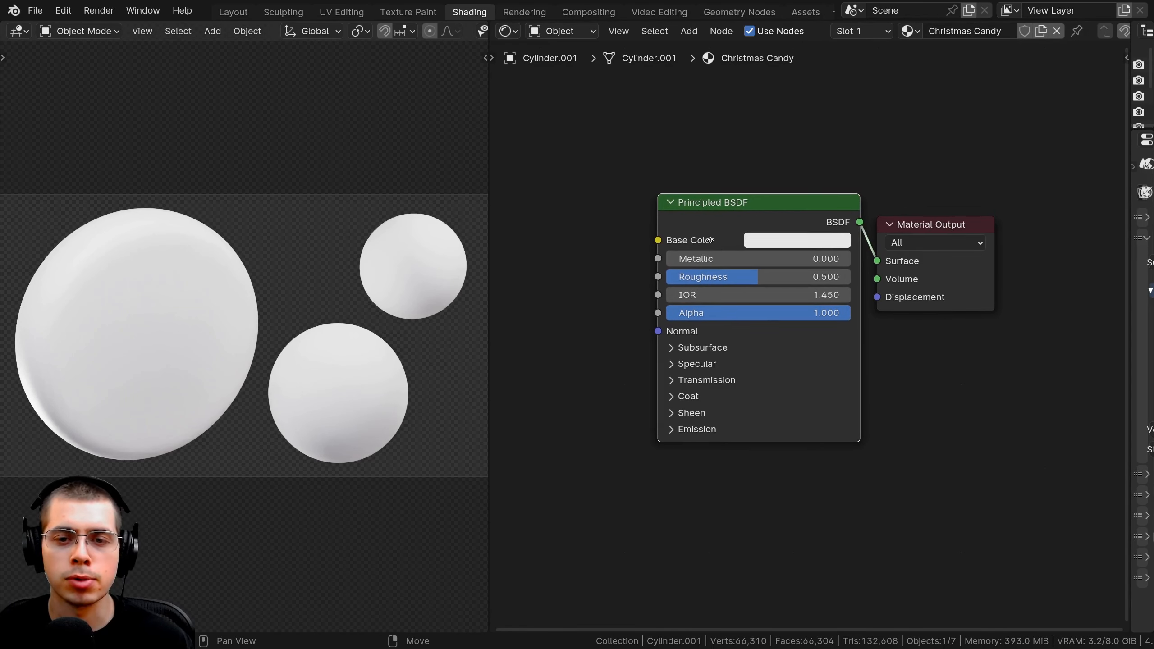
middle_click_drag(710, 240, 707, 243)
left_click(677, 190)
scroll(627, 210, "up", 1)
middle_click_drag(677, 190, 646, 199)
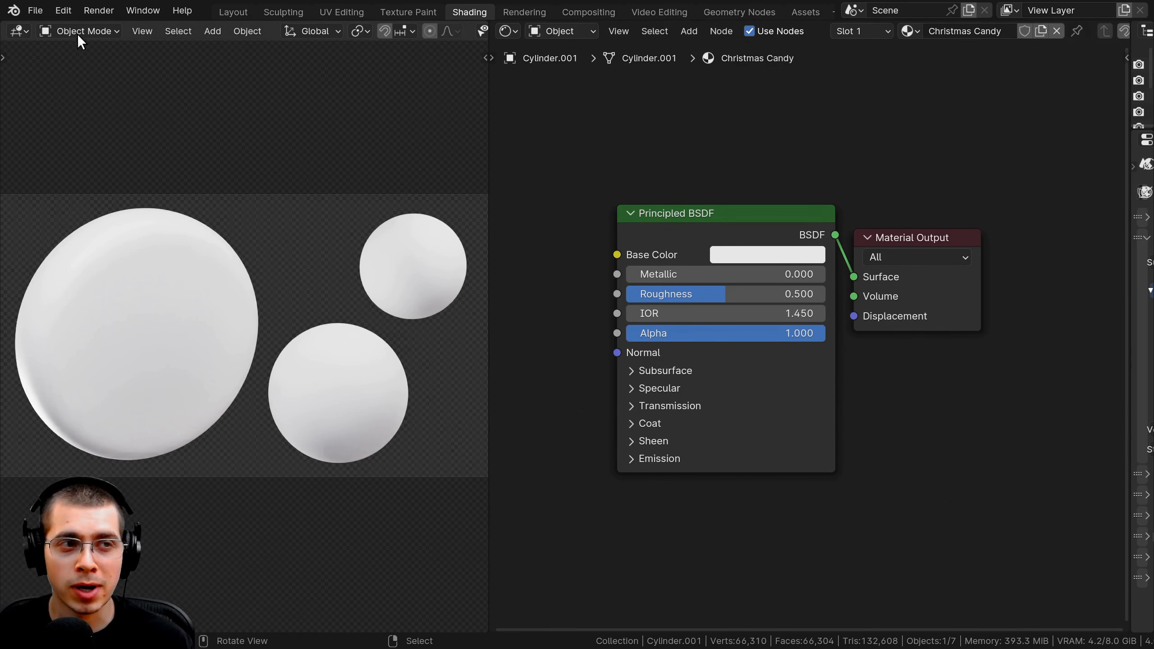
- Check in the add-on preferences that Node Wrangler is enabled
left_click(69, 9)
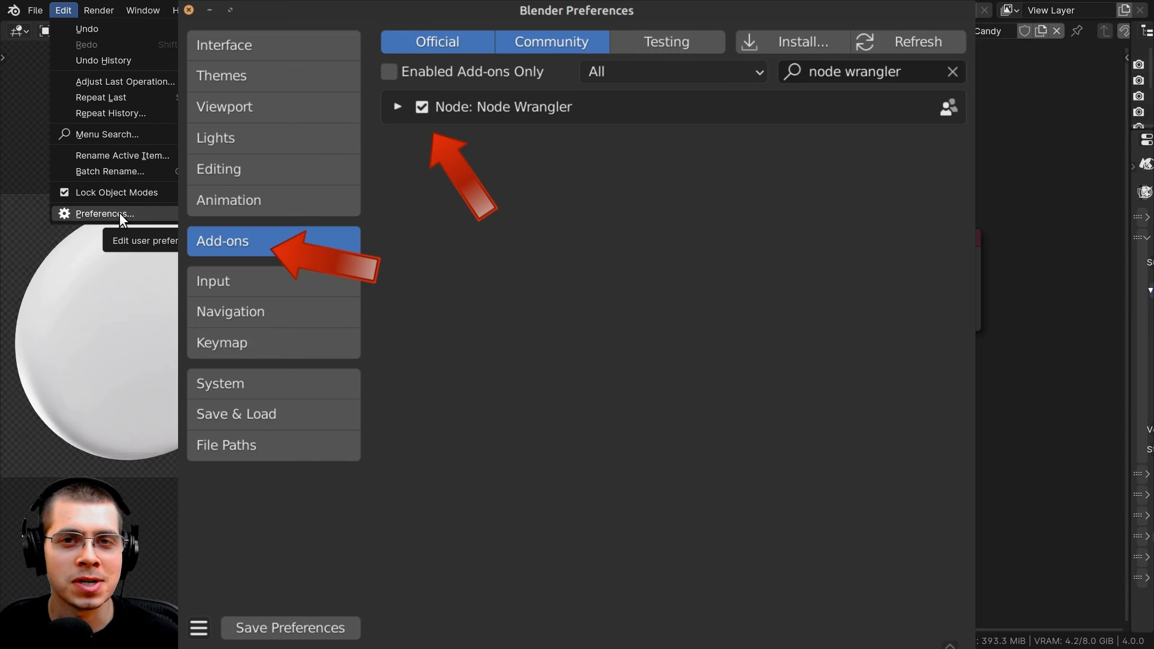
left_click(119, 213)
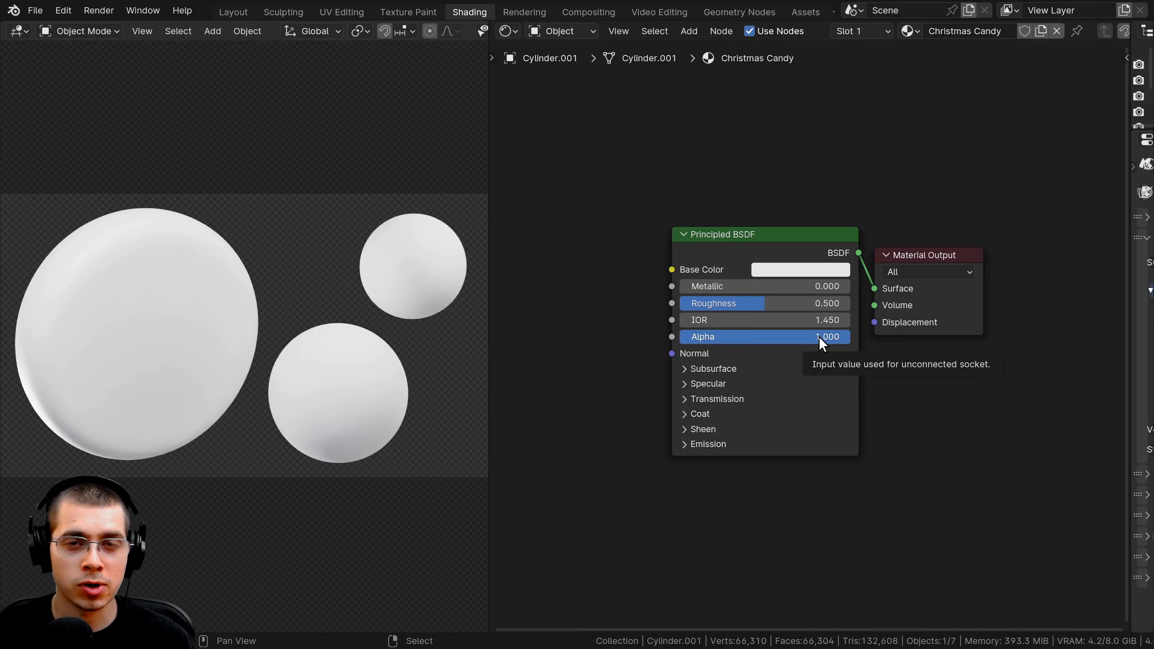
- Add a Gradient Texture node and place it ahead of the Principled BSDF with space between them
middle_click_drag(681, 228, 702, 217)
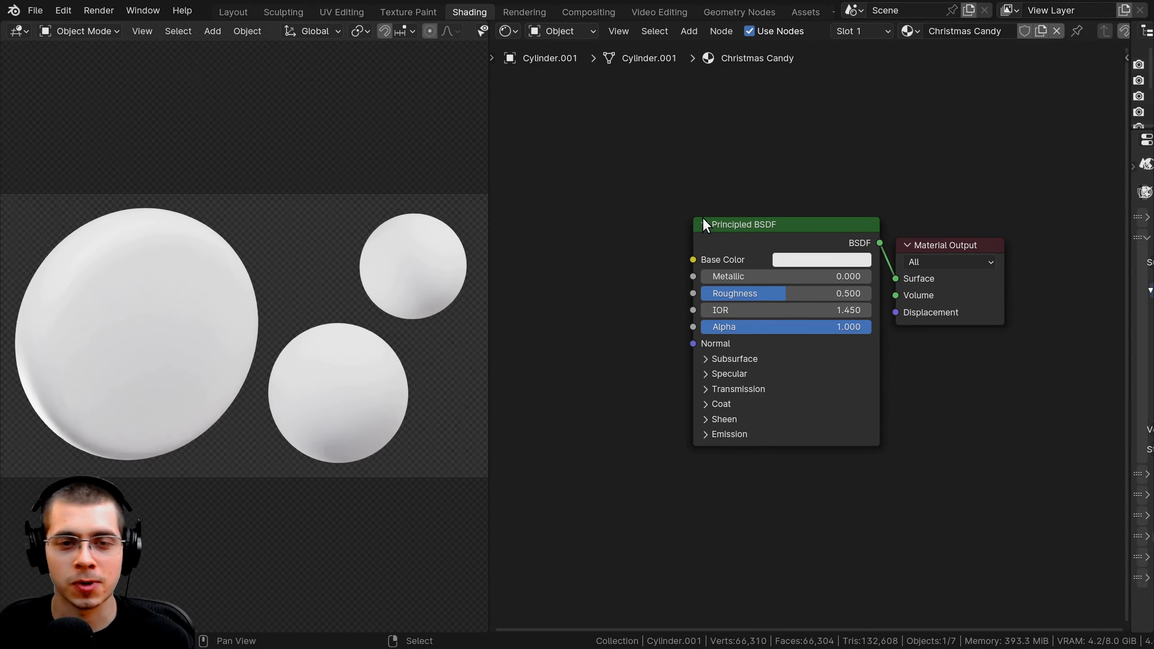
key("shift+a")
left_click(702, 218)
type("gra")
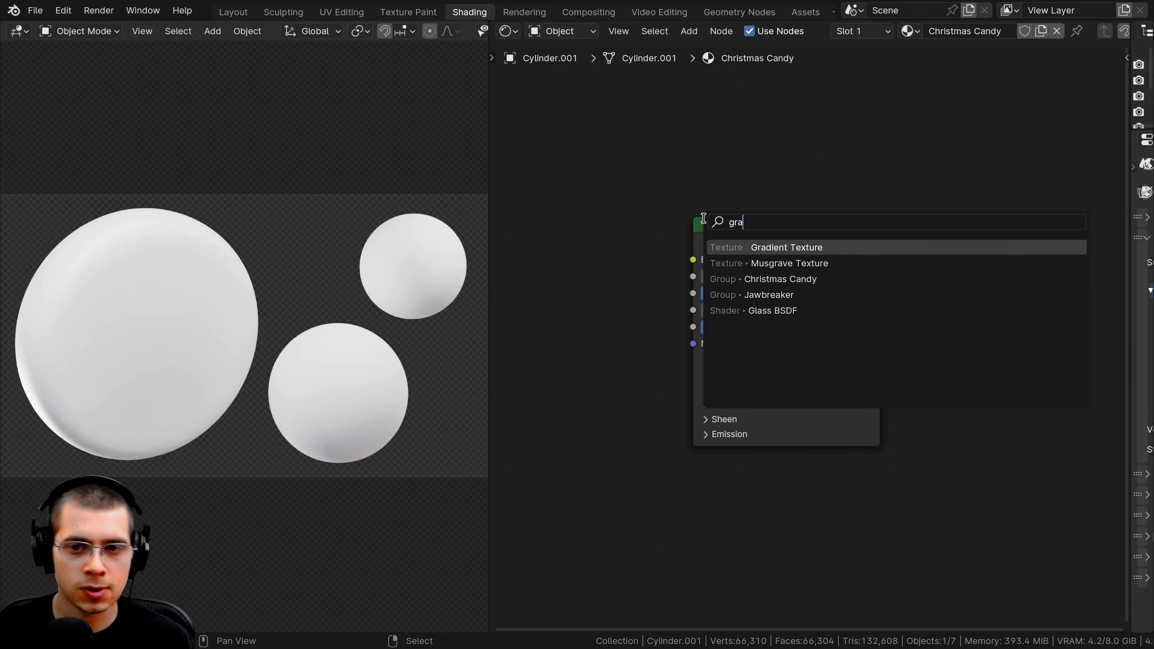
left_click(762, 247)
left_click(515, 294)
middle_click_drag(598, 247, 715, 186)
middle_click_drag(658, 277, 685, 289)
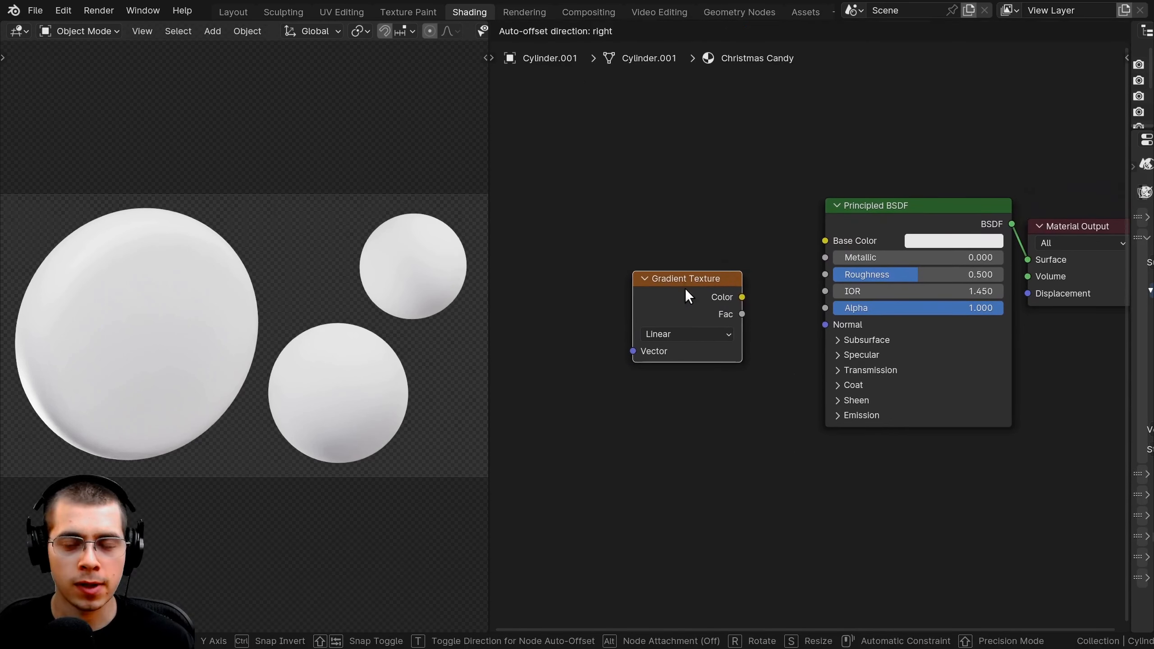
scroll(734, 294, "down", 1)
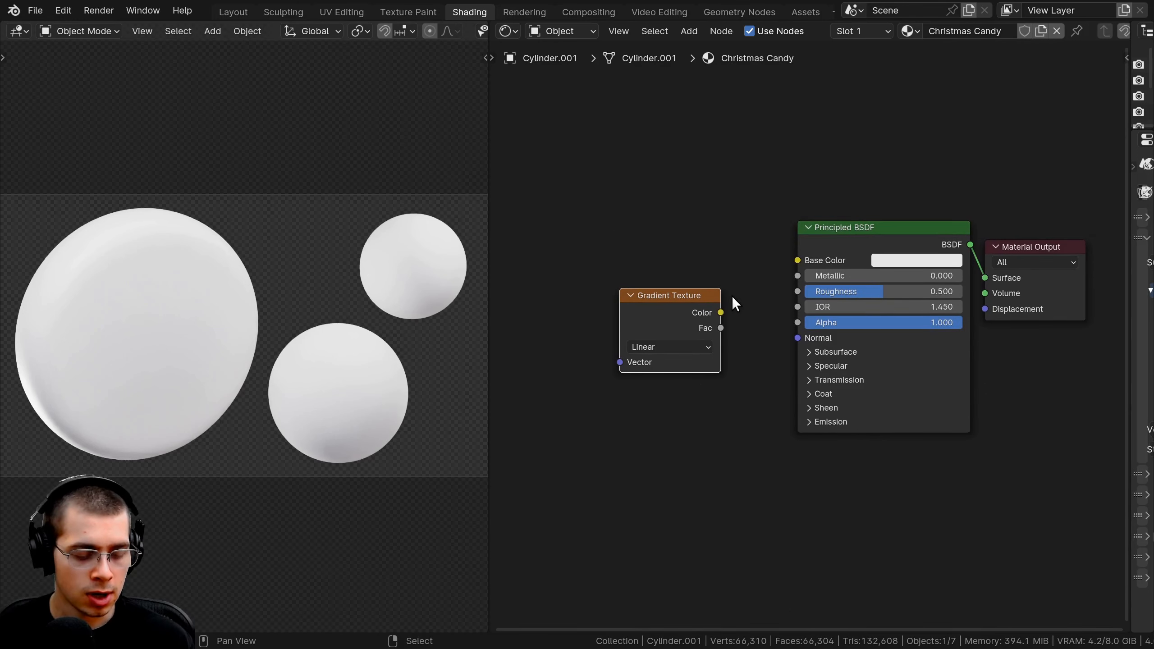
- Preview the Gradient Texture on the disc by connecting its colour directly to the Material Output's surface
left_click(676, 306, "ctrl+shift")
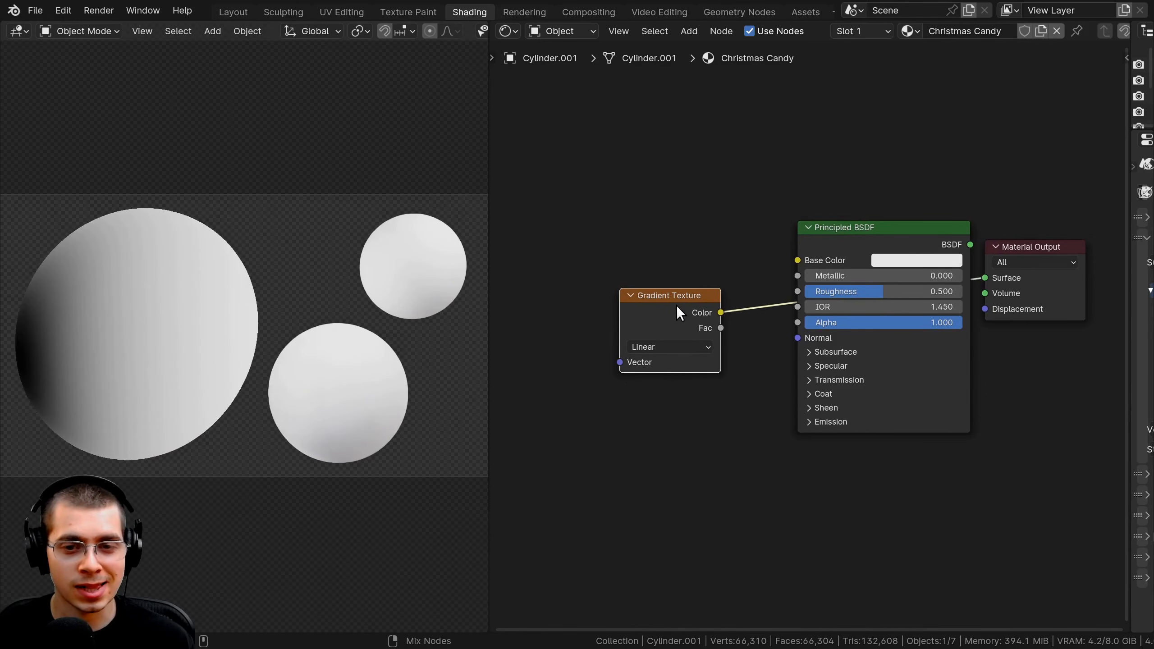
left_click(854, 229, "ctrl+shift")
left_click(698, 306, "ctrl+shift")
middle_click_drag(620, 322, 688, 303)
middle_click_drag(211, 296, 295, 301, "shift")
scroll(295, 300, "up", 1)
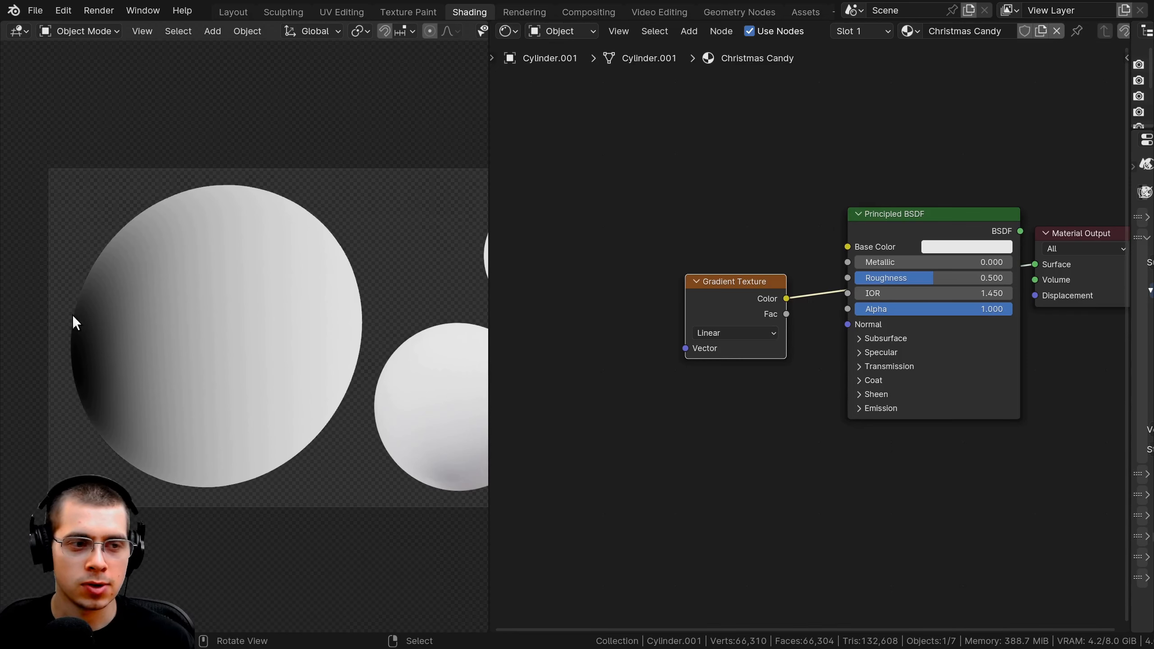
- Add connected Texture Coordinate and Mapping nodes feeding the vector of the Gradient Texture
left_click_drag(735, 291, 730, 289)
mouse_move(816, 282)
middle_mouse_down()
mouse_move(894, 277)
mouse_move(839, 284)
middle_mouse_up()
scroll(836, 284, "down", 1)
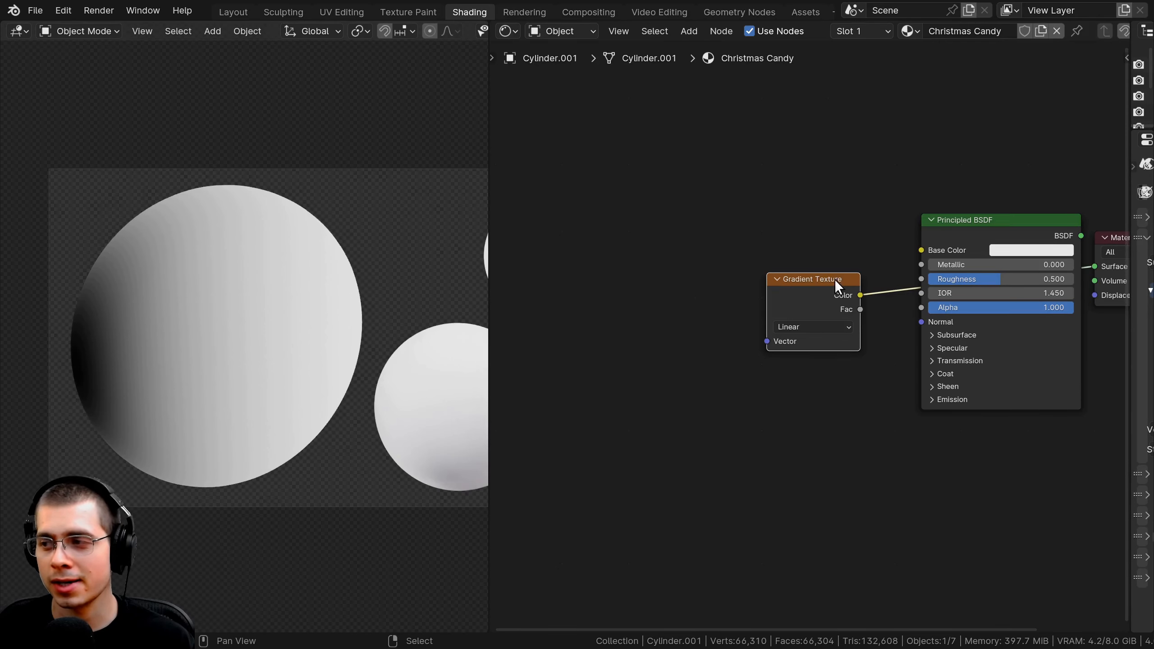
key("ctrl+t")
scroll(684, 287, "down", 1)
middle_click_drag(684, 286, 723, 237)
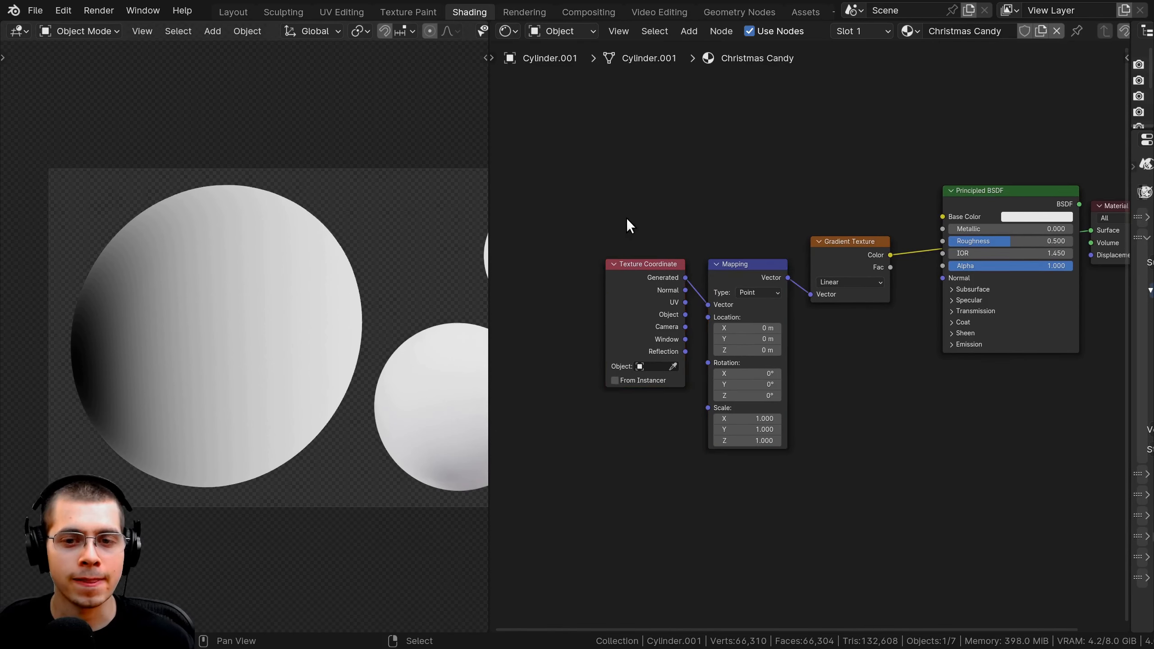
- Move the Texture Coordinate and Mapping nodes well away from the Gradient Texture to leave room between them, and widen the shader editor
left_click_drag(627, 219, 706, 271)
scroll(707, 271, "down", 2)
key("g")
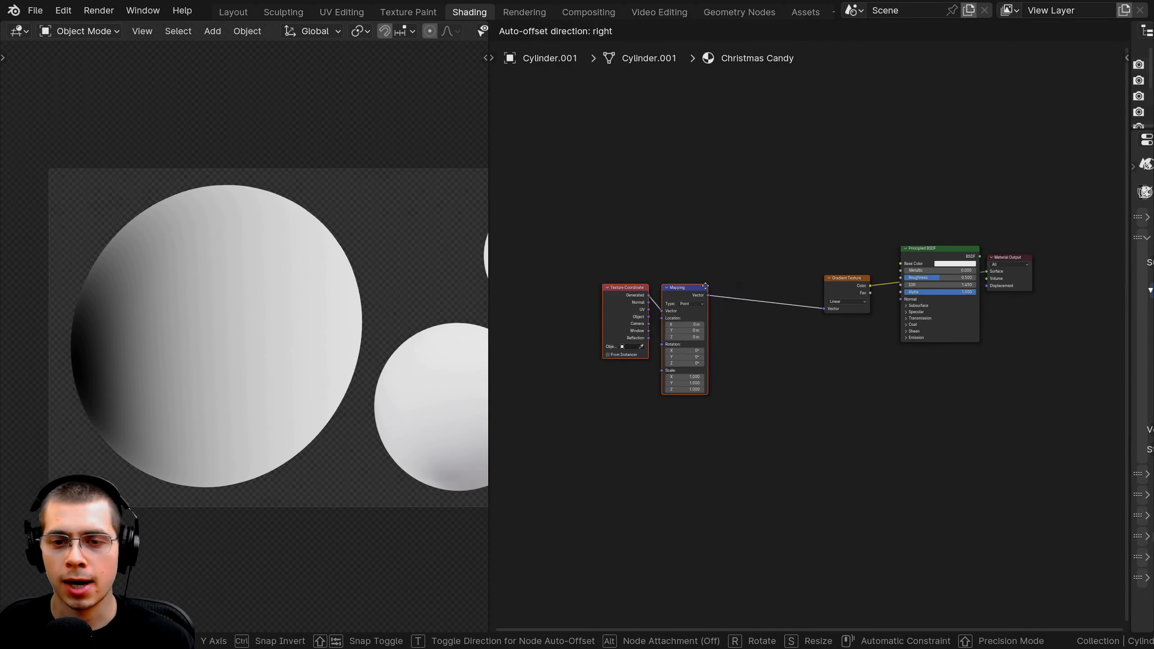
left_click(635, 286)
scroll(593, 289, "up", 1)
left_click(575, 289)
key("g")
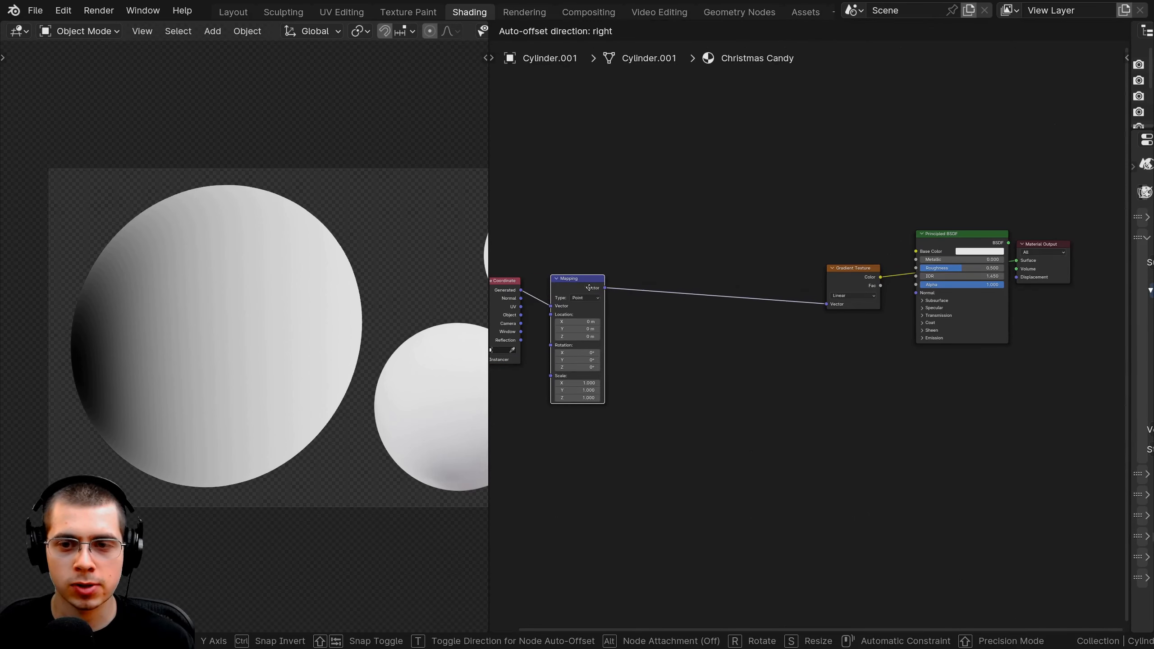
left_click(579, 287)
left_click_drag(488, 268, 279, 268)
scroll(821, 216, "up", 3)
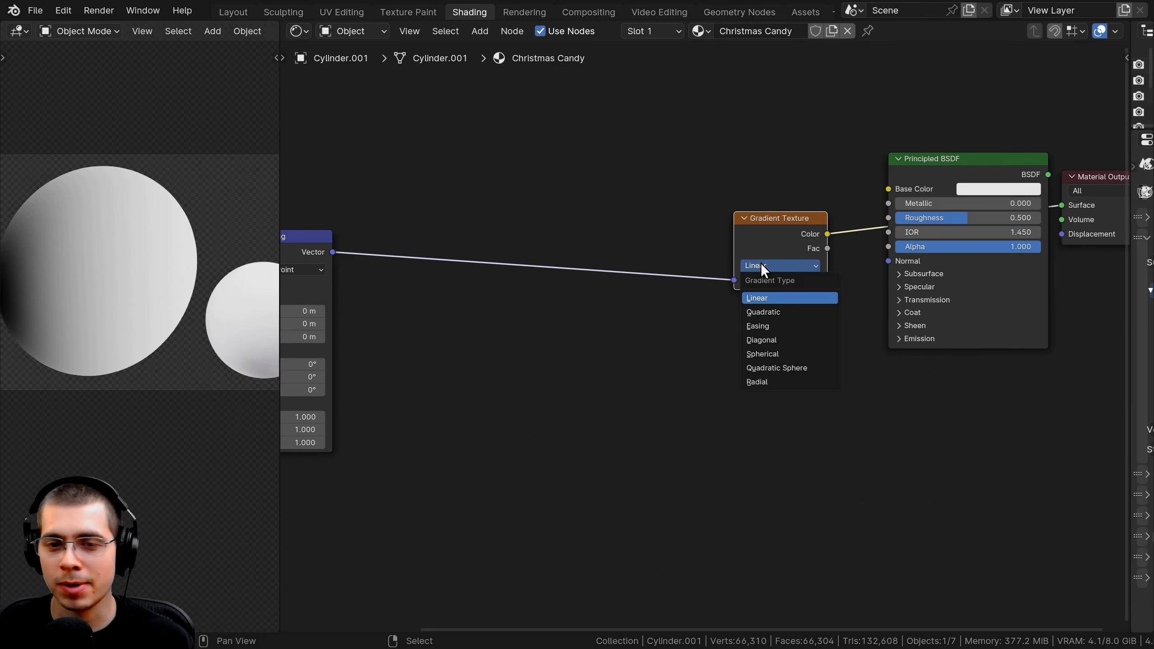
- Set the Gradient Texture to Radial and insert a duplicate of the Mapping node directly before it
left_click(771, 381)
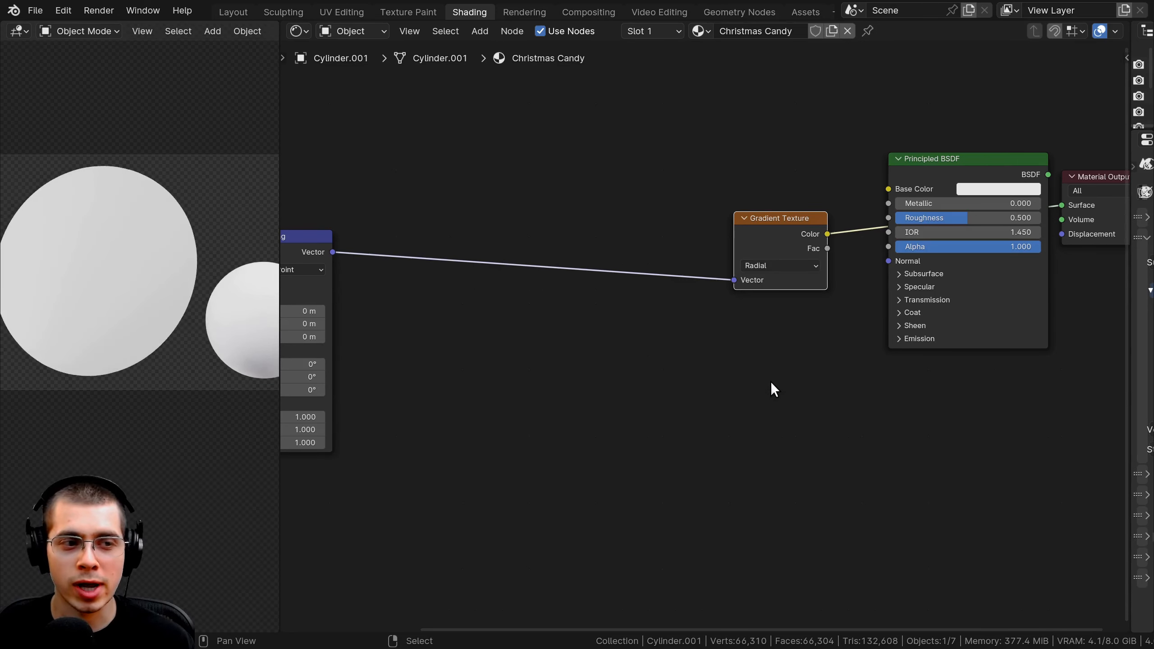
scroll(393, 244, "down", 1)
middle_click_drag(393, 244, 418, 240)
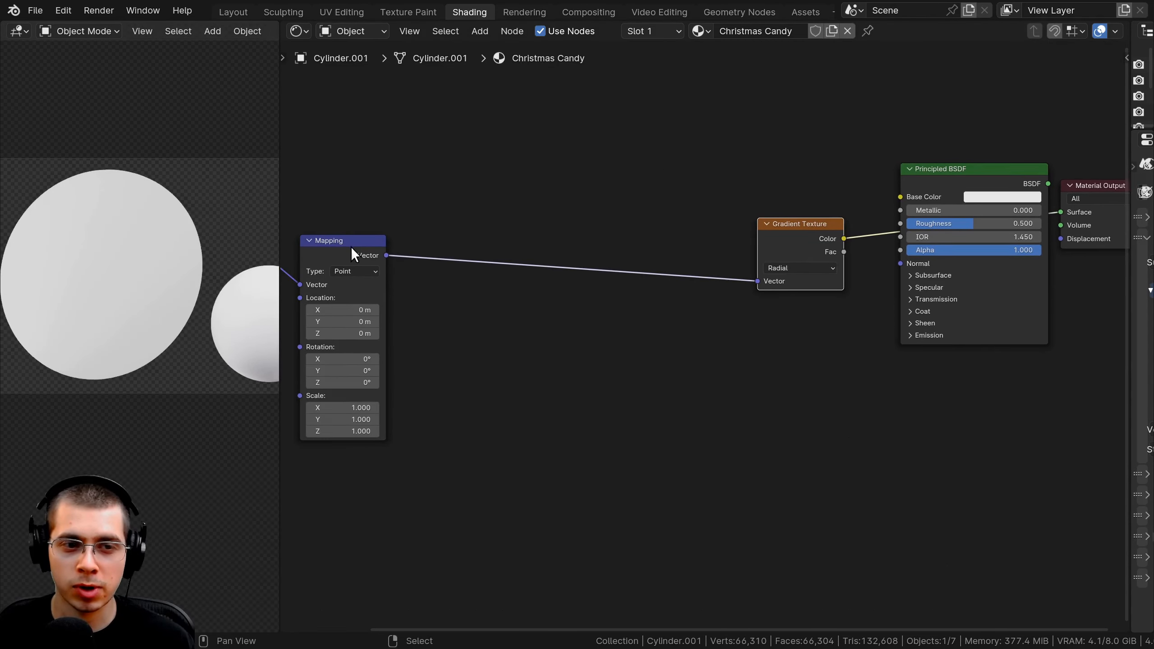
left_click(350, 247)
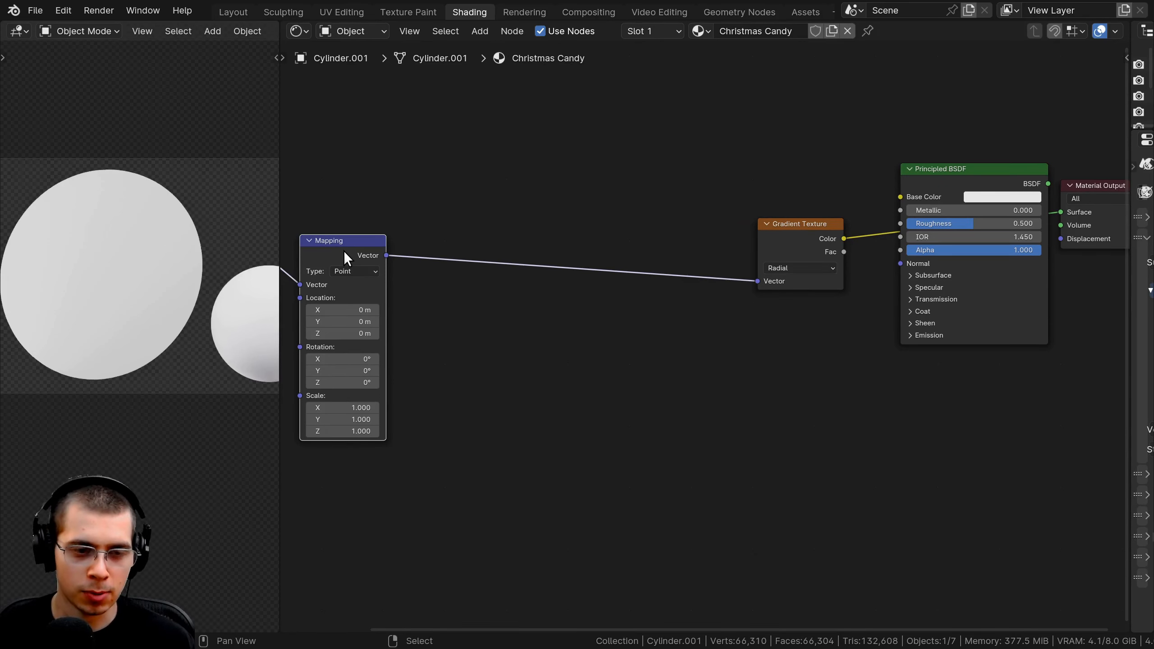
key("shift+d")
left_click(688, 235)
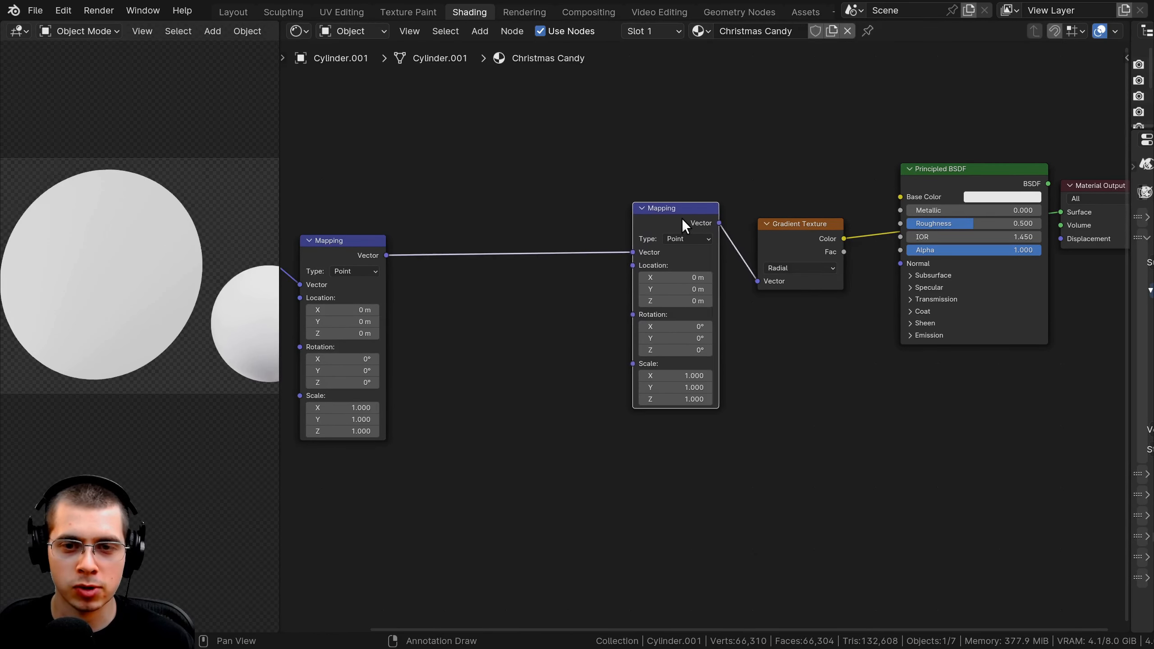
left_click_drag(682, 222, 706, 238)
middle_click_drag(580, 239, 602, 244)
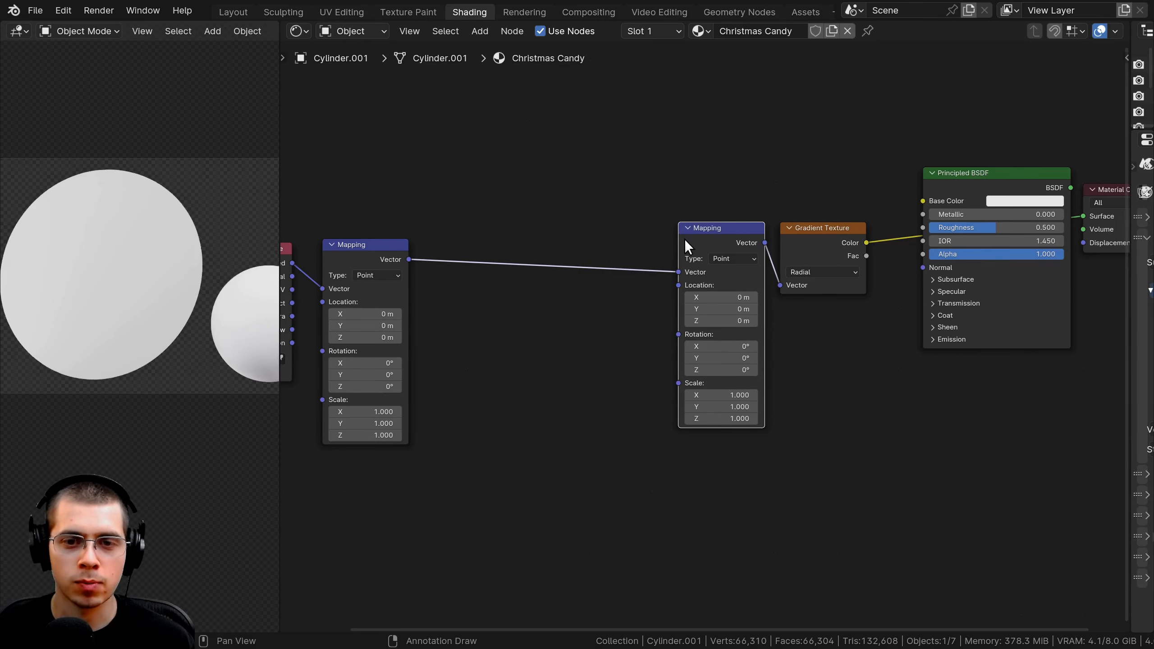
- Feed the first Mapping node's vector from the Object output of the Texture Coordinate node and check the radial gradient on the disc
middle_click_drag(684, 238, 709, 236)
scroll(682, 231, "down", 1)
scroll(710, 279, "up", 2)
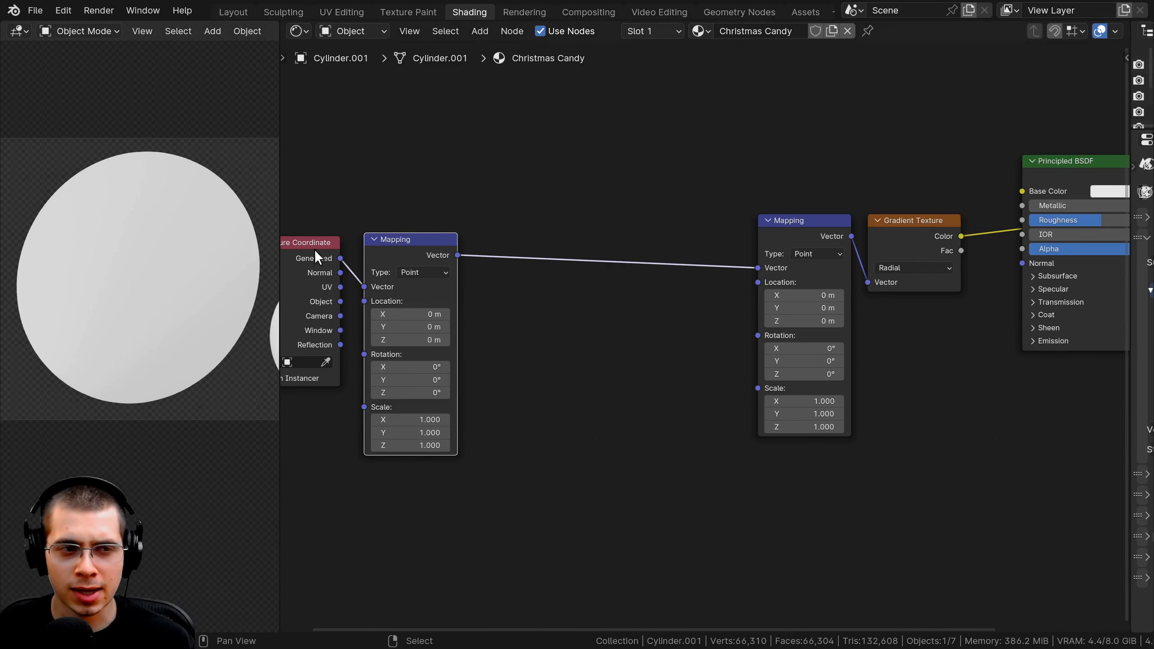
middle_click_drag(378, 273, 478, 275)
scroll(468, 281, "up", 1)
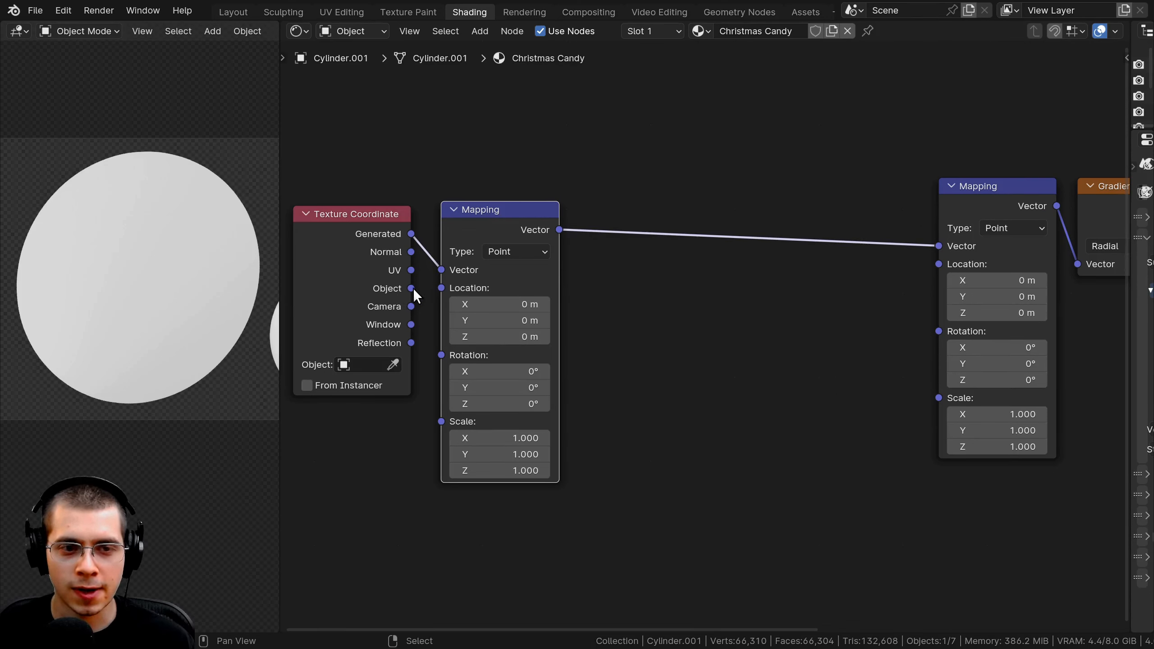
left_click_drag(411, 288, 437, 271)
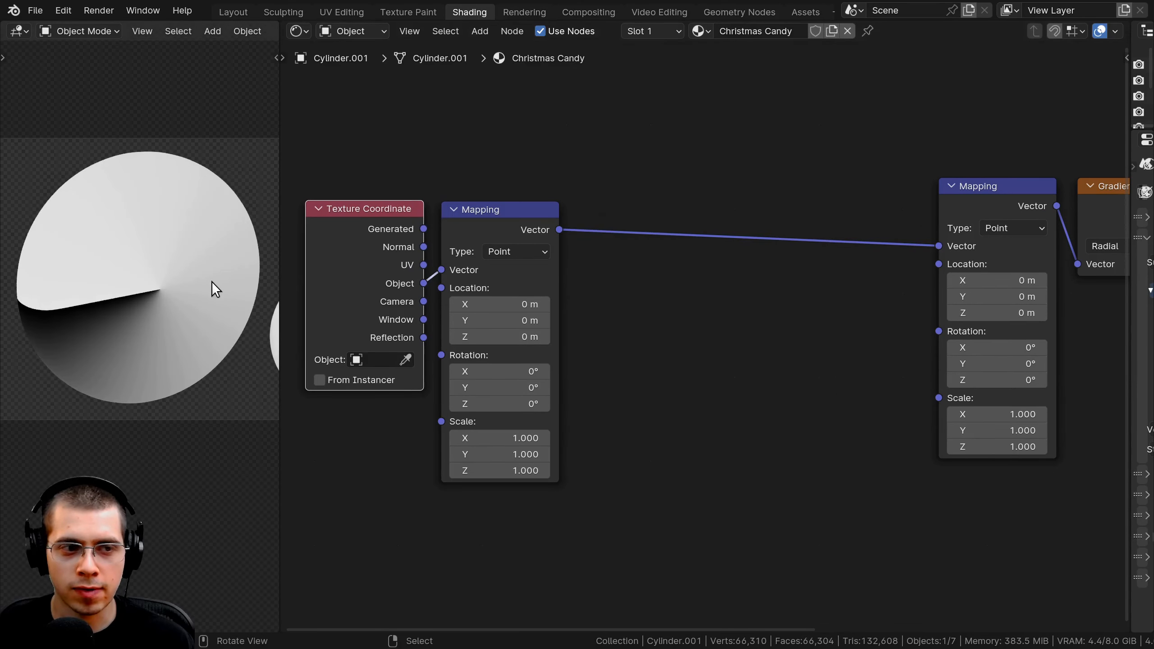
scroll(127, 296, "up", 2)
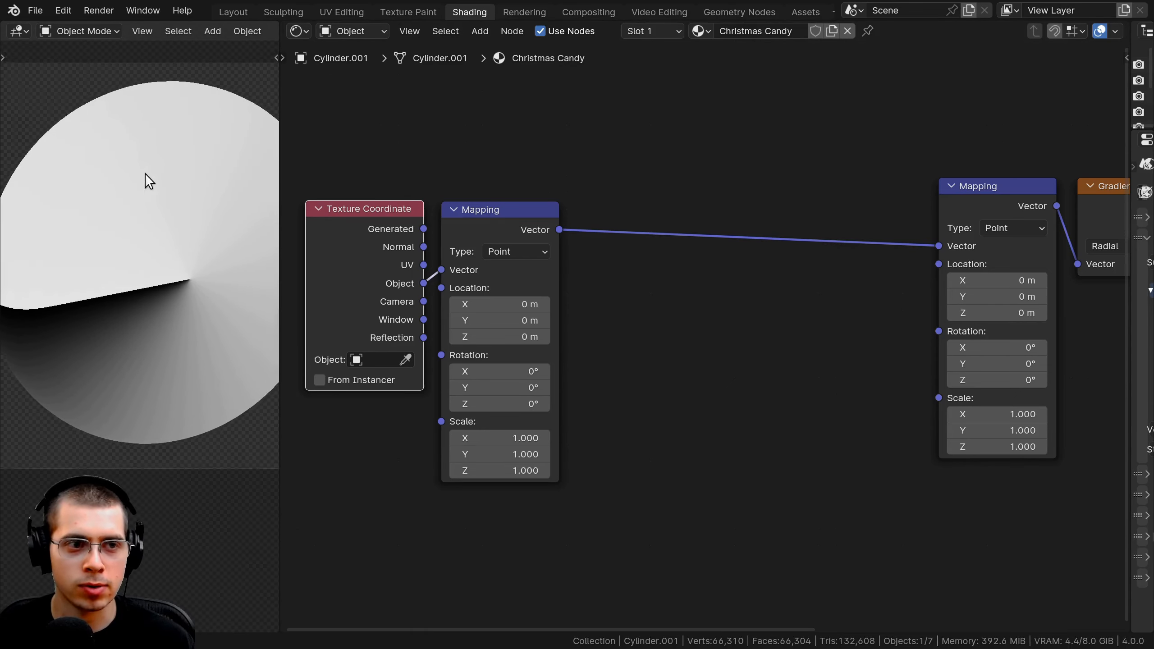
scroll(177, 182, "down", 2)
middle_click_drag(892, 259, 793, 253)
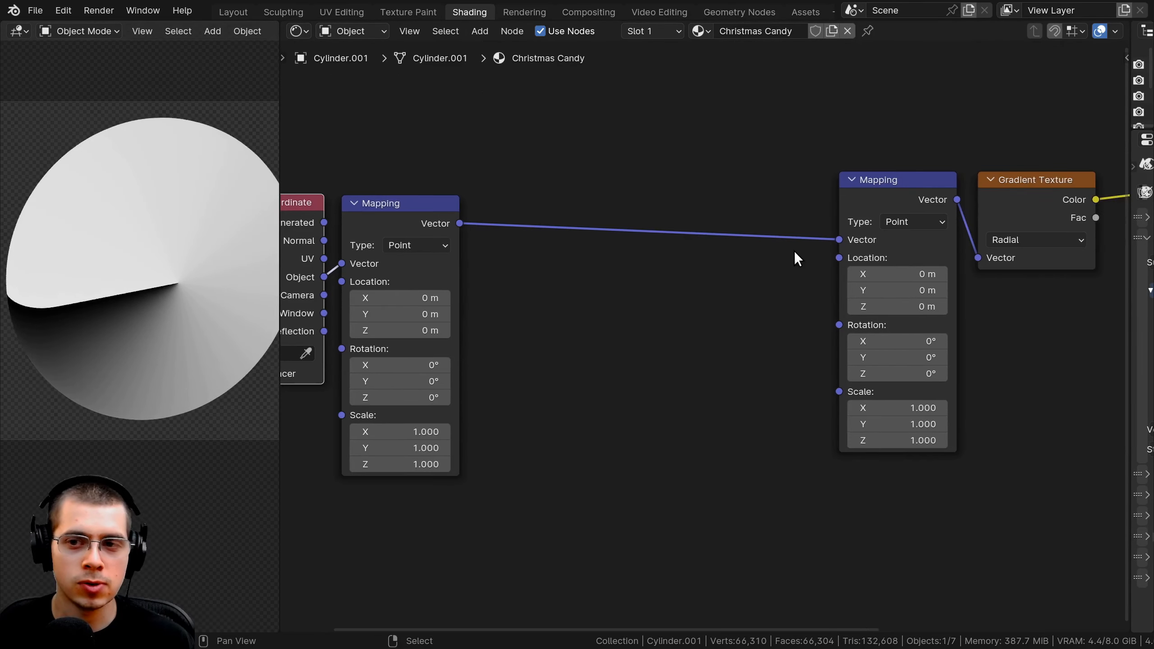
scroll(793, 251, "down", 2)
middle_click_drag(854, 207, 854, 191)
left_click(970, 191)
key("g")
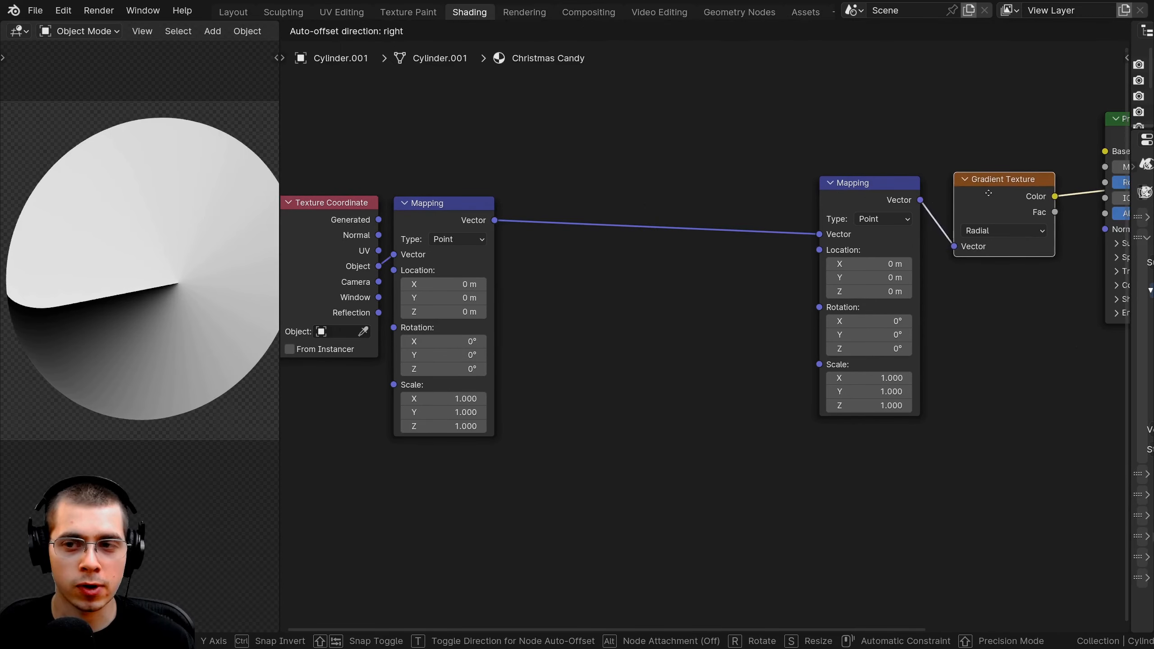
right_click(987, 188)
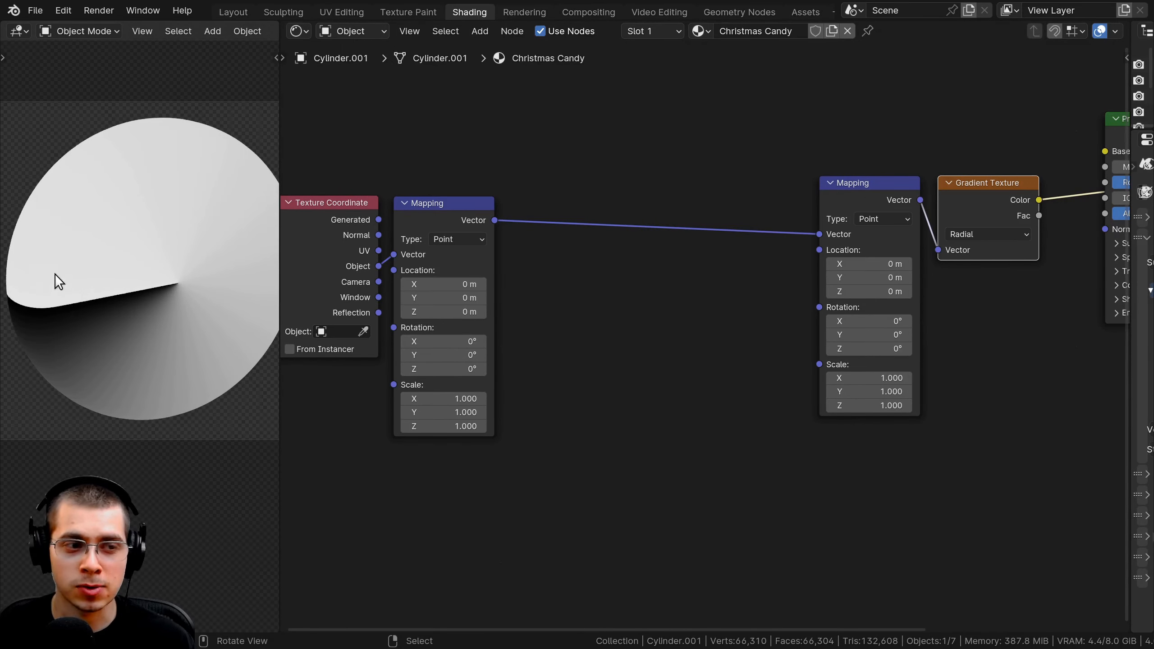
middle_click_drag(636, 245, 640, 240)
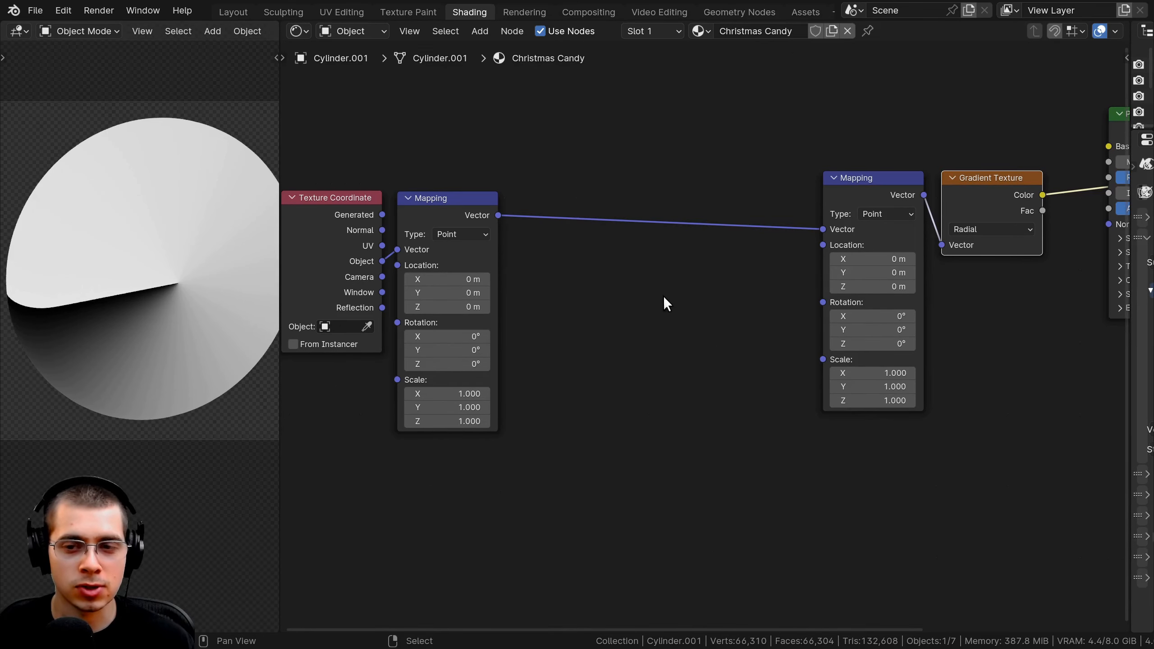
left_click_drag(874, 316, 902, 316)
right_click(874, 316)
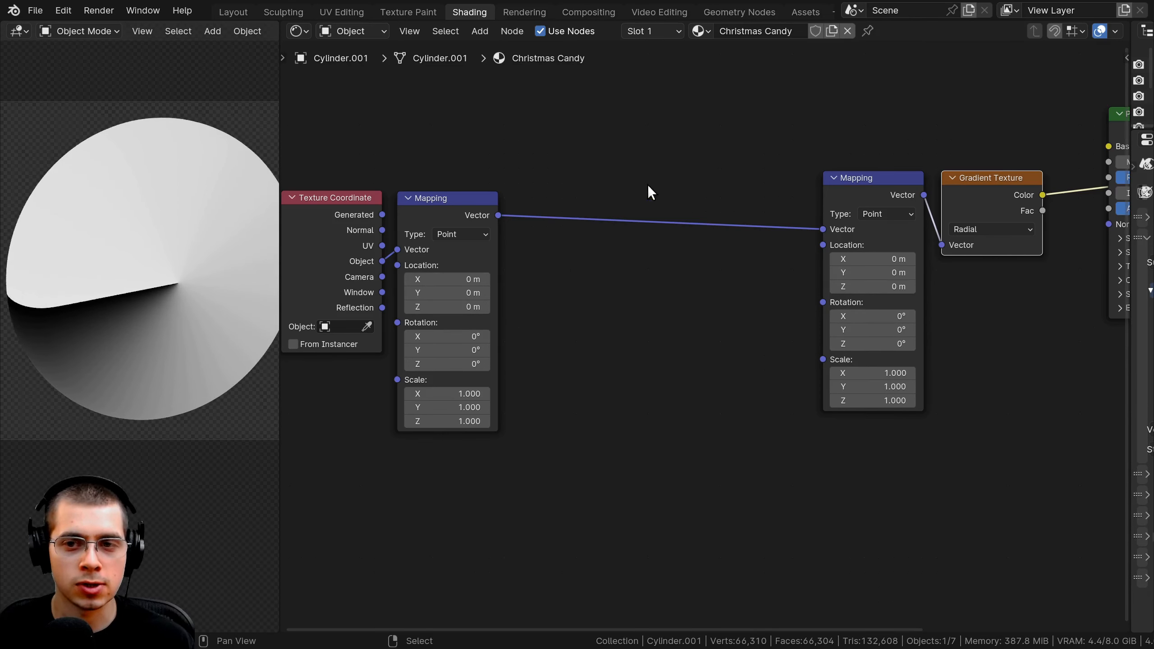
- Add a second Gradient Texture node on the link between the two Mapping nodes
key("shift+a")
type("gra")
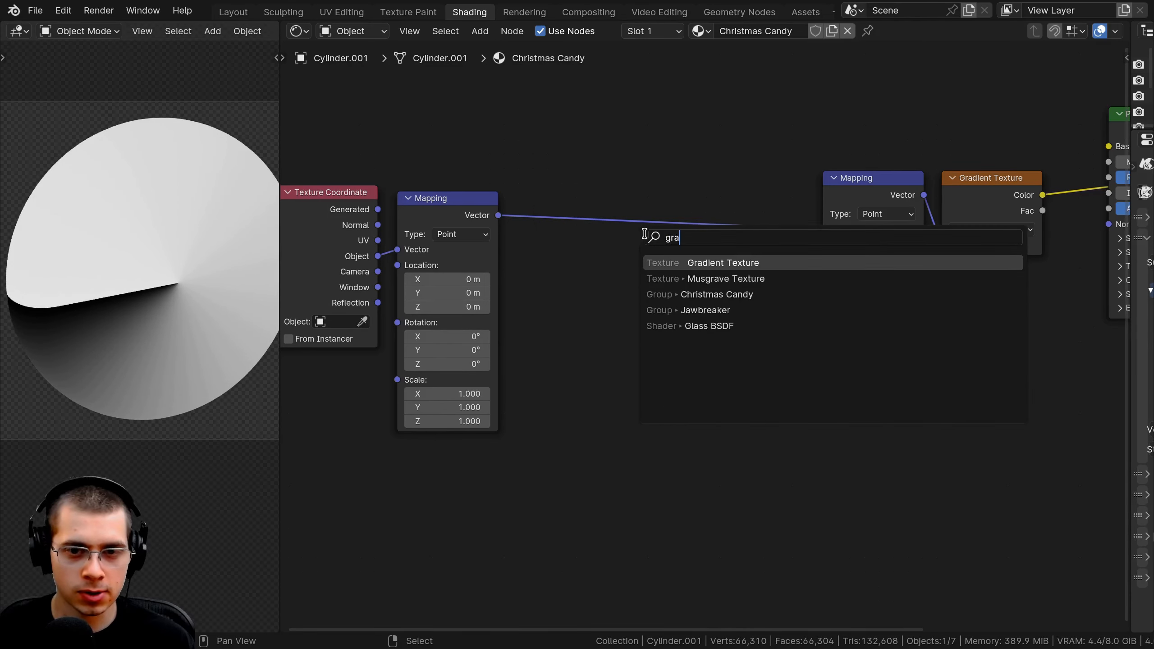
left_click(691, 263)
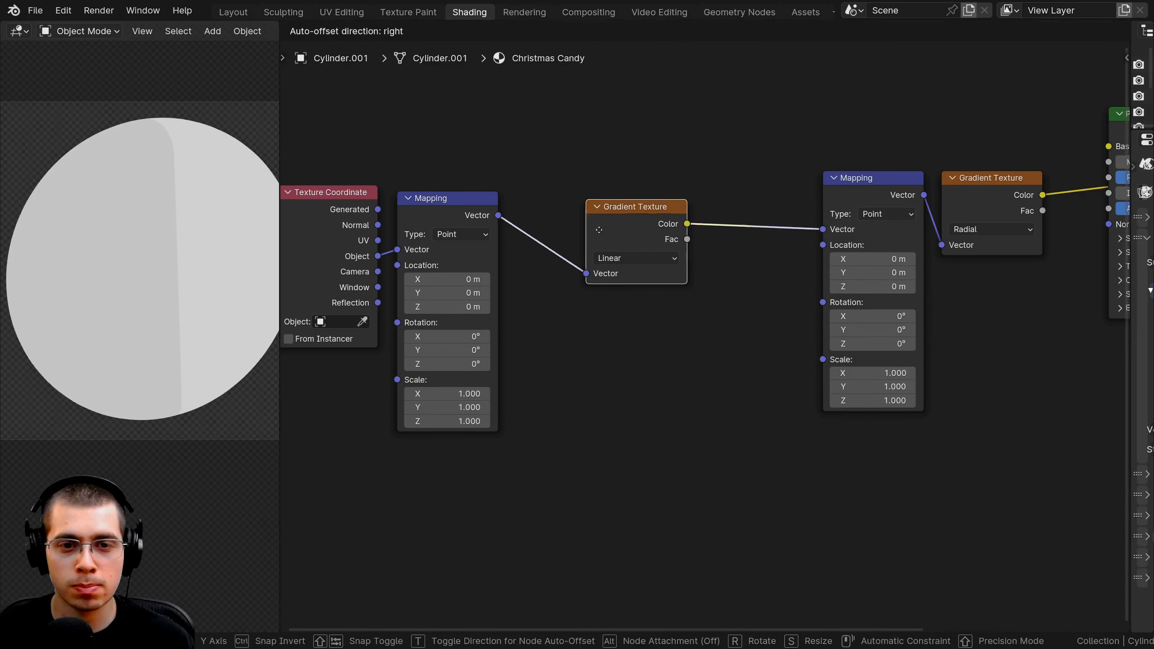
left_click(591, 284)
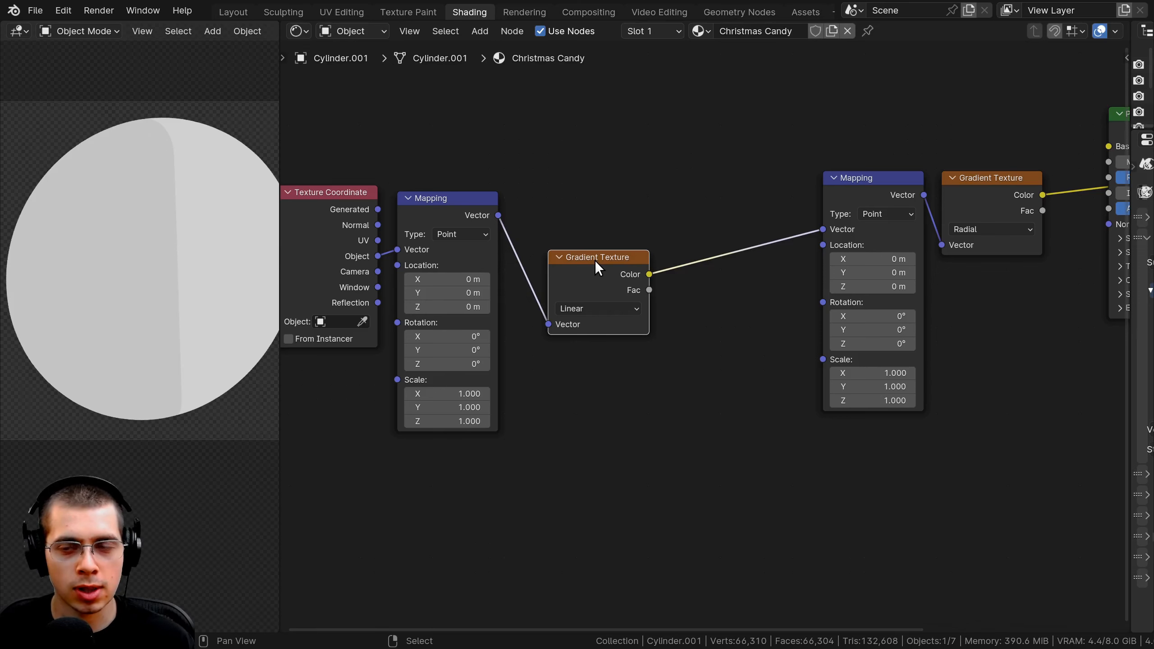
- Reroute the new Gradient Texture's colour from the second Mapping node's Vector to its Rotation and lower the gradient node slightly
scroll(837, 228, "up", 2)
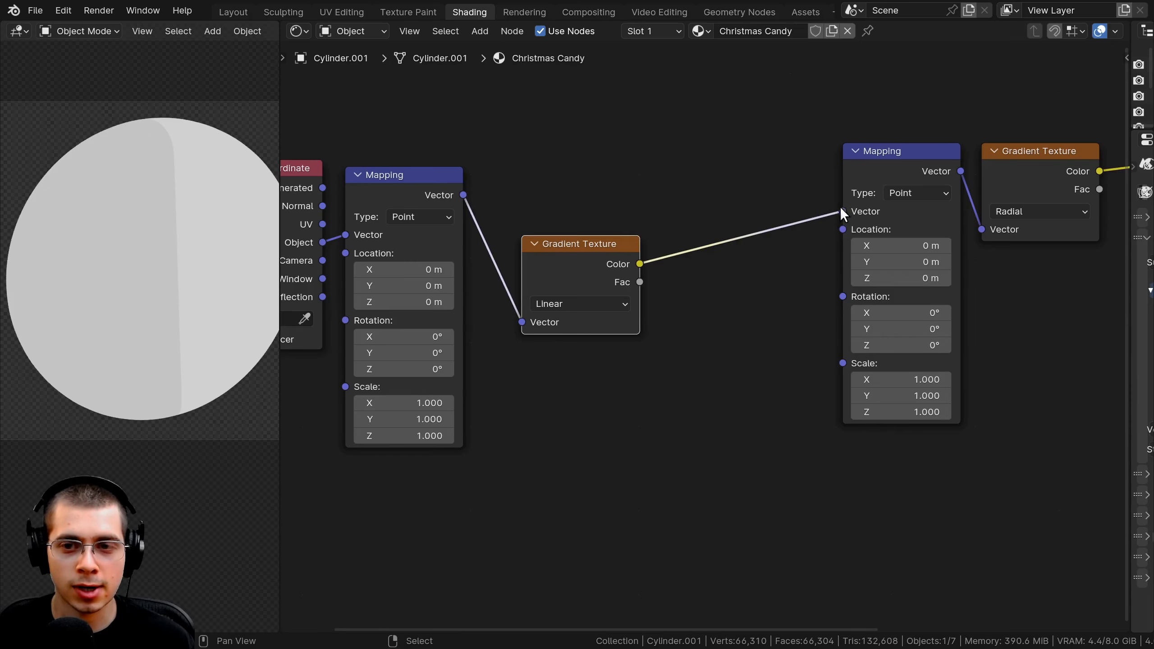
left_click_drag(839, 210, 841, 345)
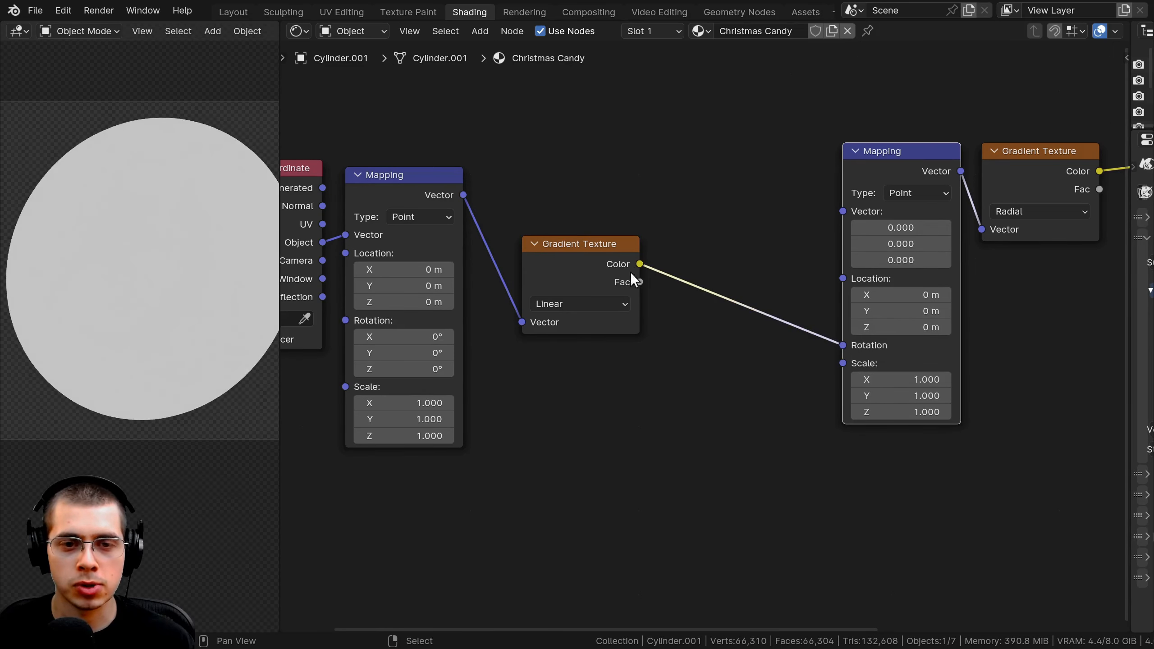
left_click_drag(579, 270, 569, 308)
scroll(569, 308, "down", 2)
- Link the Object coordinates to the second Mapping node's Vector and arrange the first Mapping node below that link
left_click_drag(448, 244, 454, 267)
left_click(329, 239)
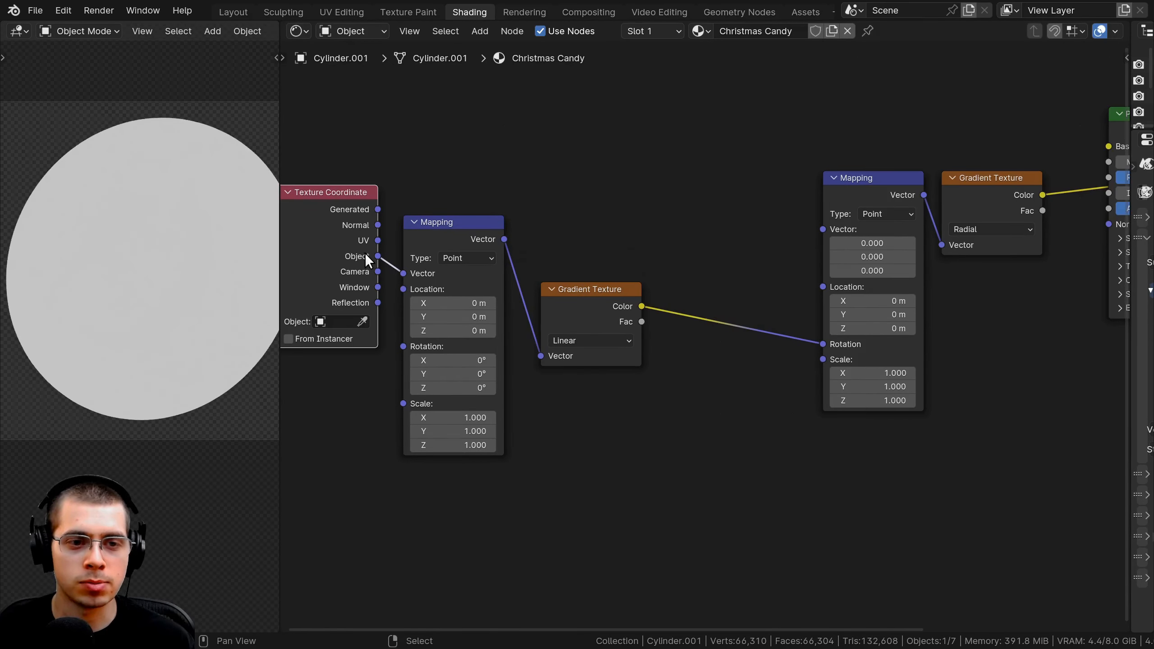
left_click_drag(378, 256, 822, 229)
left_click_drag(437, 240, 437, 302)
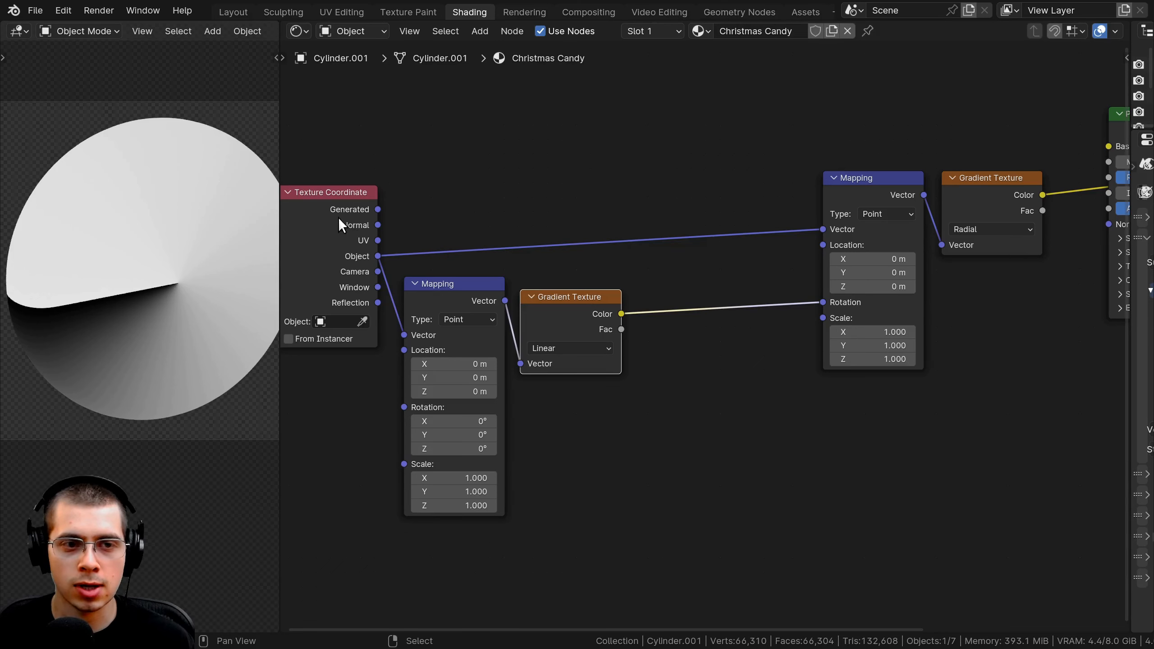
left_click_drag(340, 222, 341, 199)
- Set the Gradient Texture that drives the second Mapping node's rotation to Spherical
left_click(870, 183)
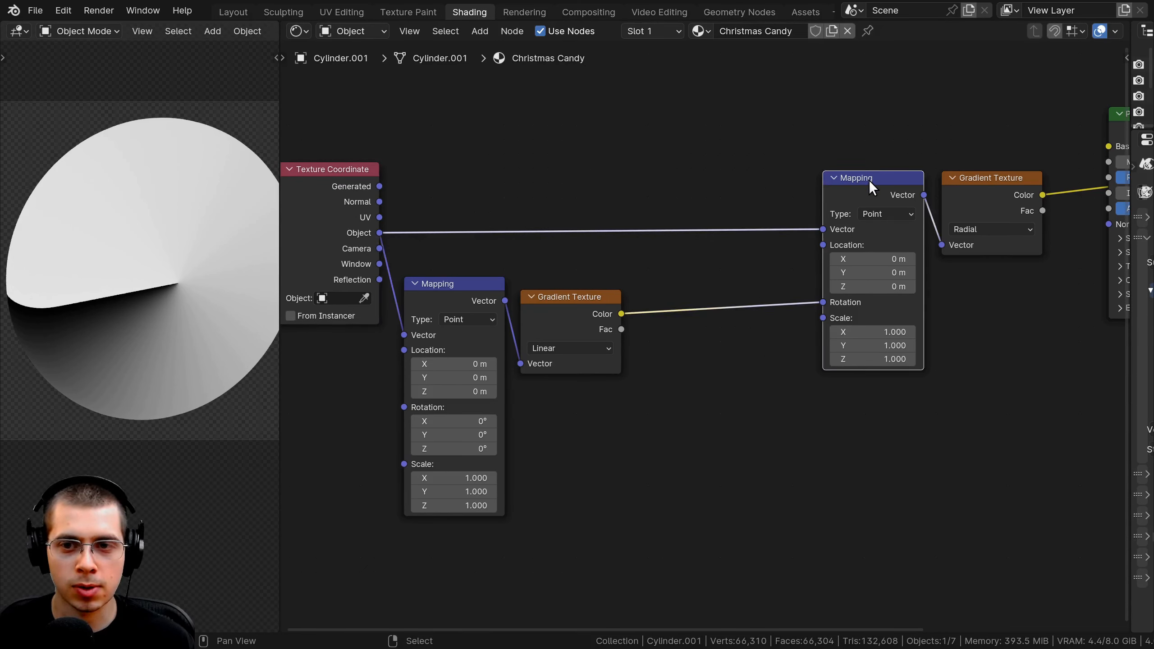
left_click(559, 318)
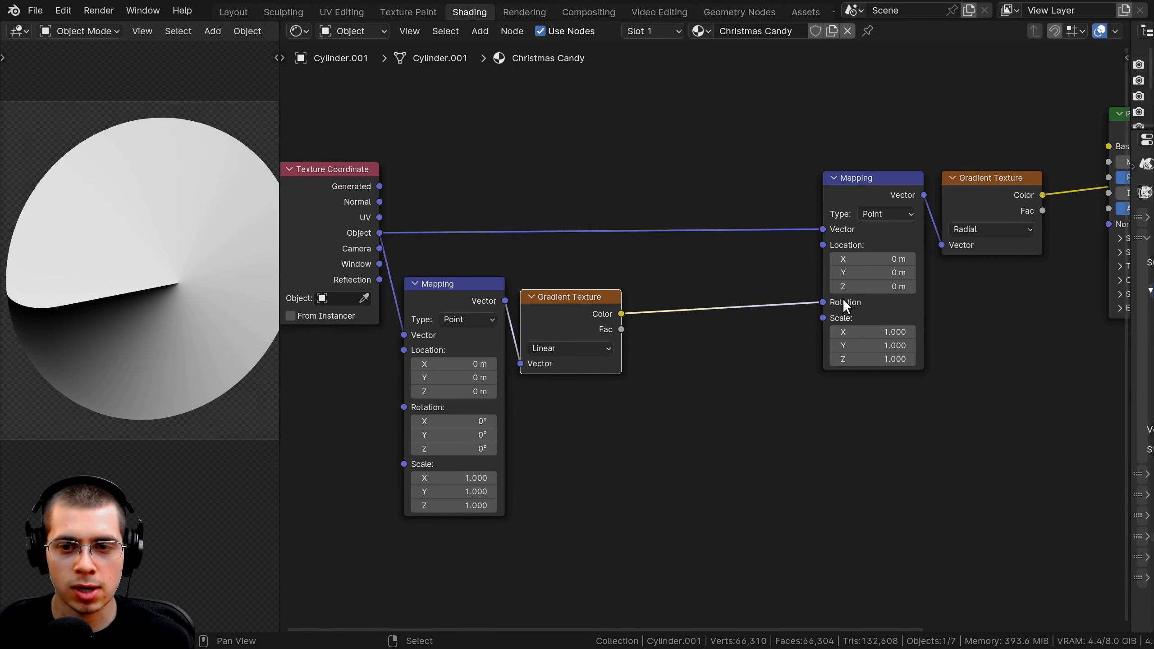
scroll(682, 302, "up", 2)
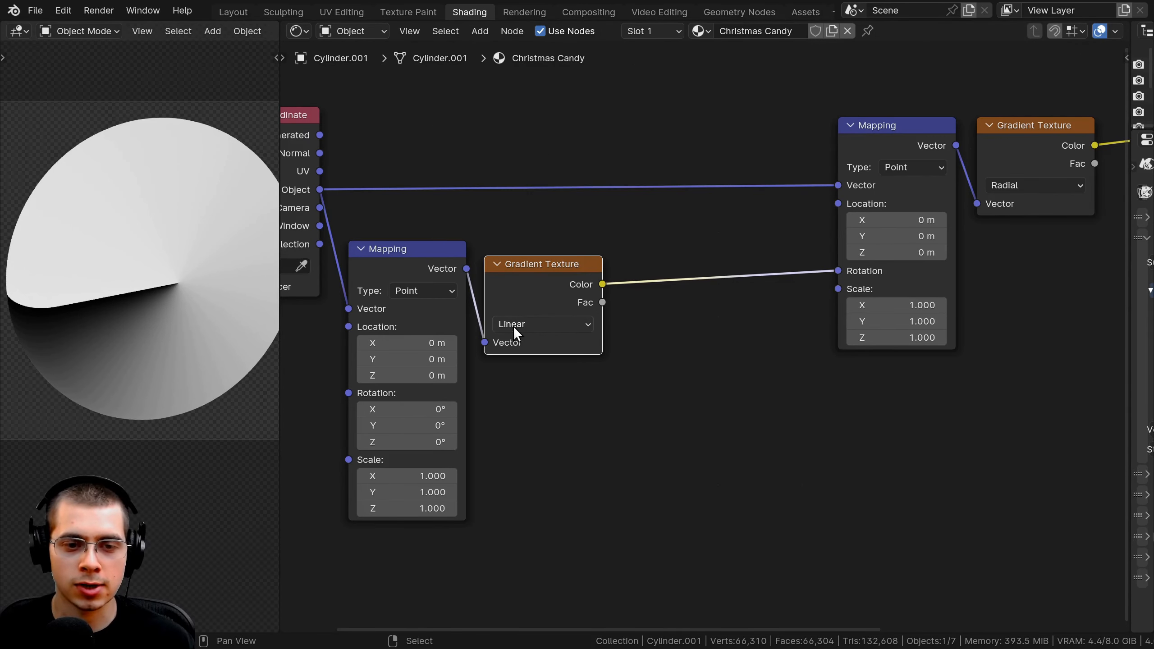
left_click(512, 326)
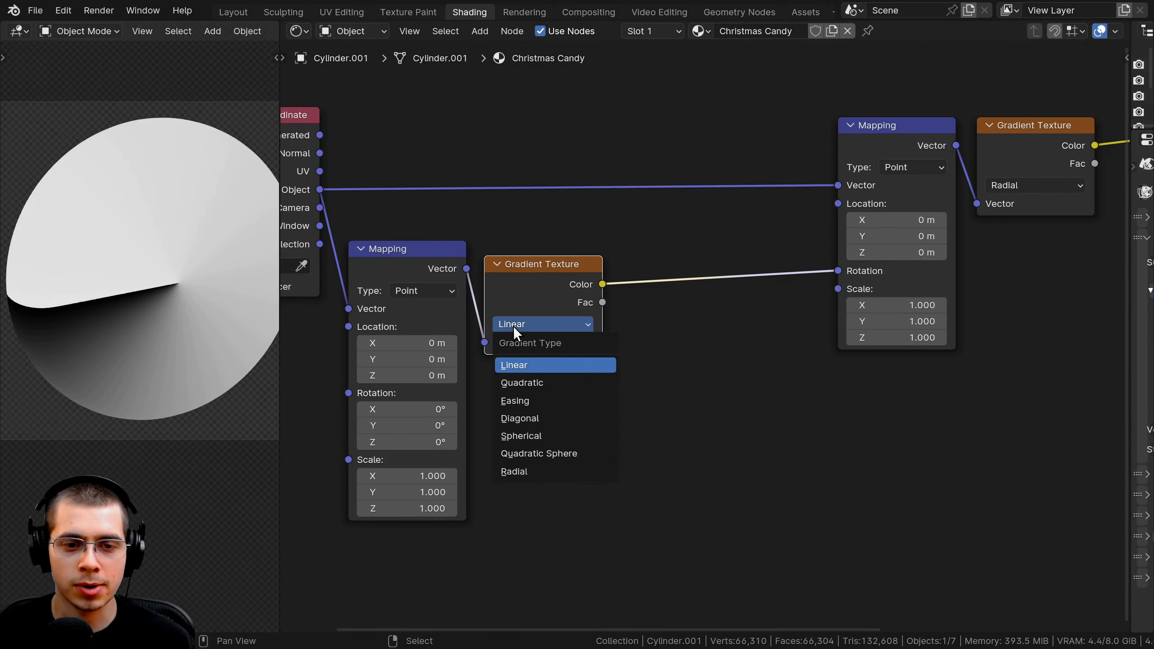
left_click(531, 430)
scroll(180, 288, "up", 2)
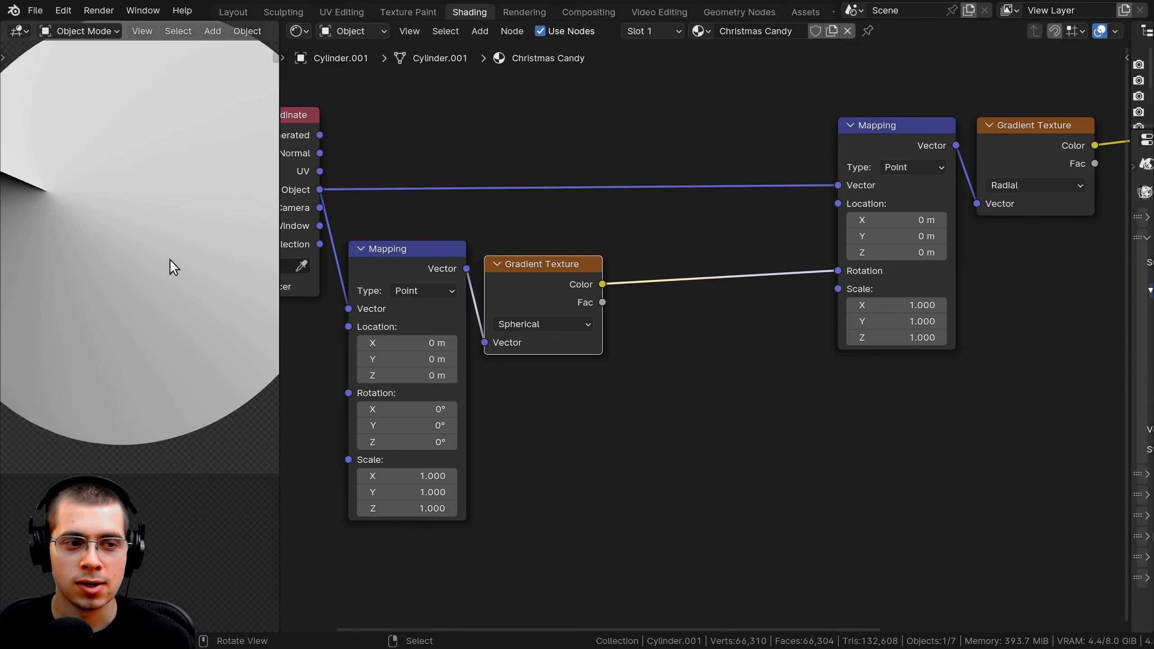
- Preview the Spherical Gradient Texture on the candy, examine it up close, and return to the camera view
left_click(561, 295, "ctrl+shift")
scroll(136, 294, "down", 2)
scroll(185, 242, "up", 3)
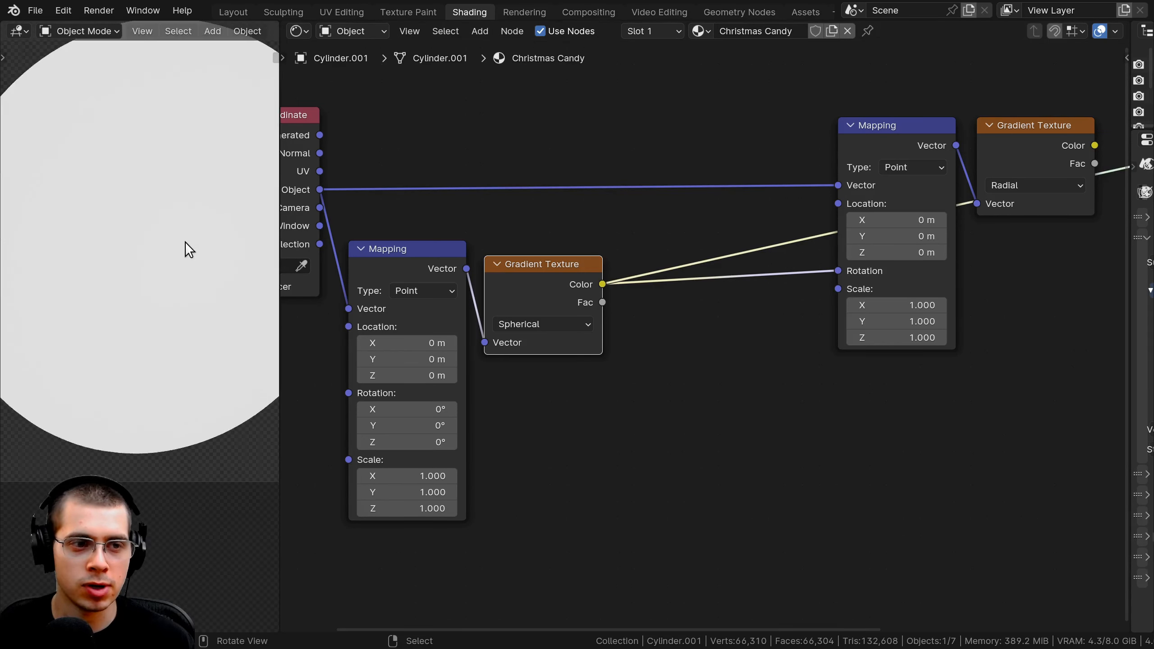
scroll(179, 252, "down", 3)
middle_click_drag(169, 260, 134, 223)
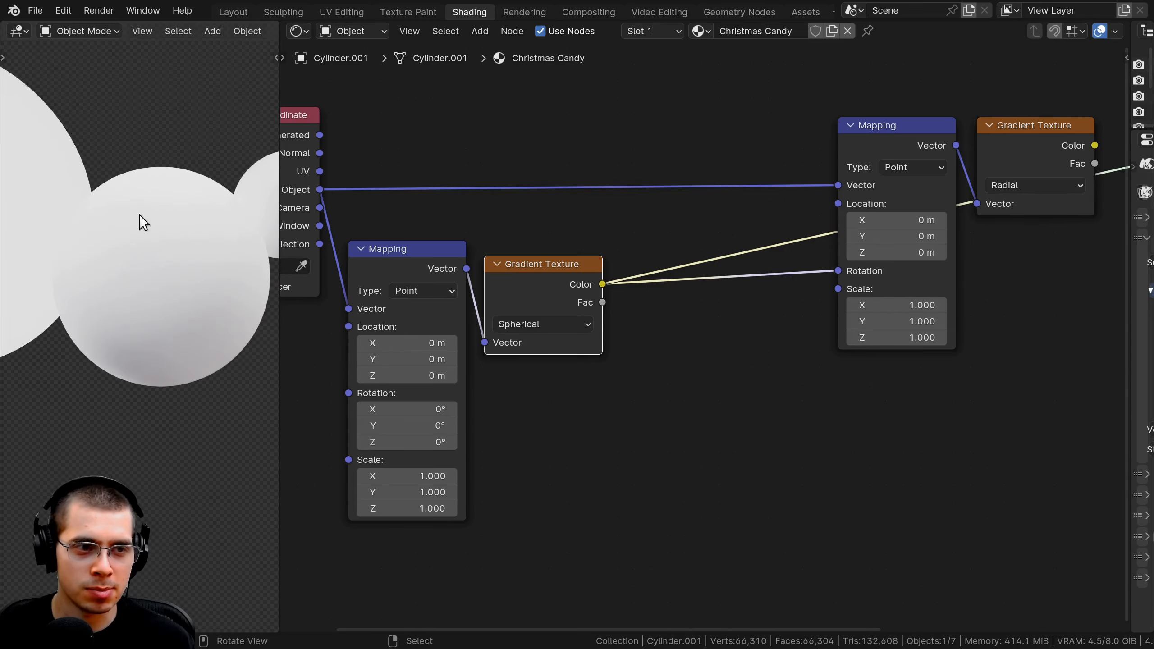
key("KP_0")
key("KP_0")
key("KP_0")
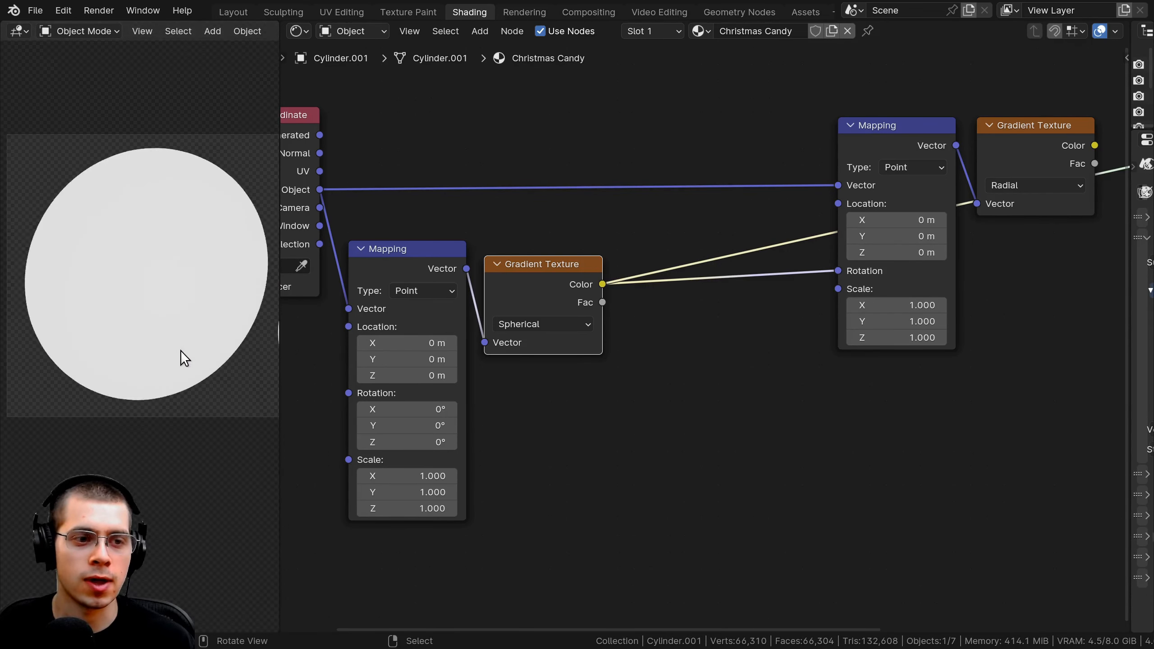
- Switch the material preview back to the Radial Gradient Texture and examine the gradient on the disc
scroll(954, 134, "down", 3)
middle_click_drag(954, 134, 918, 161)
left_click(917, 198, "ctrl+shift")
middle_click_drag(701, 285, 737, 283)
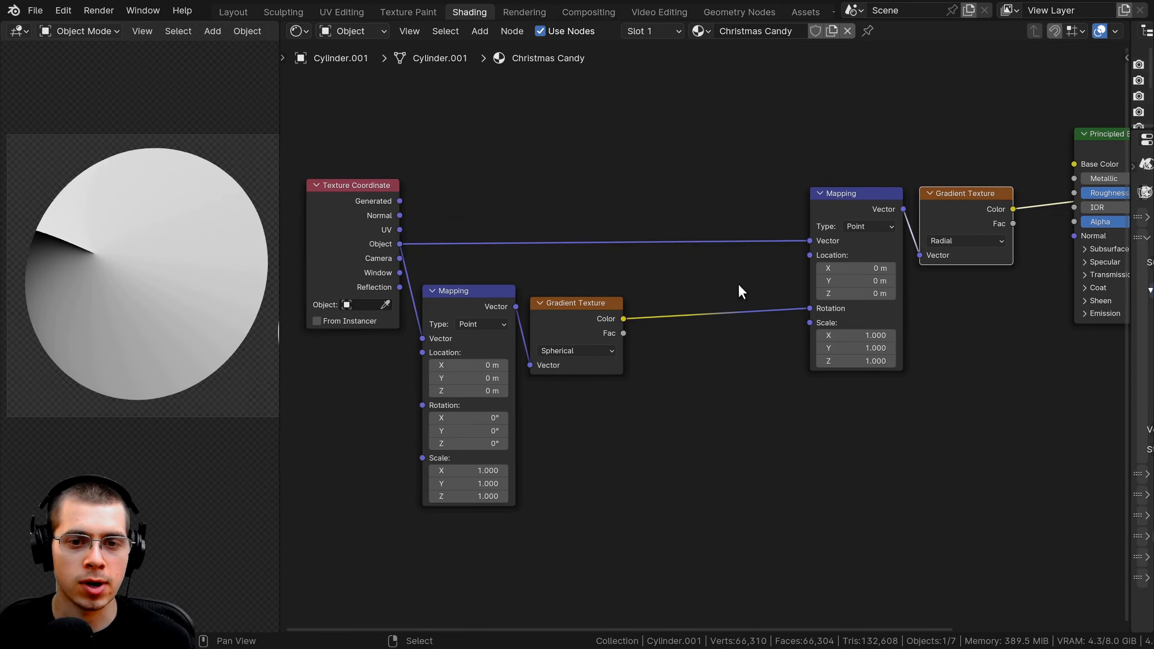
middle_click_drag(235, 272, 280, 280, "shift")
scroll(286, 281, "up", 1, "shift")
middle_click_drag(181, 268, 151, 265, "shift")
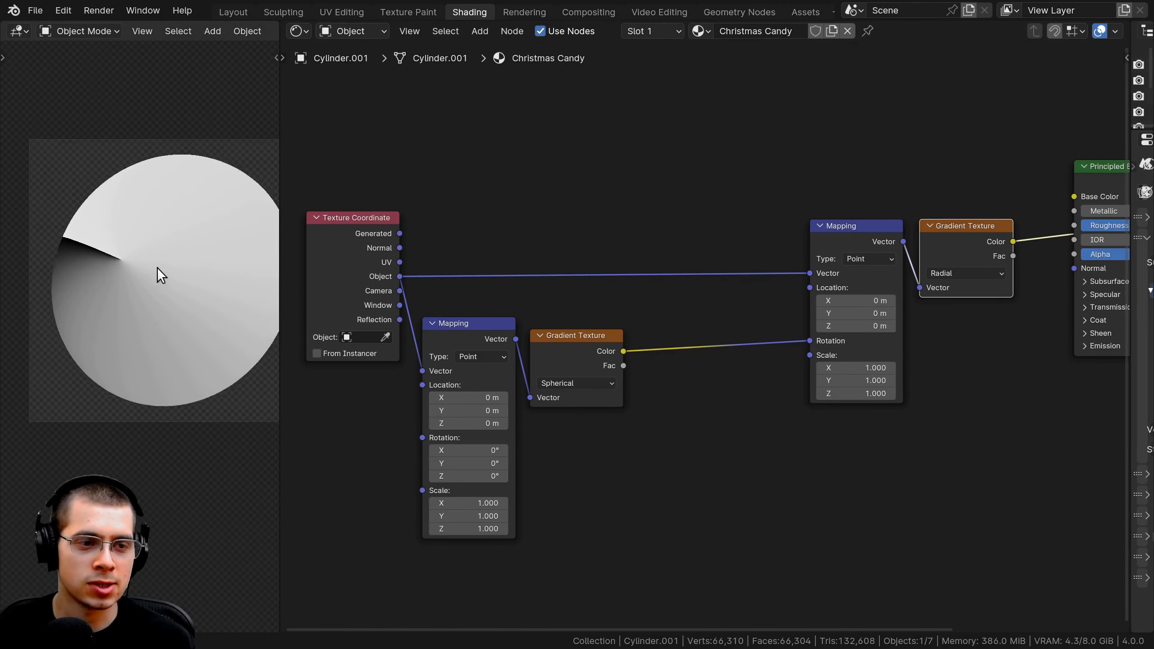
scroll(151, 265, "up", 2)
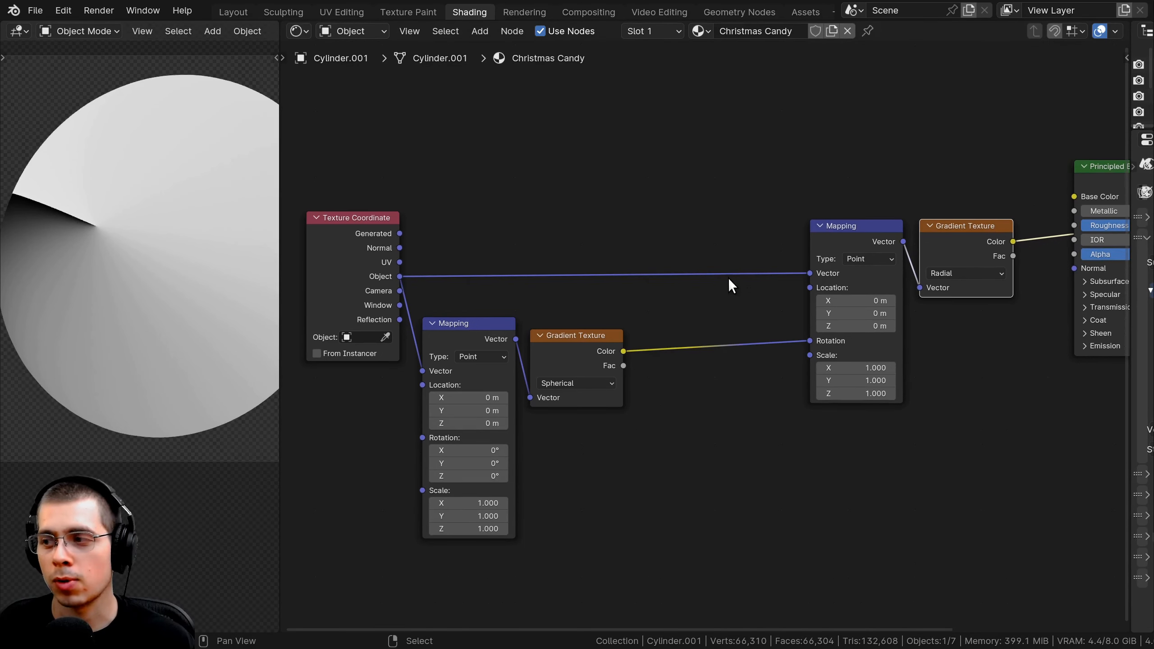
scroll(725, 268, "down", 1)
mouse_move(728, 278)
middle_mouse_down()
mouse_move(725, 268)
mouse_move(737, 276)
middle_mouse_up()
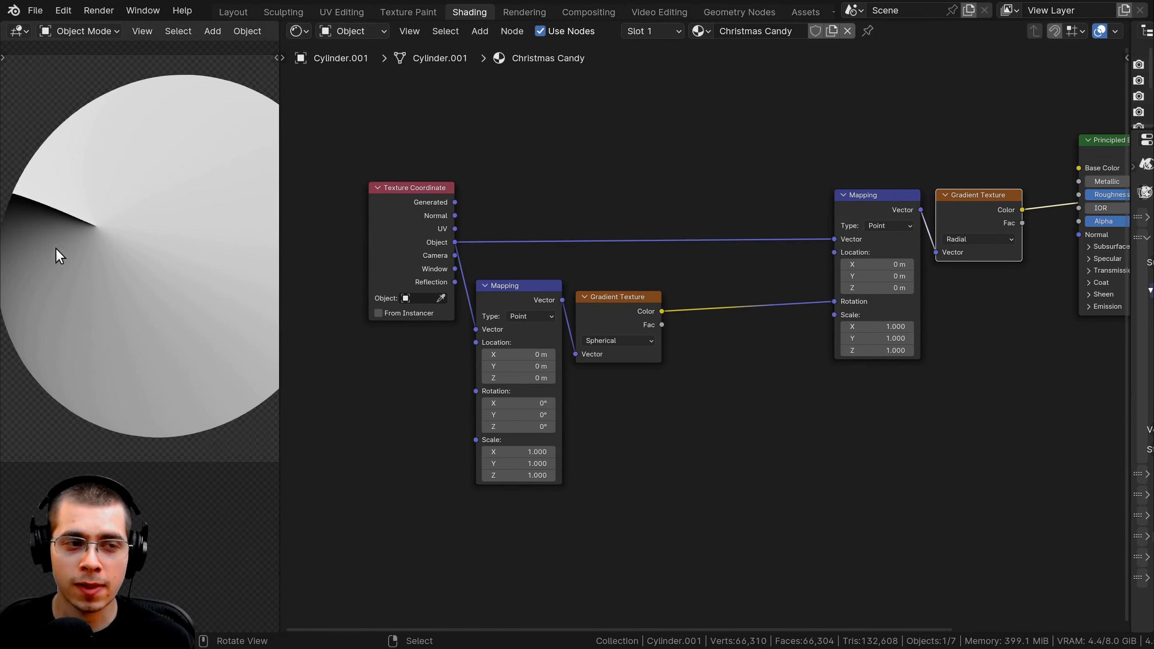
scroll(625, 343, "up", 1)
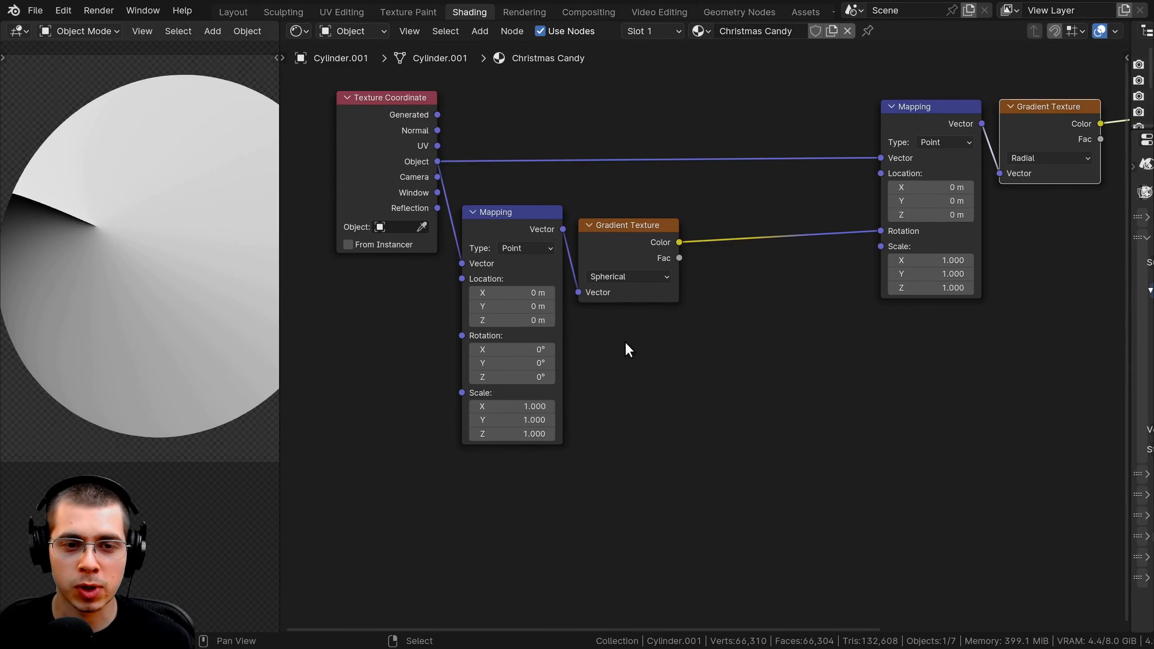
- Set the Z scale to 0 on the Mapping node that feeds the Spherical Gradient Texture
left_click(497, 222)
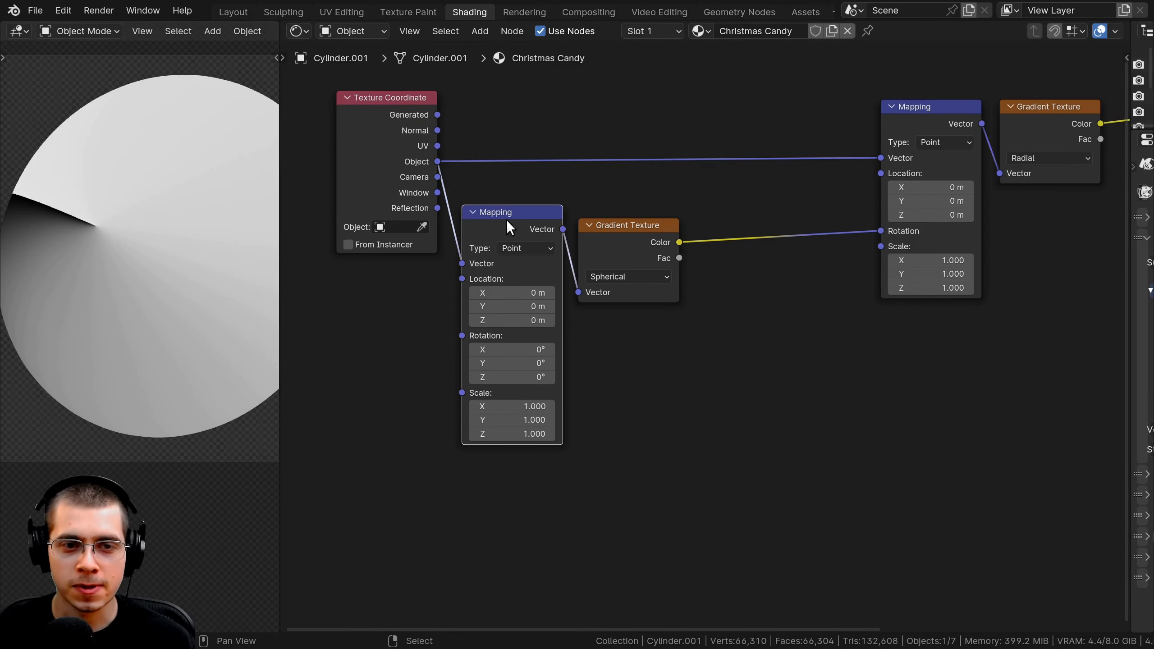
left_click(492, 434)
type("0")
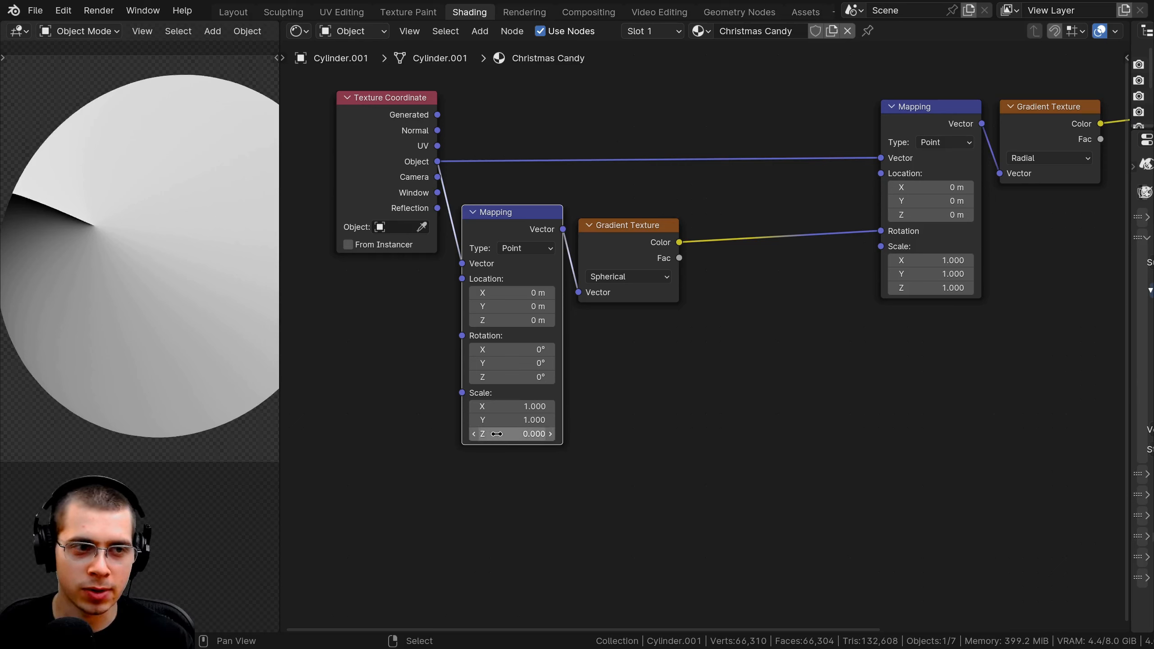
key("Return")
left_click(611, 260)
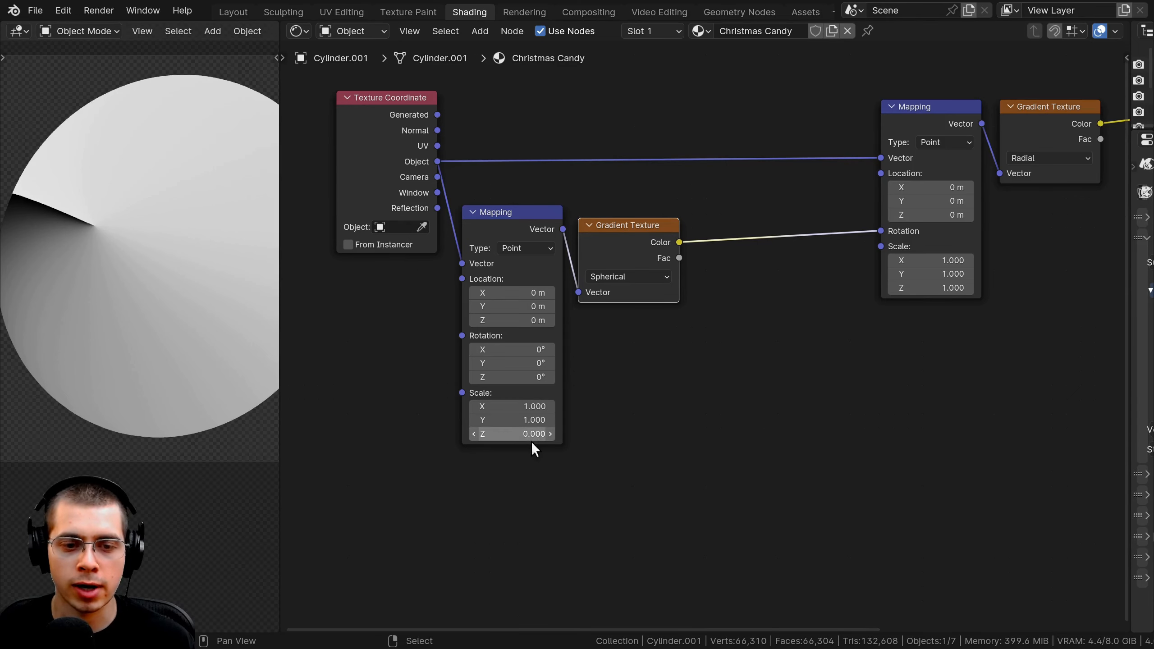
- Insert a Math node on the link between the Spherical Gradient Texture and the second Mapping node's Rotation
middle_click_drag(658, 260, 587, 296)
middle_click_drag(570, 229, 557, 226)
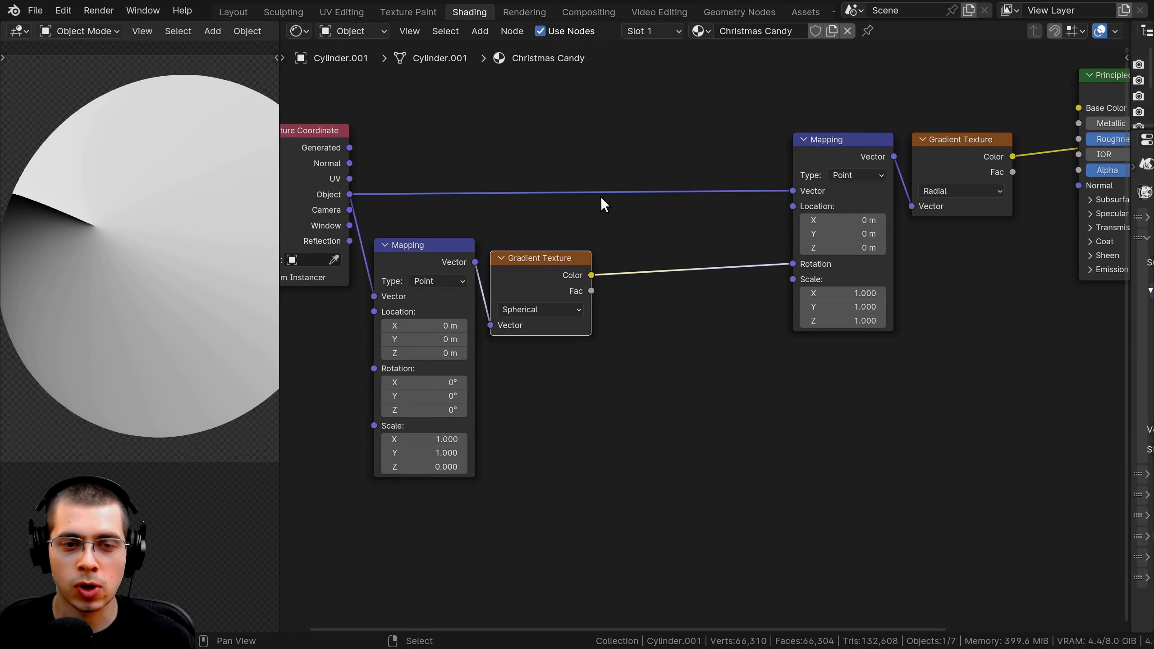
key("shift+a")
left_click(600, 183)
type("math")
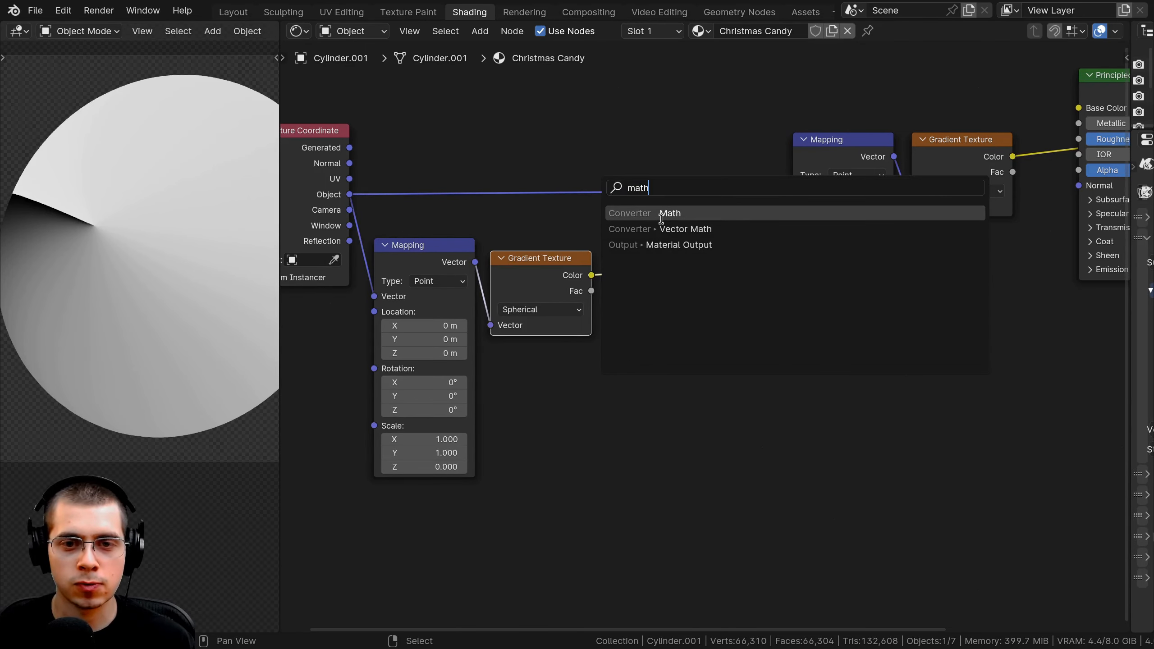
left_click(664, 213)
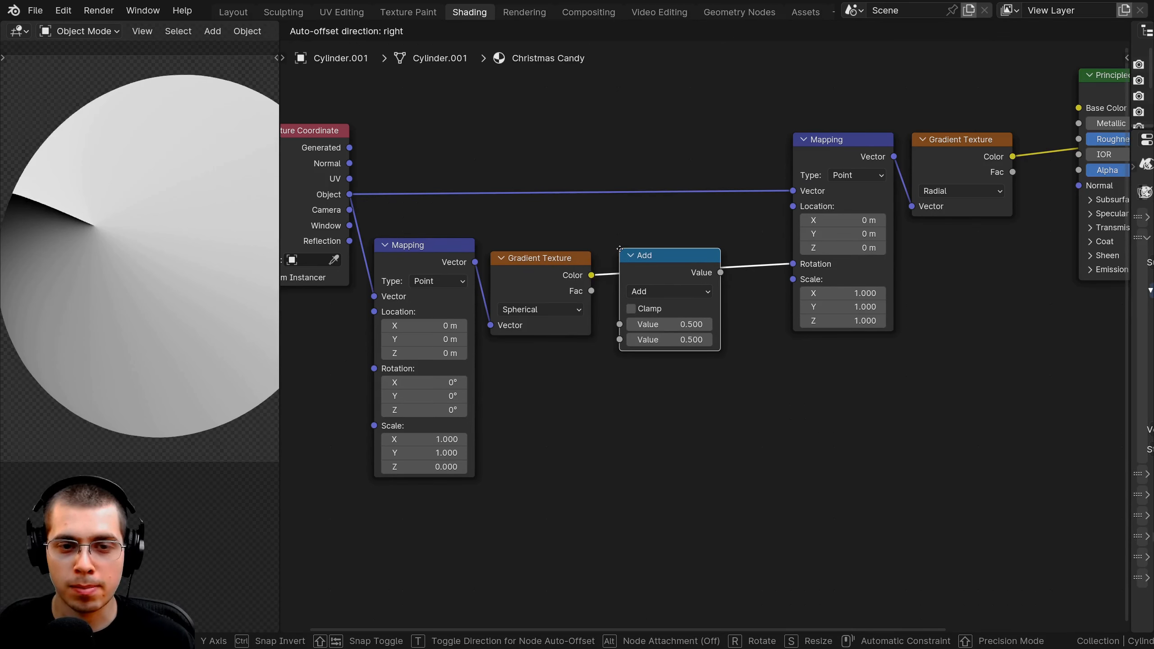
left_click(590, 248)
- Set the new Math node's operation to Multiply and adjust its position beside the Spherical Gradient Texture
left_click(646, 284)
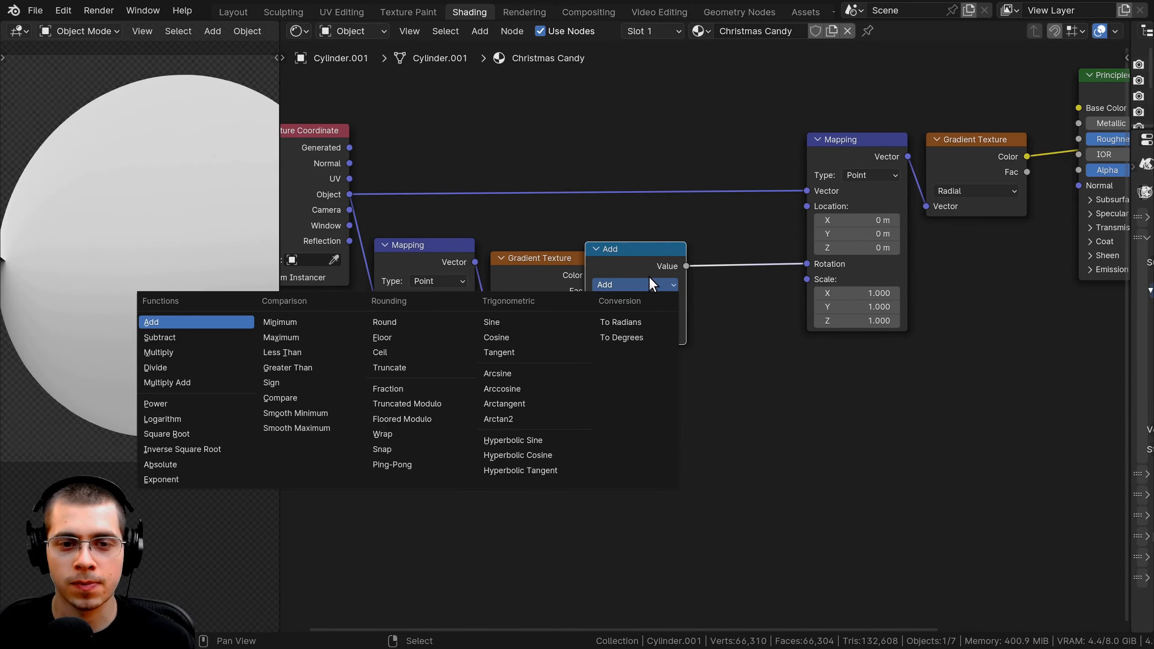
left_click_drag(646, 260, 663, 259)
left_click(647, 284)
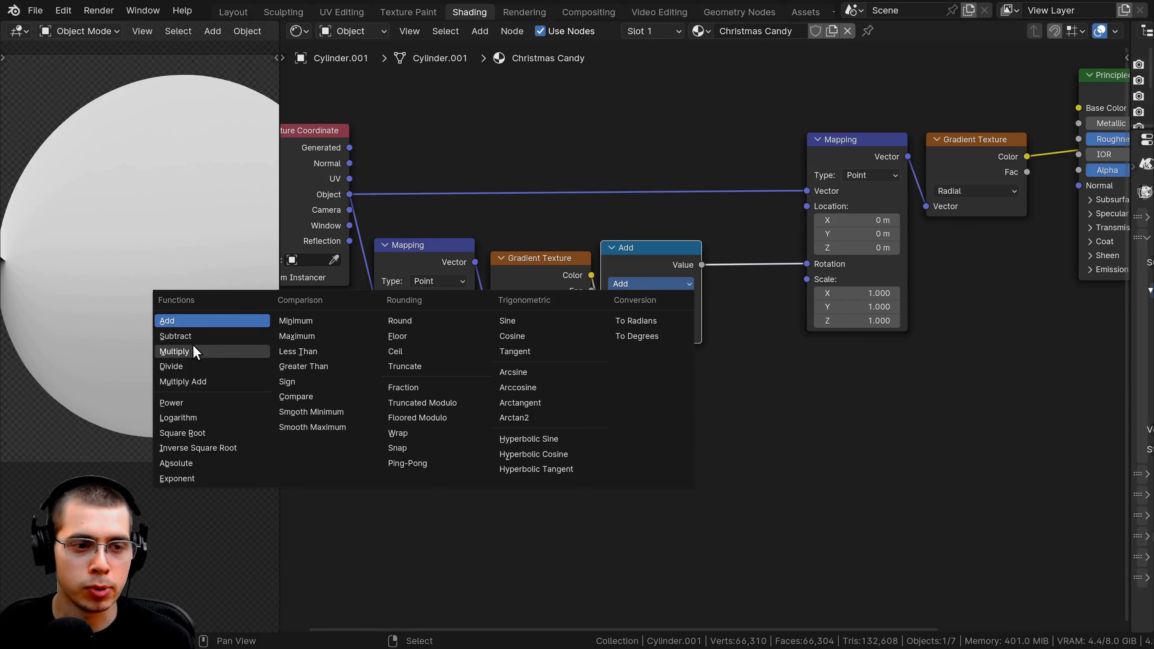
left_click(174, 350)
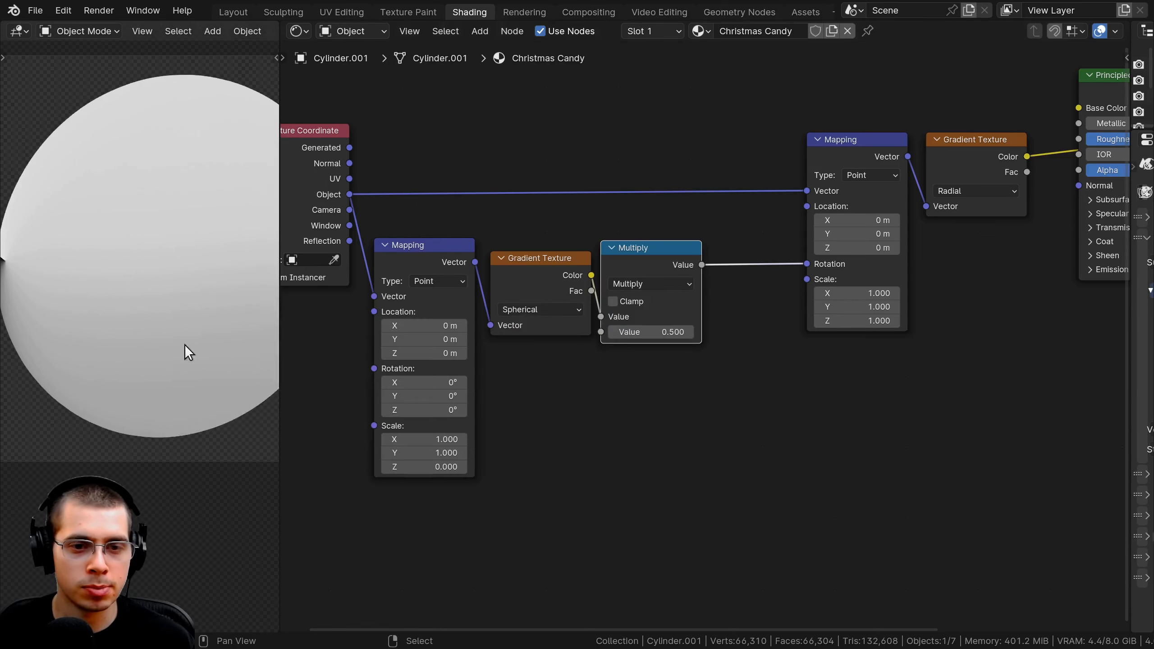
- Try out other multiplier values on the Multiply node to examine their effect on the gradient
left_click_drag(656, 330, 1053, 329)
right_click(648, 332)
middle_click_drag(665, 252, 554, 249)
scroll(553, 248, "up", 2)
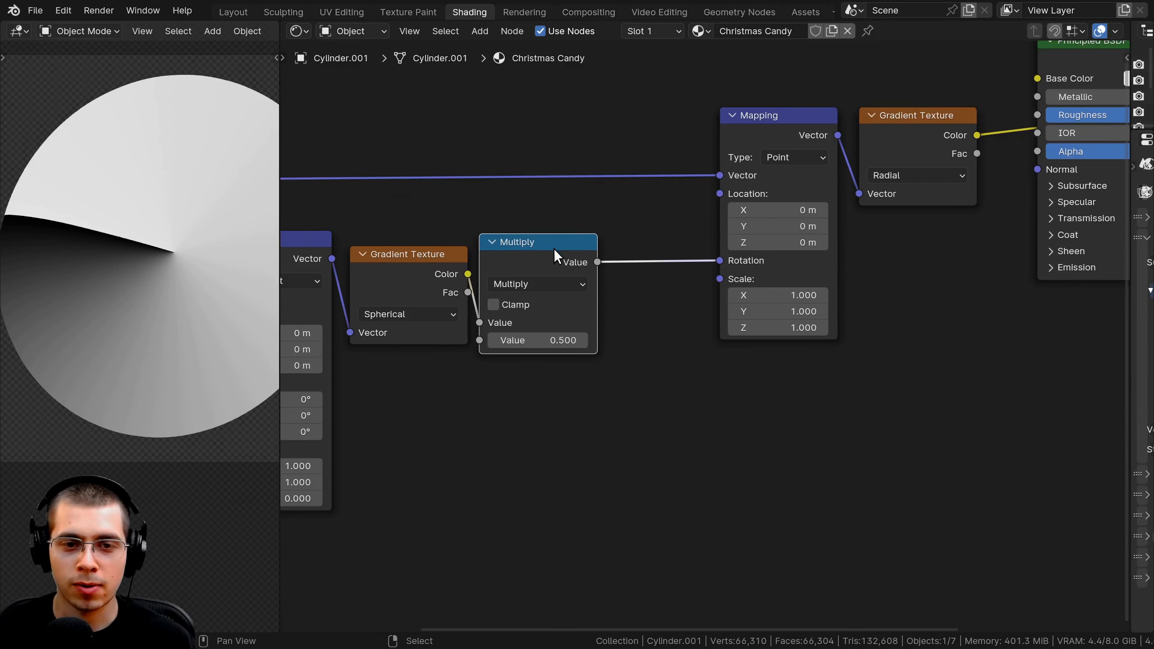
- Disconnect Multiply from the second Mapping node's Rotation and move that Mapping node and the nodes after it away to make room
left_click_drag(719, 260, 686, 264)
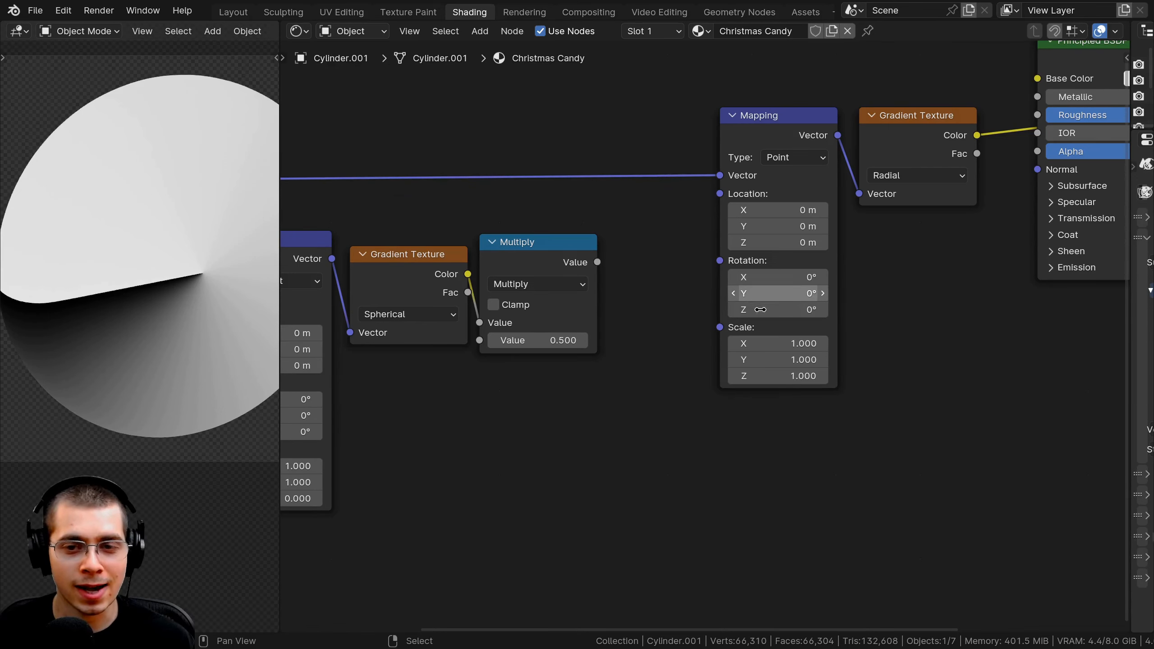
scroll(762, 301, "down", 4)
middle_click_drag(762, 302, 726, 302)
left_click_drag(687, 100, 1079, 354)
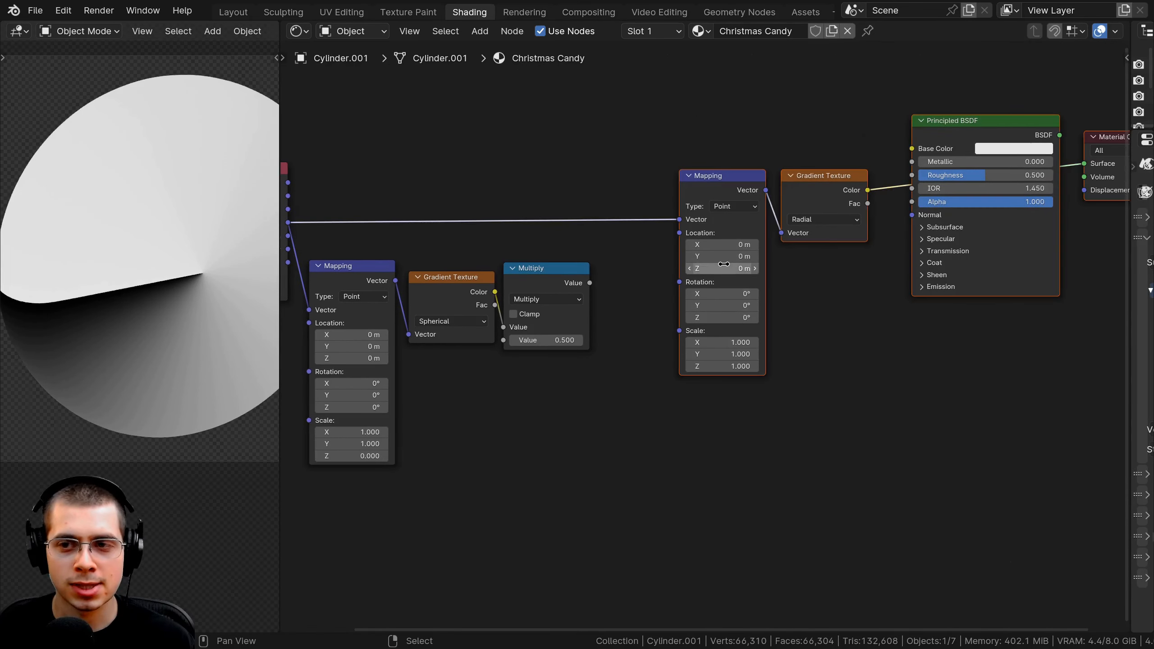
key("g")
left_click(741, 256)
key("alt+a")
scroll(768, 287, "up", 4)
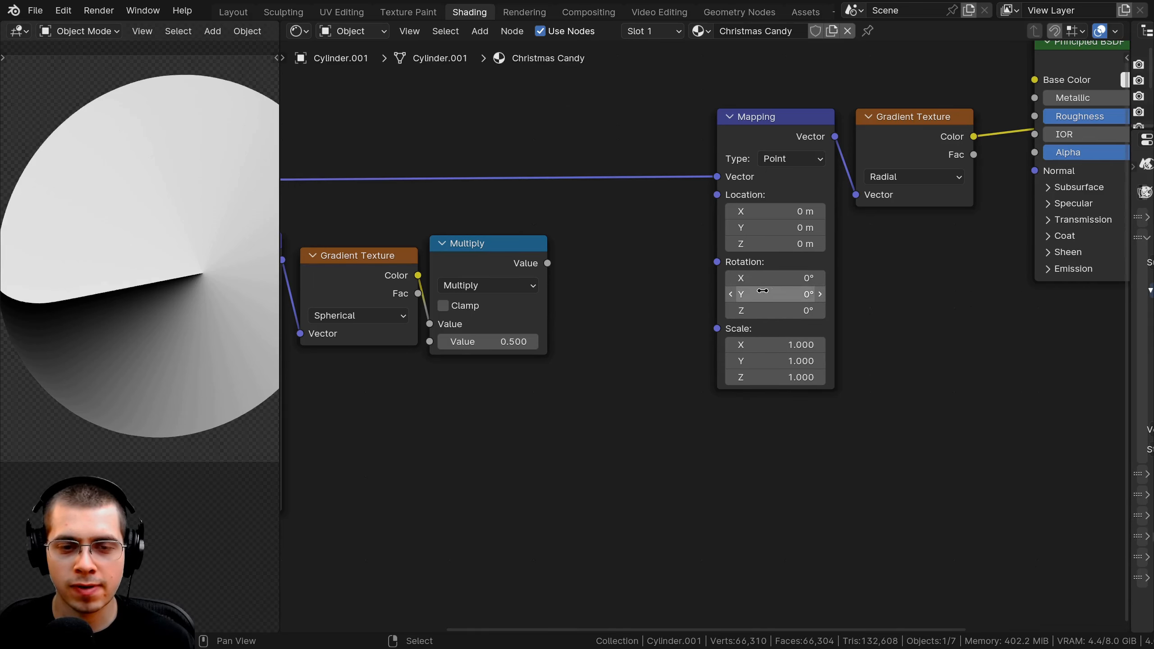
- Add a Combine XYZ node between the Multiply node and the second Mapping node
left_click_drag(547, 262, 609, 295)
key("Escape")
key("shift+a")
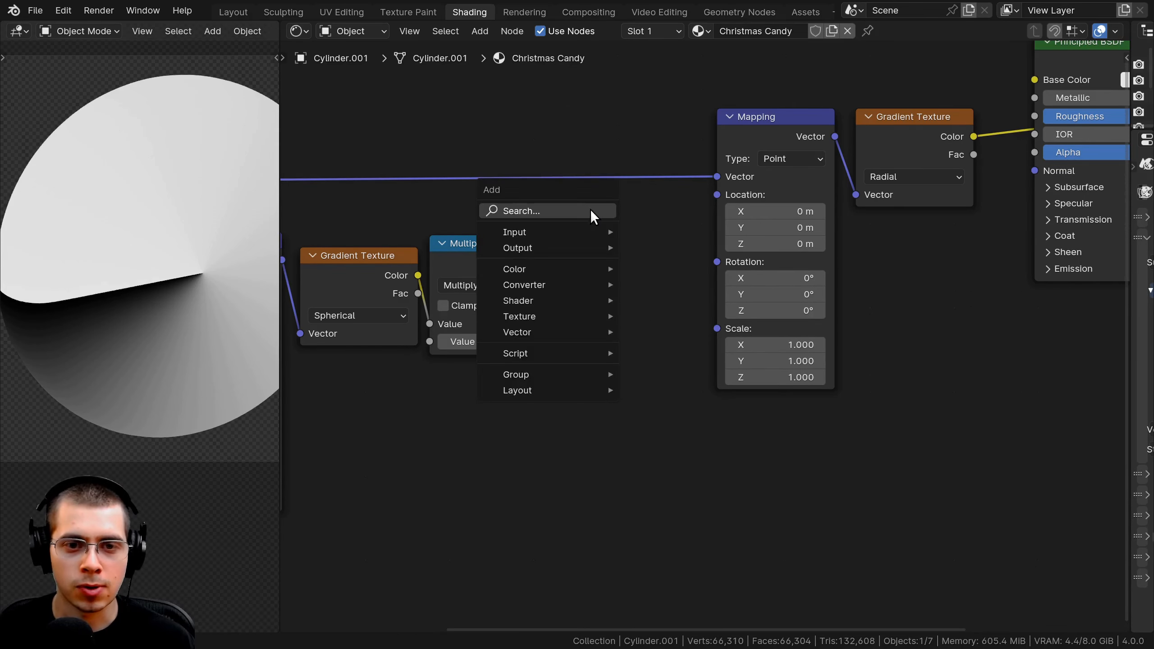
left_click(589, 209)
type("com")
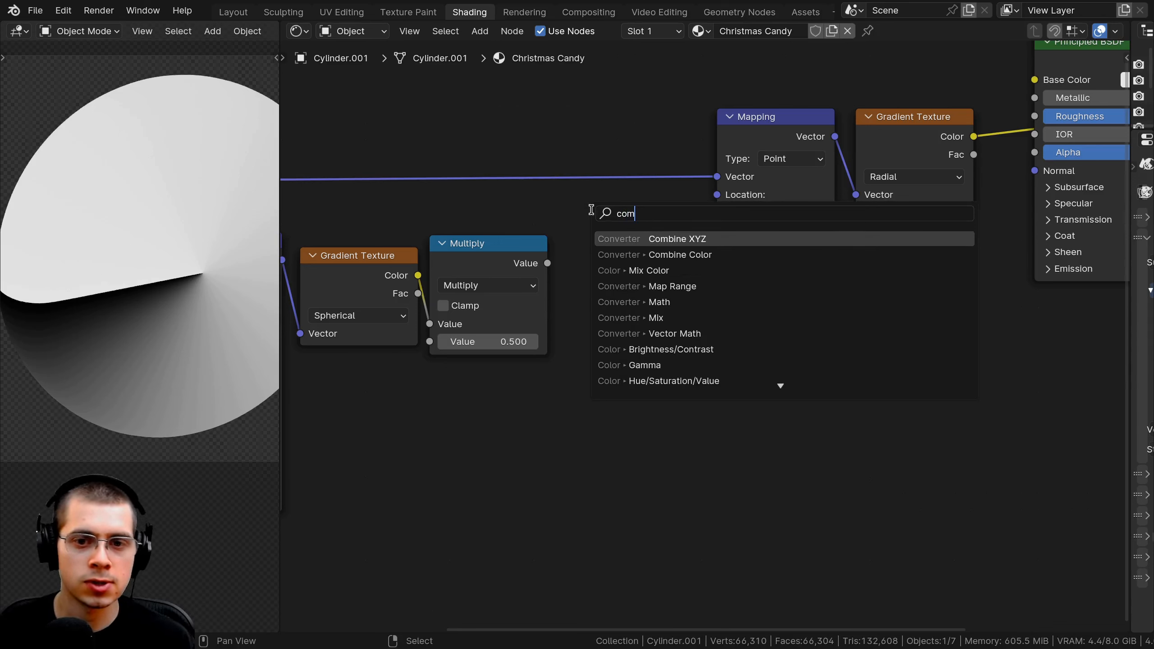
key("Return")
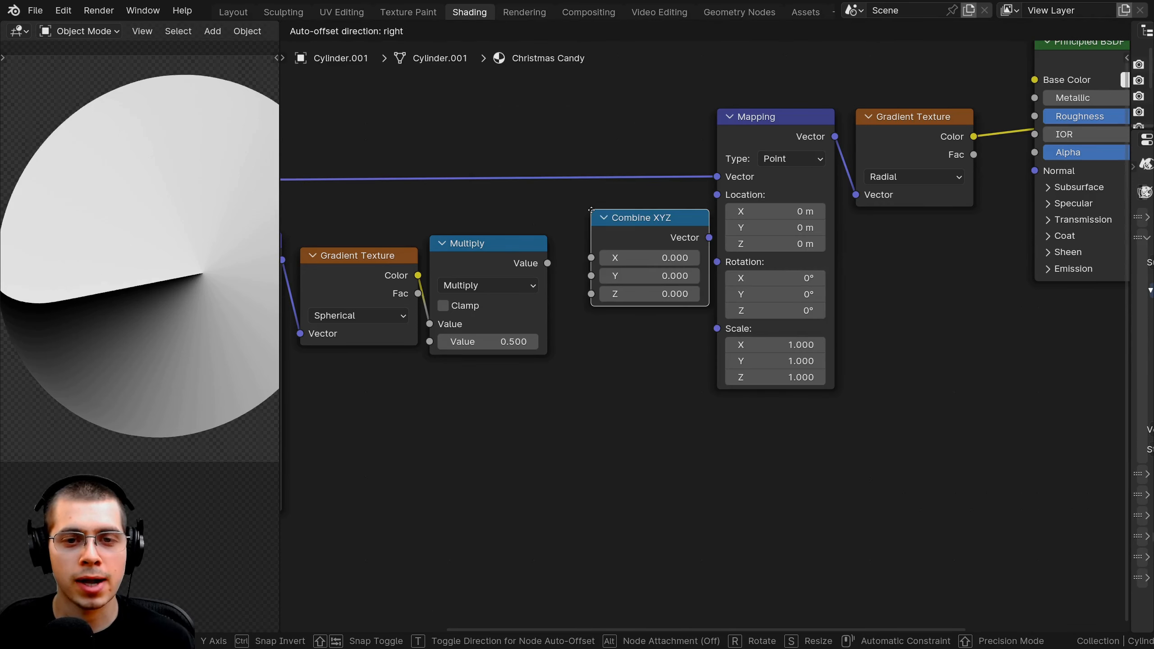
left_click(577, 236)
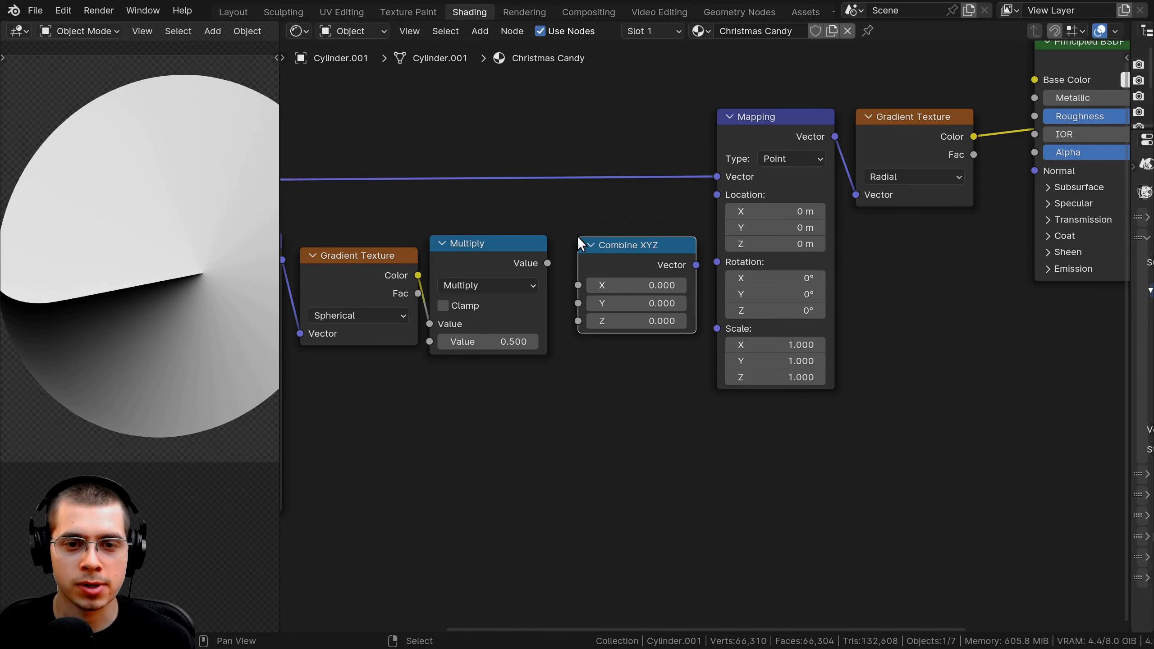
- Link Combine XYZ's Vector to the second Mapping node's Rotation and the Multiply Value to Combine XYZ's Z
scroll(676, 258, "up", 1)
left_click_drag(691, 253, 716, 251)
left_click_drag(647, 238, 649, 232)
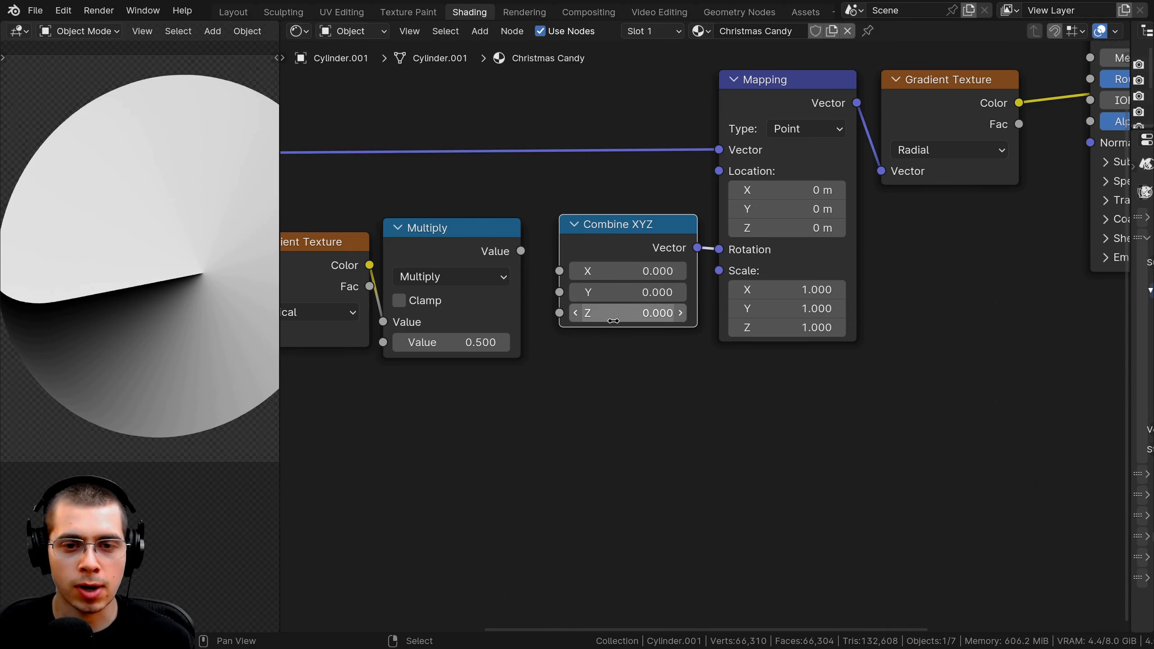
left_click(398, 259)
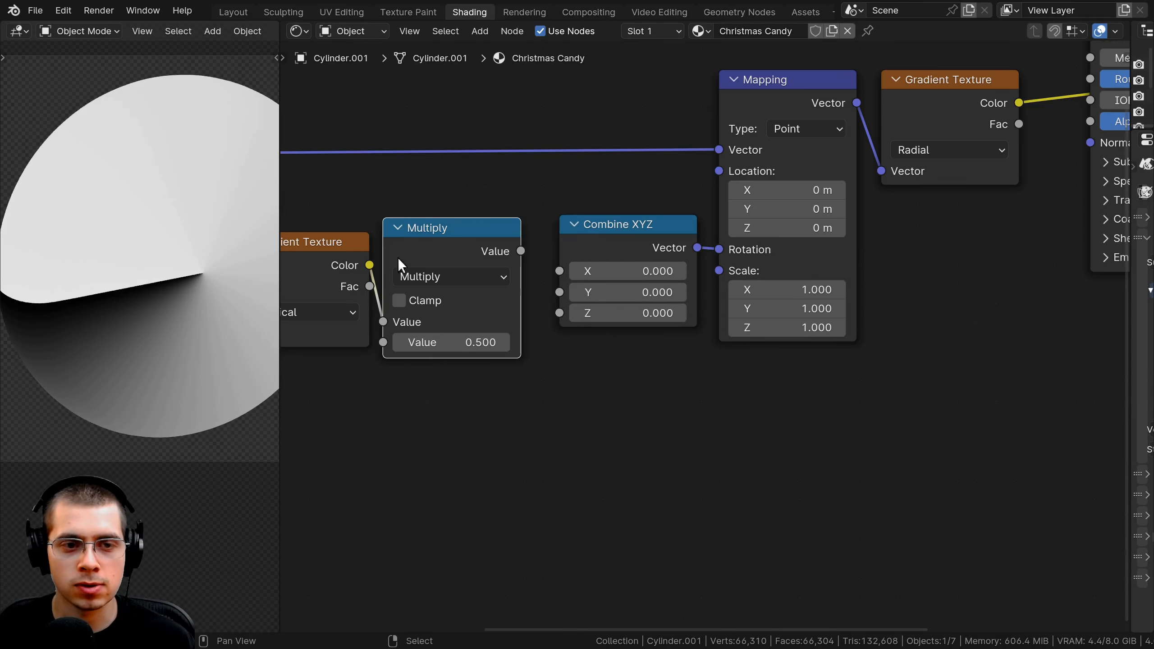
left_click_drag(516, 244, 466, 236)
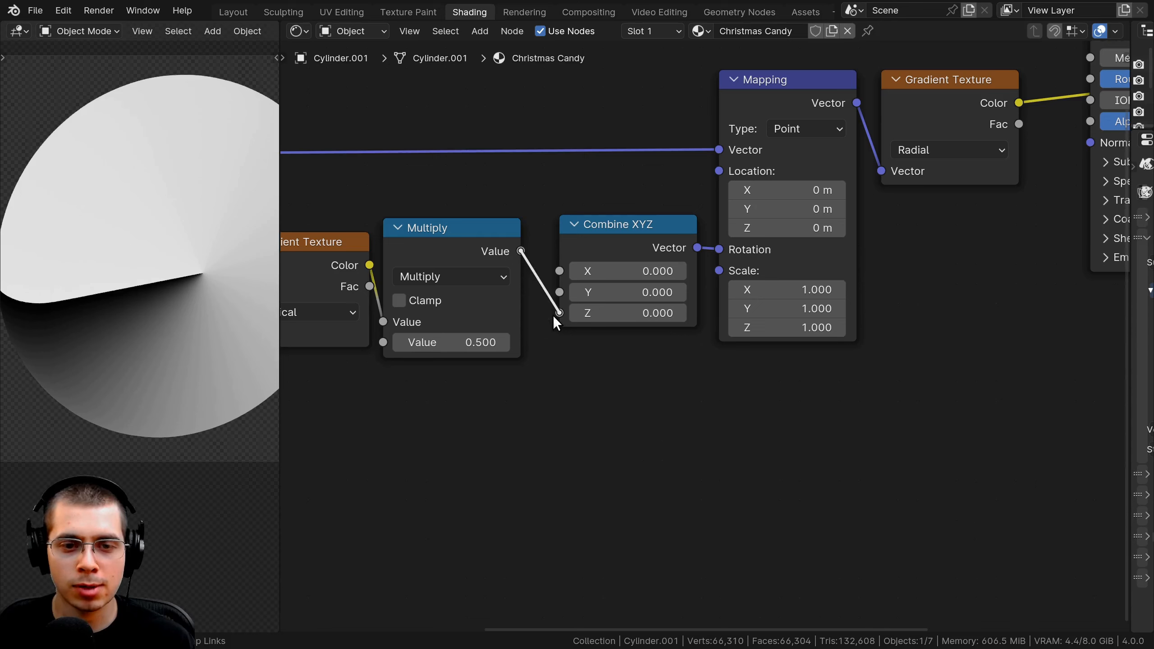
left_click_drag(555, 316, 558, 313)
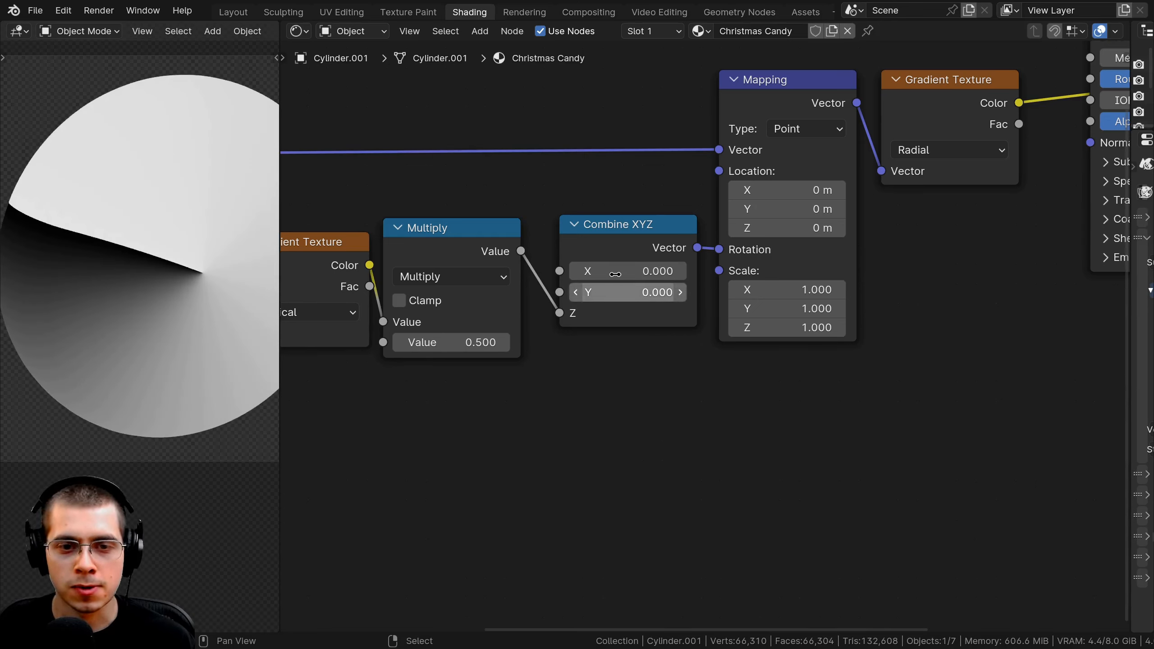
- Try increasing Multiply values up to 240 to test how tightly the gradient spirals on the candy
left_click_drag(451, 341, 767, 342)
scroll(226, 302, "down", 2)
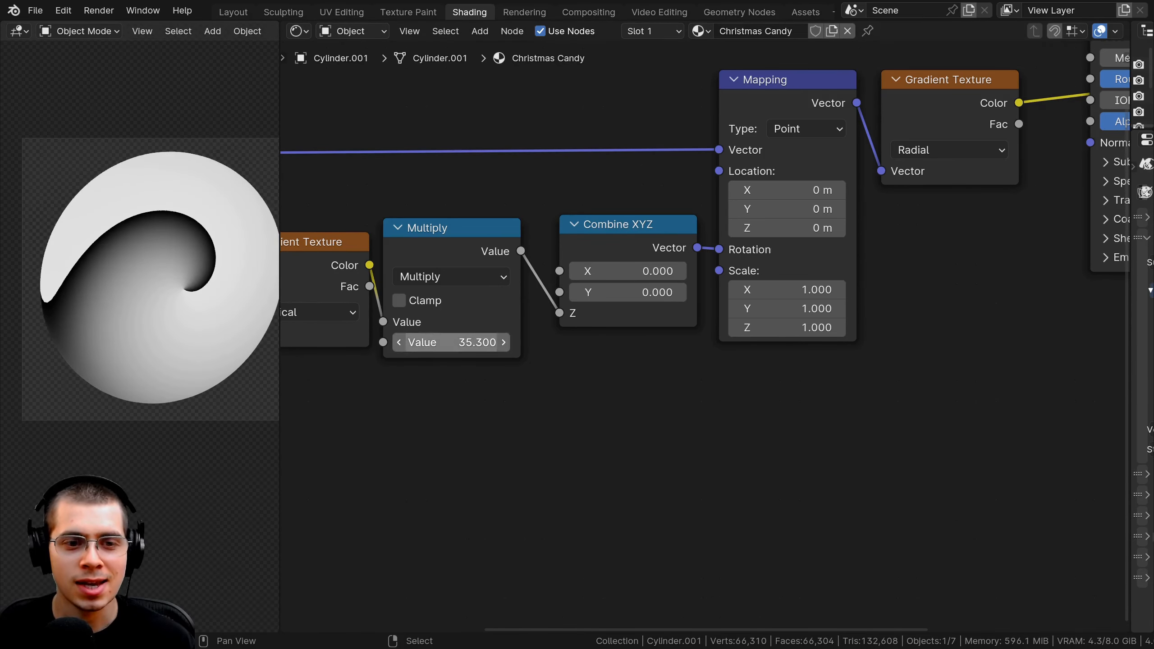
left_click_drag(452, 342, 1099, 342)
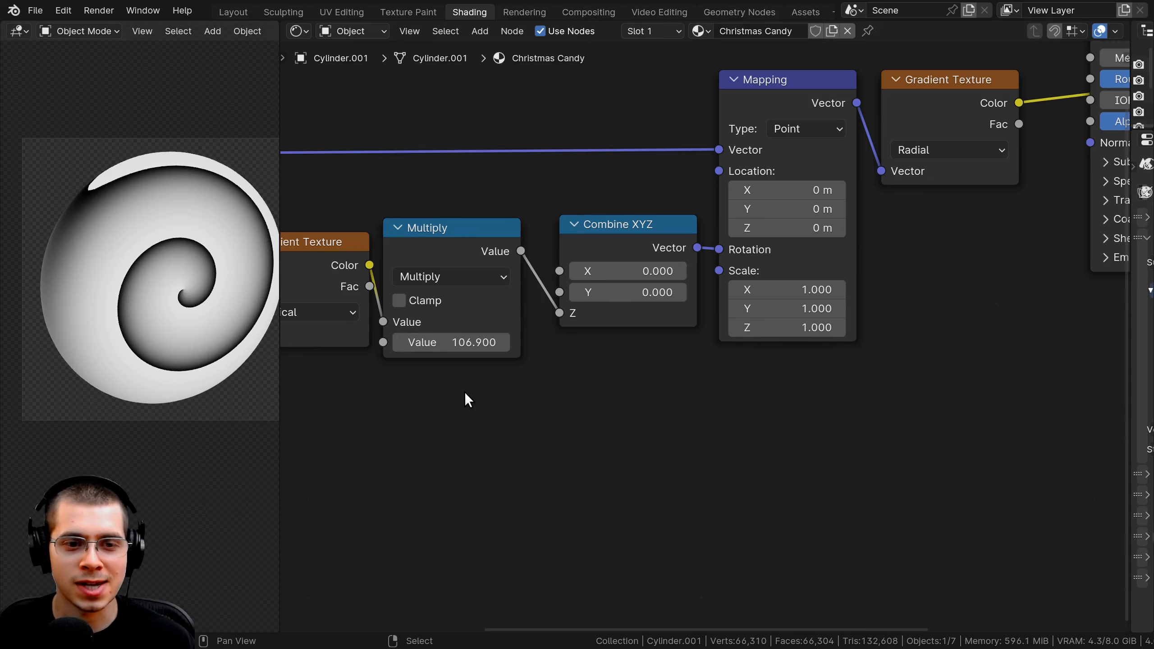
left_click_drag(454, 342, 1112, 341)
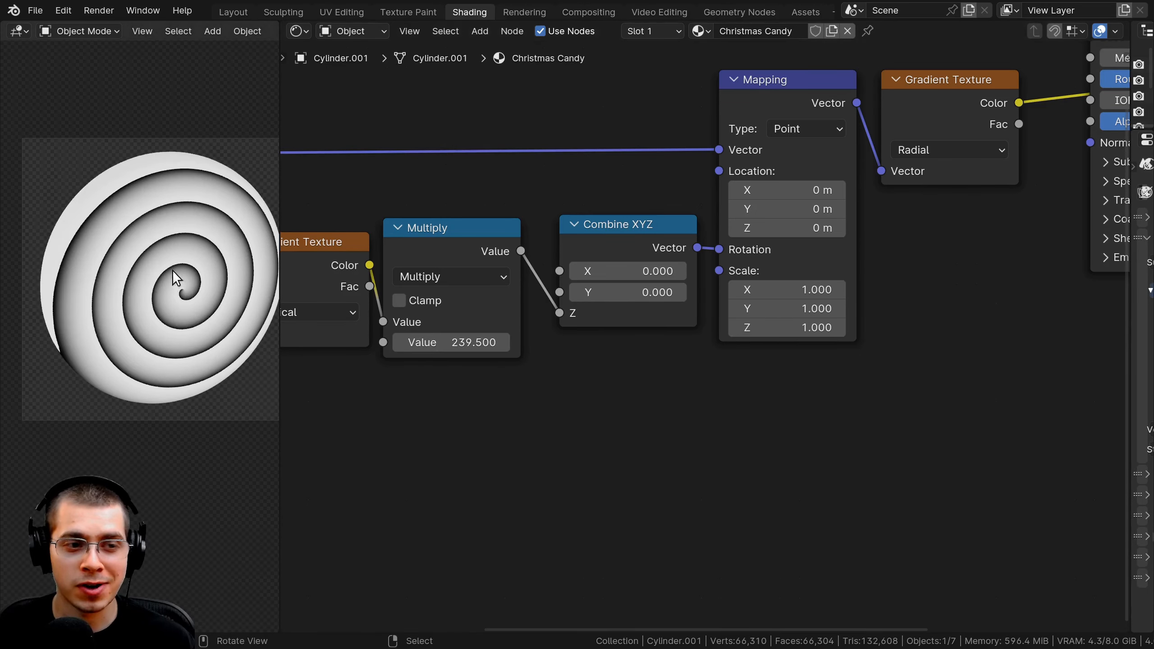
mouse_move(424, 341)
left_mouse_down()
mouse_move(550, 341)
mouse_move(426, 342)
left_mouse_up()
middle_click_drag(420, 268, 533, 266)
scroll(532, 265, "up", 1)
- Set the Multiply node's value to 13
left_click(511, 358)
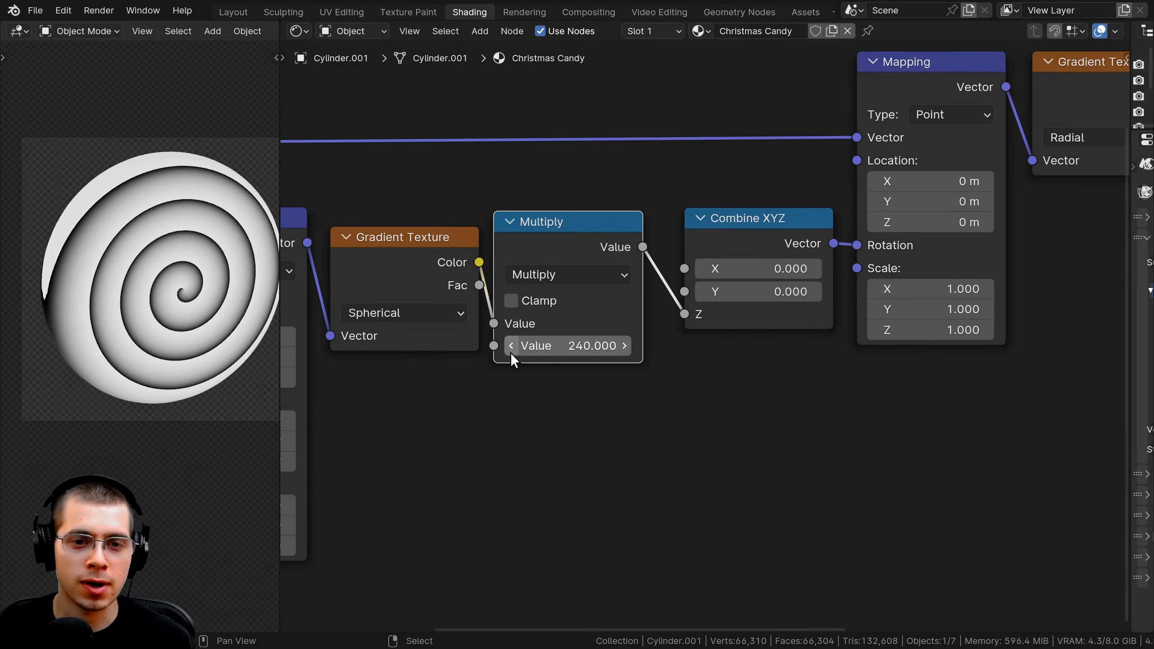
left_click(520, 346)
type("13")
key("Return")
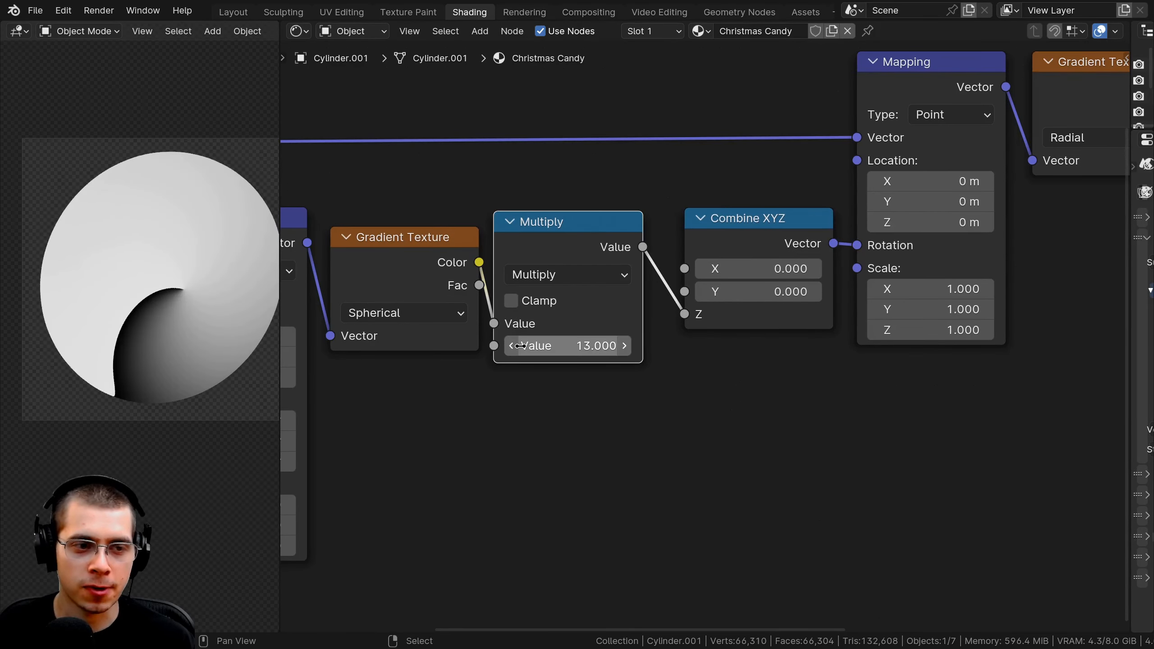
- Examine the curved edge of the gradient on the candy disc up close
scroll(183, 290, "up", 1)
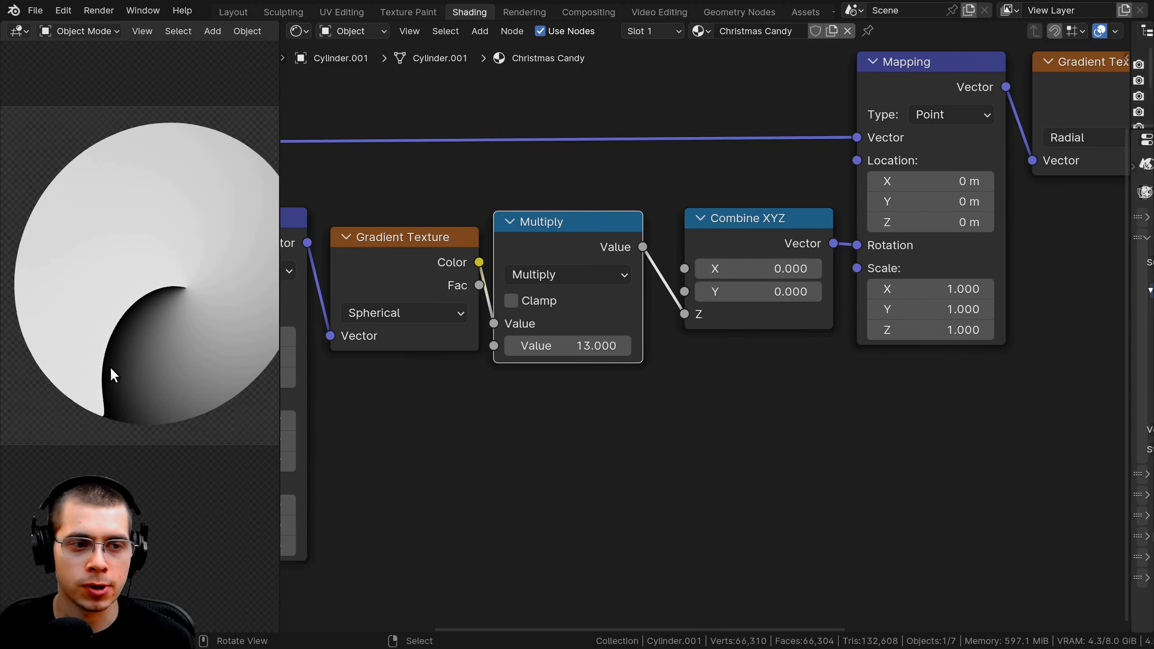
scroll(708, 278, "down", 1)
middle_click_drag(708, 278, 690, 285)
left_click(654, 295)
scroll(188, 350, "up", 2)
middle_click_drag(193, 332, 190, 298, "shift")
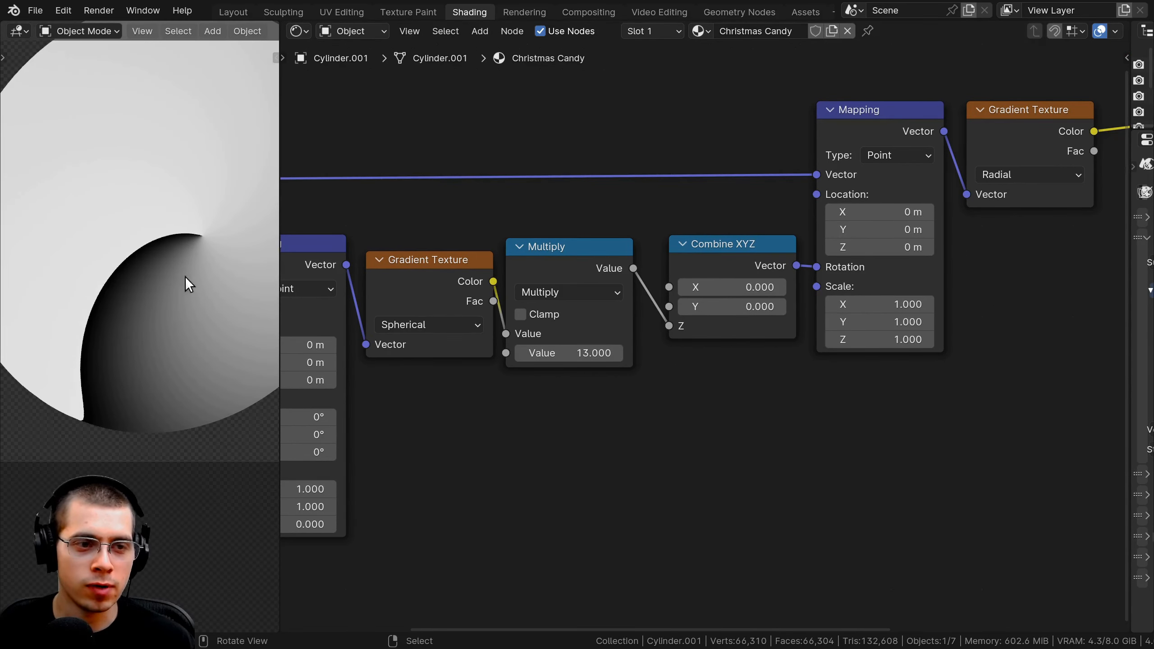
scroll(135, 309, "down", 1)
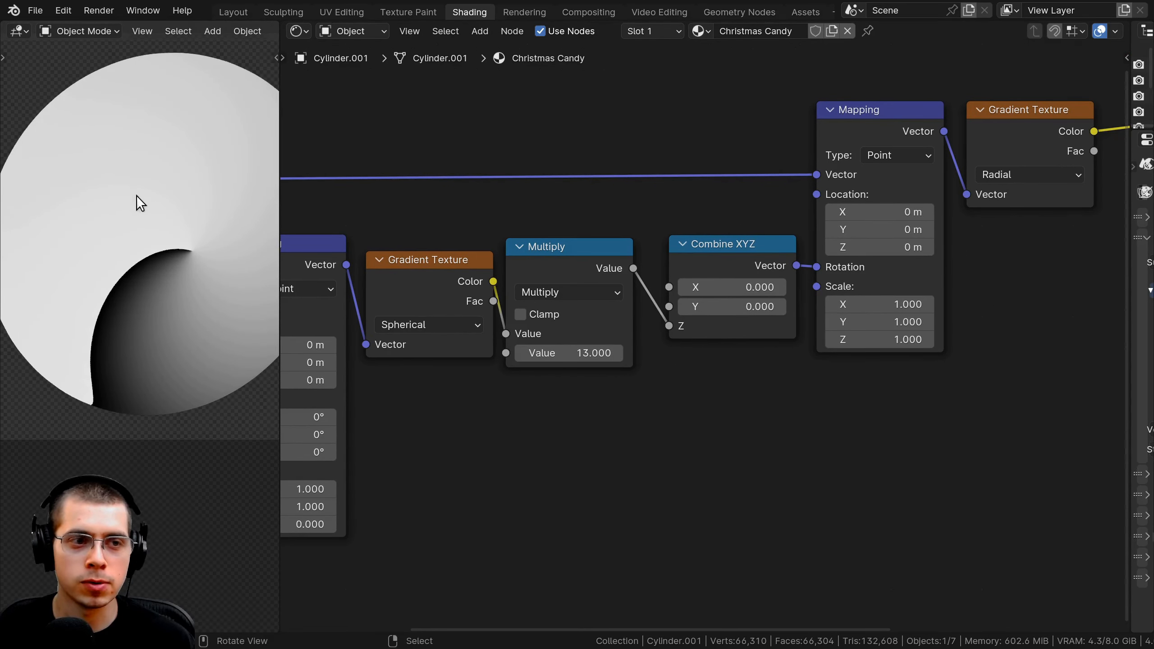
scroll(164, 258, "down", 1)
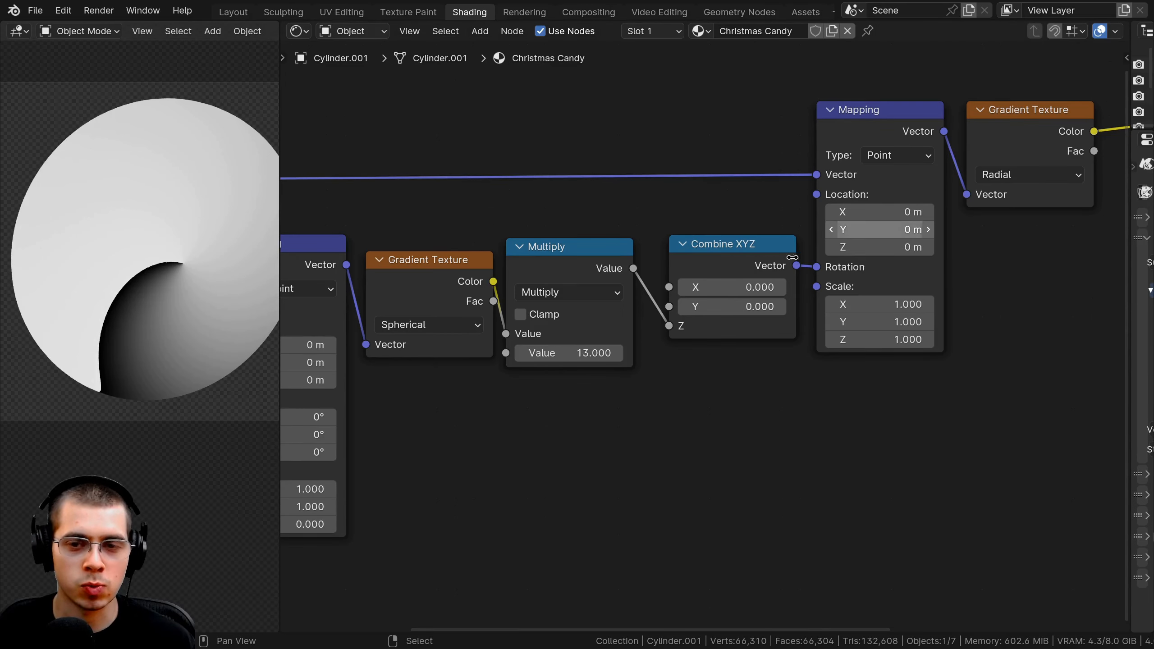
- Move the Principled BSDF and Material Output nodes farther from the radial Gradient Texture to make room
scroll(722, 249, "down", 3)
middle_click_drag(721, 249, 694, 195)
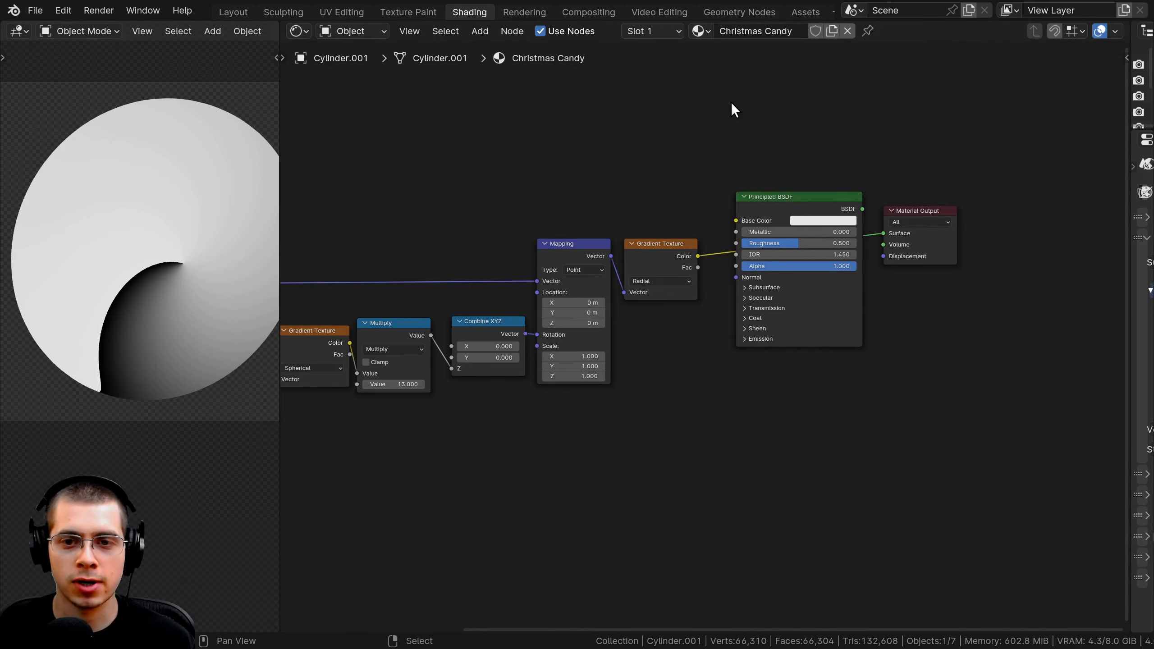
left_click_drag(732, 106, 961, 437)
key("g")
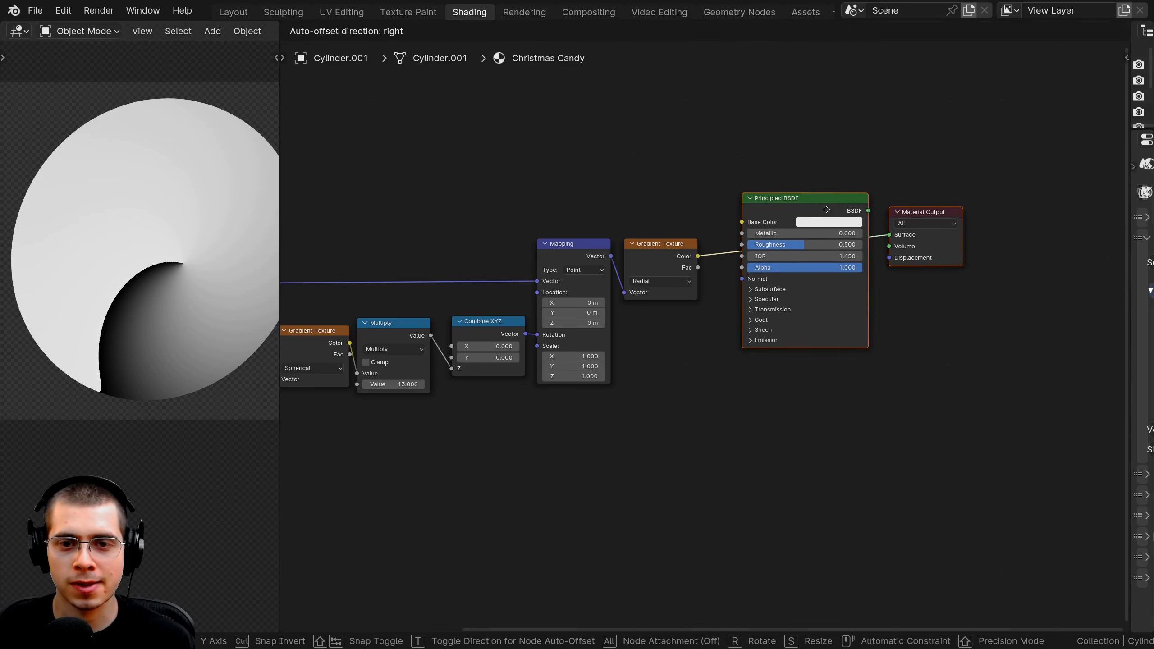
left_click(947, 213)
- Insert a Math node set to Multiply between the radial Gradient Texture and the Principled BSDF
middle_click_drag(857, 221, 767, 241)
scroll(745, 240, "up", 3)
key("shift+a")
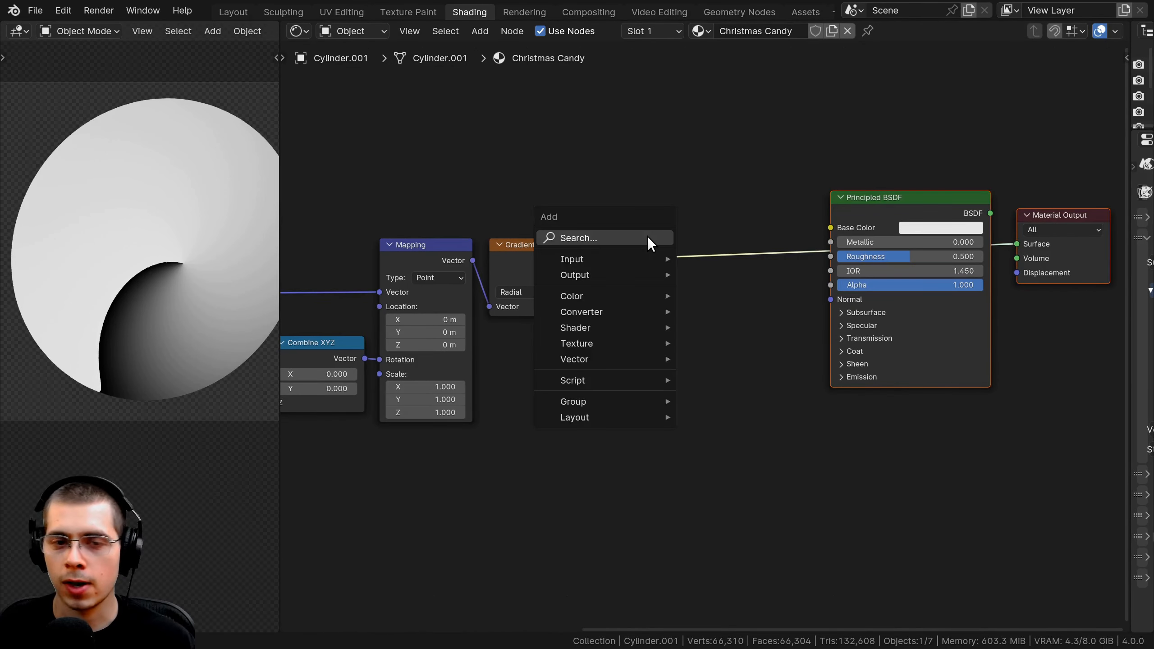
left_click(647, 237)
type("ma")
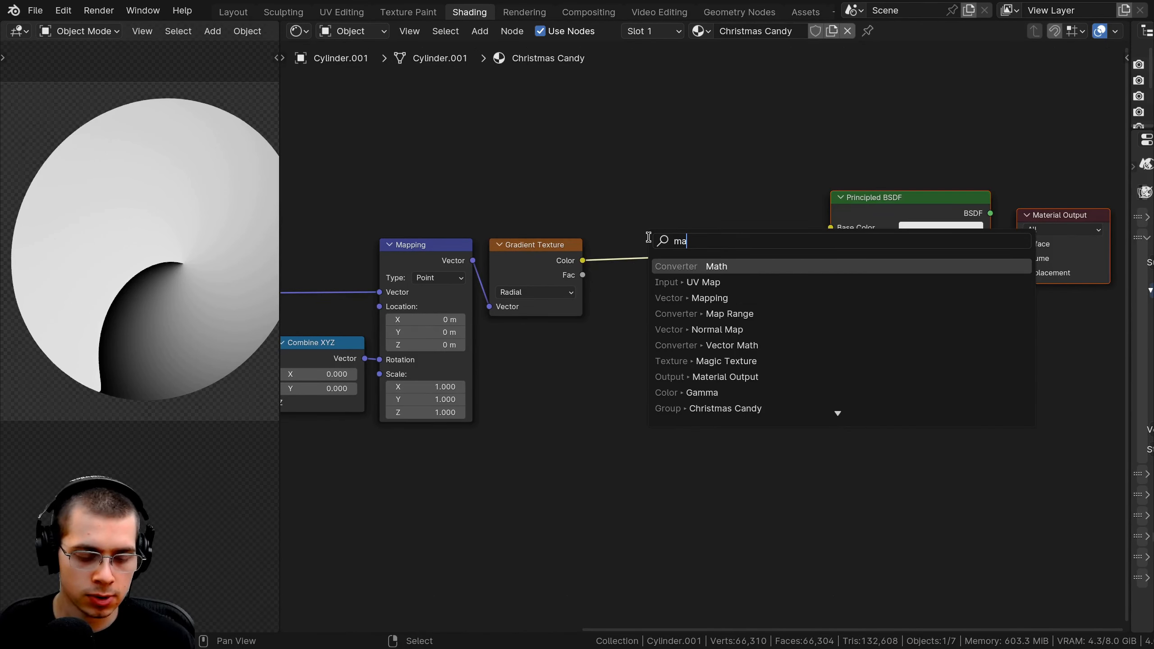
type("th")
left_click(677, 265)
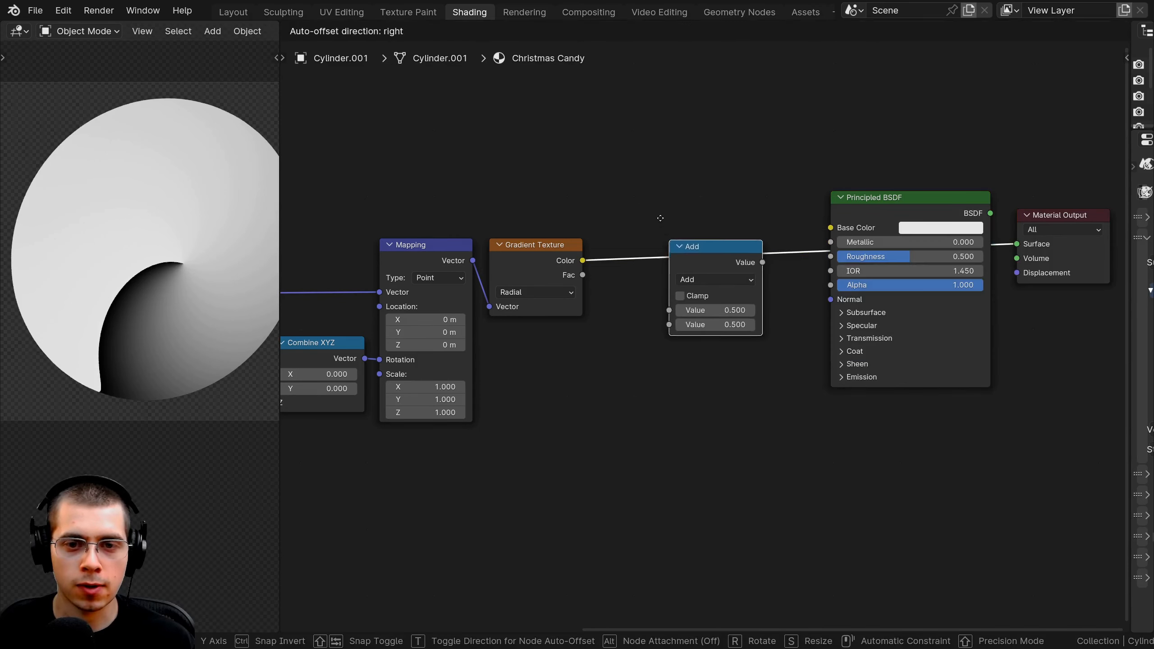
left_click(598, 234)
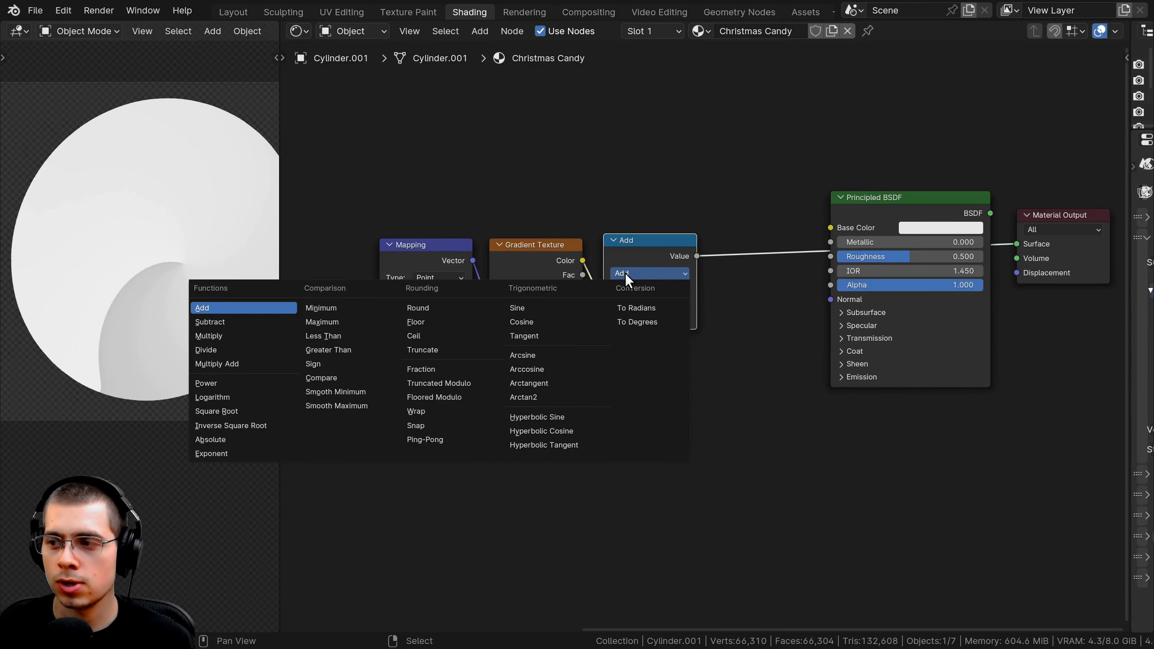
left_click(225, 334)
left_click_drag(672, 258, 670, 256)
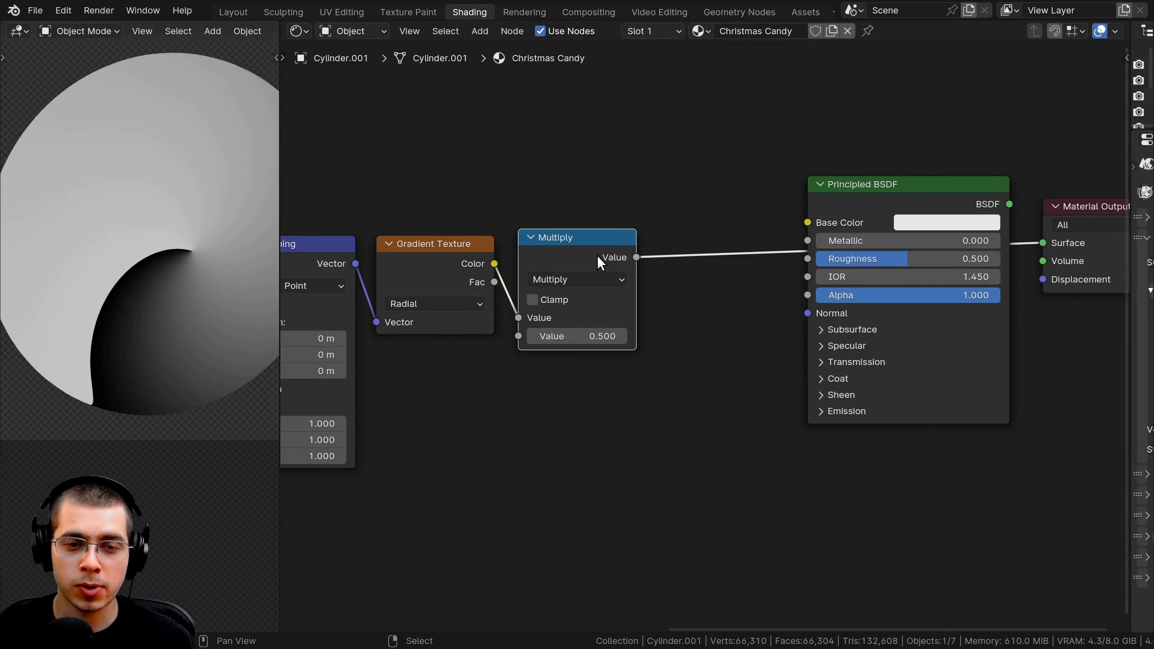
- Duplicate the new Multiply node, insert the copy between it and the Principled BSDF, and set the copy to Fraction
middle_click_drag(593, 253, 580, 257)
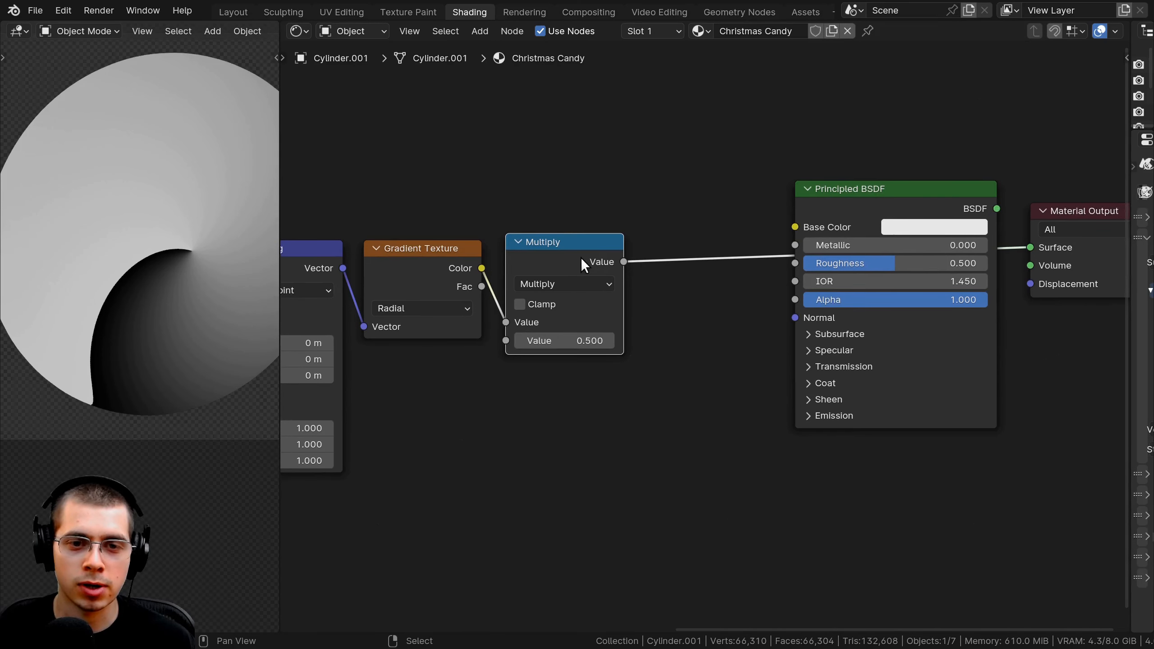
left_click_drag(572, 246, 564, 247)
middle_click_drag(578, 266, 558, 270)
key("shift+d")
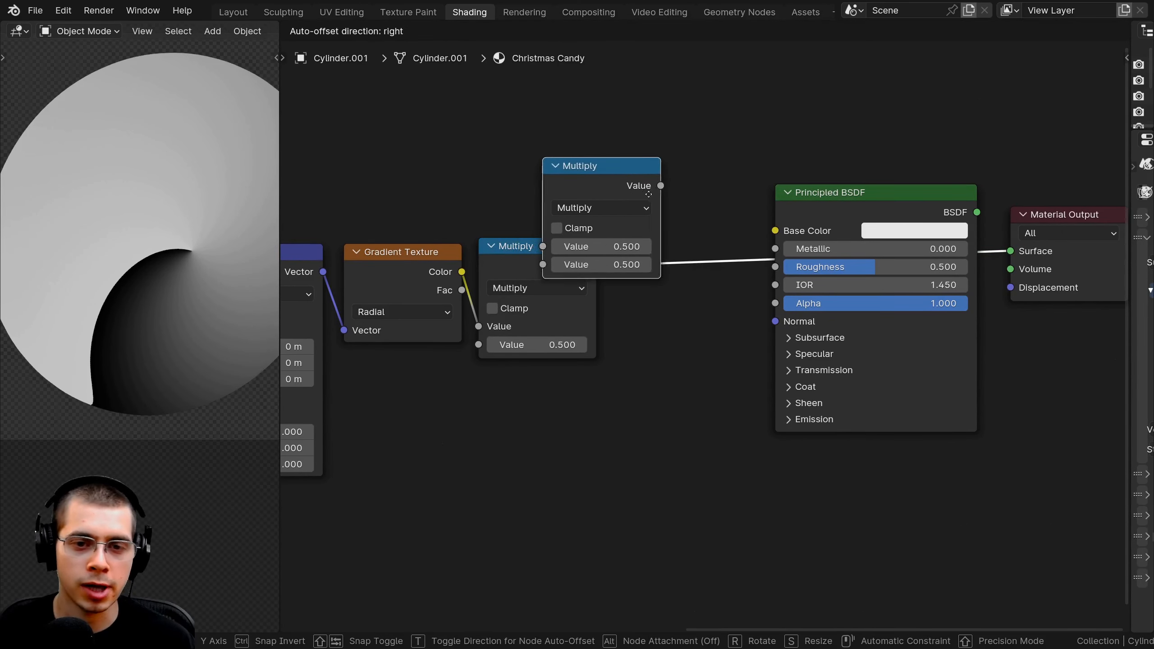
left_click(699, 260)
left_click(657, 278)
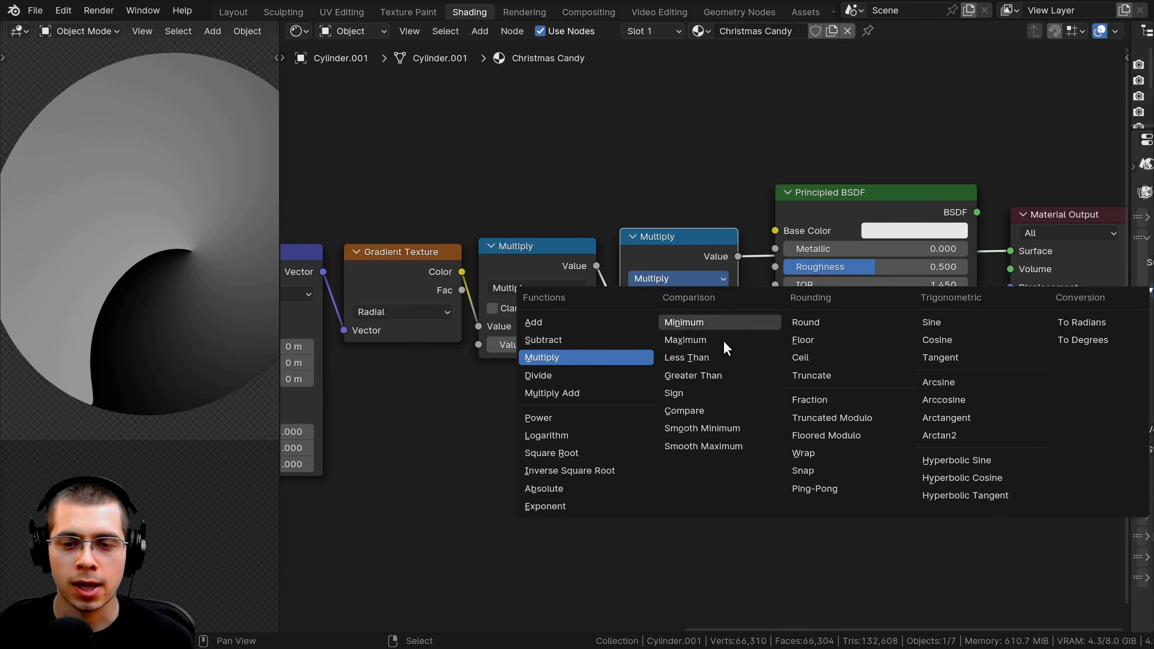
left_click(811, 398)
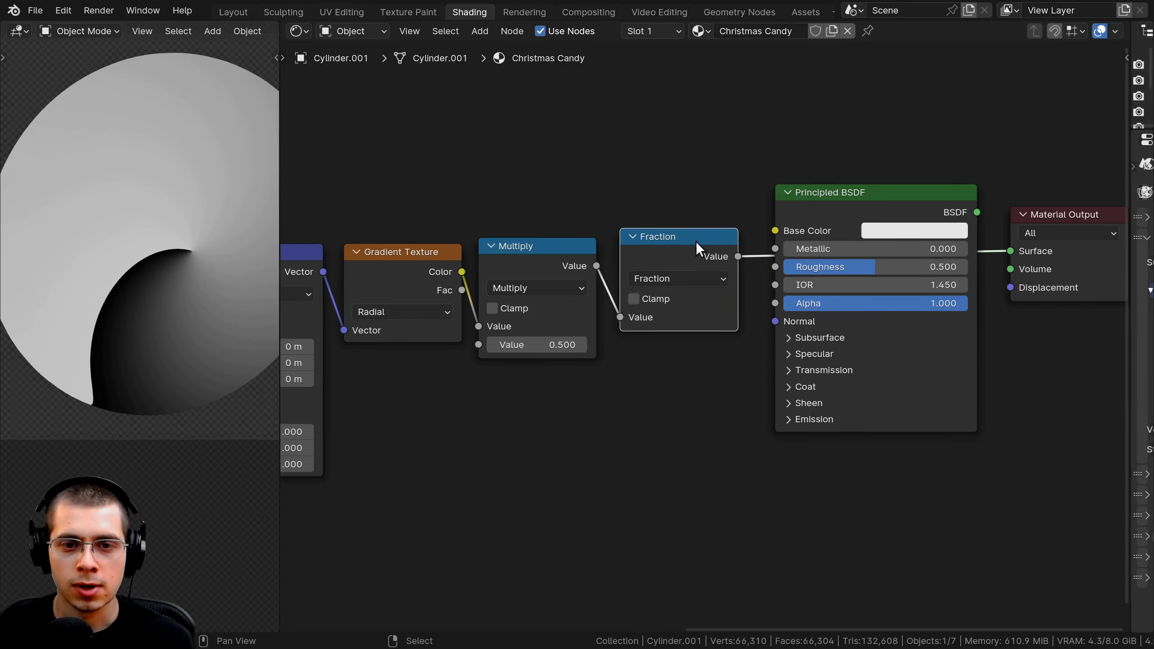
left_click_drag(673, 250, 670, 254)
- Set the value of the Multiply node before the Fraction node to 4 to repeat the swirl four times
left_click(553, 267)
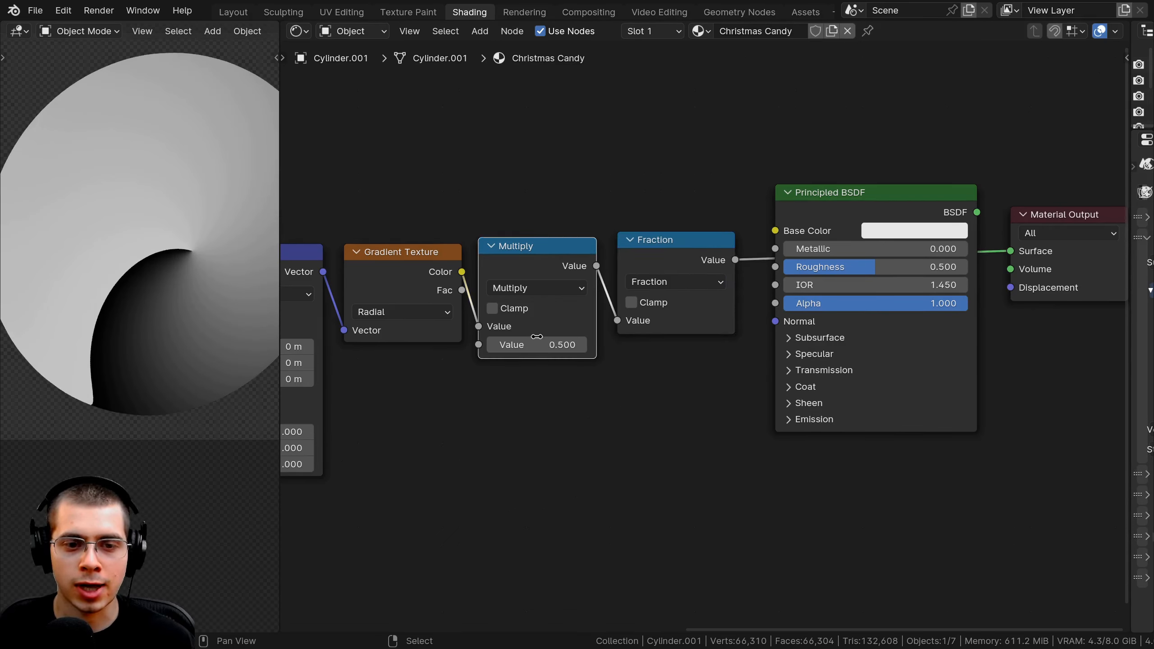
left_click_drag(536, 336, 527, 406)
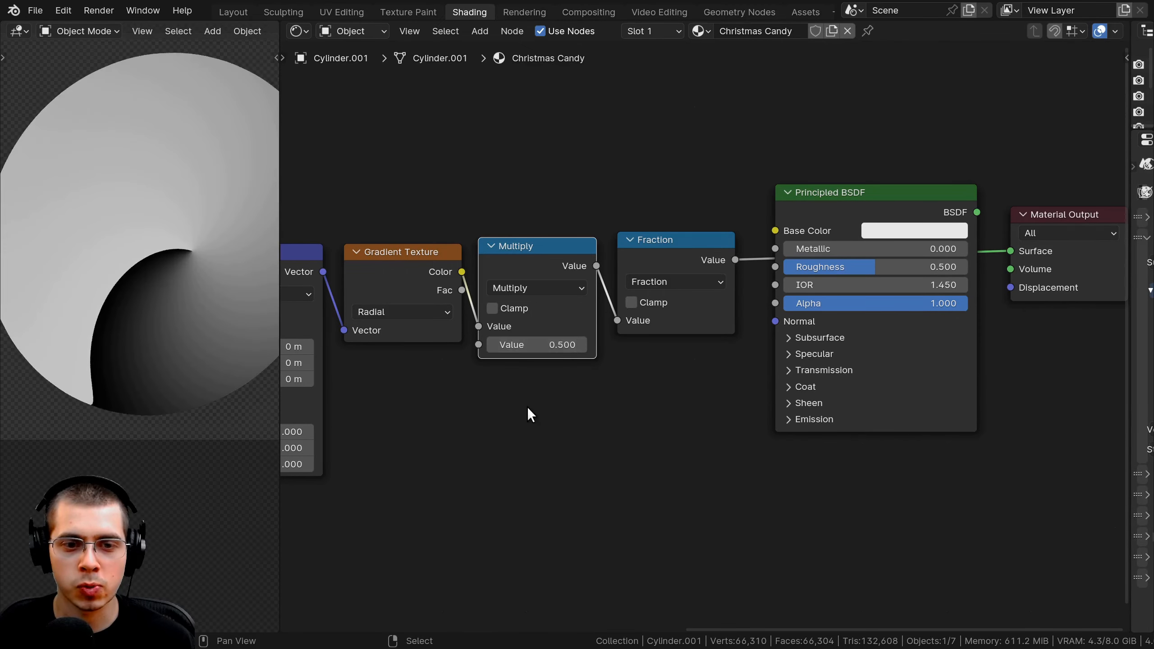
left_click(531, 344)
type("4")
key("Return")
scroll(203, 281, "down", 2)
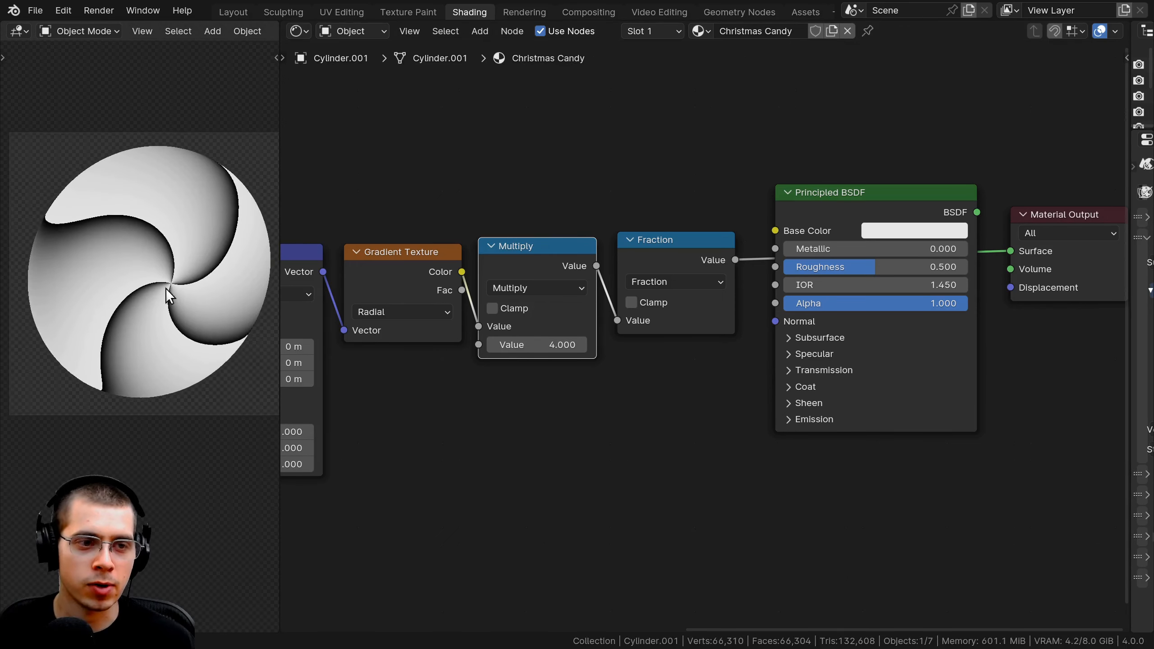
middle_click_drag(166, 289, 173, 227, "shift")
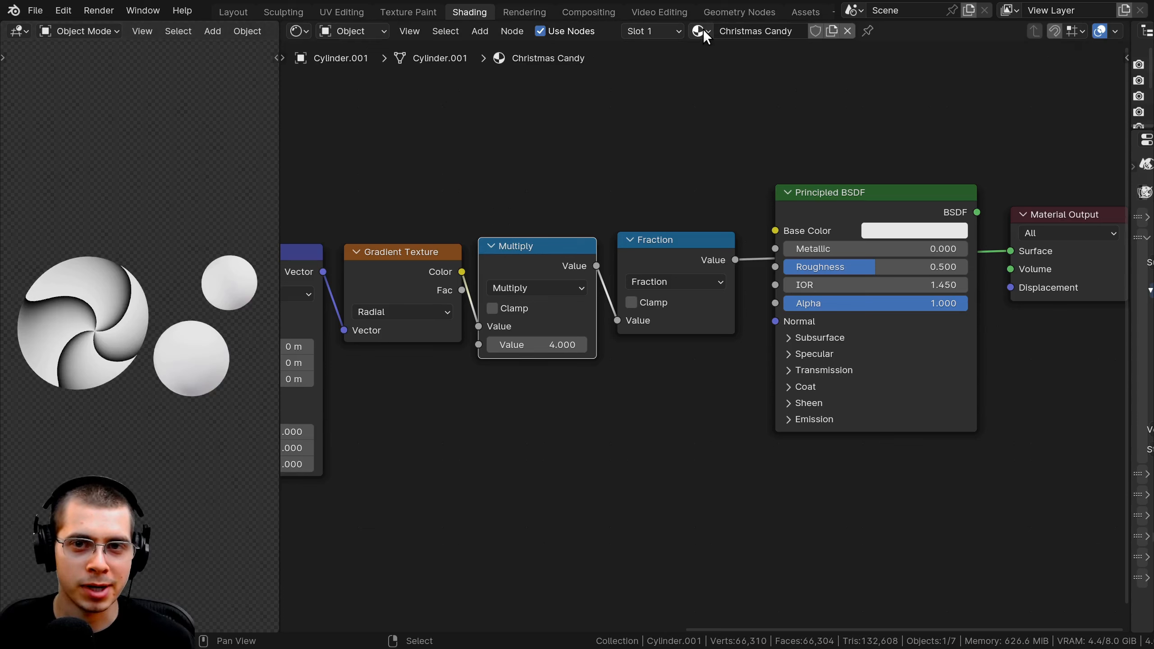
- Assign the Christmas Candy material to both plain spheres beside the candy disc
left_click_drag(699, 31, 232, 282)
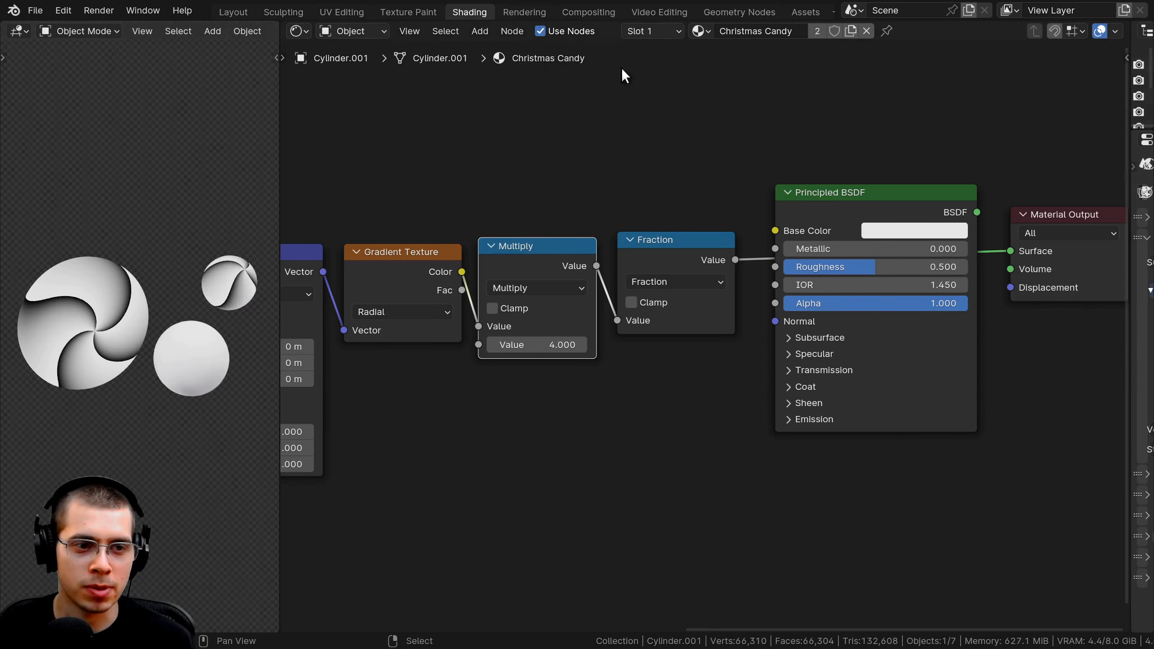
left_click_drag(699, 31, 200, 372)
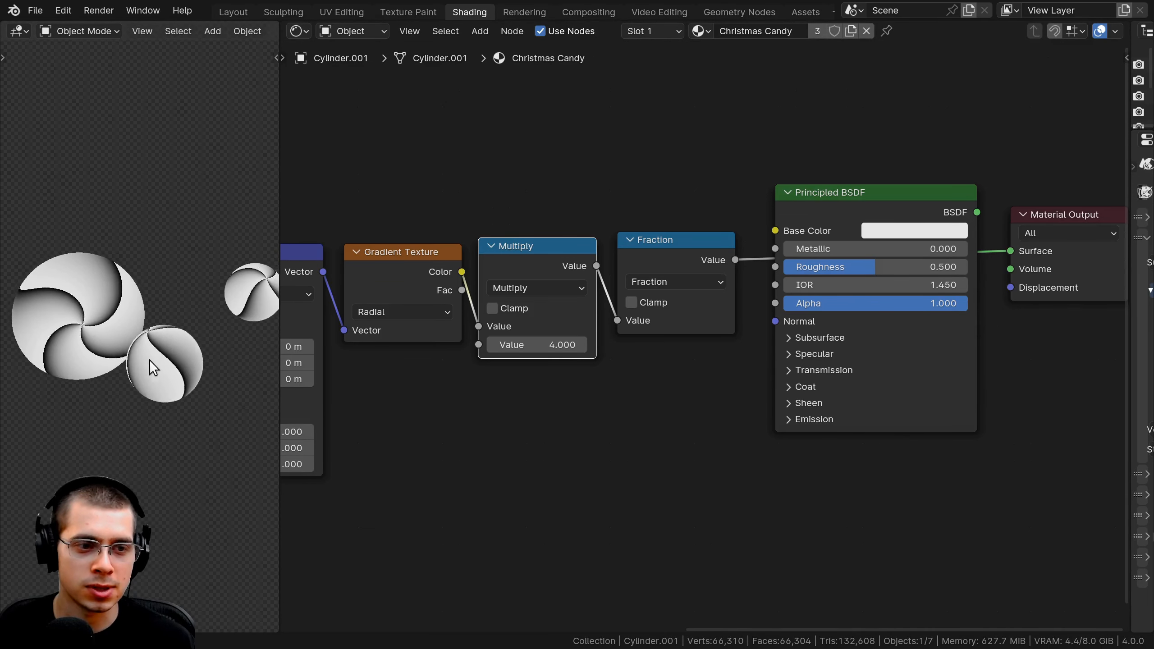
key("KP_0")
middle_click_drag(89, 351, 57, 356, "shift")
scroll(56, 356, "down", 1)
scroll(375, 402, "down", 3)
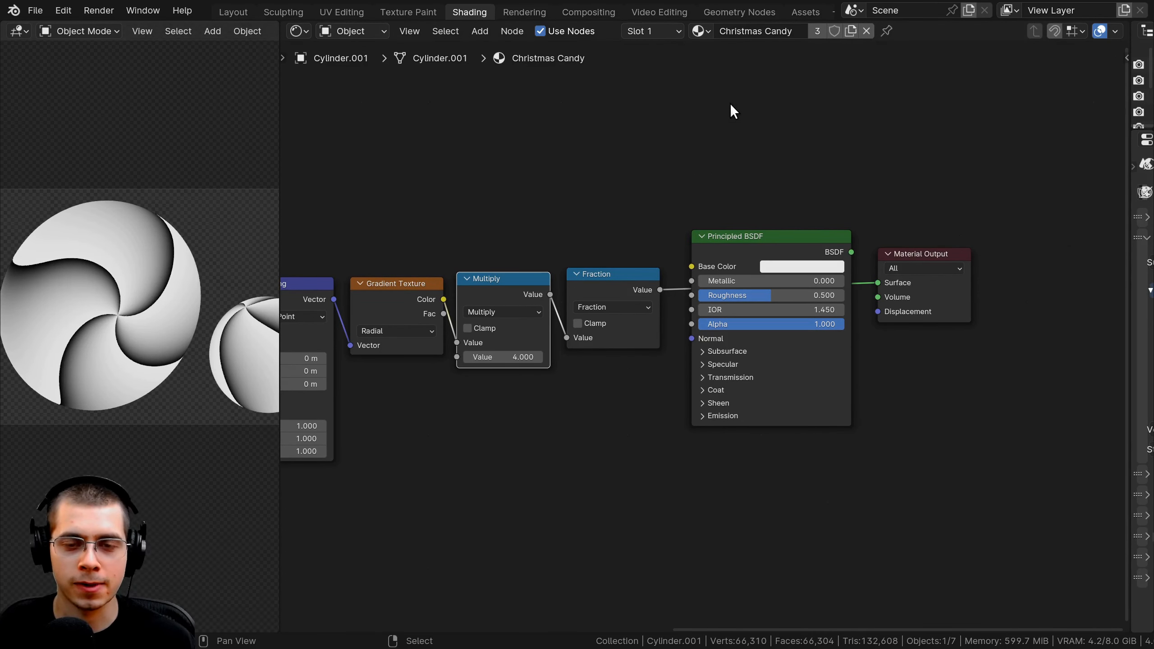
- Move the Principled BSDF and Material Output farther away and insert a Color Ramp after the Fraction node
left_click_drag(729, 102, 930, 400)
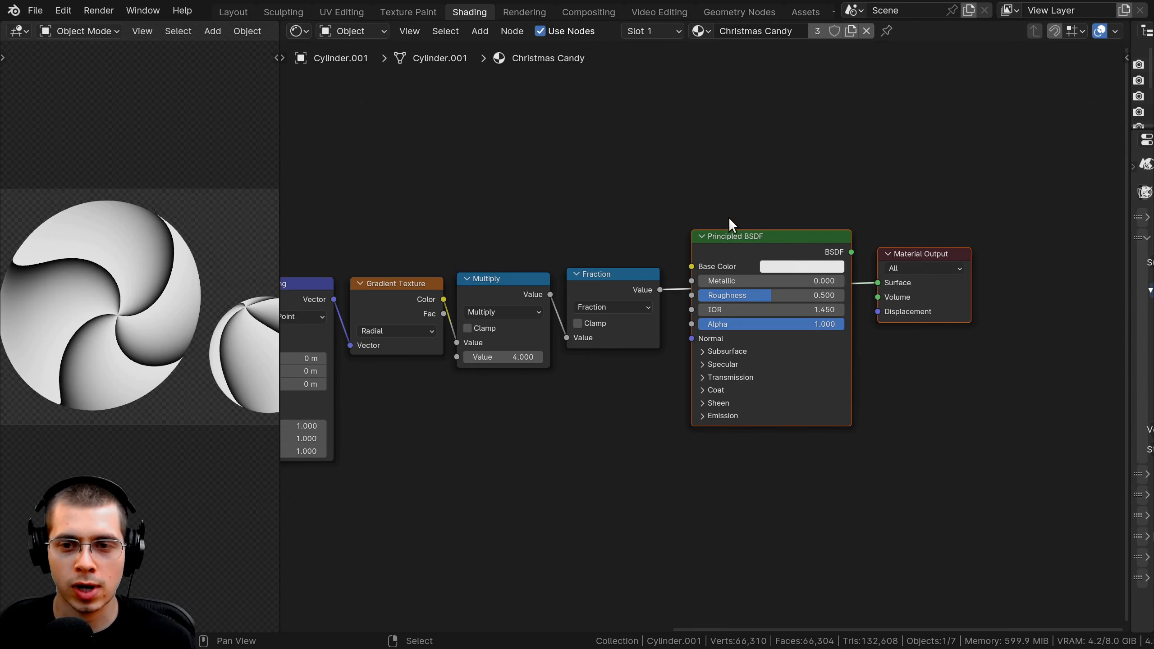
left_click_drag(732, 236, 948, 241)
middle_click_drag(763, 251, 729, 251)
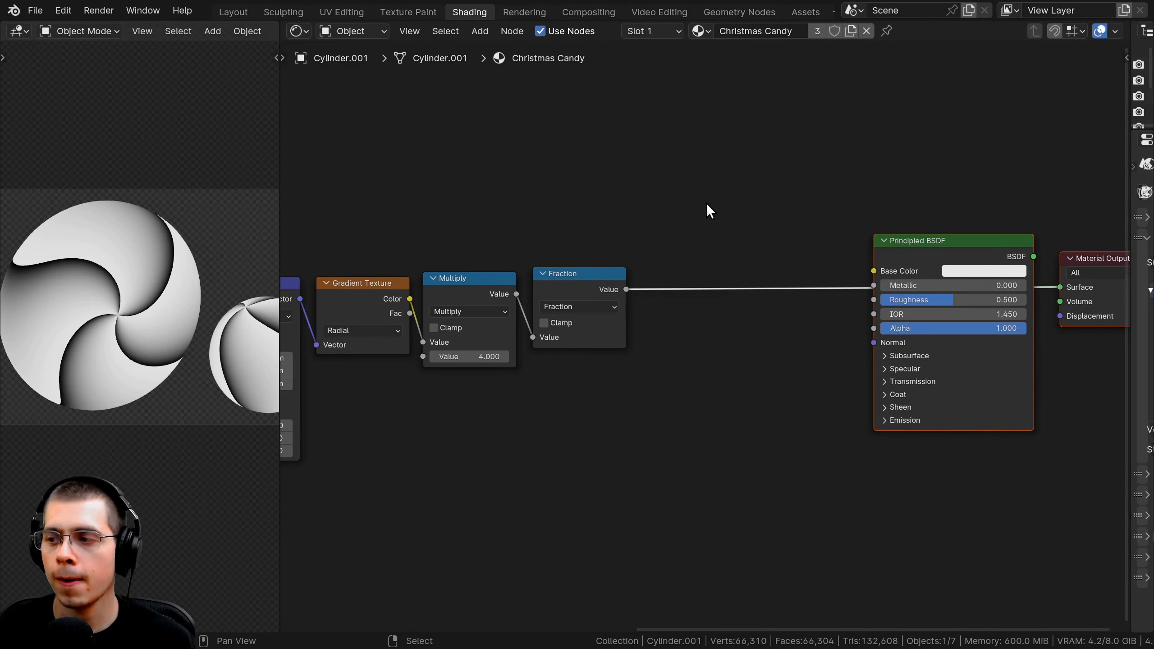
key("shift+a")
type("c")
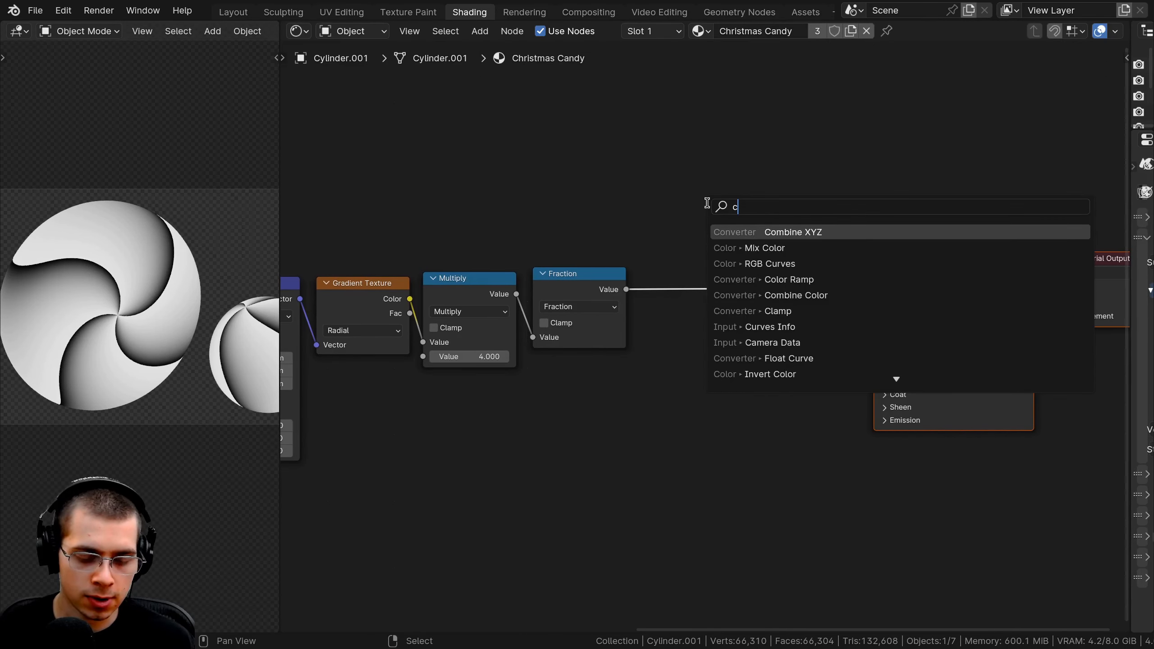
type("ol")
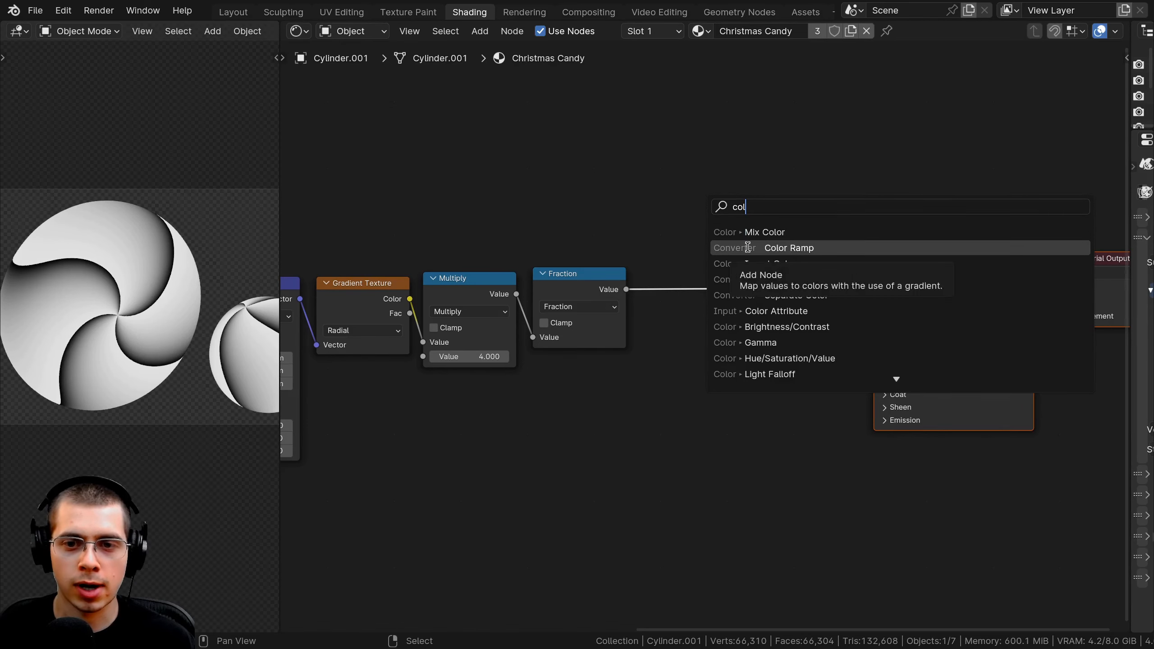
left_click(747, 247)
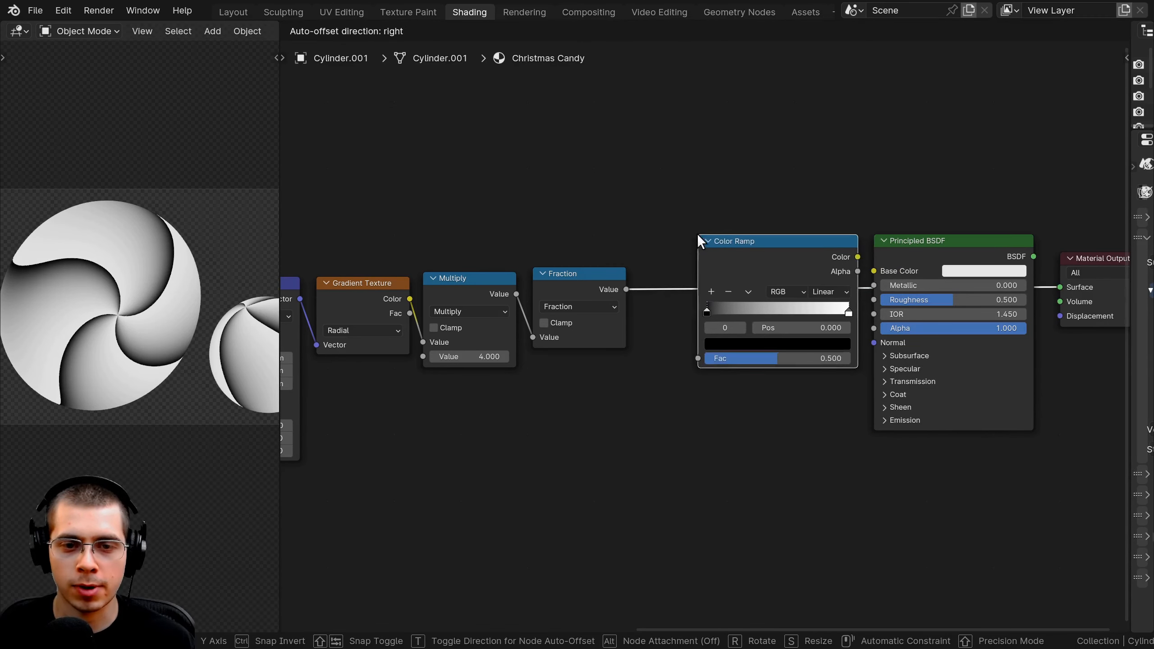
left_click(697, 234)
- Move the Color Ramp's black stop to position 0.693
scroll(743, 238, "up", 2)
scroll(159, 313, "up", 2)
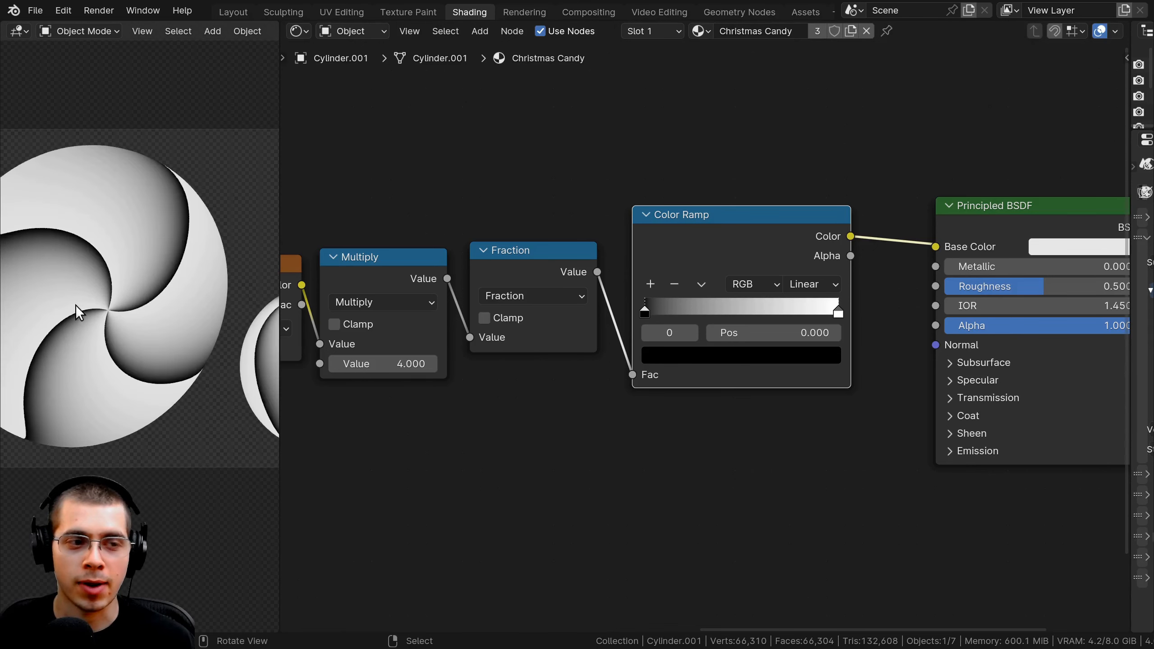
scroll(79, 313, "up", 3)
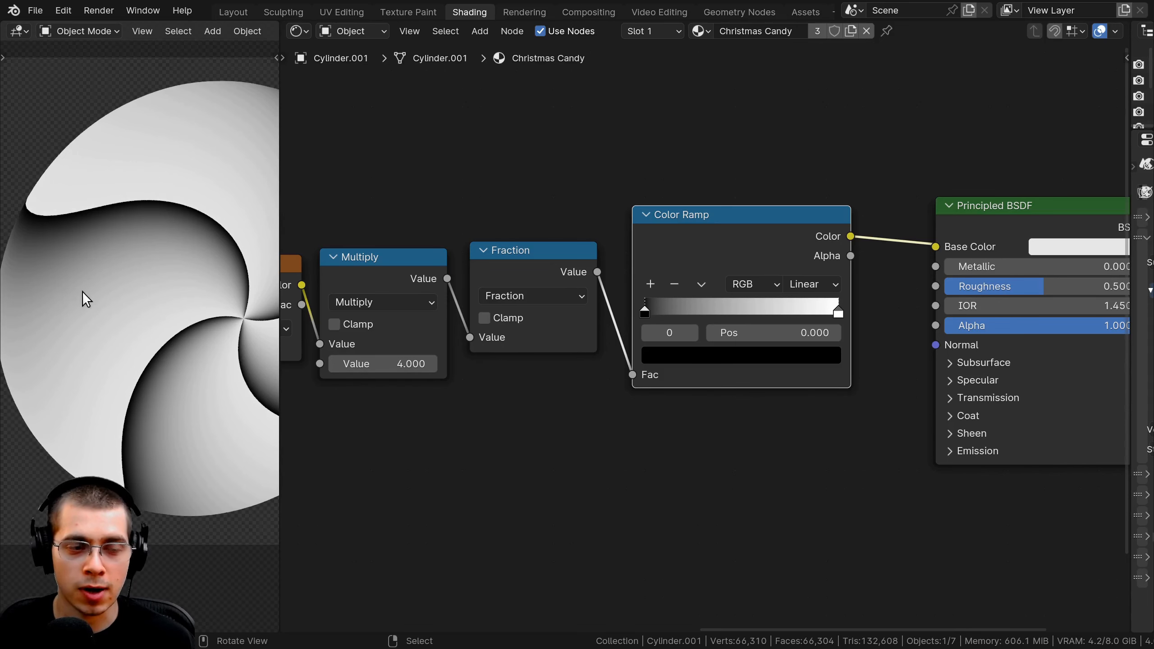
scroll(833, 337, "up", 2)
scroll(702, 334, "up", 1)
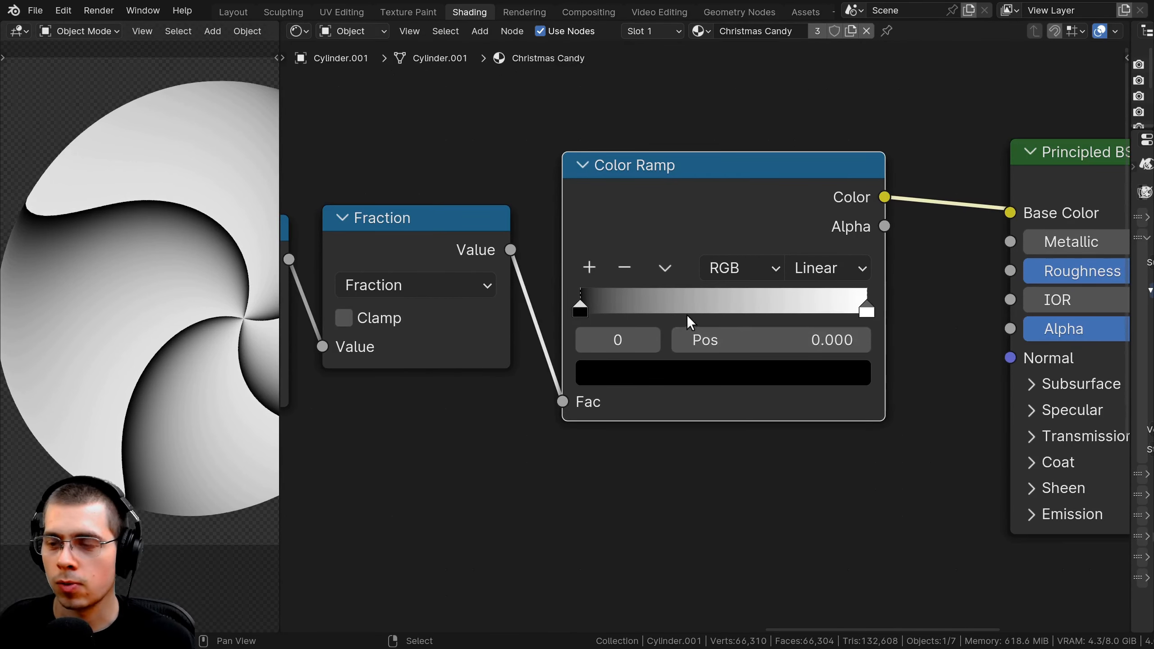
left_click_drag(585, 303, 787, 311)
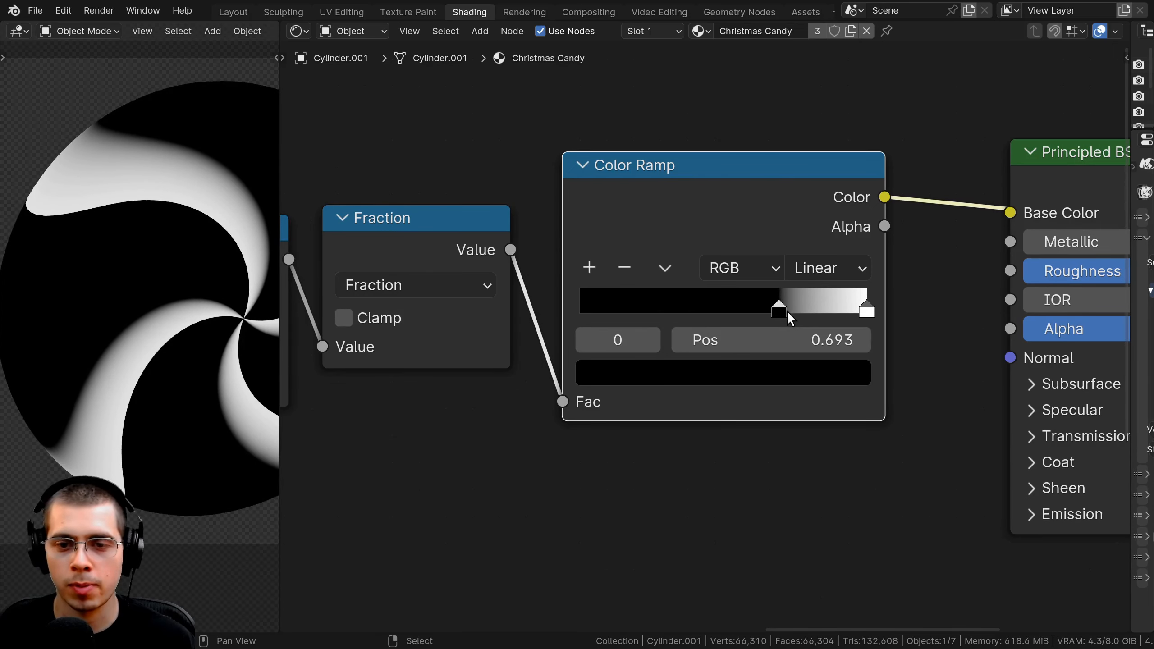
middle_click_drag(765, 330, 761, 325)
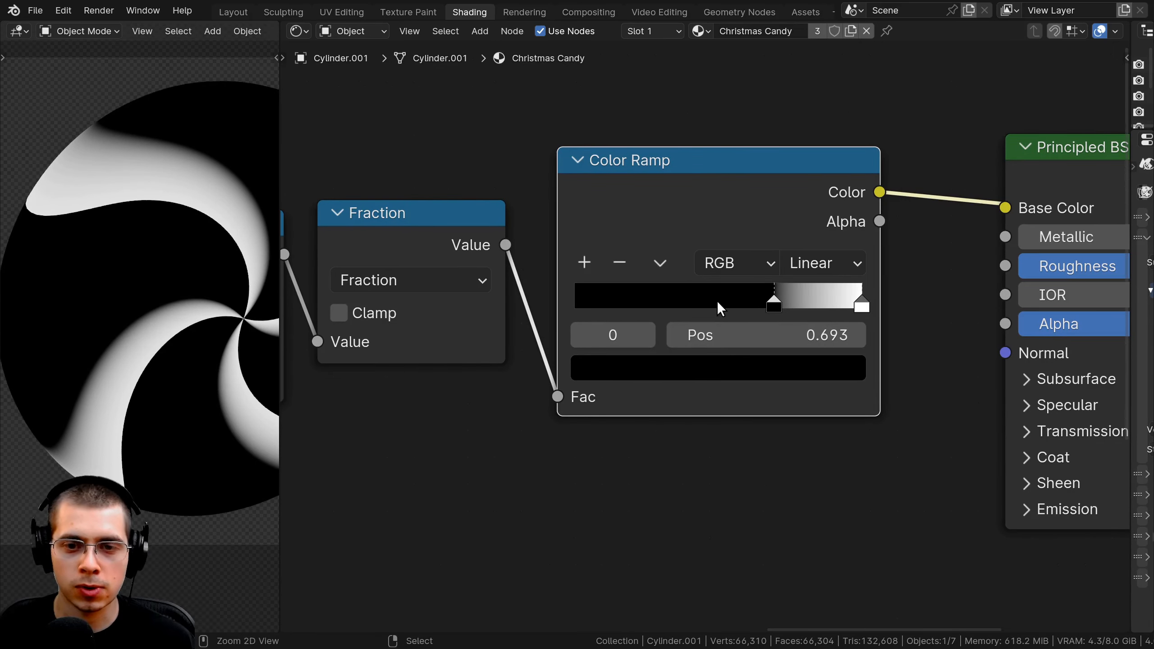
- Add another stop to the Color Ramp at position 0 and make it white
left_click(621, 299, "ctrl")
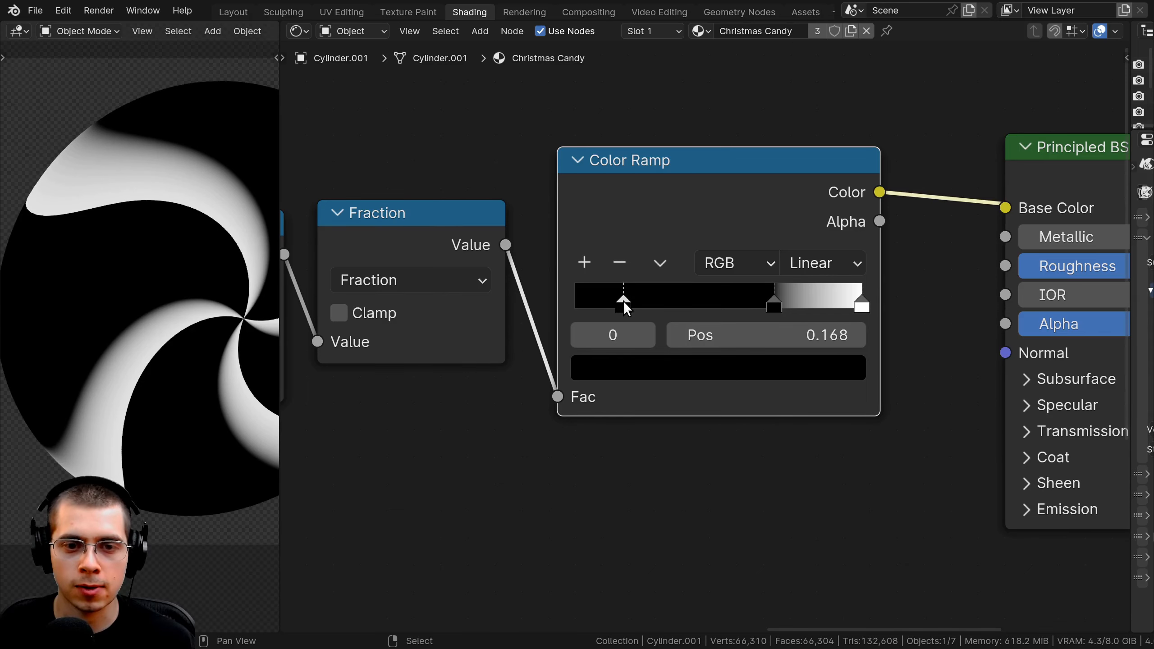
left_click_drag(623, 301, 565, 304)
scroll(650, 341, "down", 2)
left_click(630, 403)
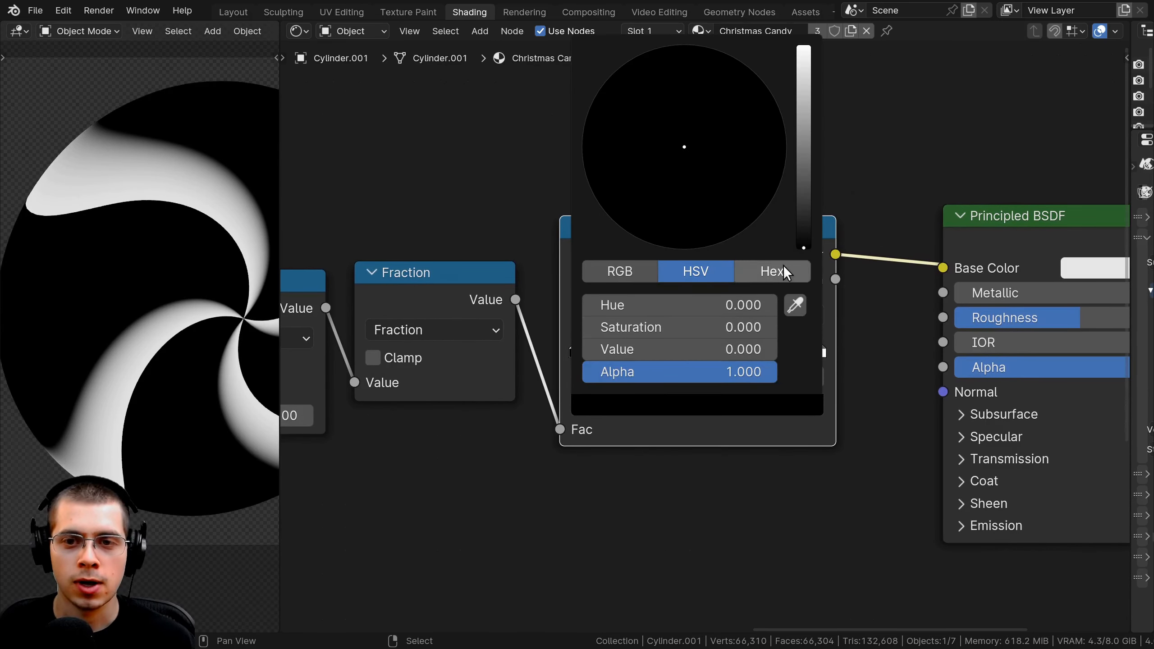
left_click_drag(803, 248, 803, 45)
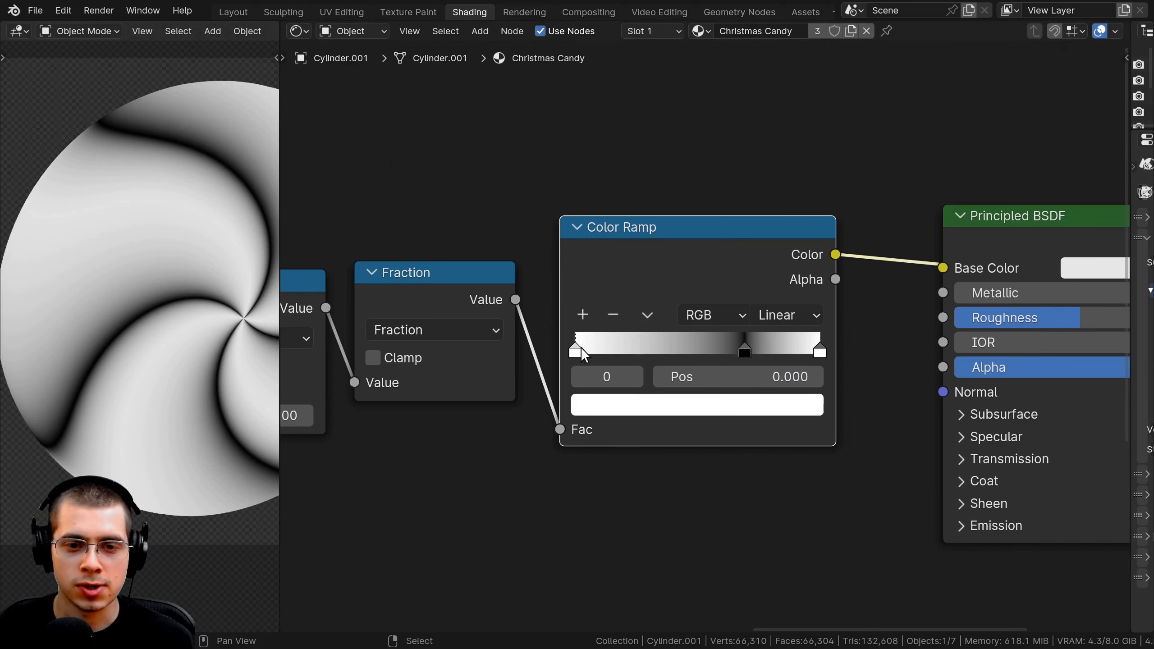
- Center the Color Ramp's black middle stop at position 0.495
left_click_drag(743, 358, 702, 354)
scroll(159, 328, "down", 2)
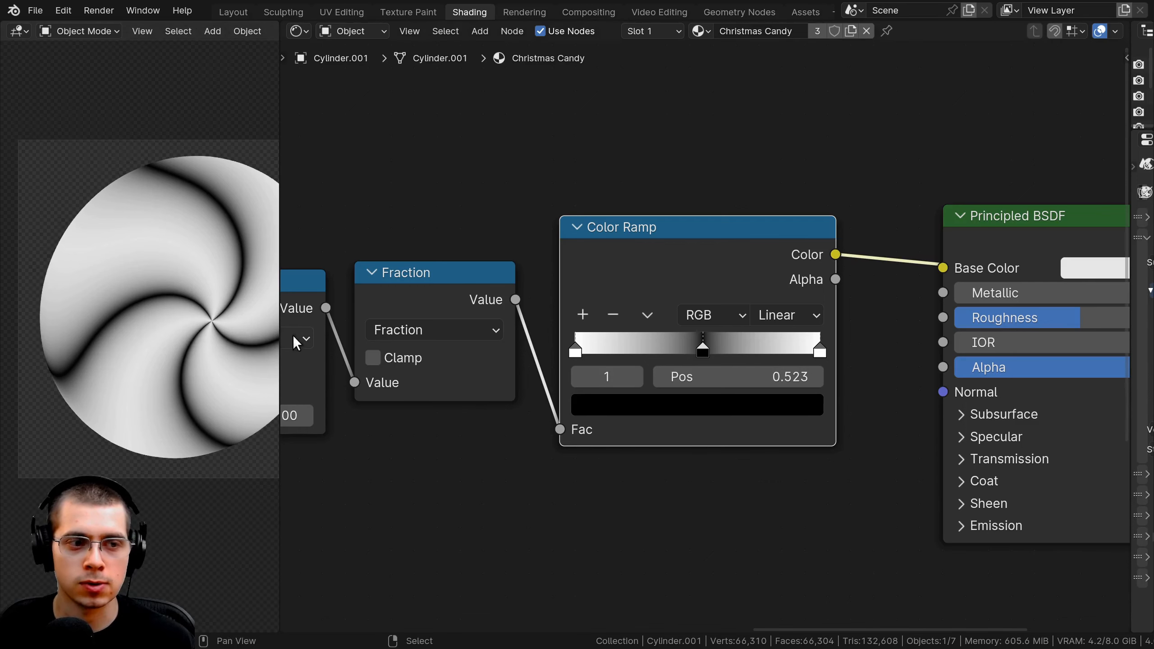
scroll(668, 345, "up", 2)
middle_click_drag(698, 349, 687, 344)
left_click_drag(691, 344, 681, 338)
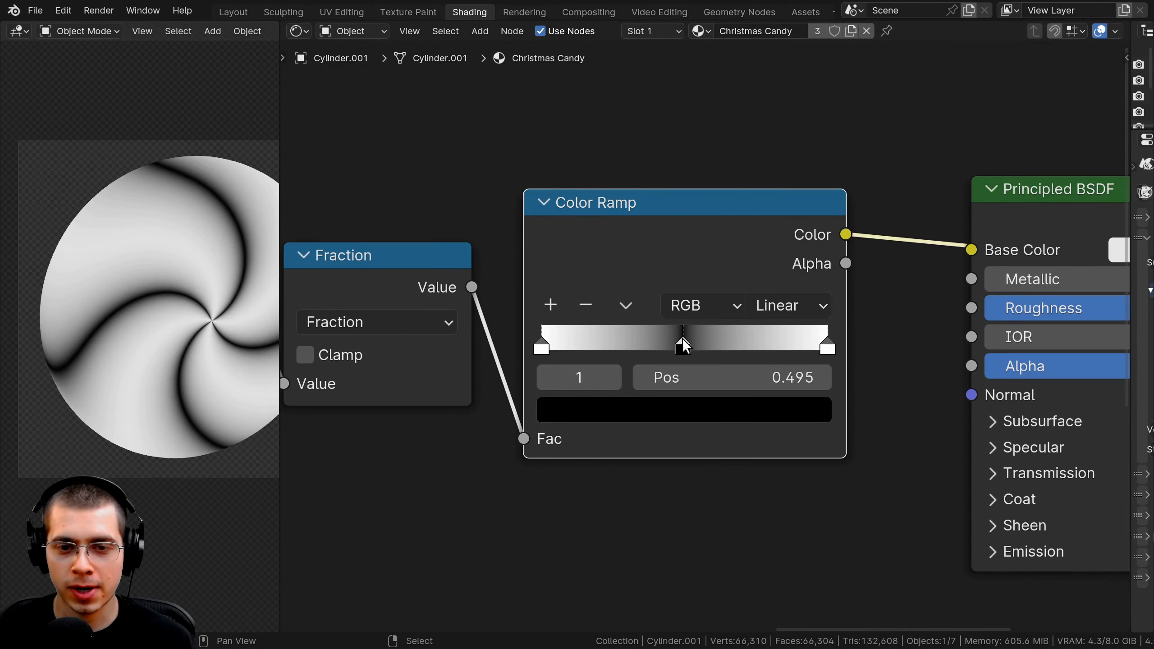
- Change the Color Ramp's middle stop to a gray with a value of 0.193
left_click(703, 410)
left_click_drag(804, 247, 807, 148)
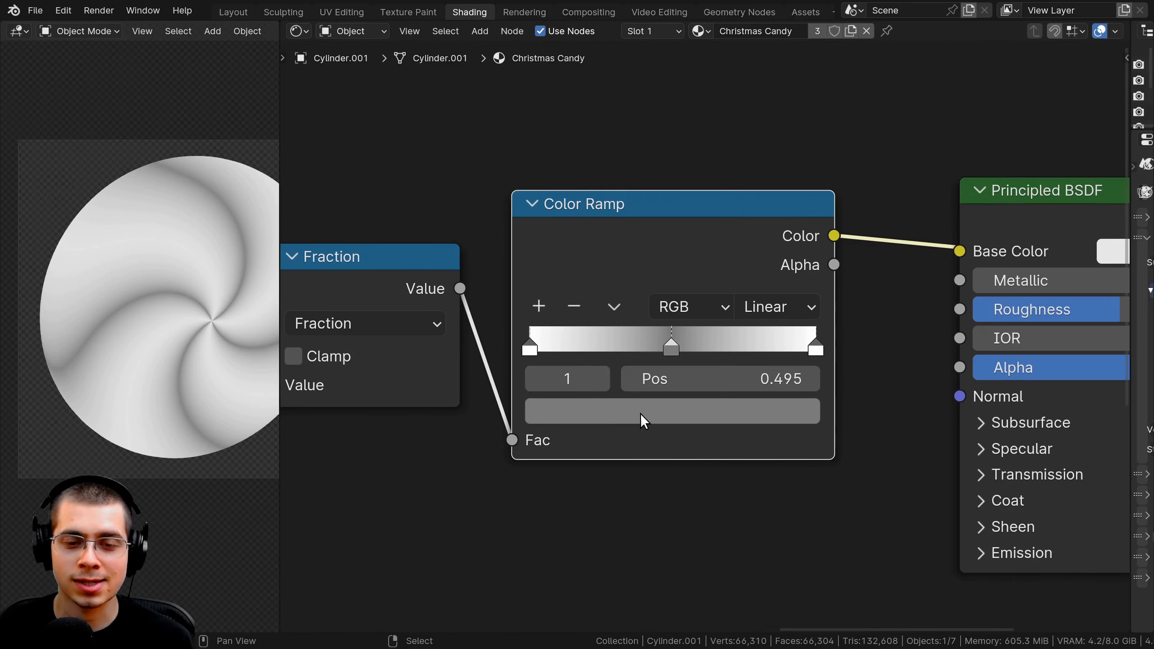
left_click(639, 413)
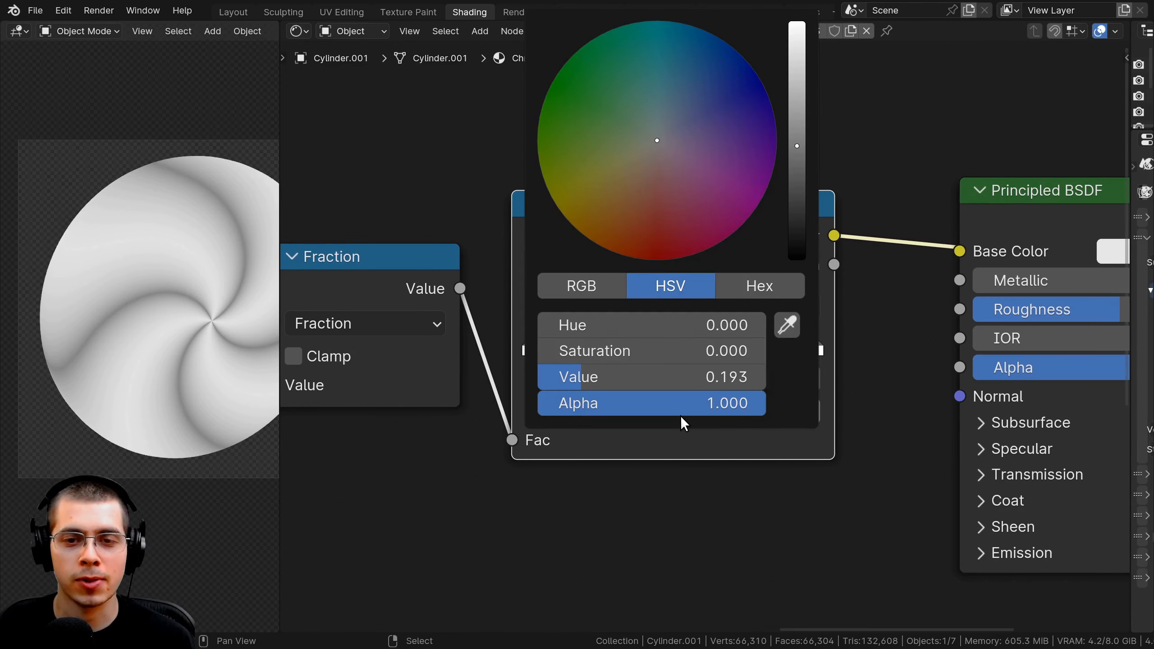
left_click(770, 292)
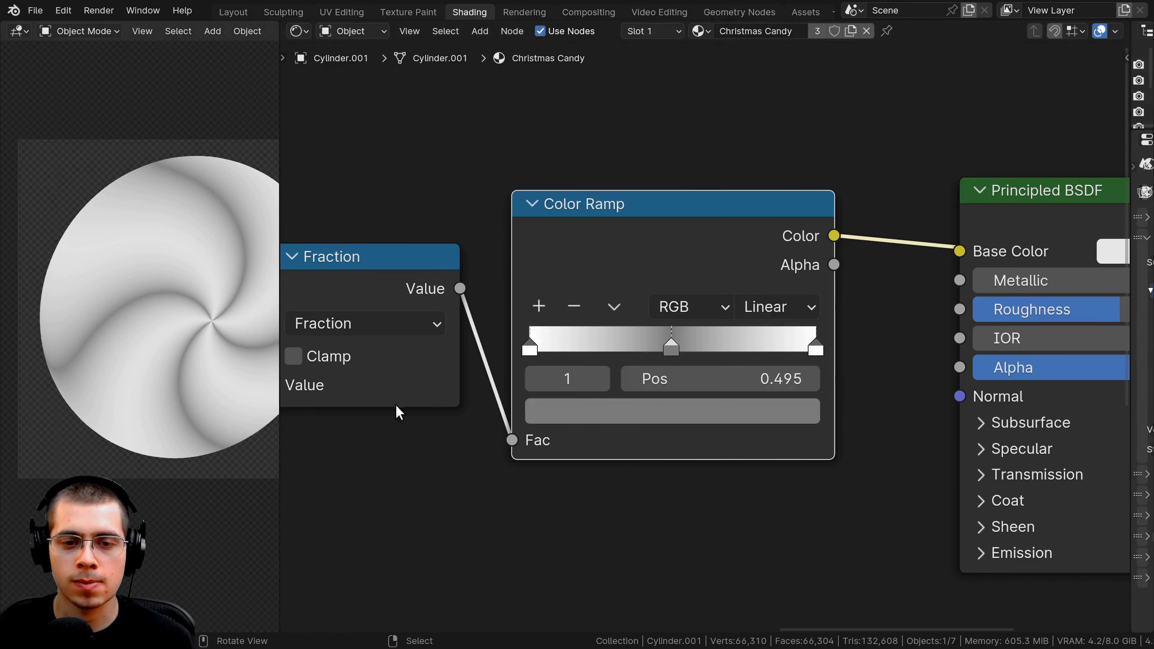
middle_click_drag(730, 341, 726, 339)
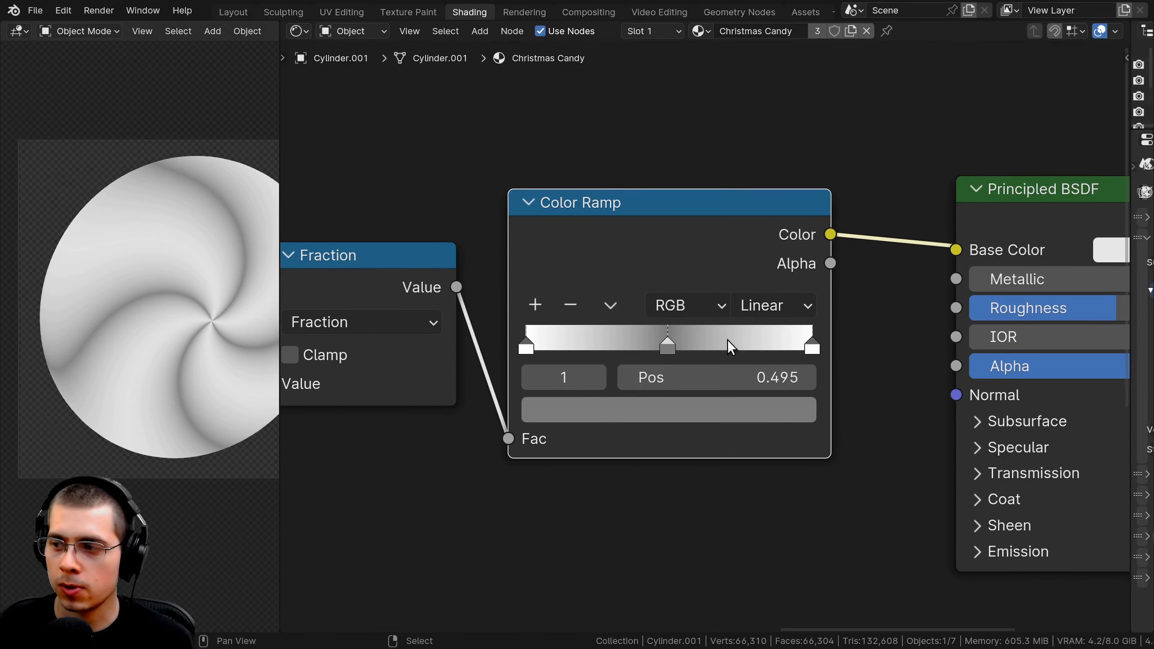
- Add two stops to the Color Ramp on either side of the middle gray stop, at positions 0.254 and 0.709
left_click(731, 339, "ctrl")
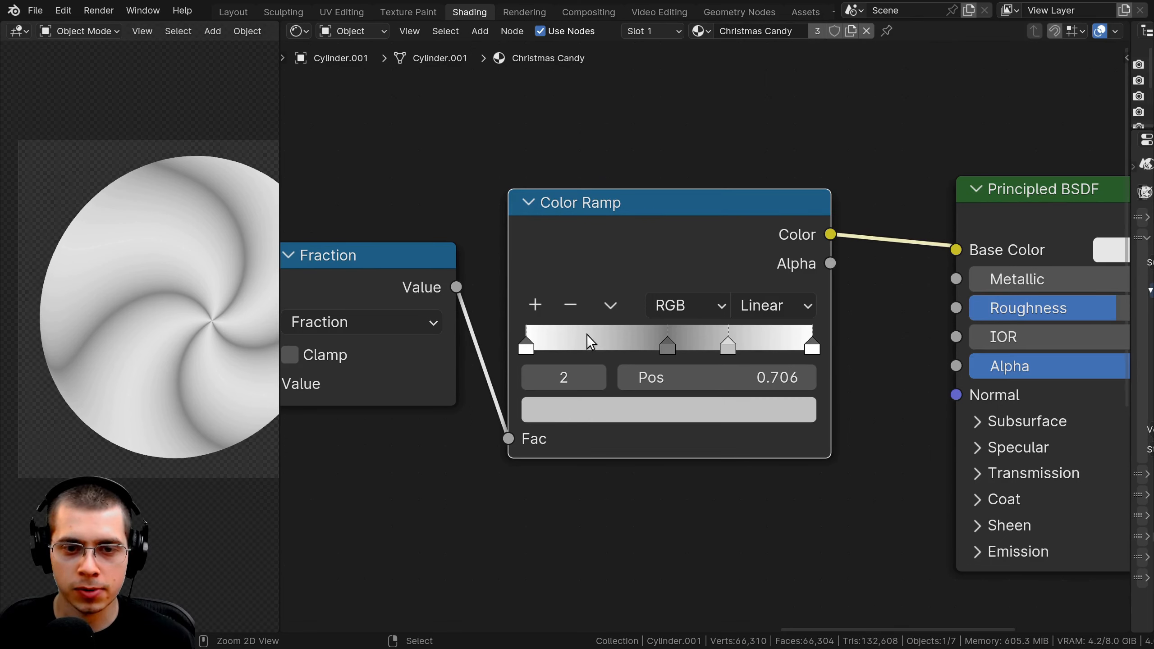
left_click(599, 340, "ctrl")
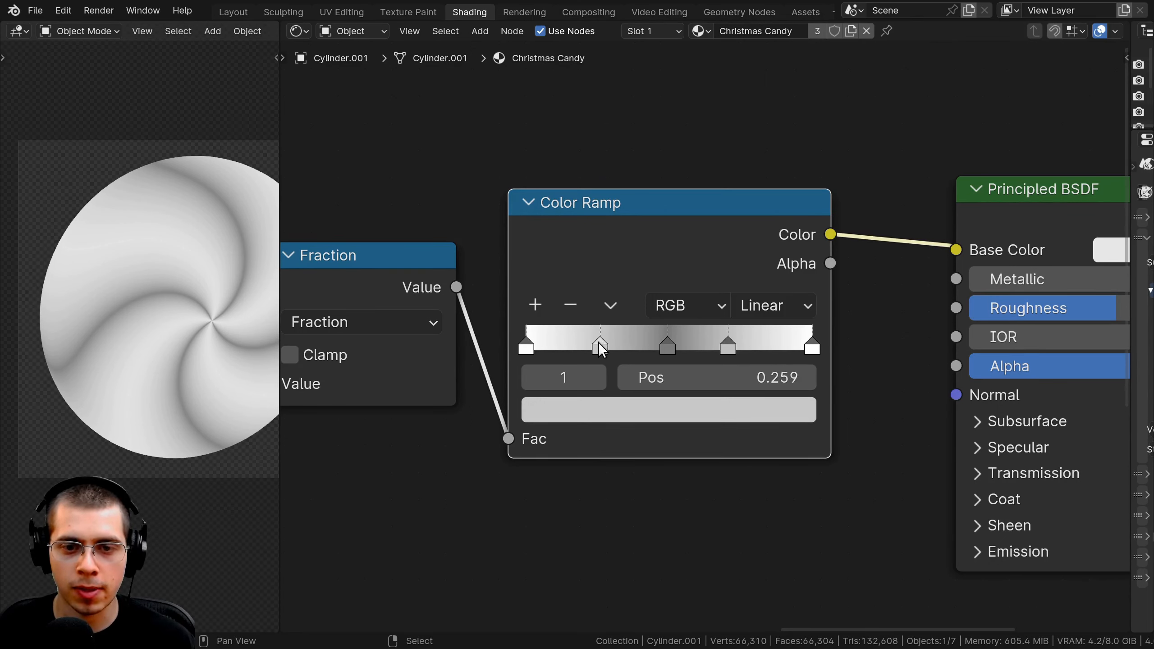
left_click(729, 344)
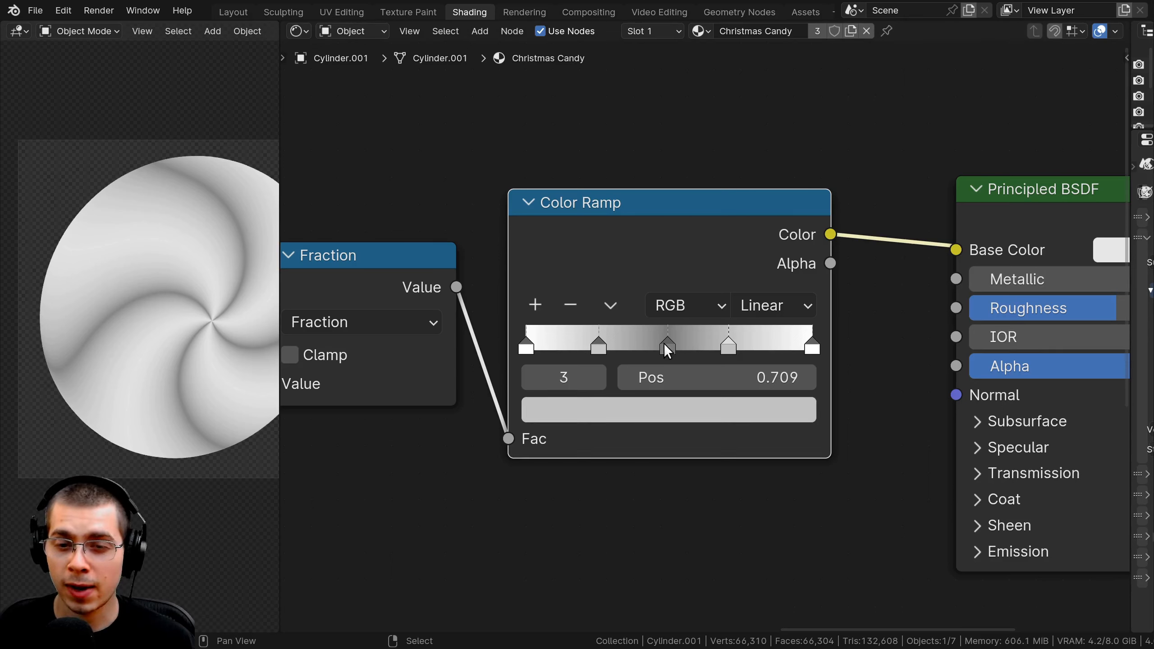
left_click(599, 344)
left_click(728, 345)
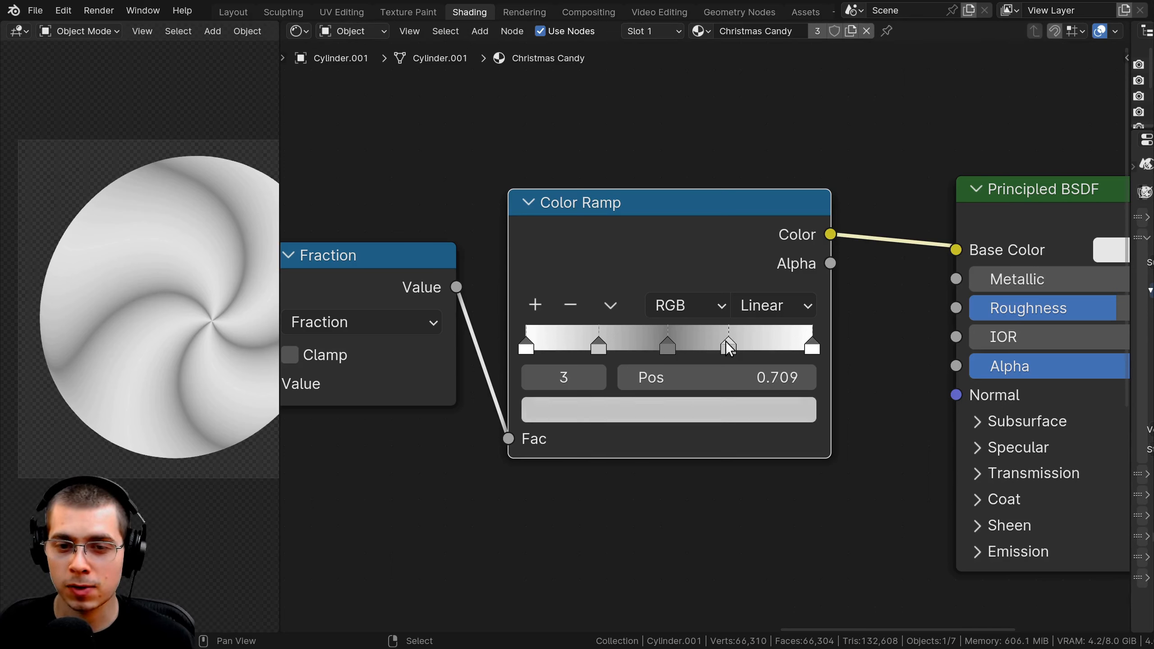
- Set the color of the Color Ramp stop at position 0.254 to hex 7F7F7F
left_click(601, 341)
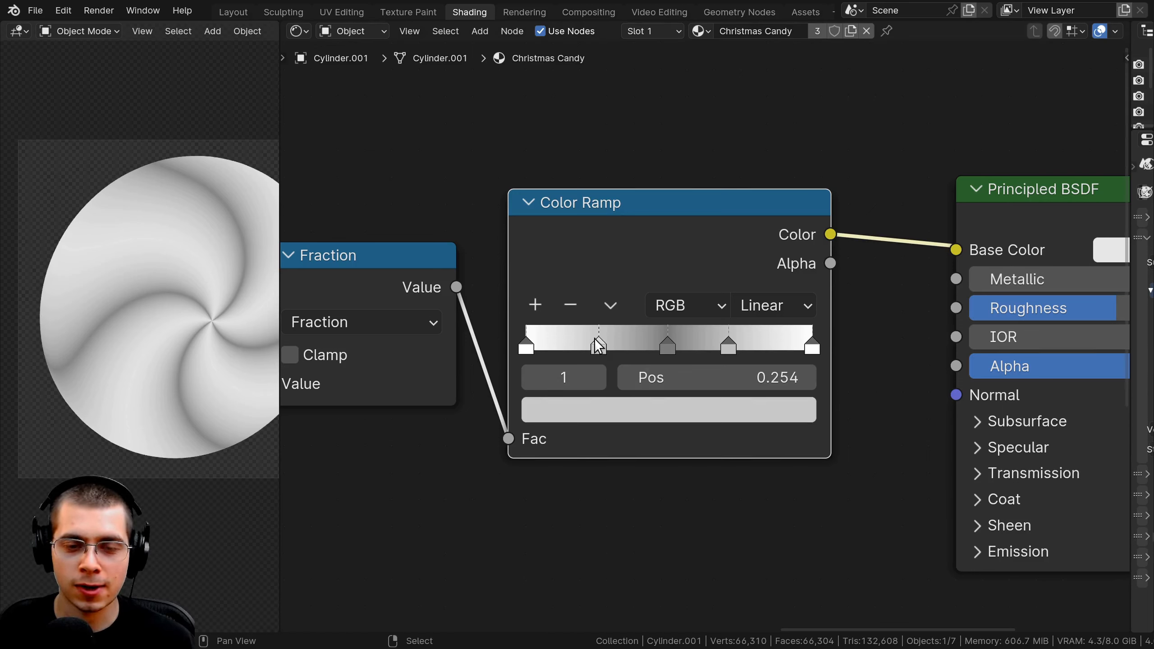
left_click(594, 407)
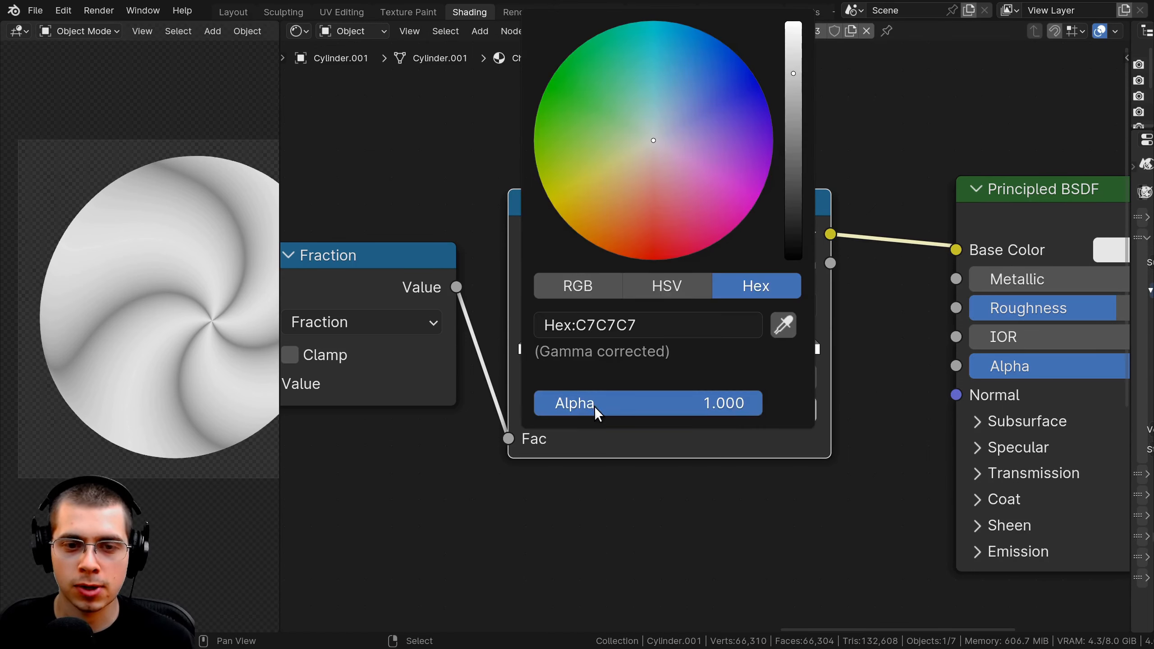
left_click(602, 325)
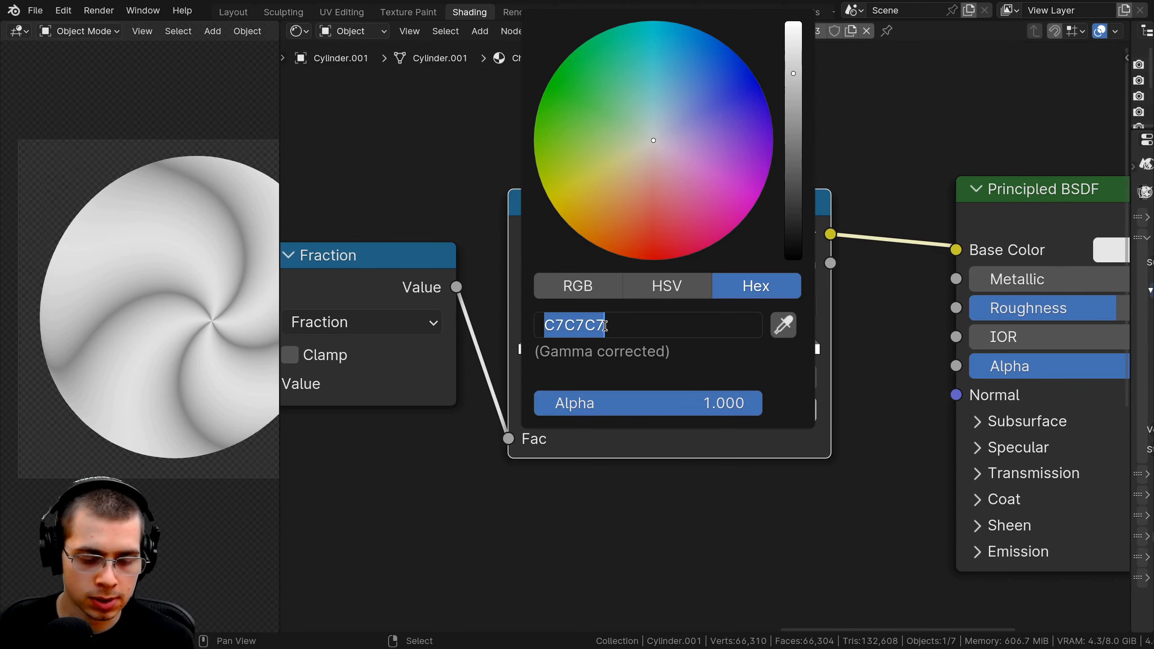
type("7f7f")
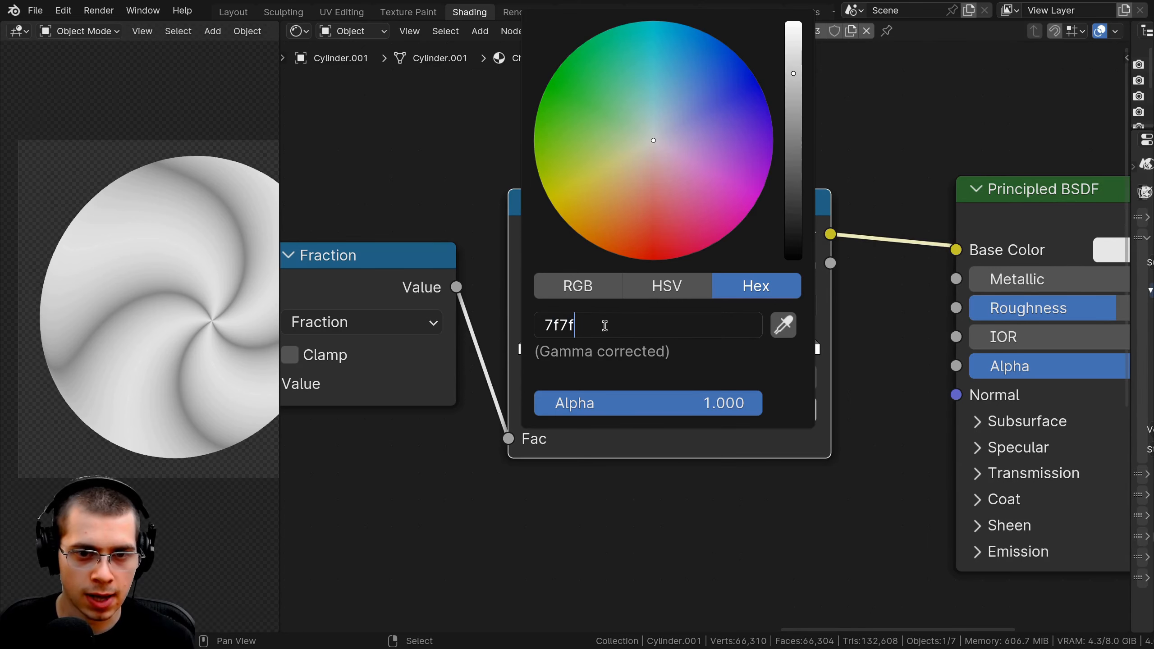
type("7f")
key("Return")
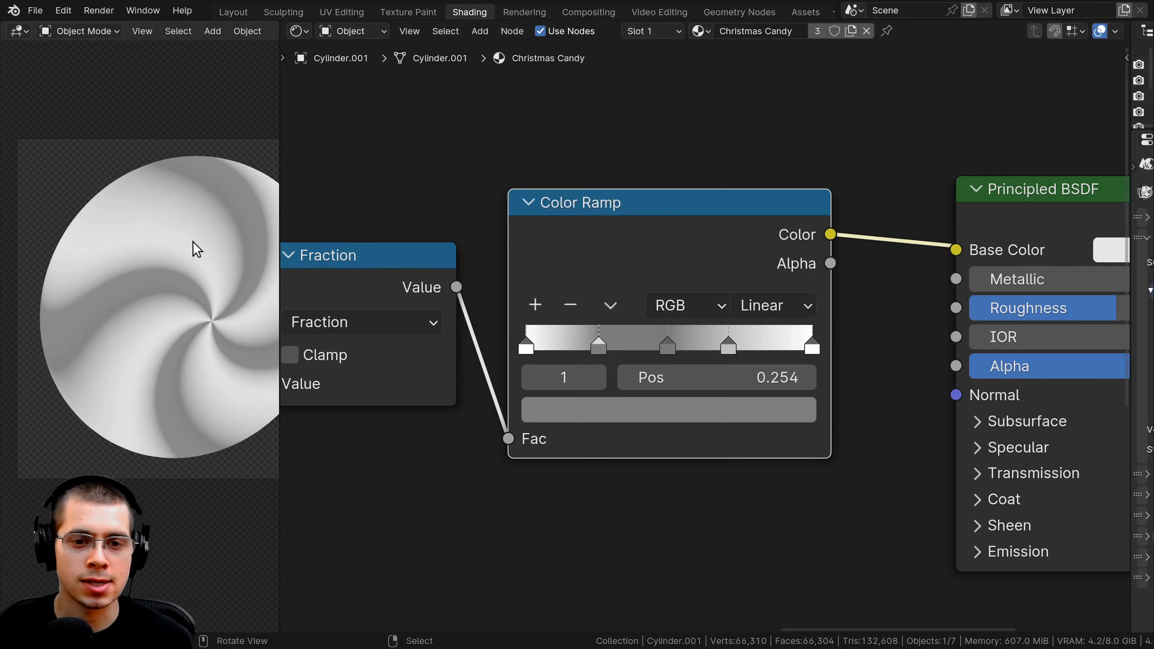
- Set the color of Color Ramp stop 3 to hex 7F7F7F and move it to position 0.729
middle_click_drag(619, 428, 625, 423)
left_click(733, 338)
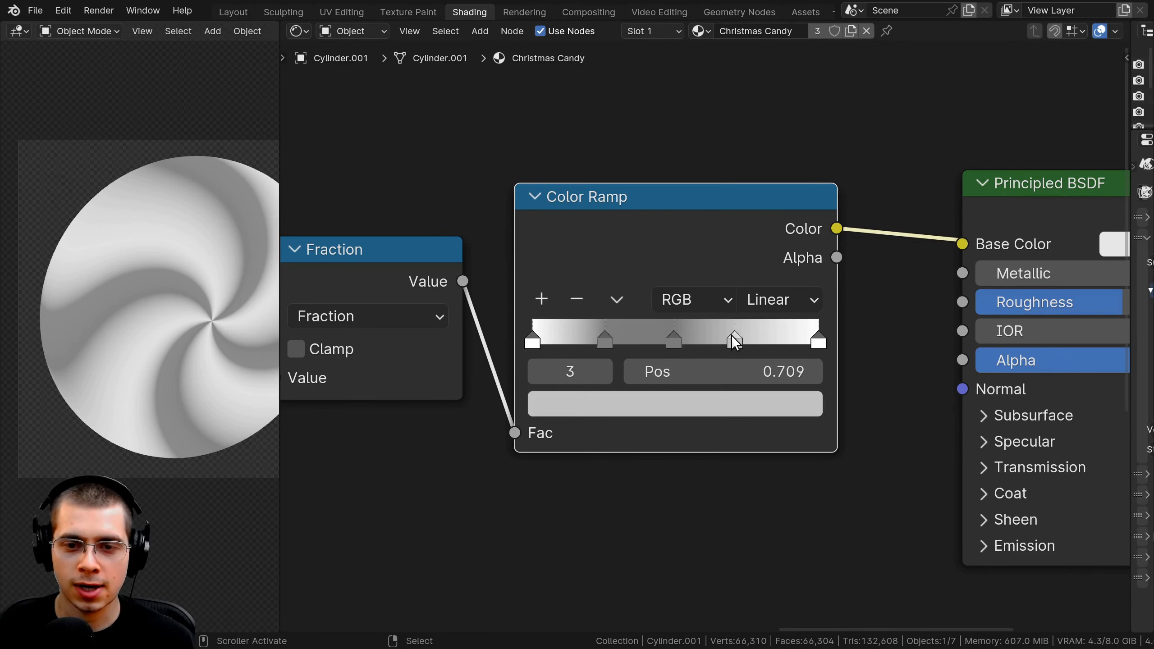
left_click(637, 404)
left_click(647, 330)
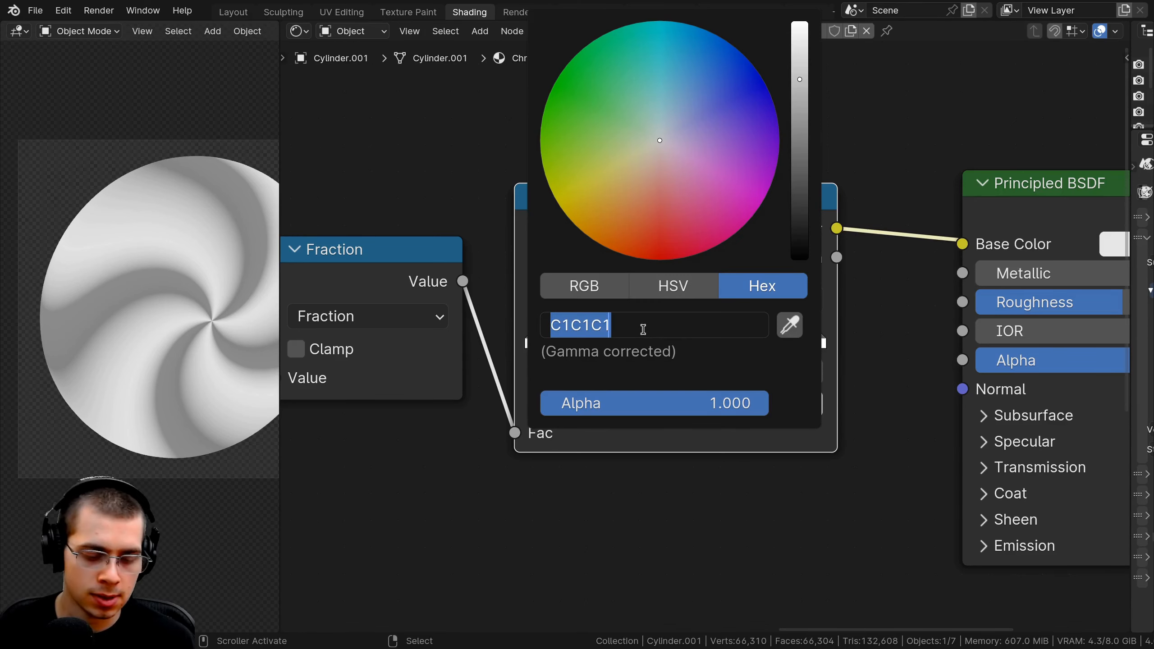
type("7f7f")
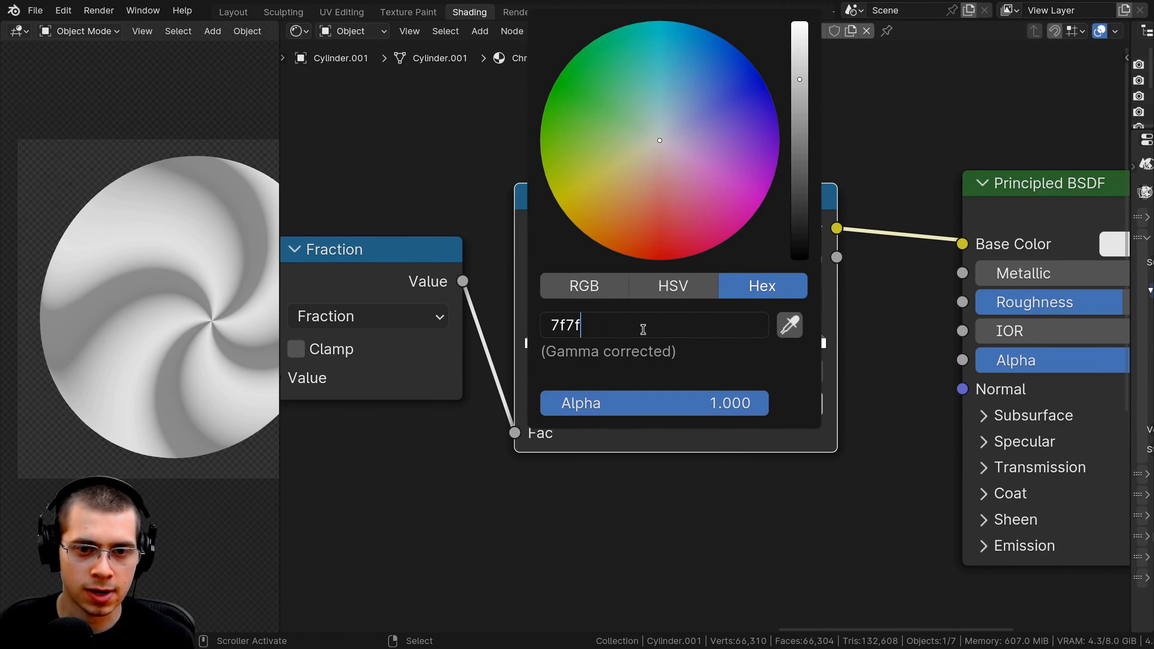
type("7f")
key("Return")
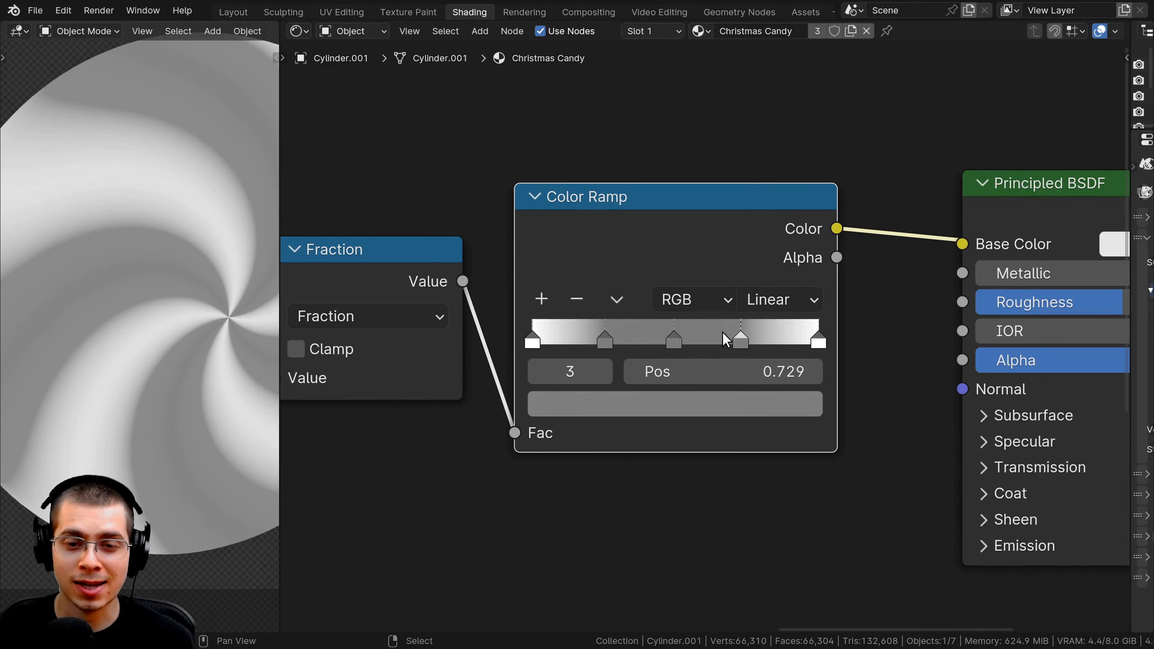
- Inspect how the gray and white swirl shading runs across the candy disc
middle_click_drag(154, 318, 230, 323, "shift")
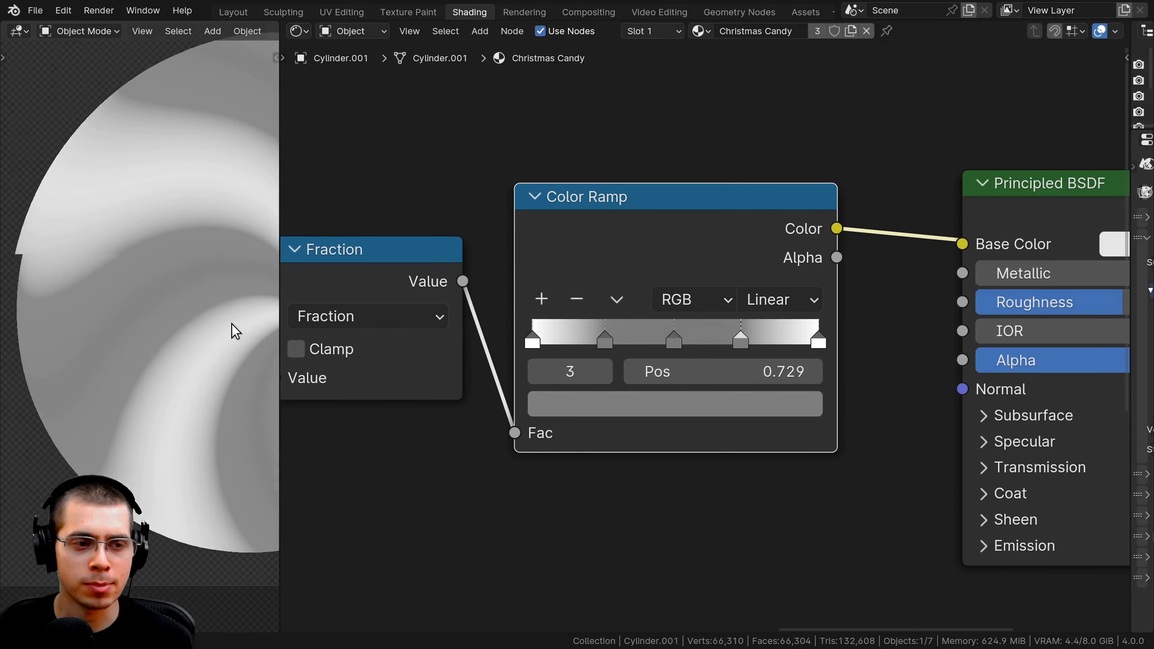
middle_click_drag(155, 260, 86, 307, "shift")
scroll(81, 277, "down", 3)
scroll(86, 306, "up", 1)
middle_click_drag(129, 208, 66, 207, "shift")
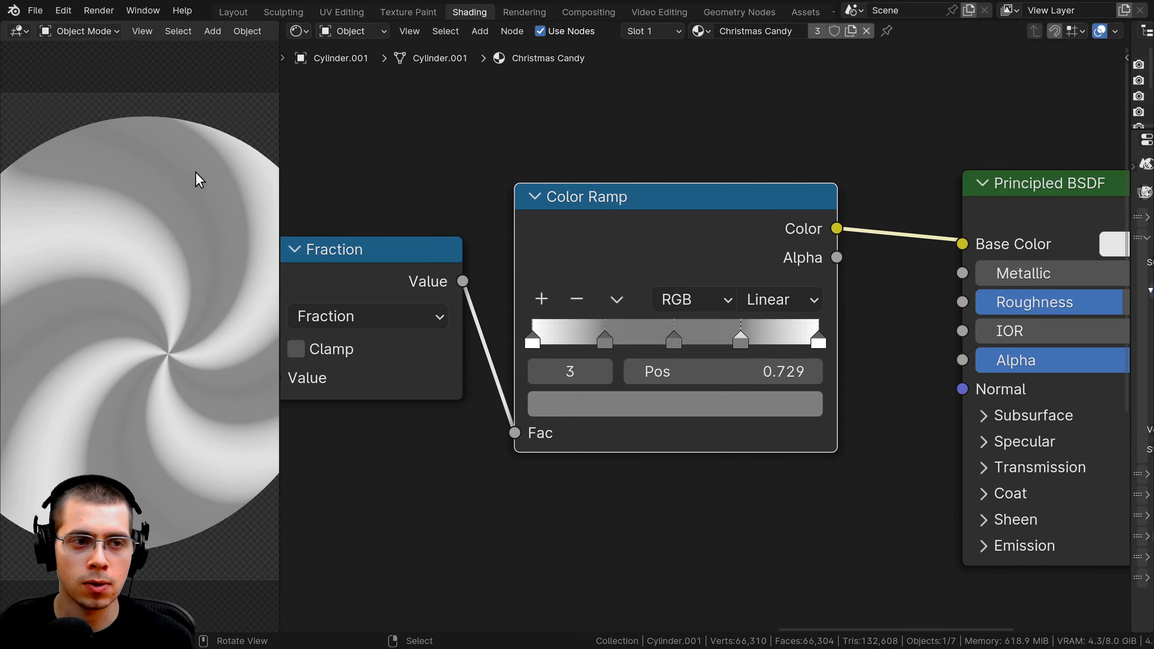
middle_click_drag(134, 179, 130, 181, "shift")
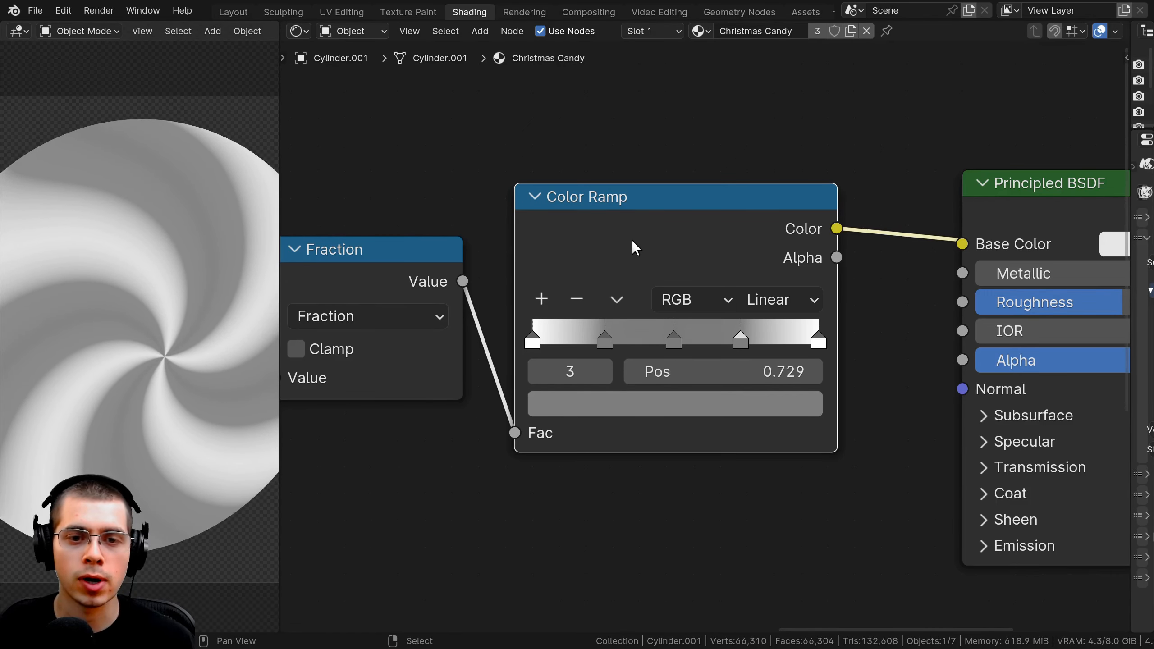
- Duplicate the Multiply and Fraction nodes together and place the copies above the Principled BSDF
middle_click_drag(530, 329, 519, 328)
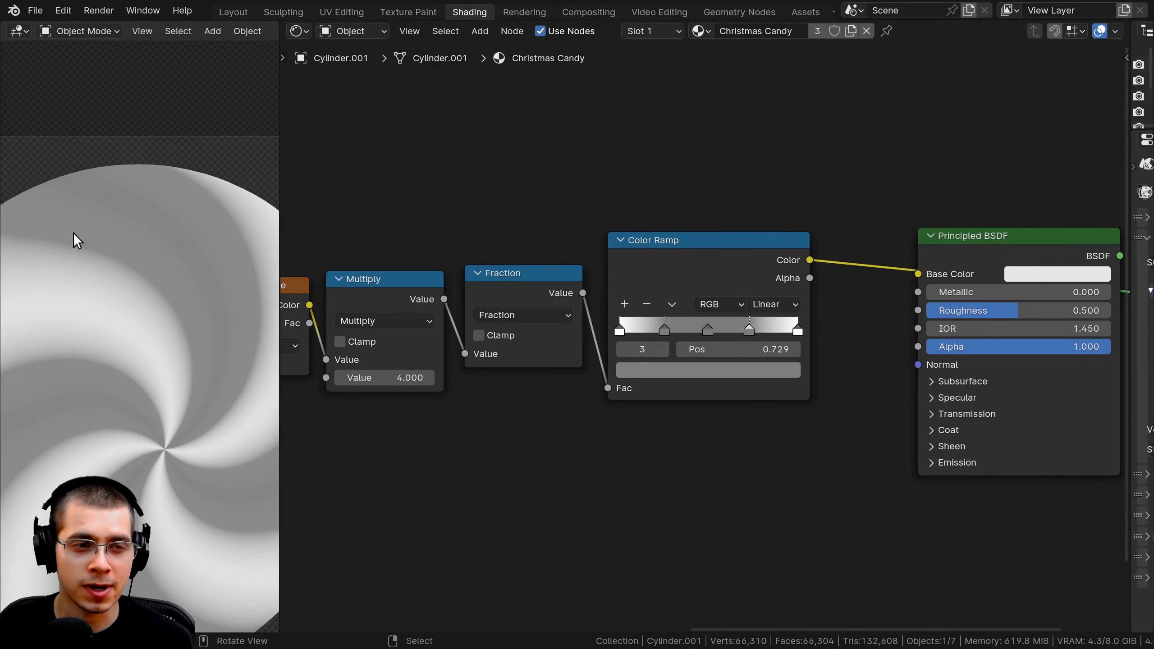
middle_click_drag(489, 440, 493, 441)
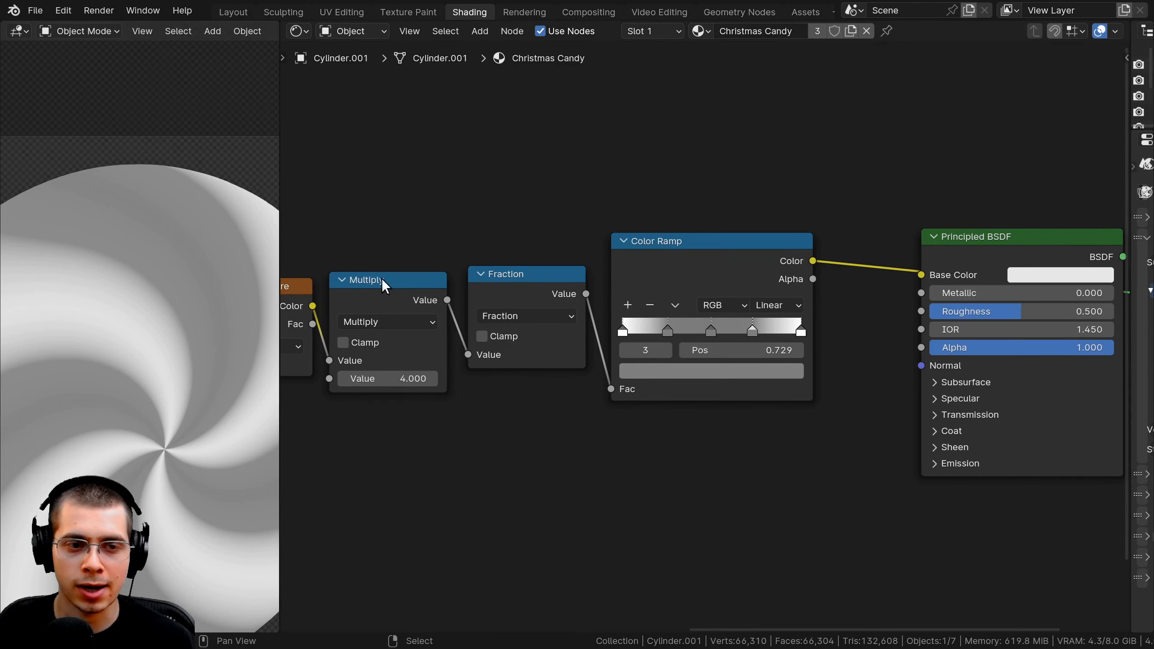
left_click(390, 285)
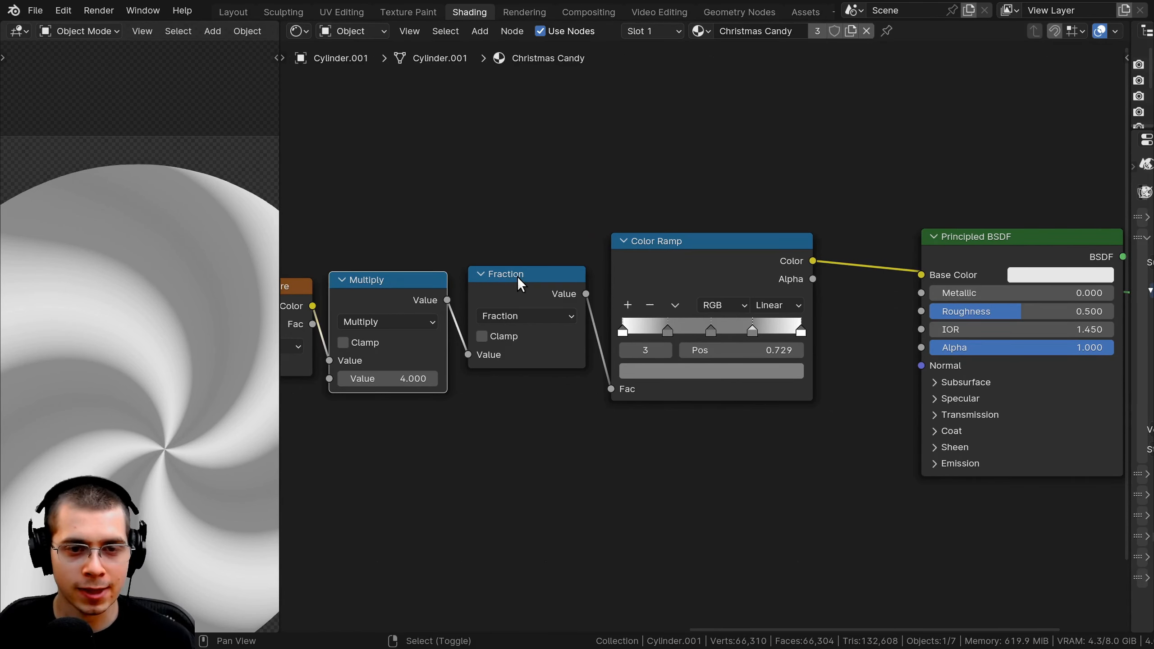
left_click(498, 286, "shift")
scroll(519, 296, "down", 2)
key("shift+d")
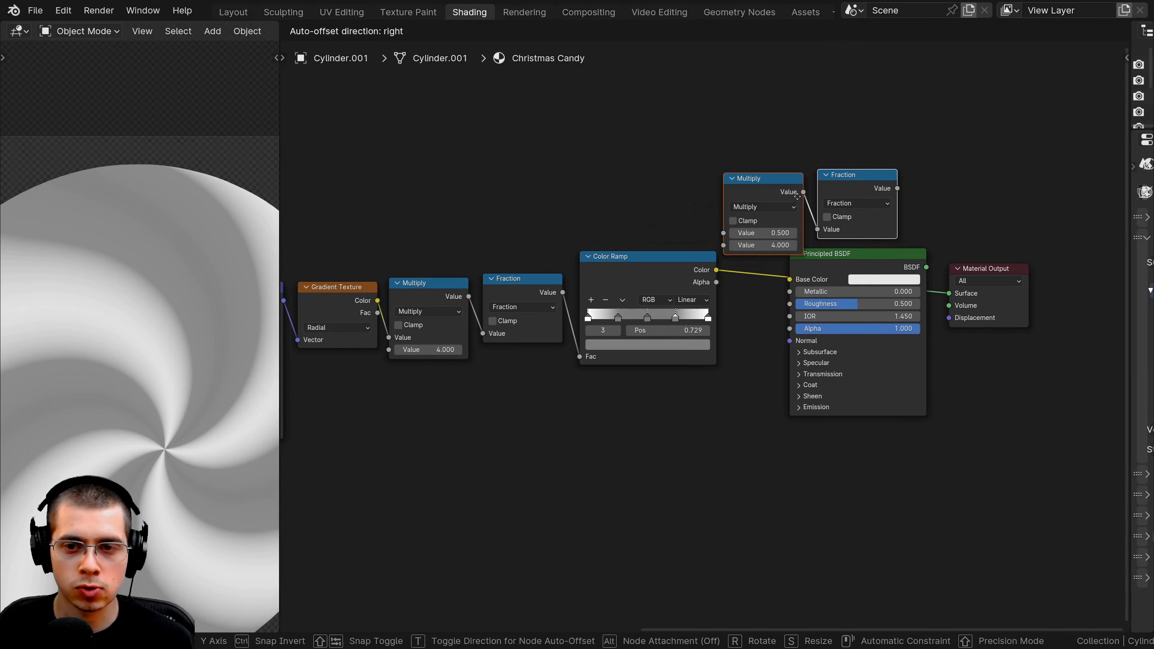
left_click(818, 211)
- Connect the Color Ramp's Color output to the first Value input of the duplicated Multiply node
middle_click_drag(818, 212, 741, 233)
scroll(741, 234, "up", 2)
scroll(670, 285, "up", 1)
left_click(509, 291)
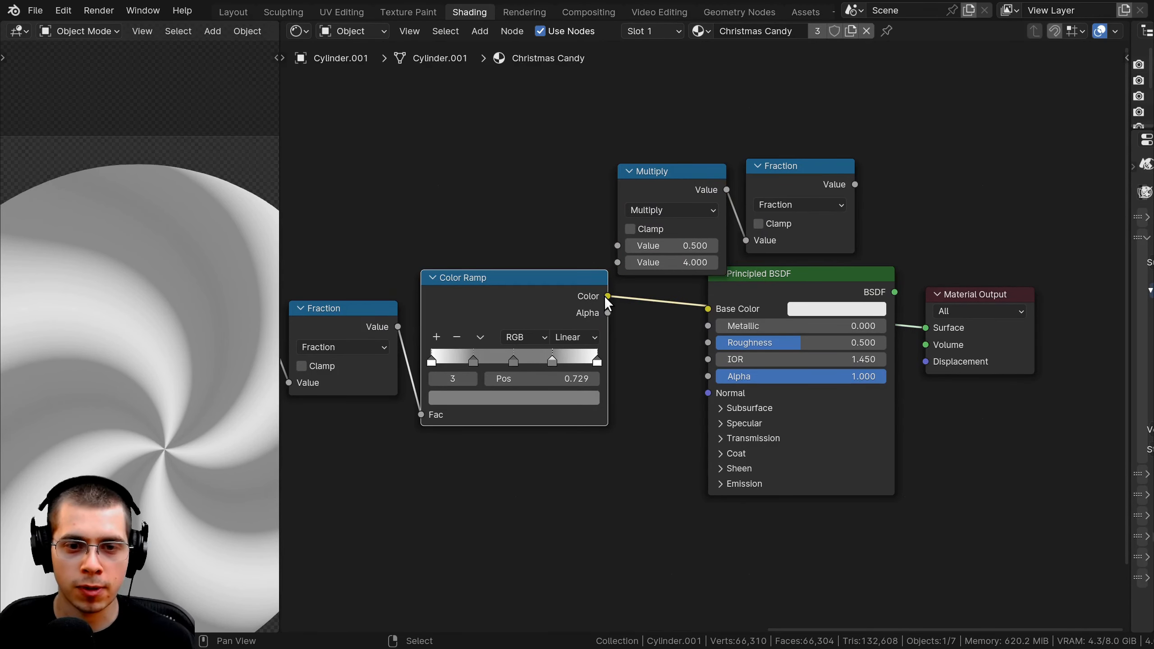
left_click_drag(608, 296, 541, 242)
left_click_drag(617, 244, 617, 244)
scroll(811, 340, "down", 2)
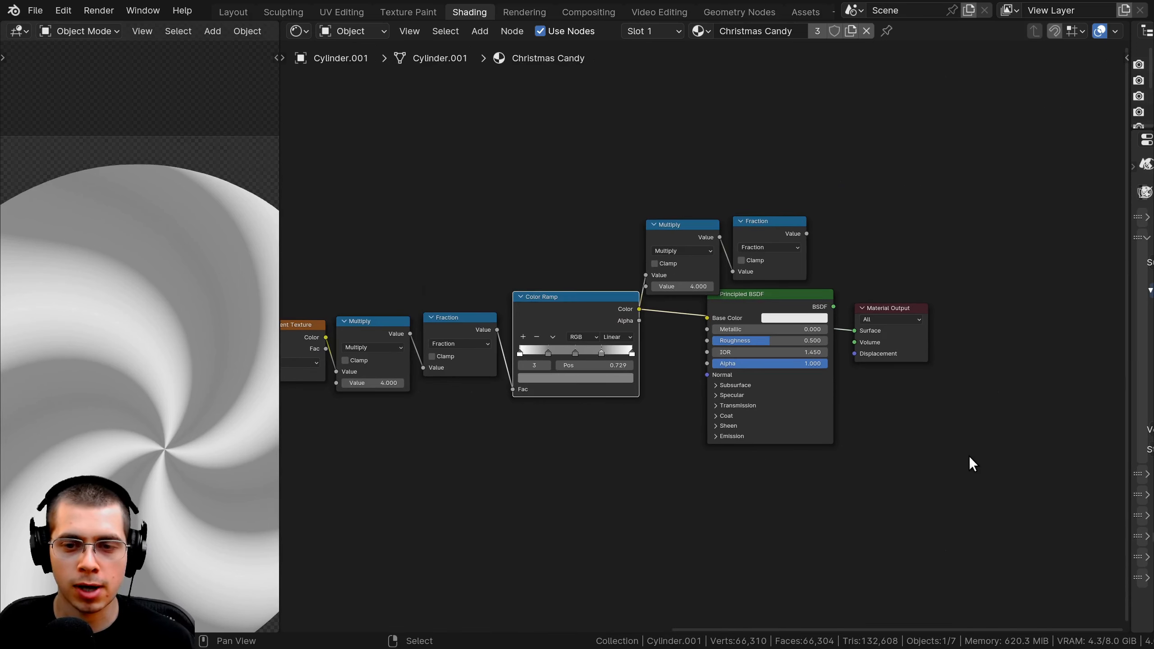
- Shift the Principled BSDF and Material Output farther along and line up the duplicated Multiply and Fraction after the Color Ramp
left_click_drag(760, 303, 925, 296)
left_click_drag(809, 181, 689, 295)
scroll(795, 303, "up", 1)
middle_click_drag(794, 303, 792, 296)
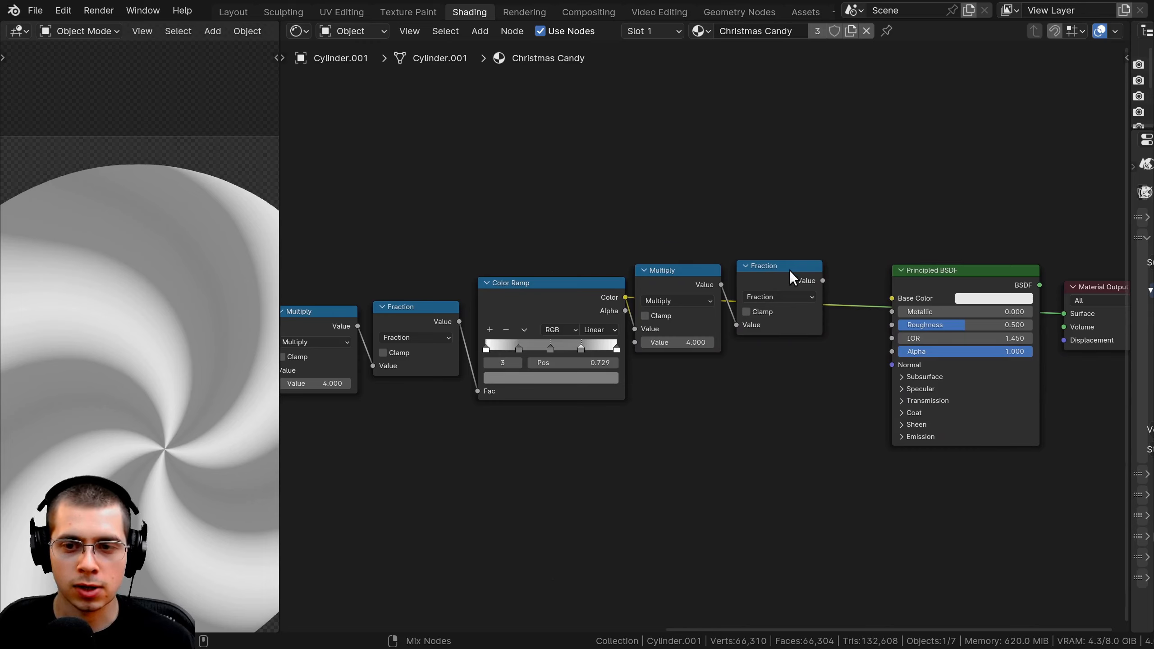
- Preview the duplicated Fraction node's output on the candy and align it with its Multiply node
left_click(789, 272, "ctrl+shift")
middle_click_drag(109, 381, 142, 369, "shift")
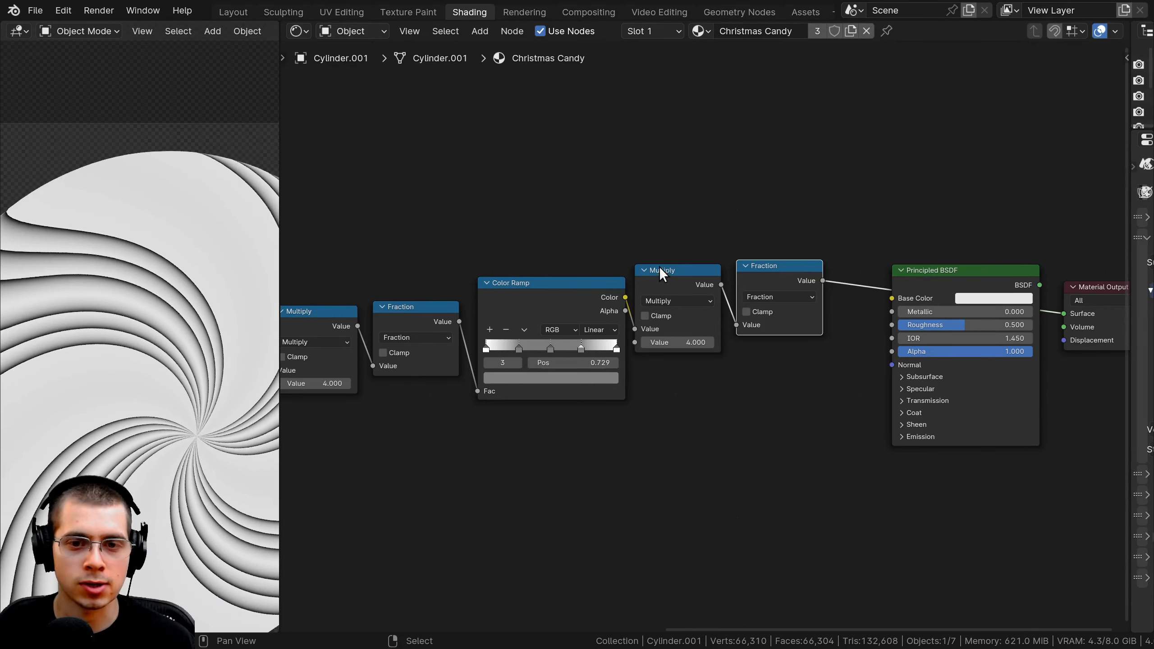
left_click_drag(665, 270, 668, 275)
left_click_drag(747, 272, 747, 275)
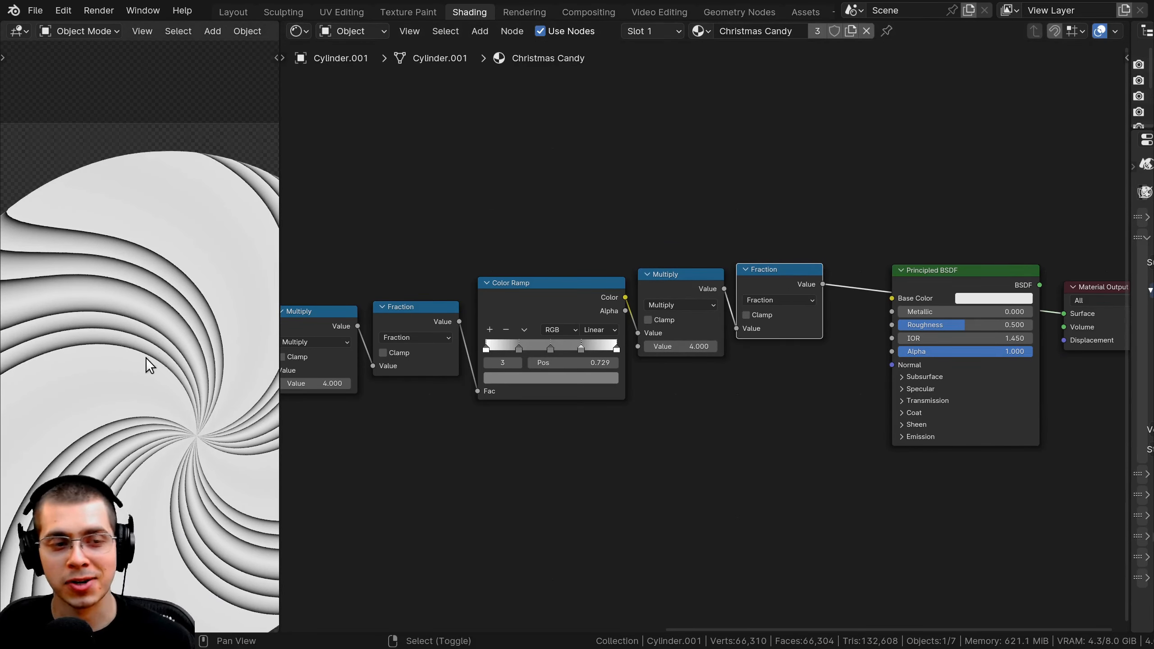
- Set the duplicated Multiply node's value to 5.6
middle_click_drag(146, 358, 123, 249)
middle_click_drag(212, 341, 126, 309, "shift")
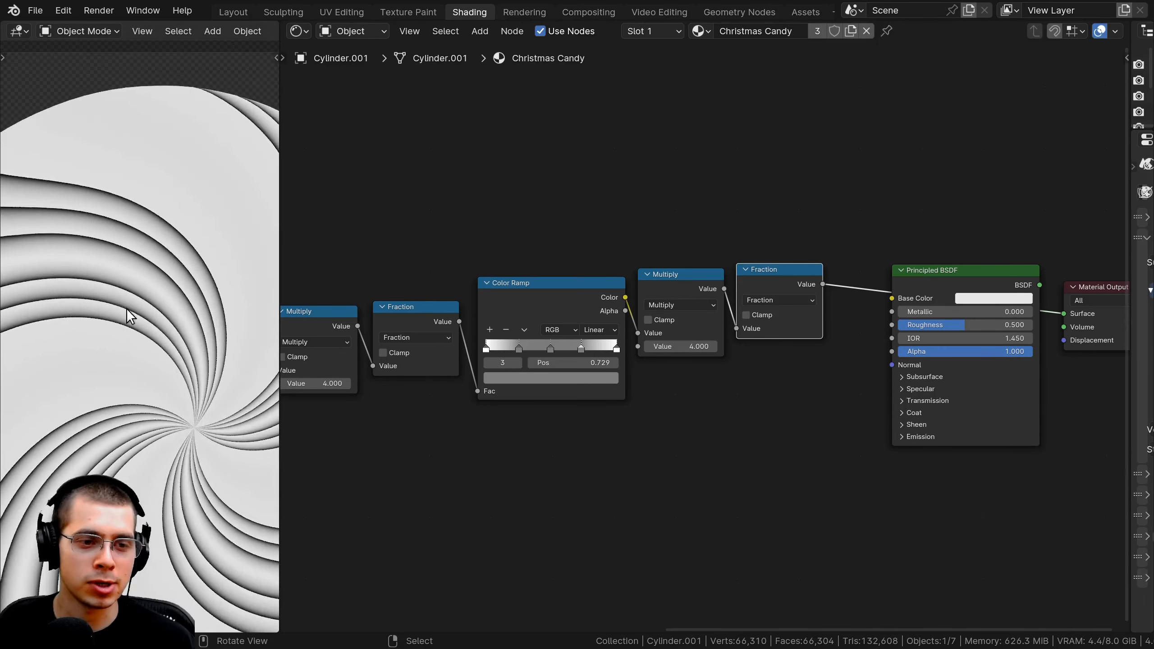
scroll(127, 310, "down", 2)
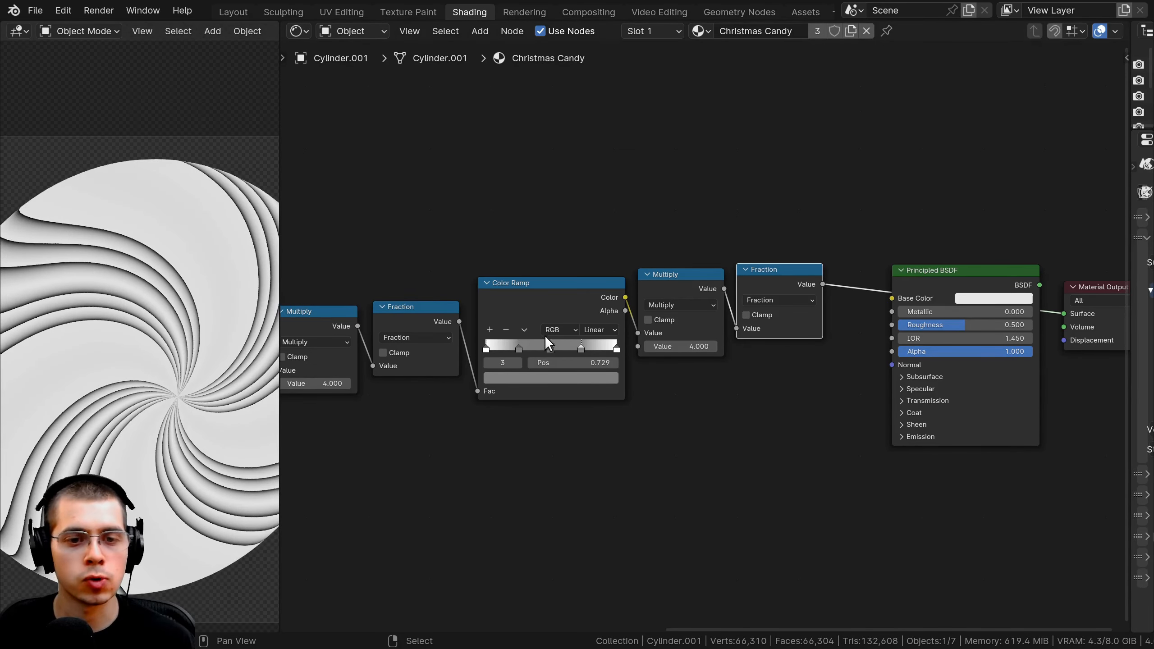
scroll(671, 349, "up", 2)
left_click(667, 351)
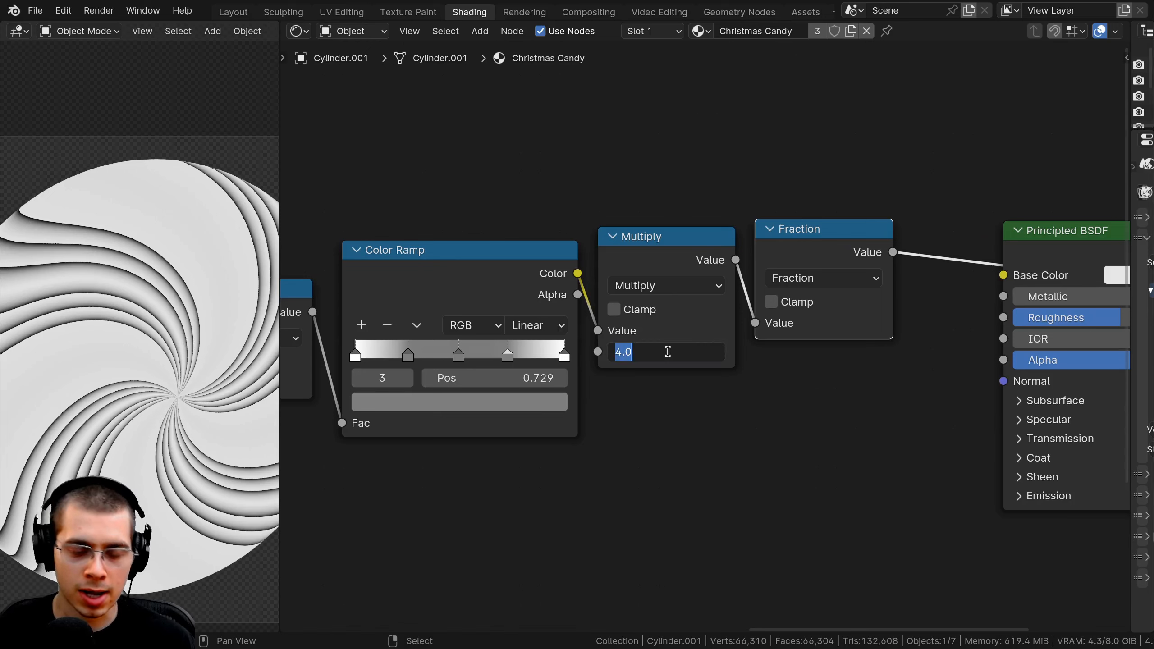
type("5.6")
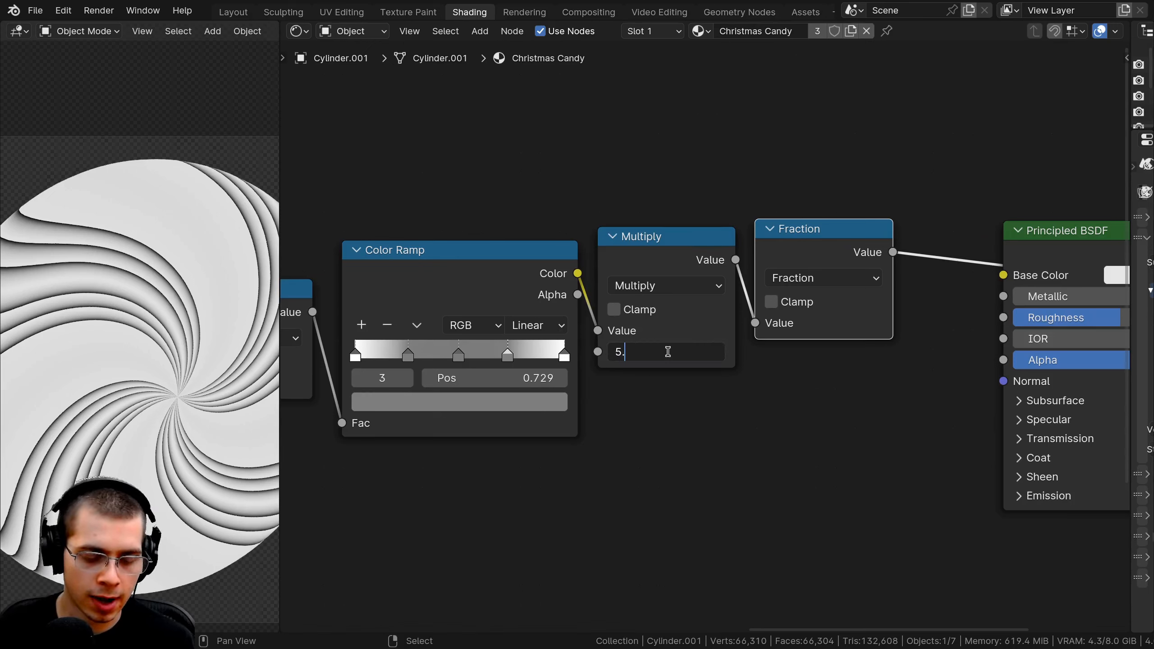
key("Return")
scroll(134, 312, "down", 2)
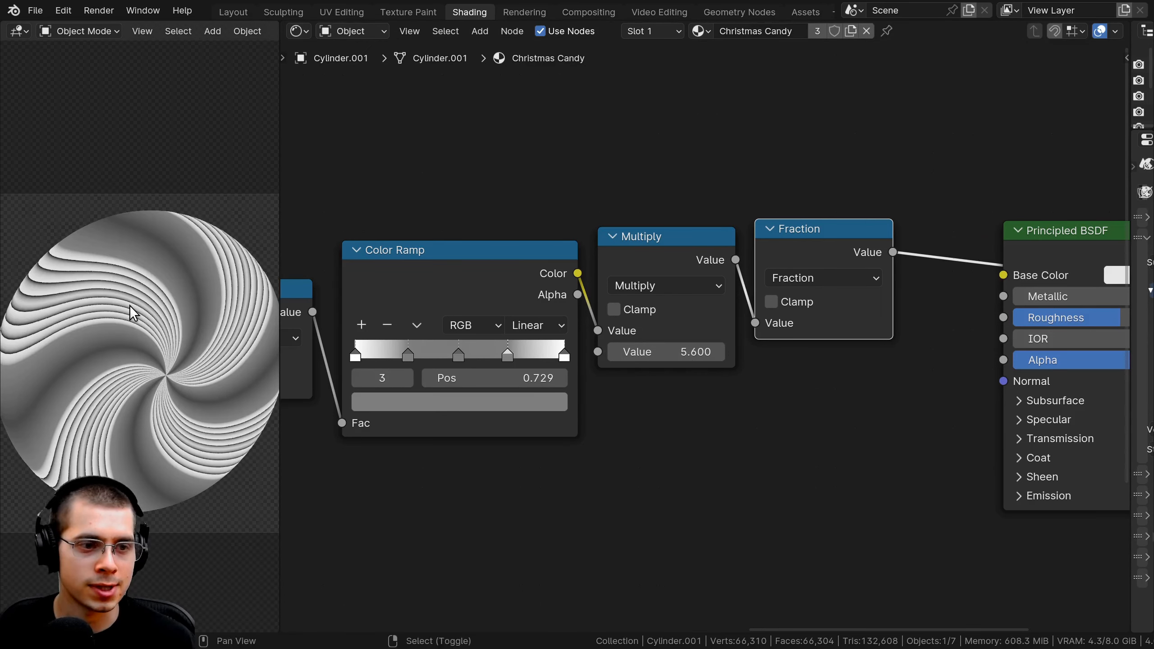
middle_click_drag(131, 314, 133, 303, "shift")
- Tidy the duplicated Multiply and Fraction nodes, and move the Principled BSDF and Material Output together to make room after them
left_click_drag(783, 226, 783, 231)
mouse_move(667, 351)
left_mouse_down()
mouse_move(784, 351)
mouse_move(608, 351)
mouse_move(683, 351)
mouse_move(609, 351)
mouse_move(666, 351)
left_mouse_up()
scroll(751, 312, "down", 3)
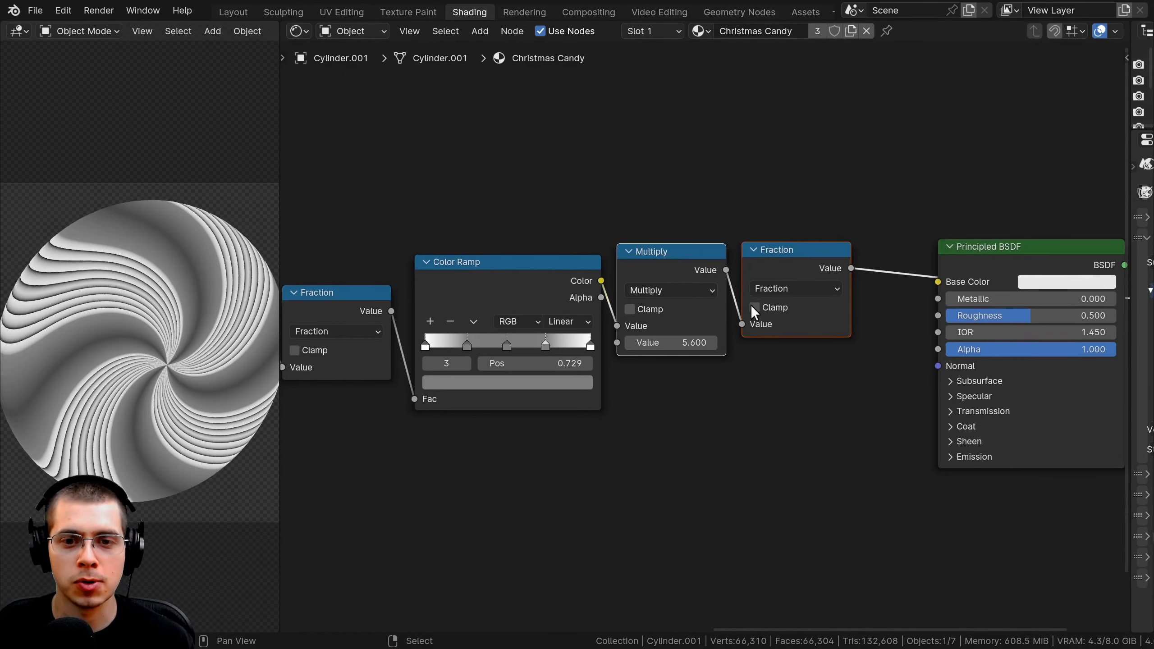
middle_click_drag(750, 299, 606, 316)
scroll(690, 387, "down", 1)
scroll(695, 364, "down", 3)
middle_click_drag(733, 290, 656, 322)
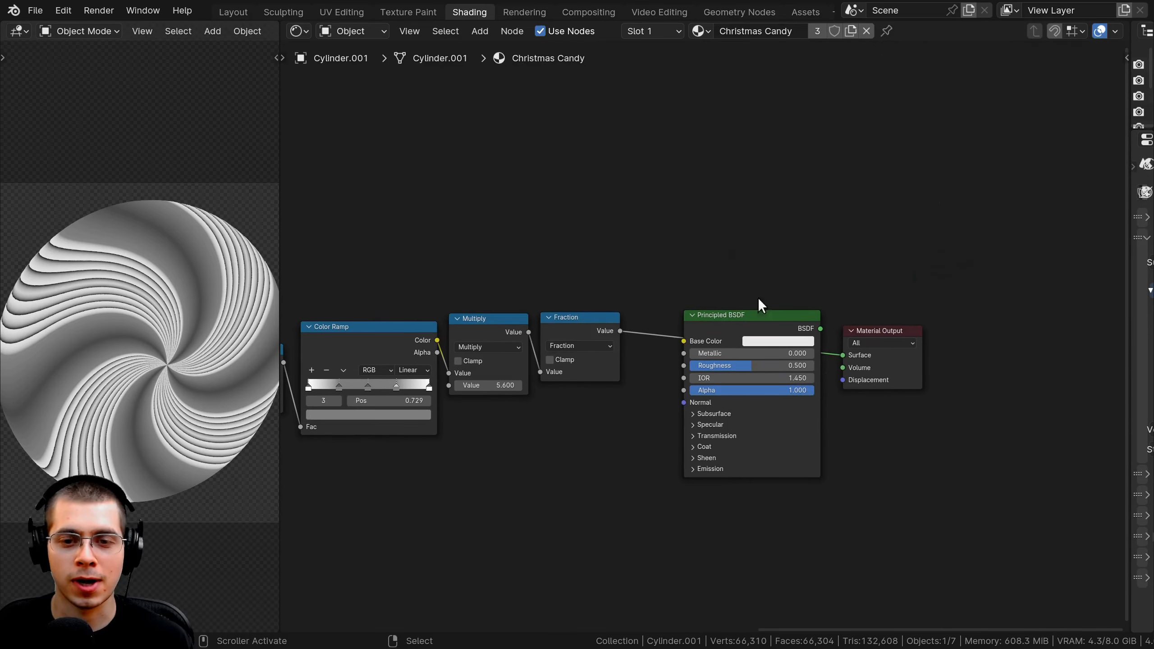
left_click_drag(757, 298, 853, 346)
key("g")
left_click(822, 322)
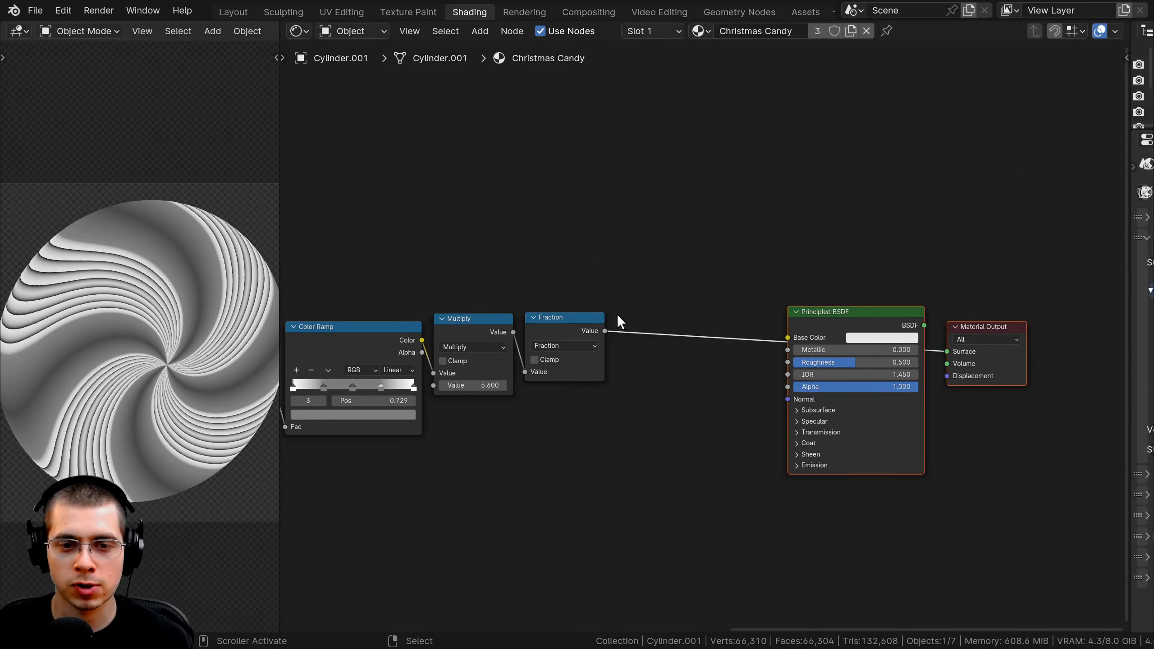
- Add a Color Ramp after the last Fraction node, feed the Fraction value into its Fac, and preview the ramp on the candy
scroll(616, 314, "up", 2)
key("shift+a")
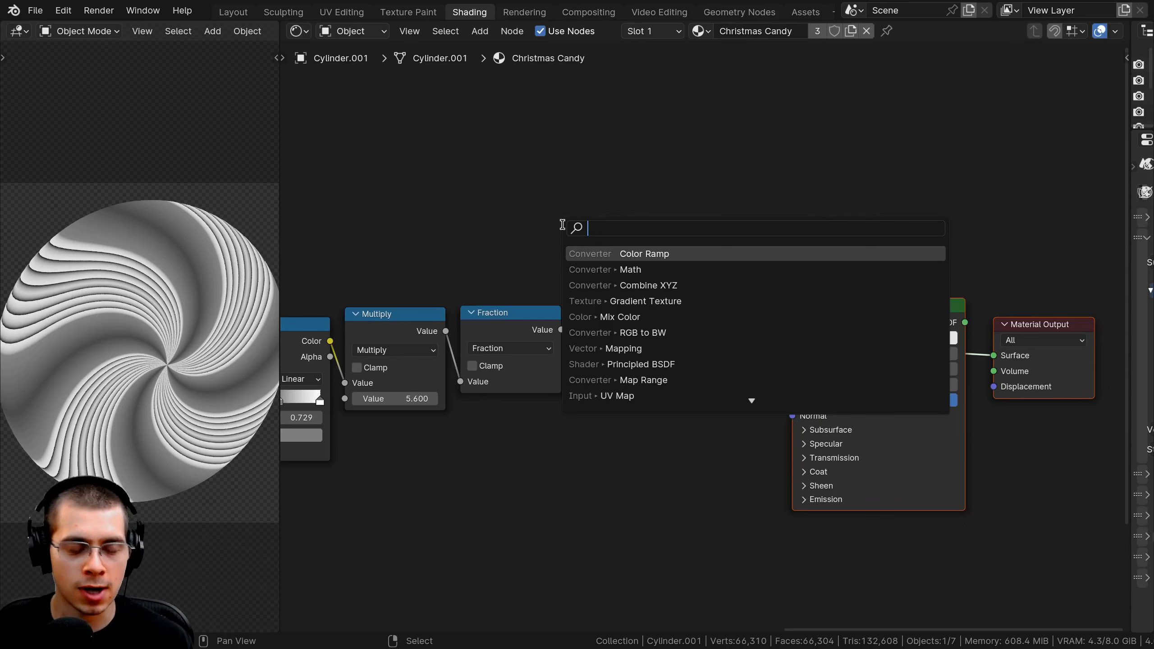
type("col")
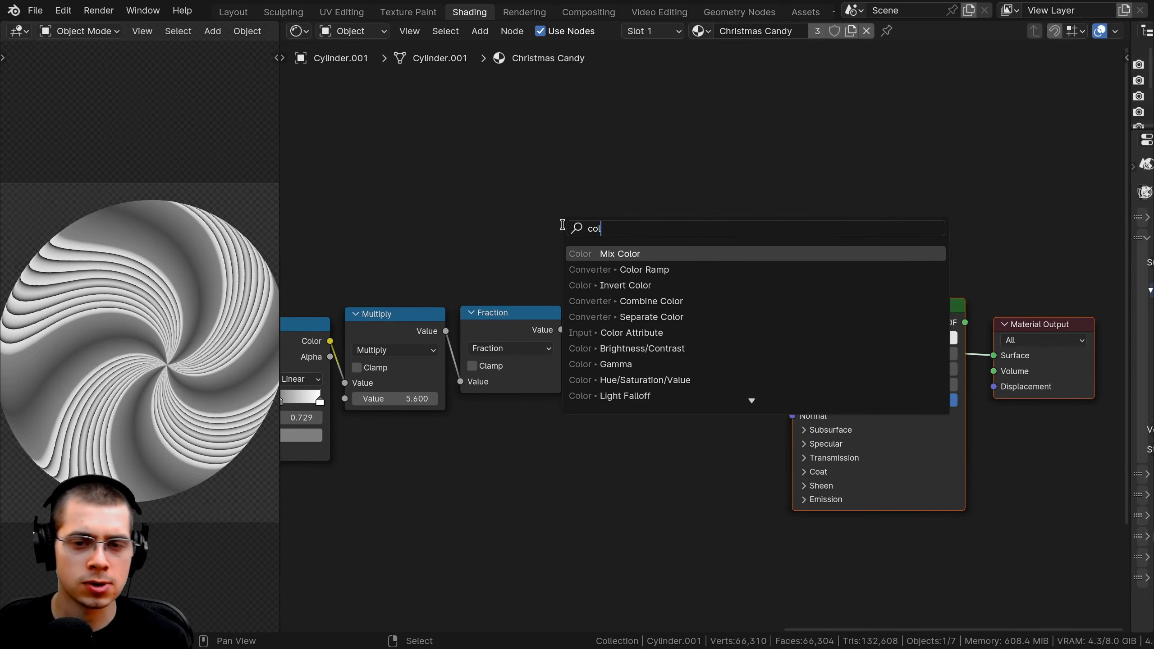
left_click(630, 270)
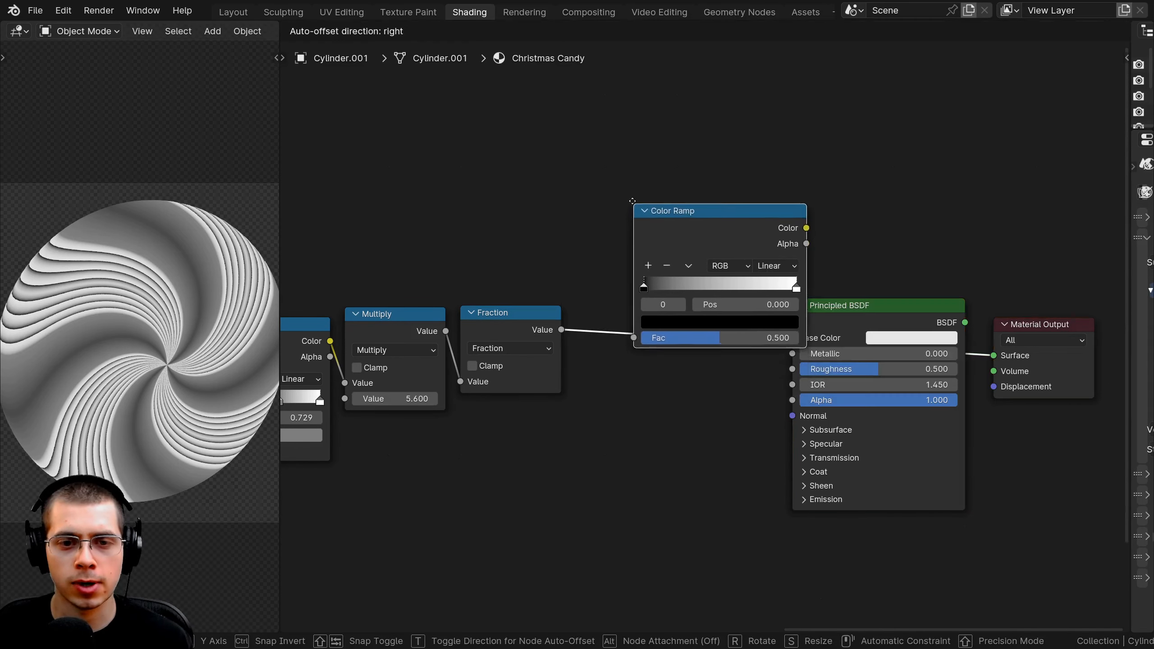
left_click(539, 328)
left_click_drag(477, 327, 577, 305)
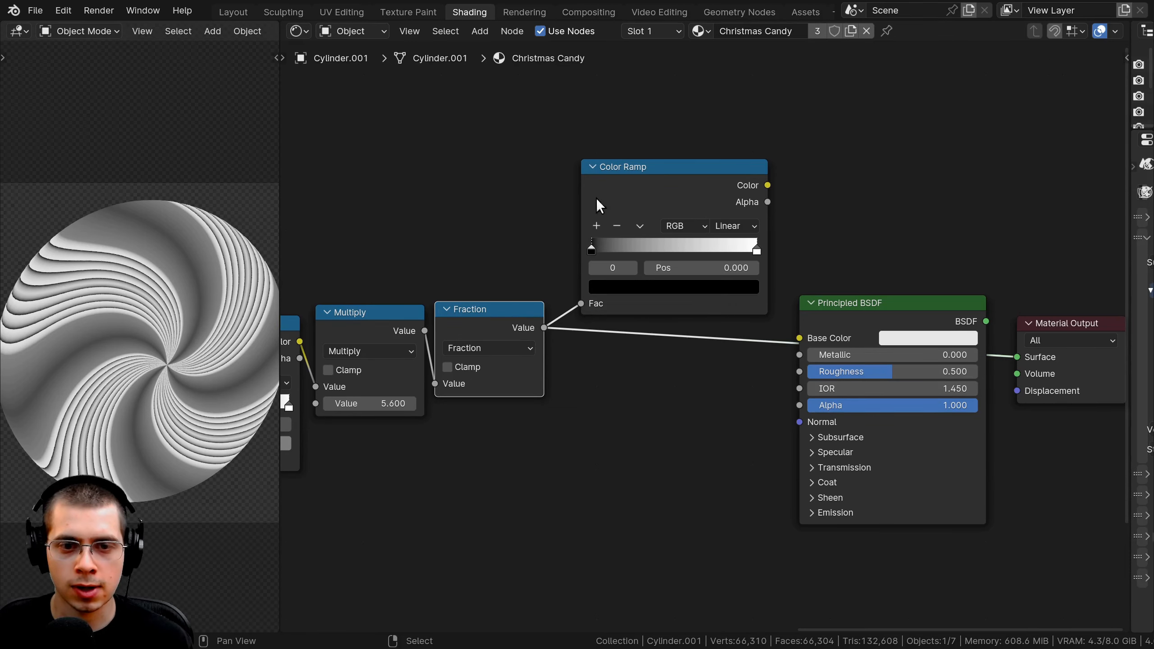
left_click(681, 193, "ctrl+shift")
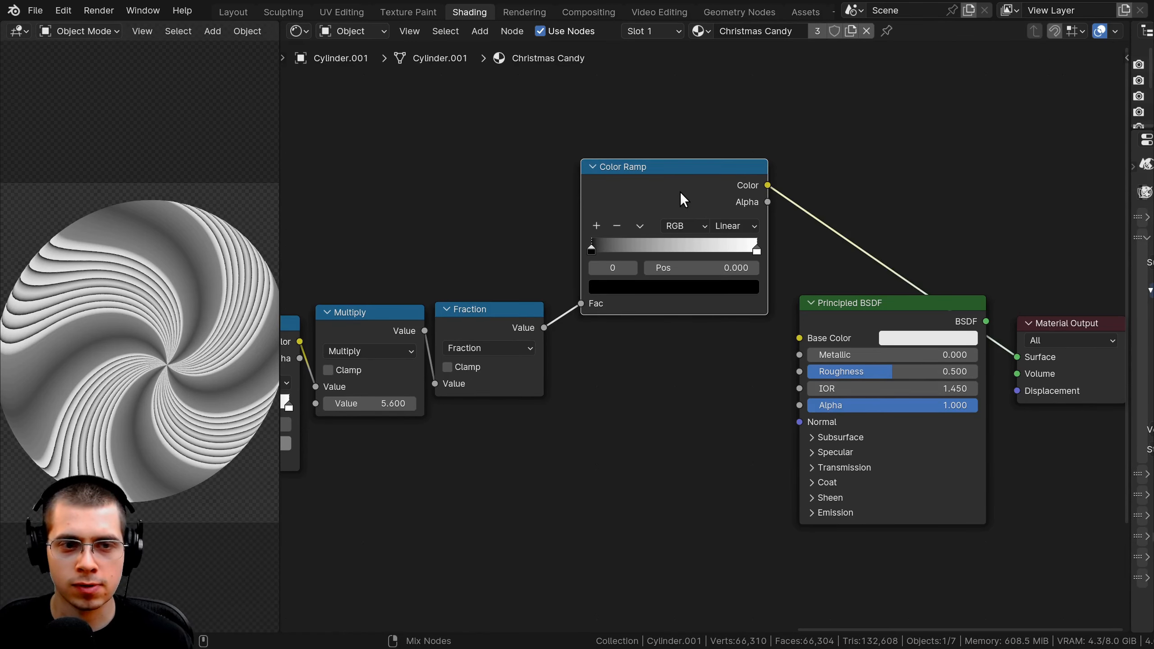
- Set the new Color Ramp's black stop to 0.080 and bring its white stop close beside it
scroll(701, 207, "up", 4)
left_click_drag(552, 213, 568, 215)
left_click_drag(769, 213, 567, 213)
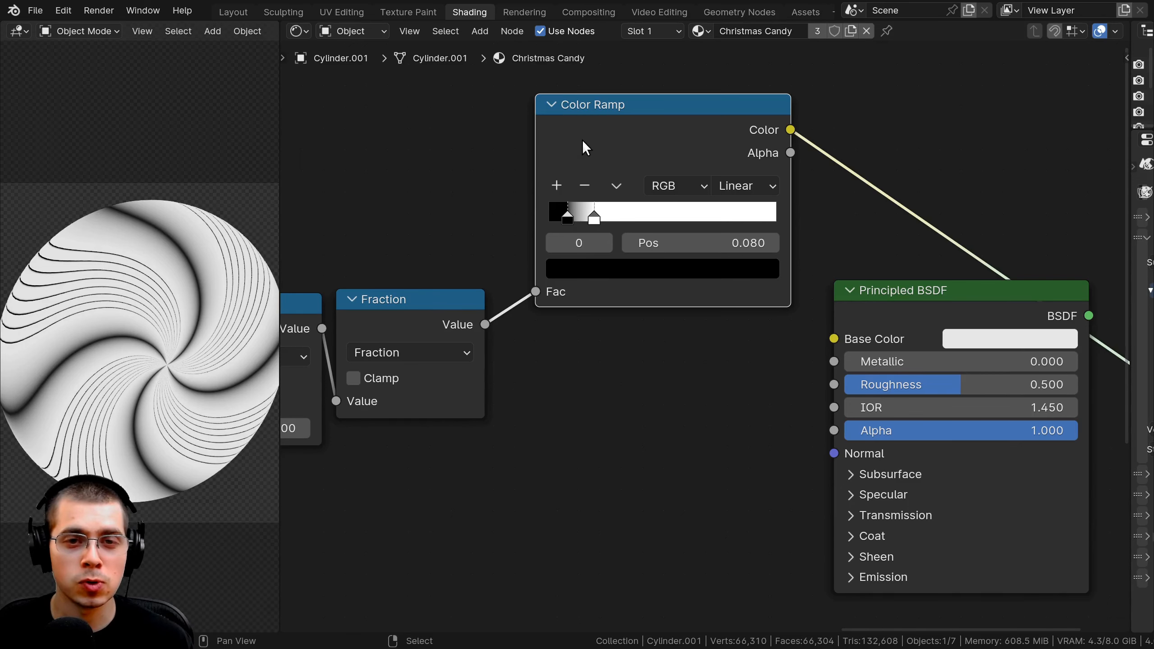
left_click_drag(588, 137, 581, 140)
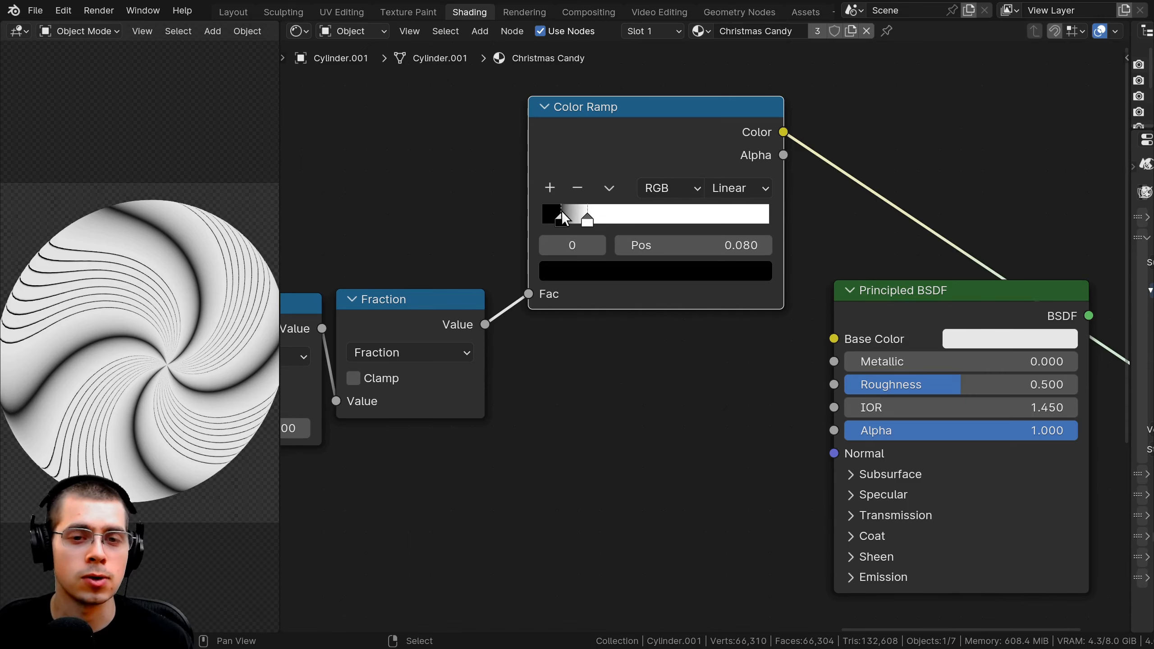
- Move the new Color Ramp's black stop to 0.095 and adjust the node's placement above the Fraction node
left_click_drag(560, 213, 565, 219)
left_click(585, 217)
left_click_drag(584, 162, 607, 155)
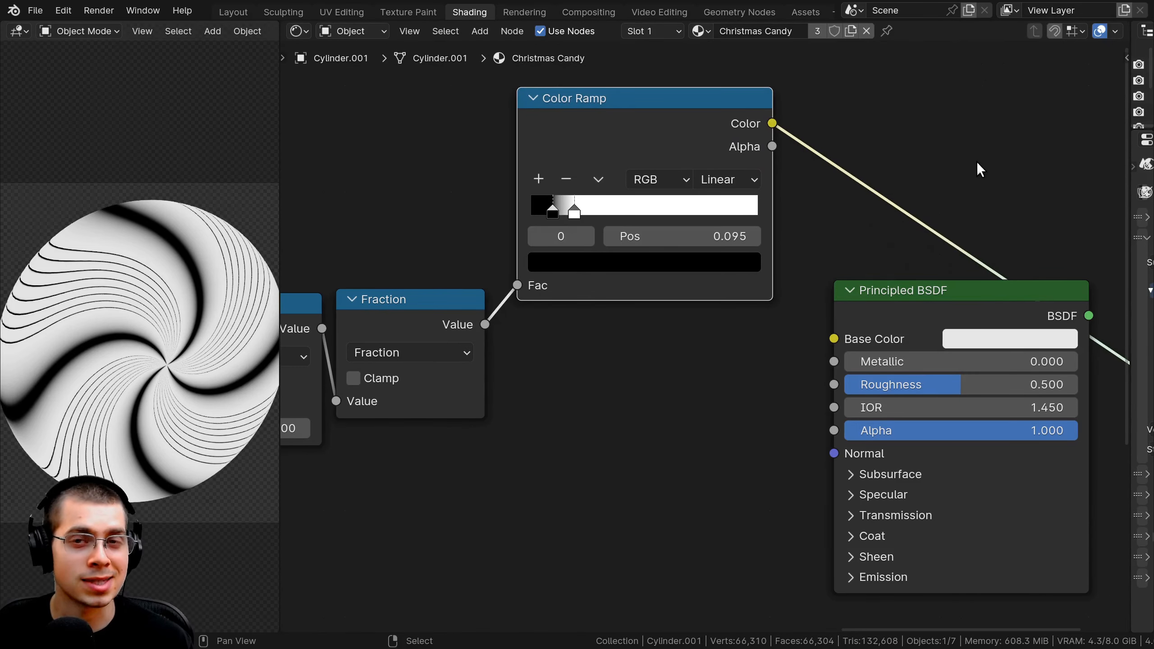
scroll(869, 189, "down", 1)
middle_click_drag(804, 183, 781, 191)
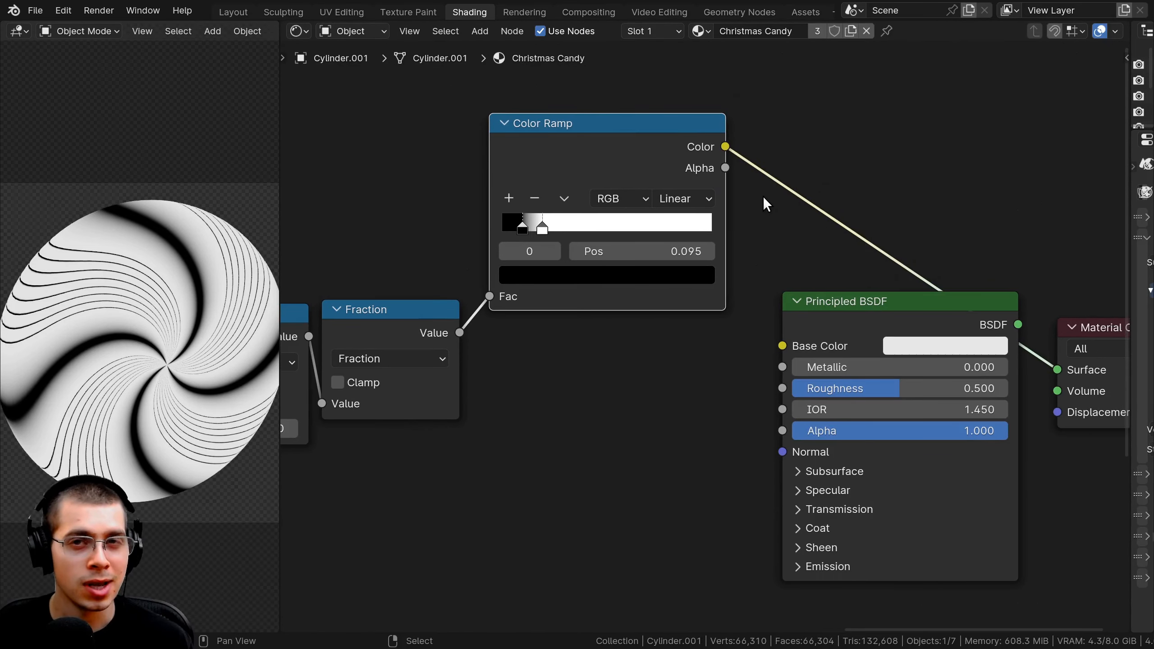
scroll(667, 203, "up", 1)
middle_click_drag(663, 202, 684, 209)
left_click_drag(608, 171, 608, 179)
middle_click_drag(484, 269, 492, 269)
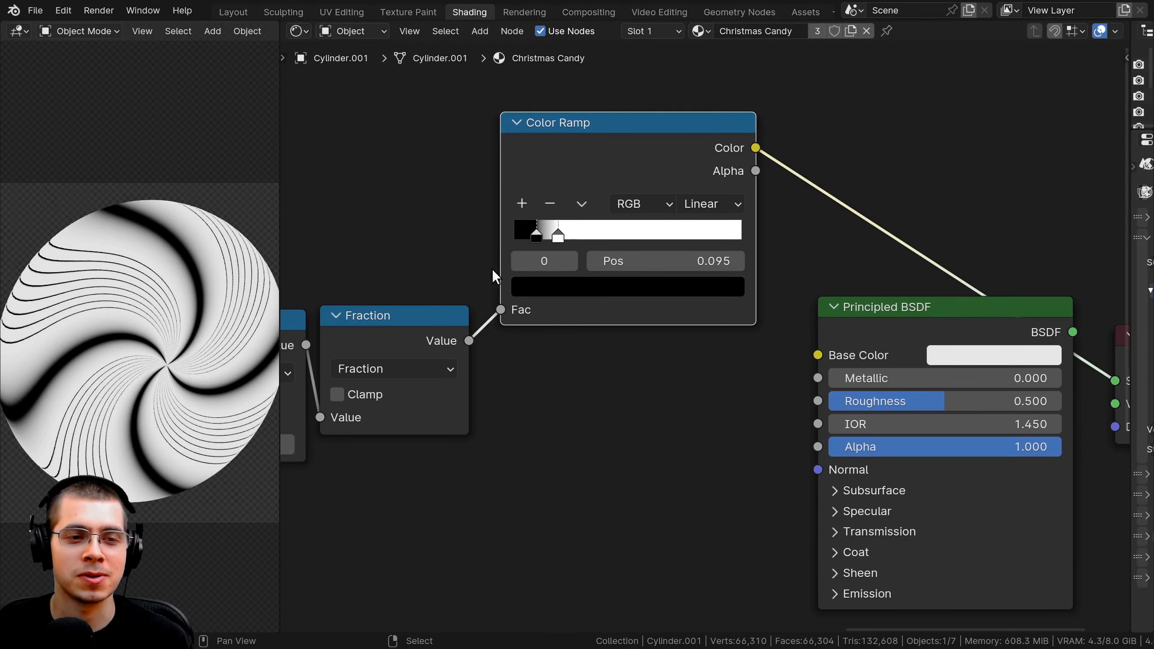
- Move the new Color Ramp's black stop to 0.116 to thicken the dark stripes, and nudge the node into place
scroll(588, 291, "up", 3)
left_click_drag(529, 217, 545, 219)
left_click(530, 218)
scroll(590, 254, "down", 4)
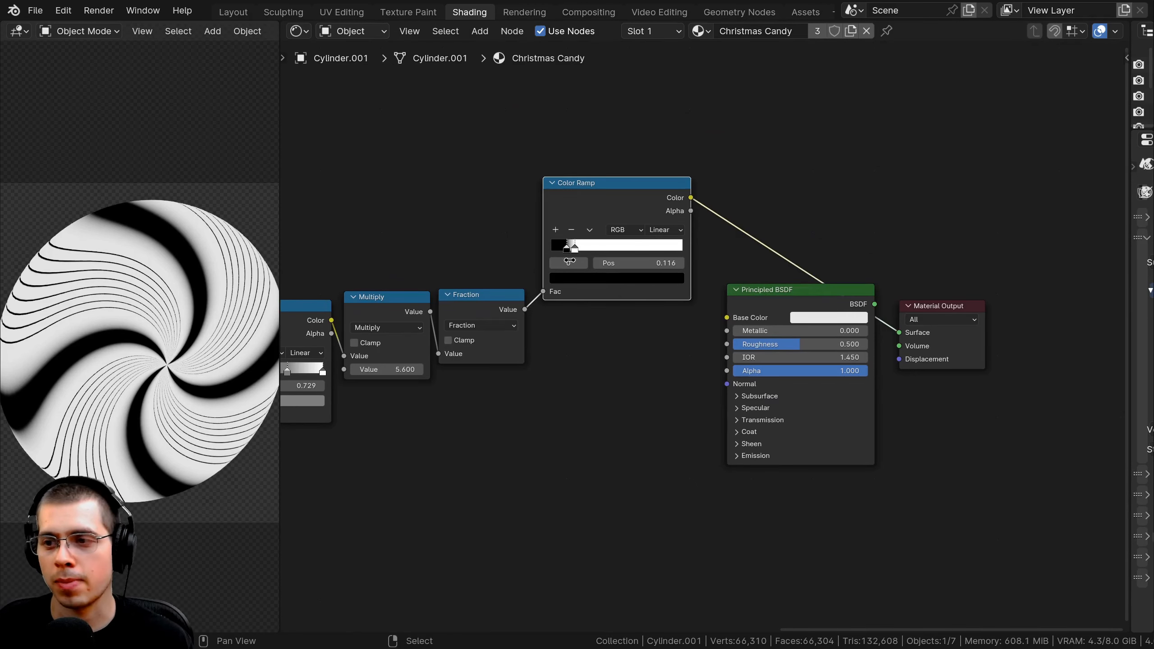
scroll(557, 190, "up", 1)
middle_click_drag(568, 168, 570, 145)
left_click_drag(568, 155, 575, 157)
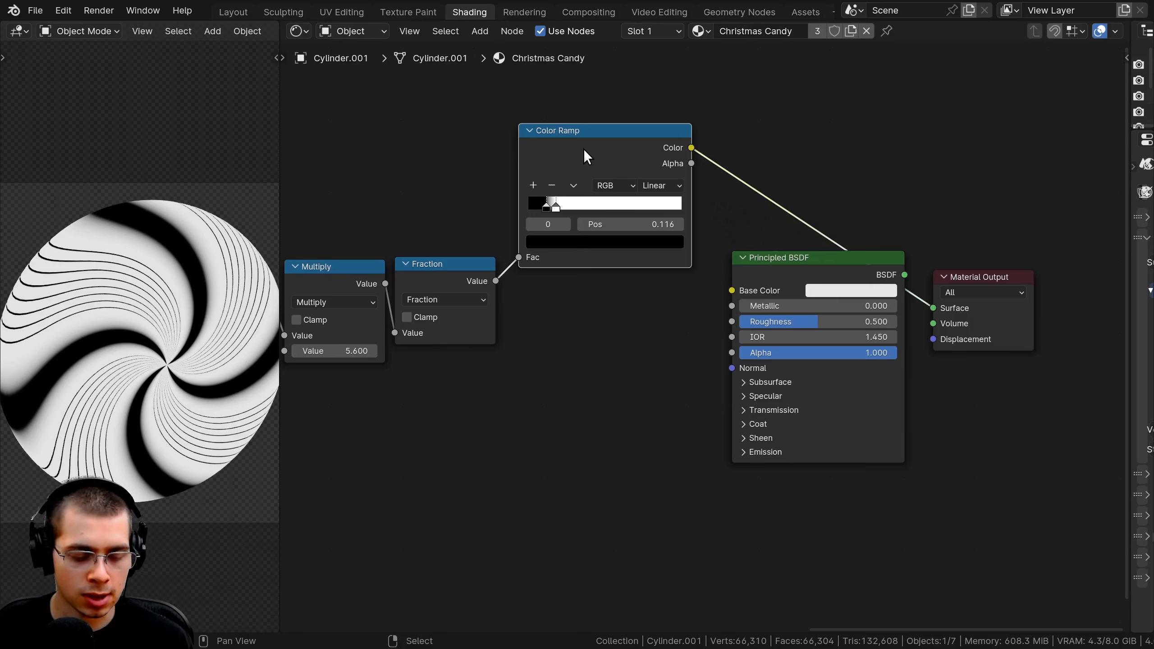
- Duplicate the new Color Ramp with its Fraction input kept, place the copy directly below, and preview it on the candy
key("shift+d")
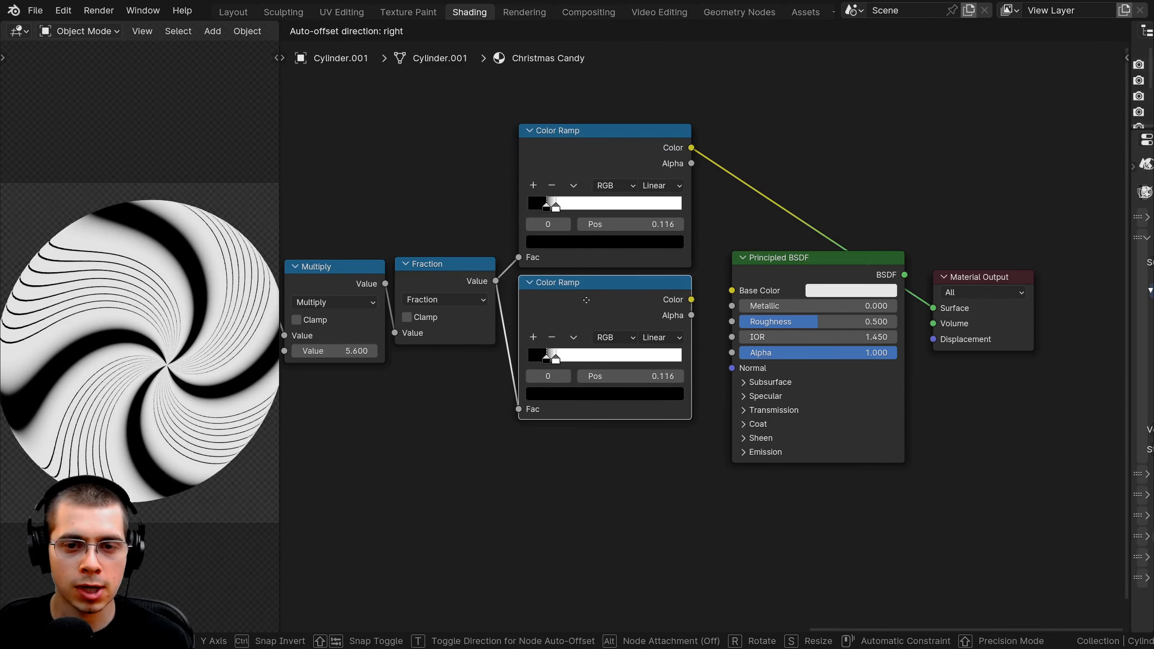
left_click(587, 300)
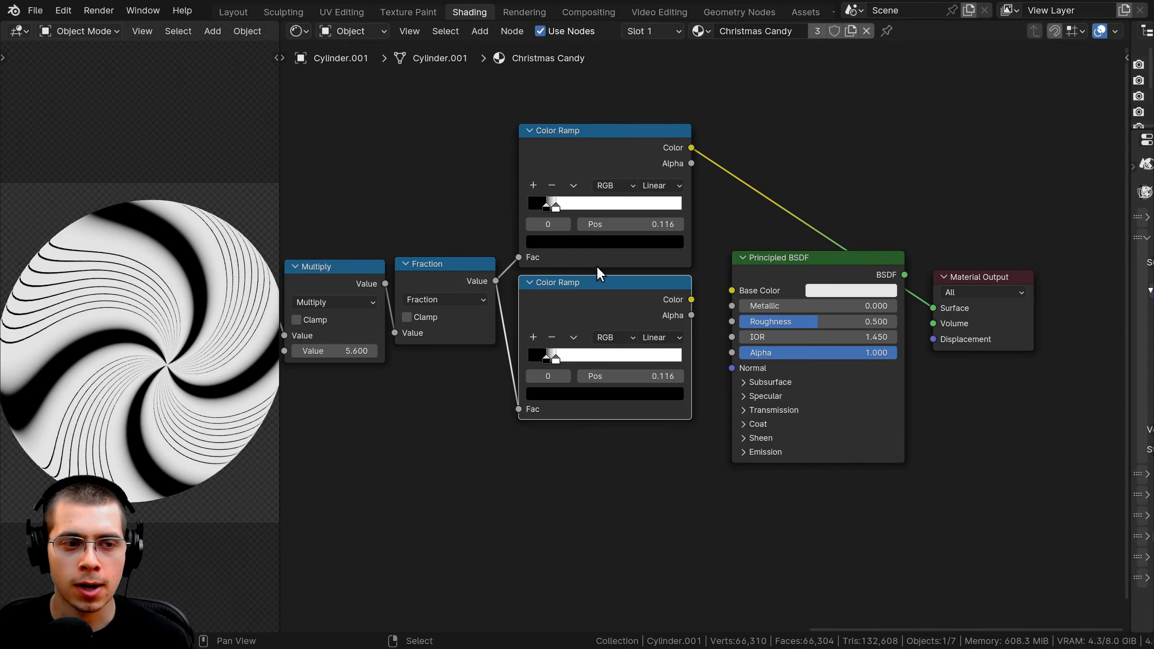
left_click(604, 290, "ctrl+shift")
middle_click_drag(593, 296, 602, 261)
scroll(601, 261, "up", 5)
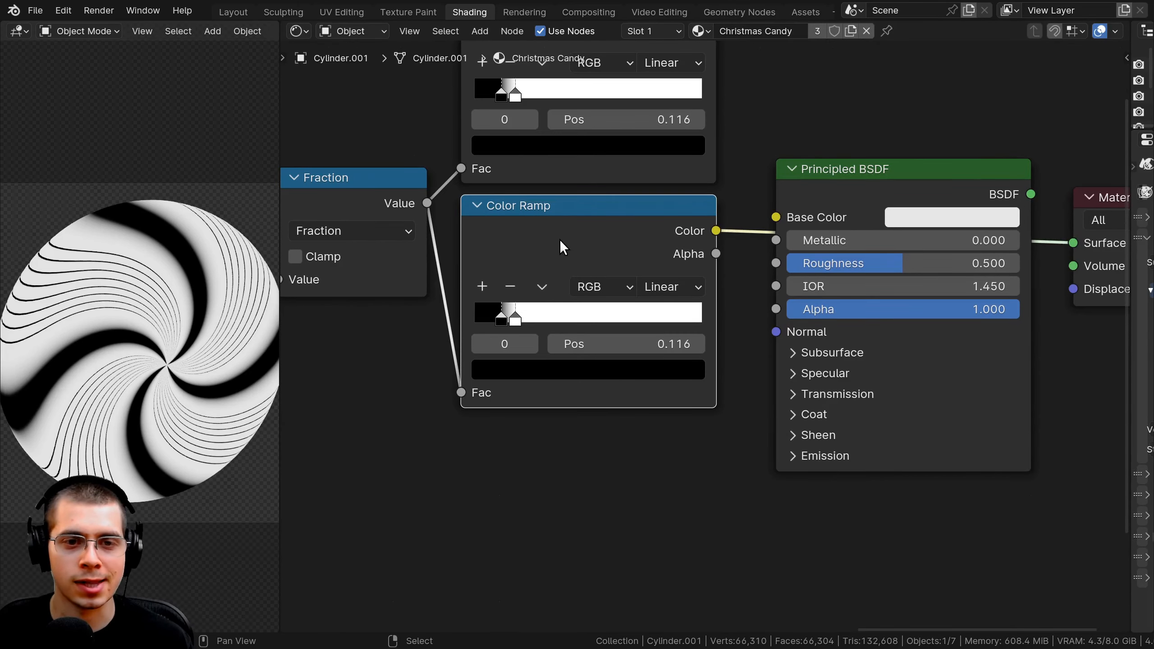
- Set the duplicated Color Ramp's black stop to 0.543 and move its white stop closer to it
left_click_drag(499, 312, 600, 316)
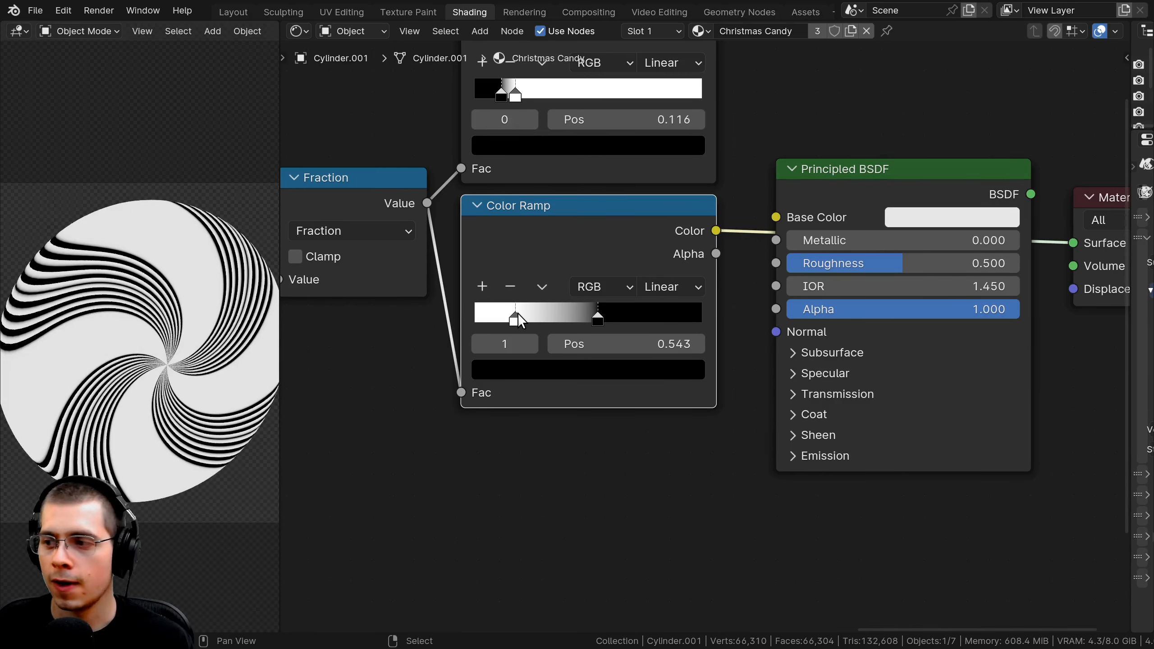
left_click_drag(517, 313, 546, 310)
scroll(532, 287, "down", 3)
middle_click_drag(533, 287, 558, 354)
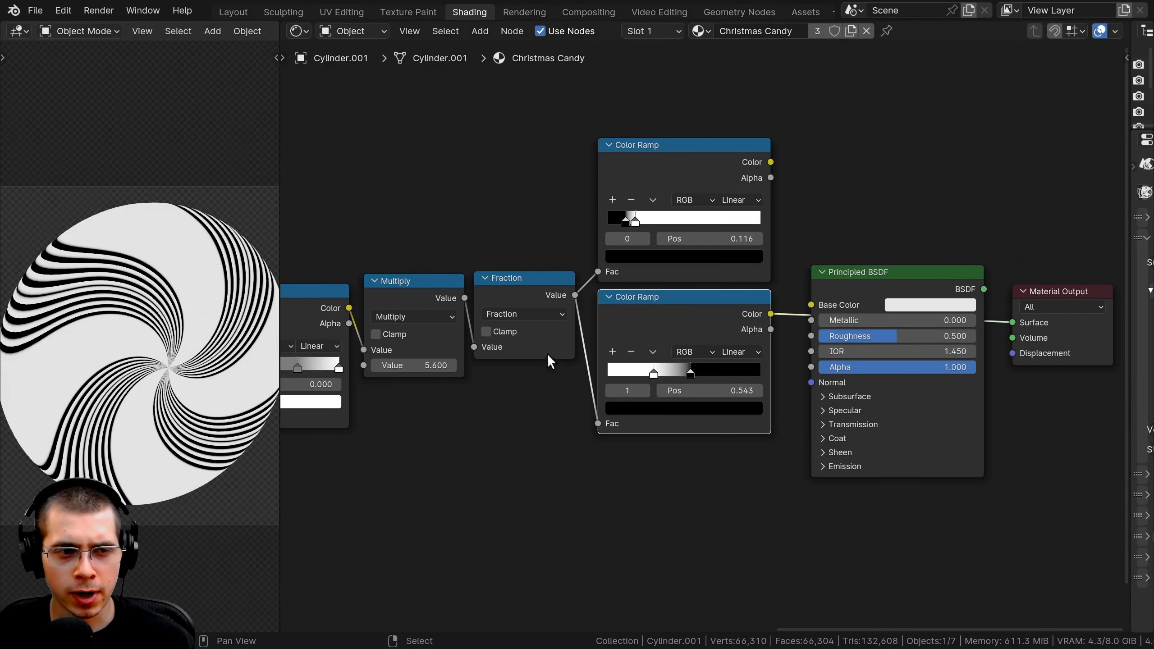
- In the five-stop Color Ramp before the last Multiply, move the last white stop inward and set the first white stop to 0.060
middle_click_drag(426, 363, 706, 333)
scroll(706, 333, "up", 1)
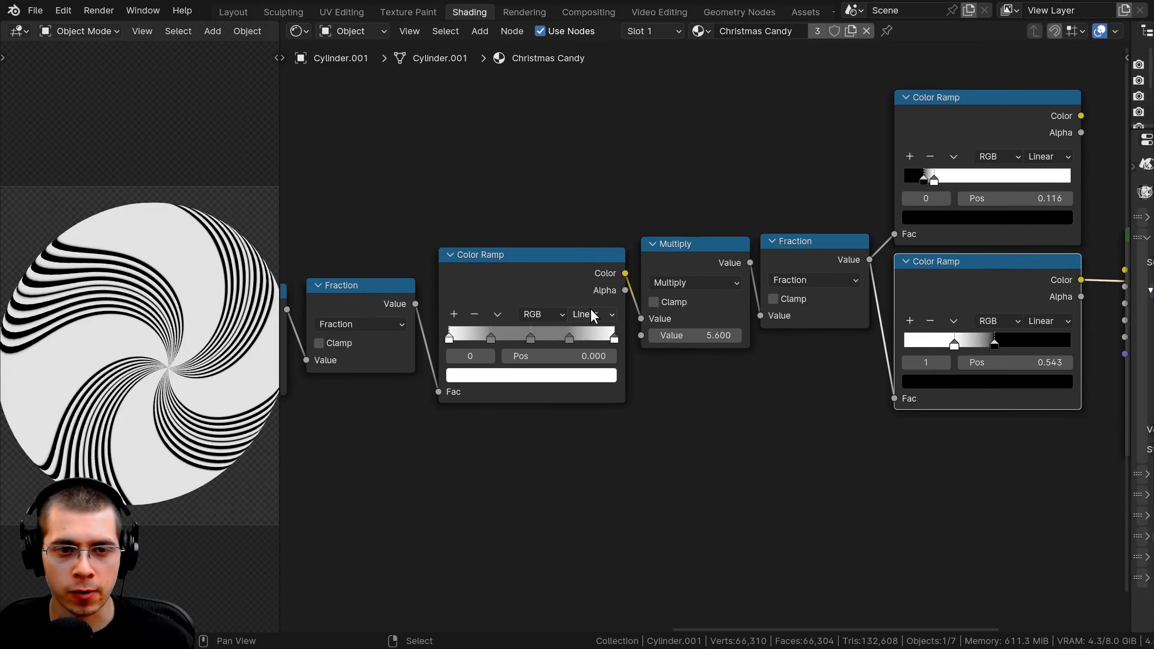
scroll(593, 316, "up", 2)
left_click_drag(664, 360, 639, 360)
left_click(458, 359)
left_click_drag(459, 355, 465, 356)
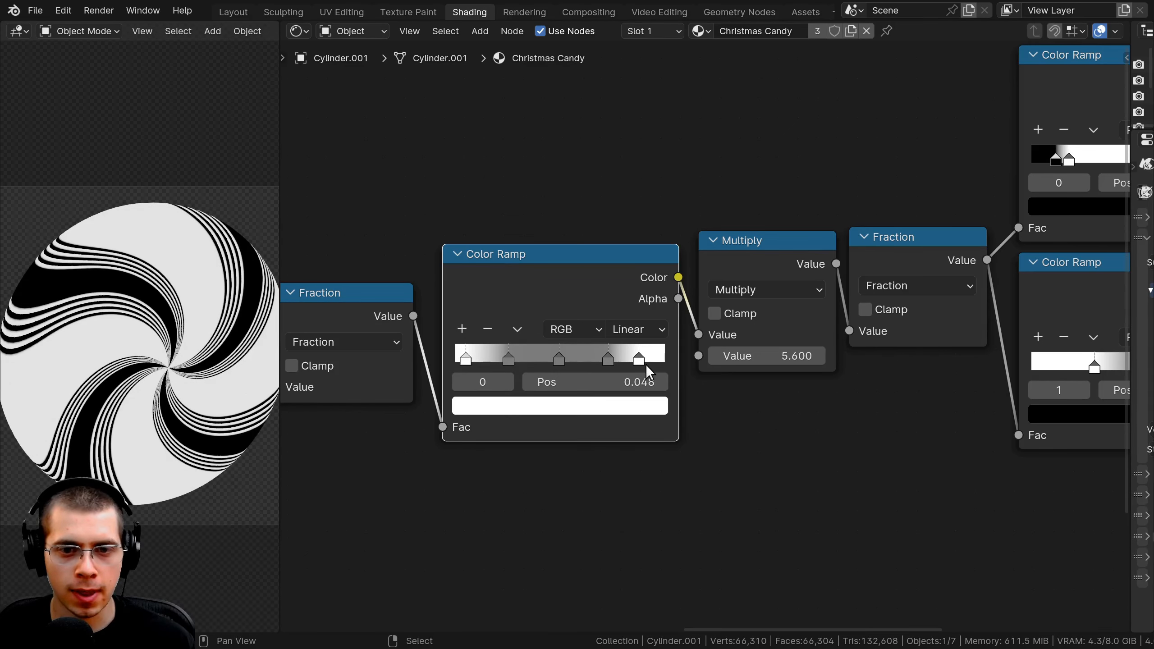
left_click_drag(638, 359, 641, 359)
left_click_drag(474, 361, 475, 362)
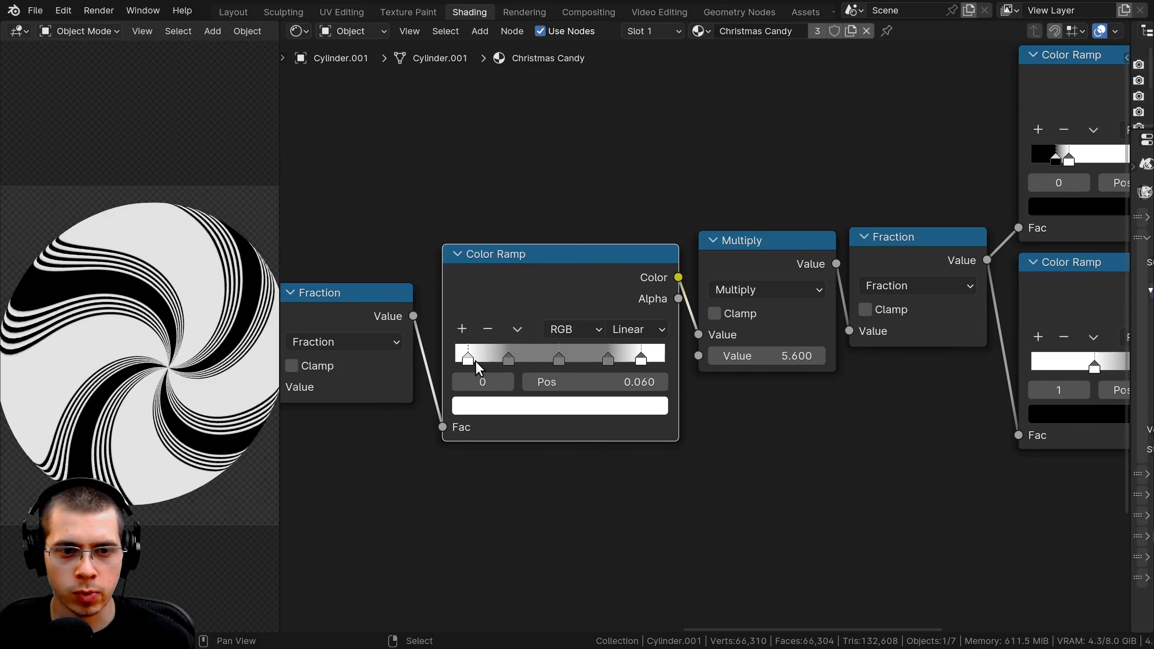
- Move the Principled BSDF and Material Output farther along to make room after the two stacked Color Ramps
scroll(986, 309, "down", 6)
middle_click_drag(986, 309, 856, 321)
scroll(856, 321, "up", 2)
middle_click_drag(857, 321, 549, 317)
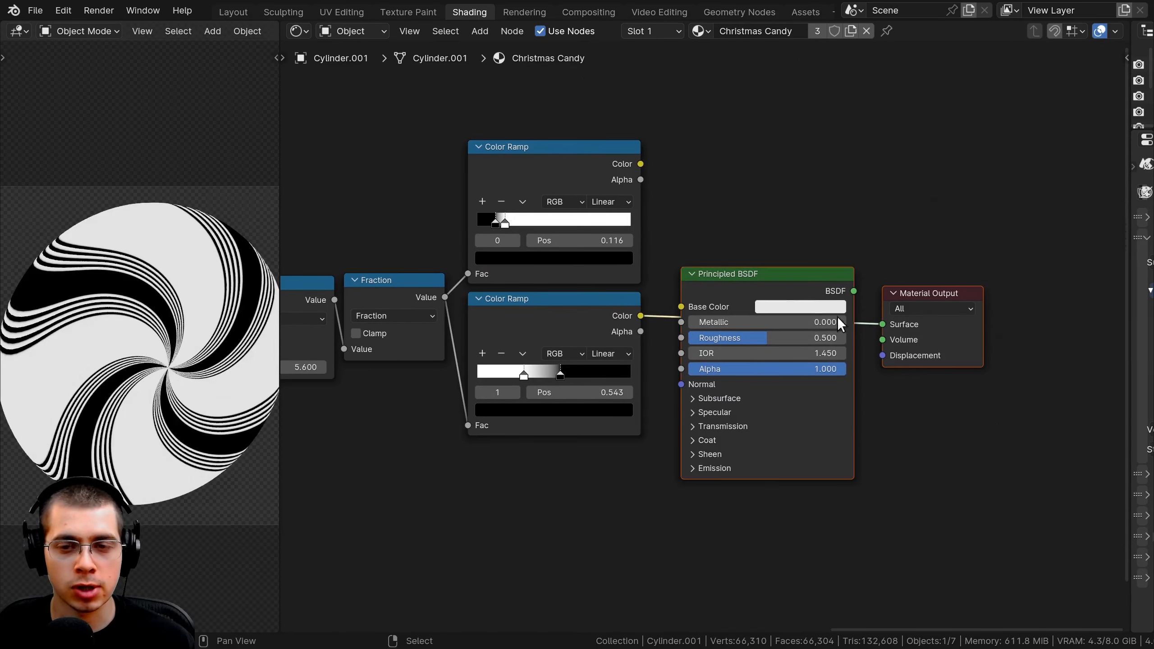
left_click_drag(776, 294, 930, 298)
middle_click_drag(682, 244, 646, 270)
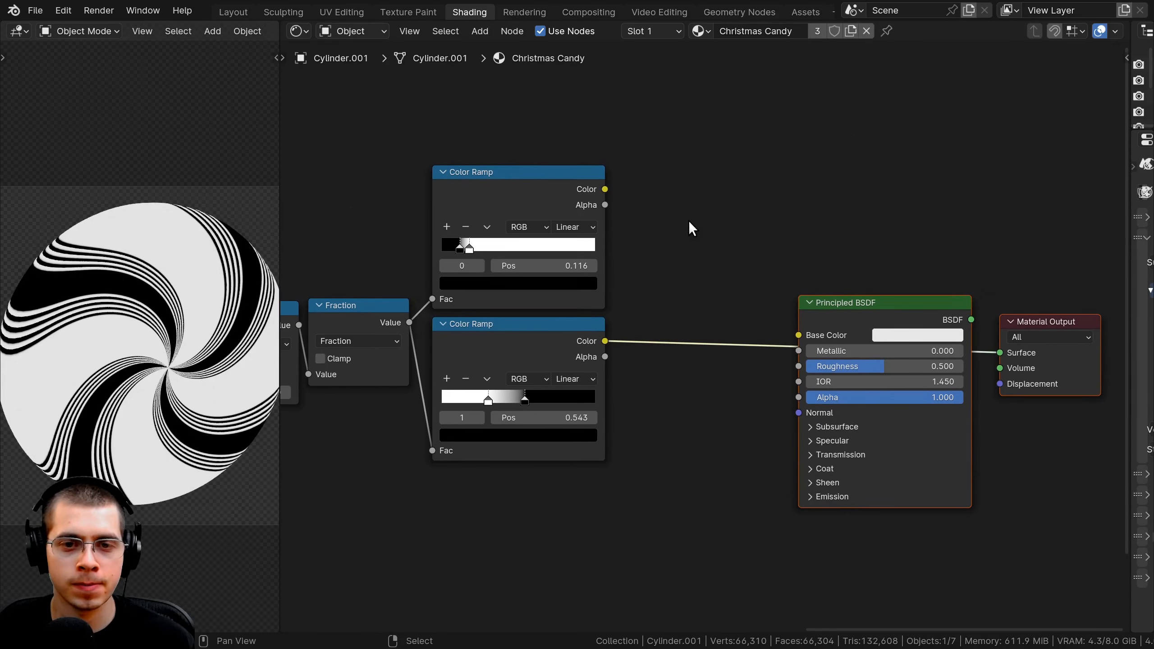
- Add a Mix Color node beside the upper of the two stacked Color Ramps
key("shift+a")
left_click(689, 220)
type("mix")
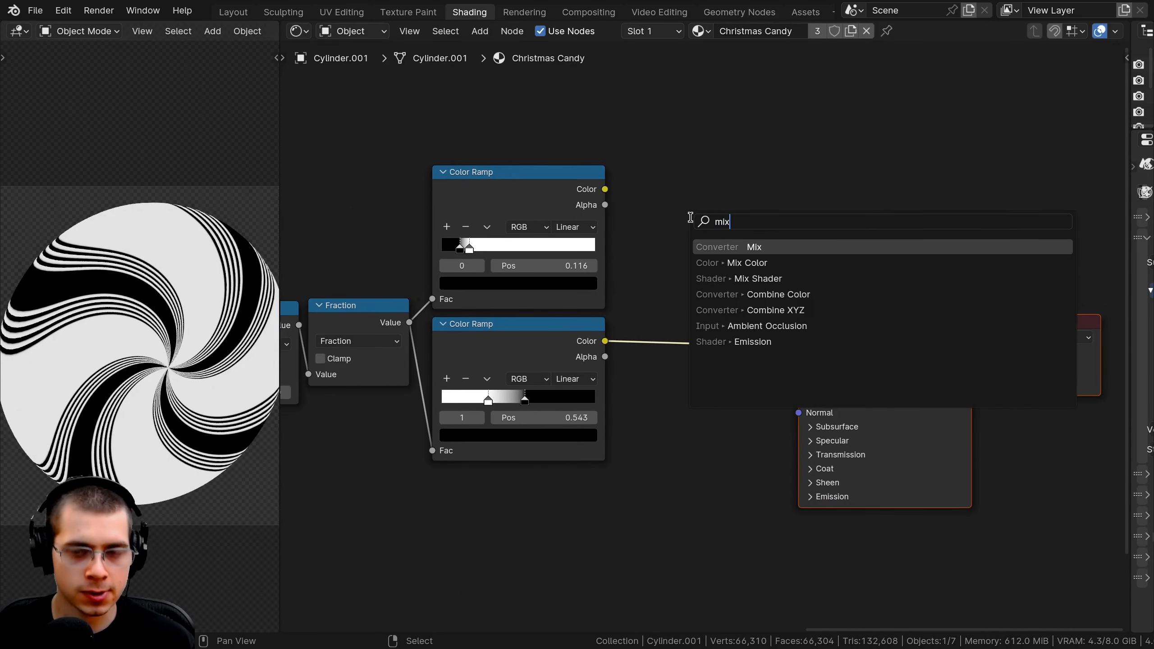
left_click(716, 261)
left_click(825, 204)
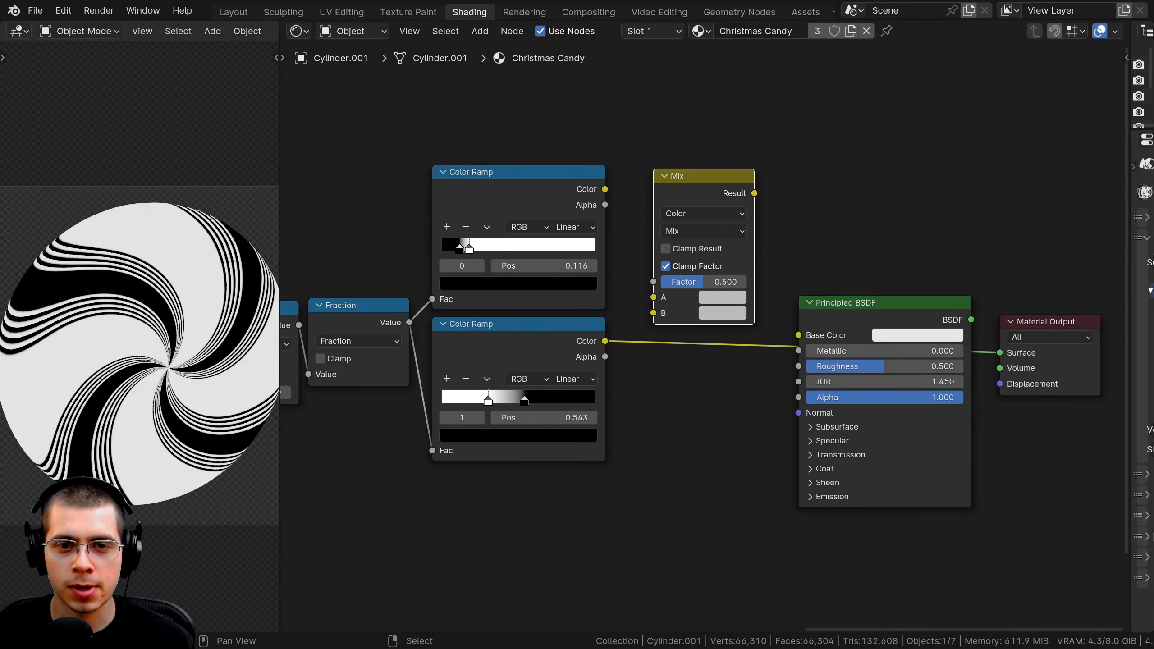
- Connect the upper Color Ramp's Color output to the Mix node's Factor and shift the Mix node slightly up
middle_click_drag(505, 186, 515, 186)
left_click(508, 209)
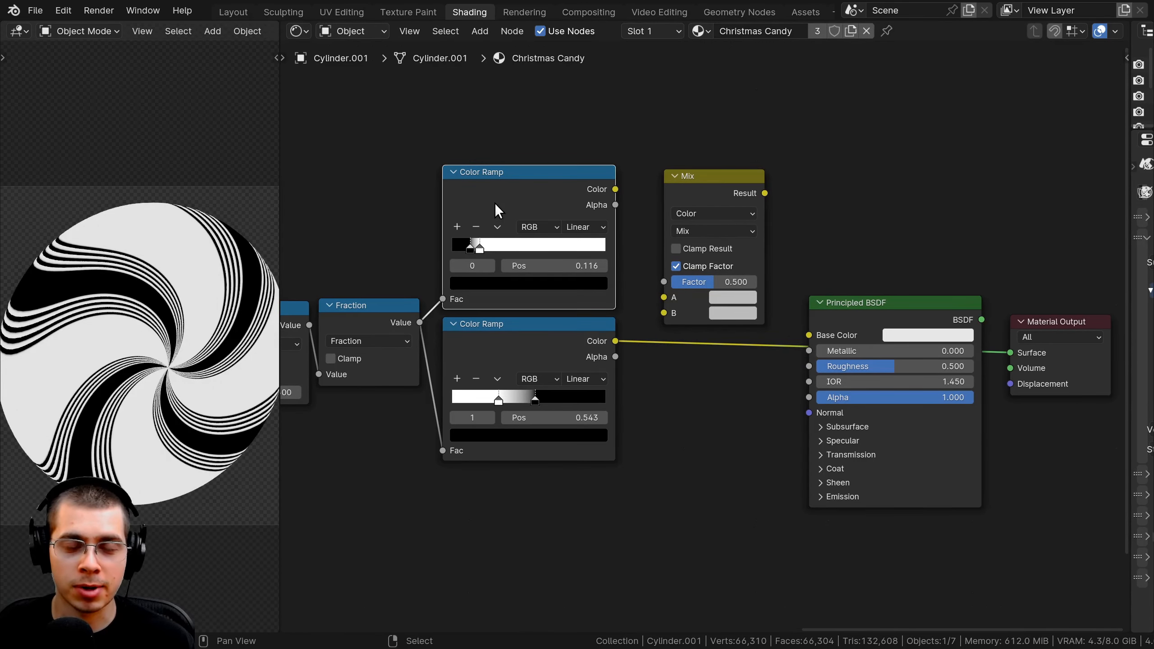
scroll(494, 203, "up", 1)
left_click_drag(608, 177, 656, 278)
left_click_drag(701, 167, 696, 154)
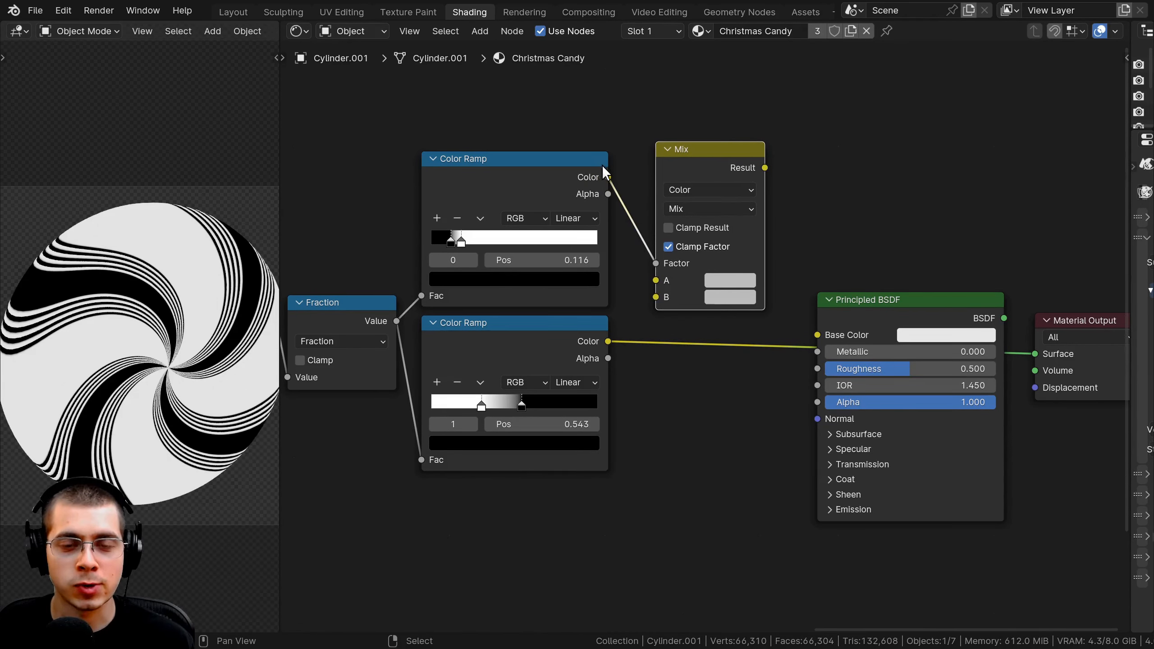
- Preview the Mix node on the candy and set its A color to a bright green, hex 00FF18
scroll(652, 264, "up", 2)
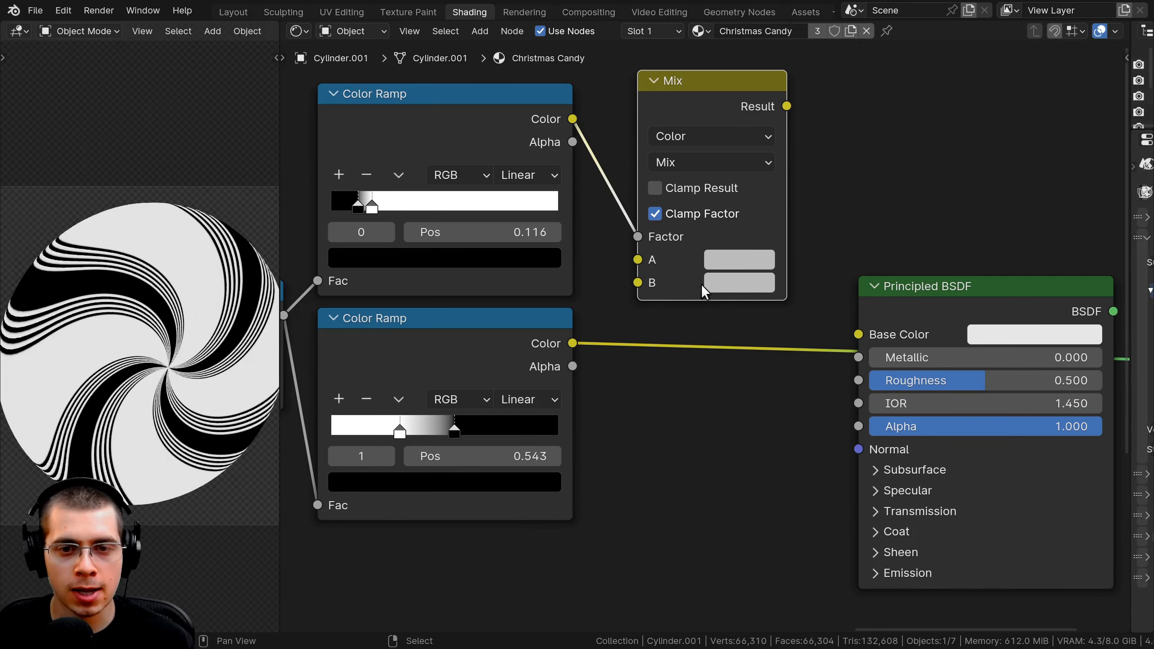
middle_click_drag(669, 284, 644, 303)
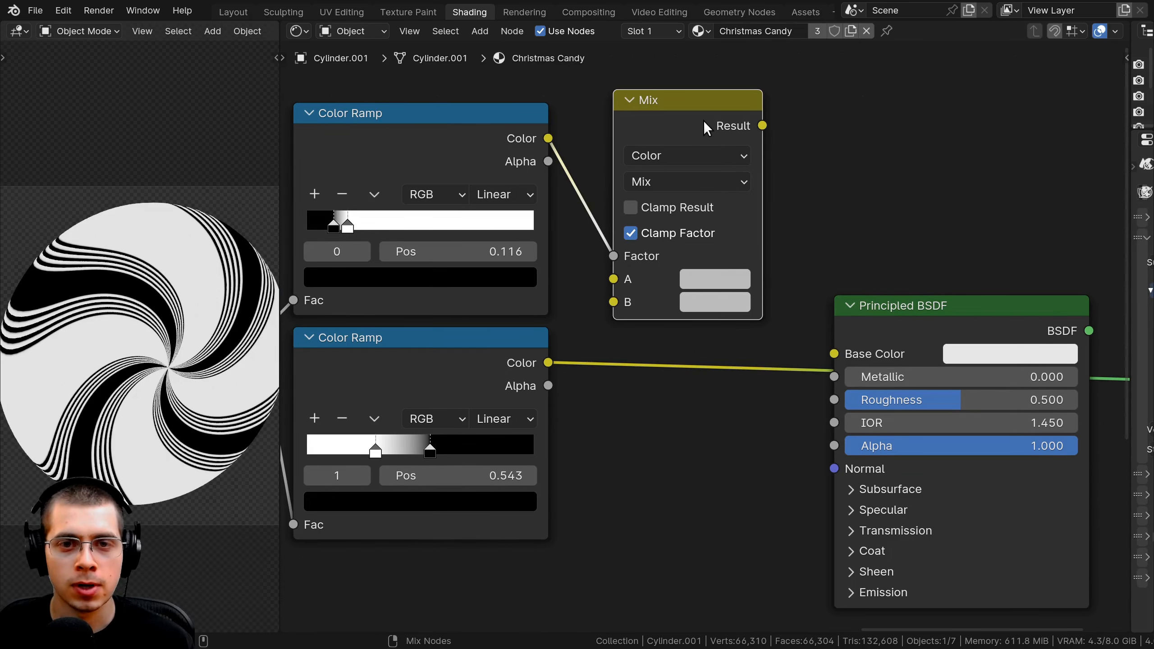
left_click(704, 122, "ctrl+shift")
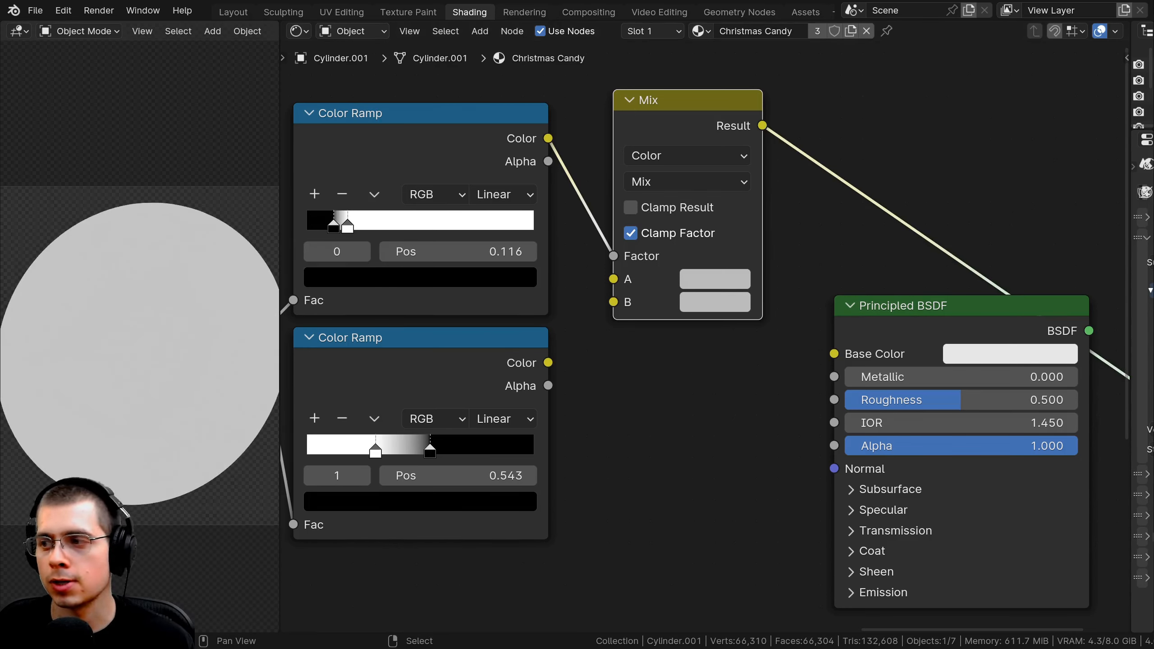
left_click(715, 279)
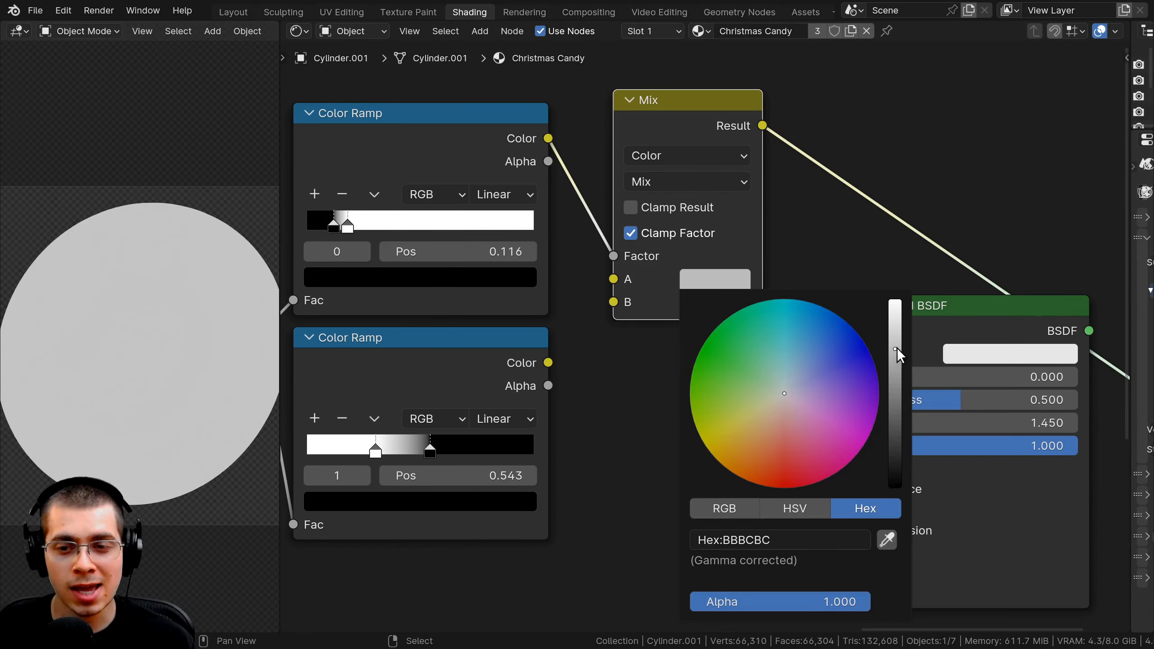
left_click_drag(895, 349, 889, 314)
left_click(703, 358)
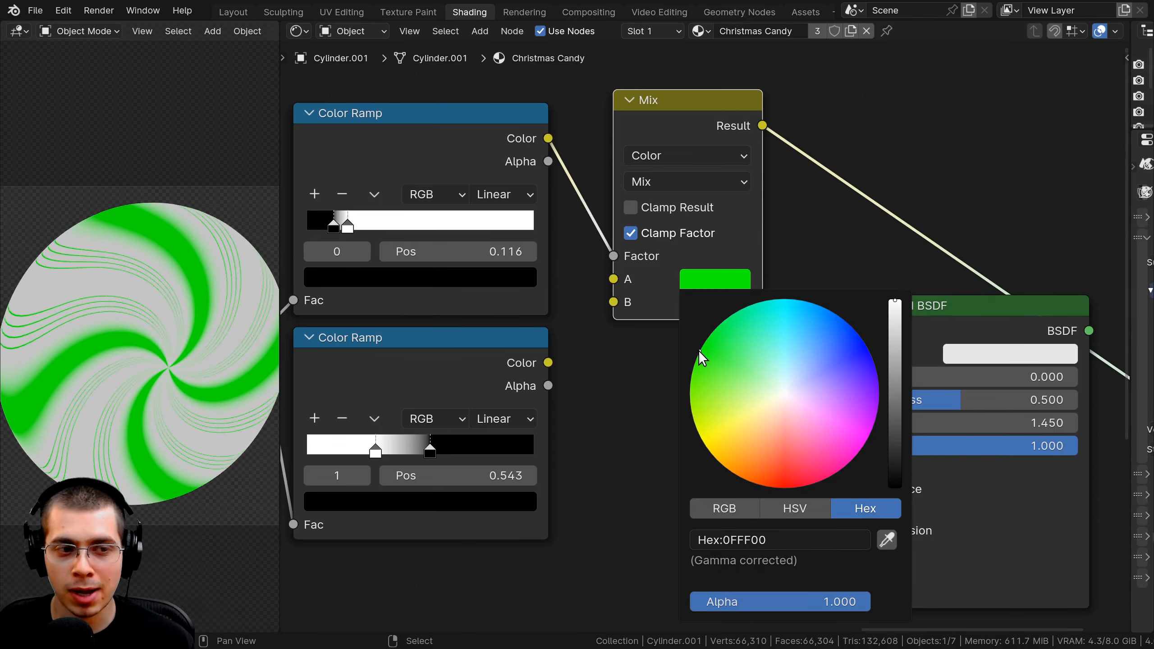
- Set the Mix node's B color to white
left_click(714, 302)
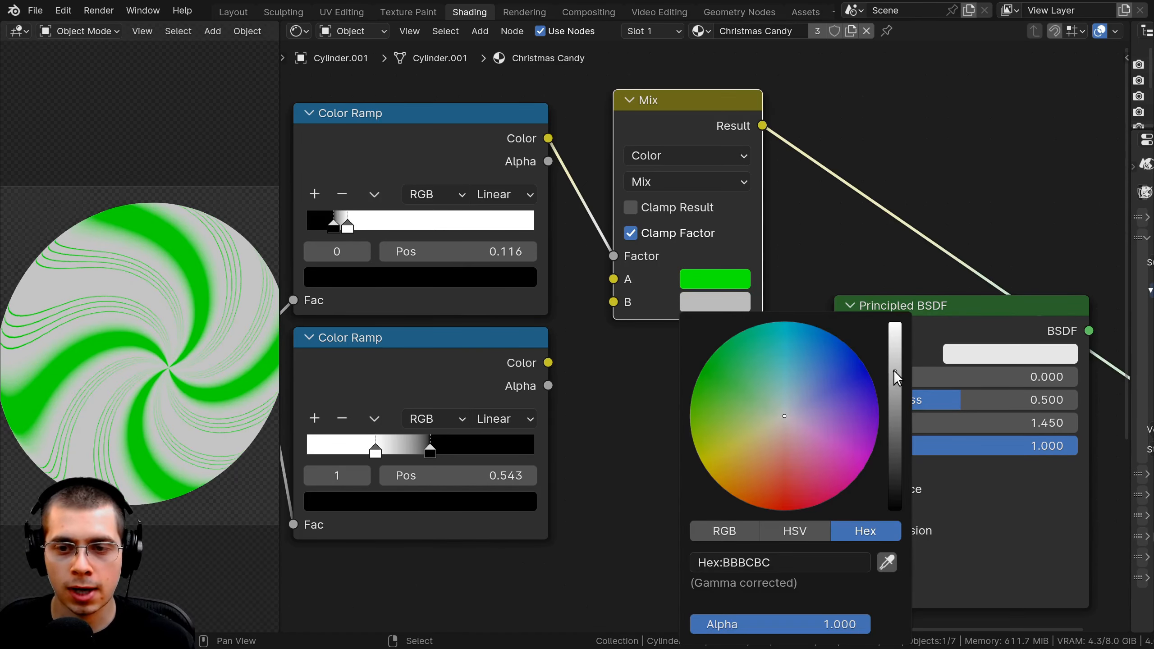
left_click_drag(897, 379, 898, 318)
mouse_move(703, 286)
middle_mouse_down()
mouse_move(702, 295)
mouse_move(716, 288)
middle_mouse_up()
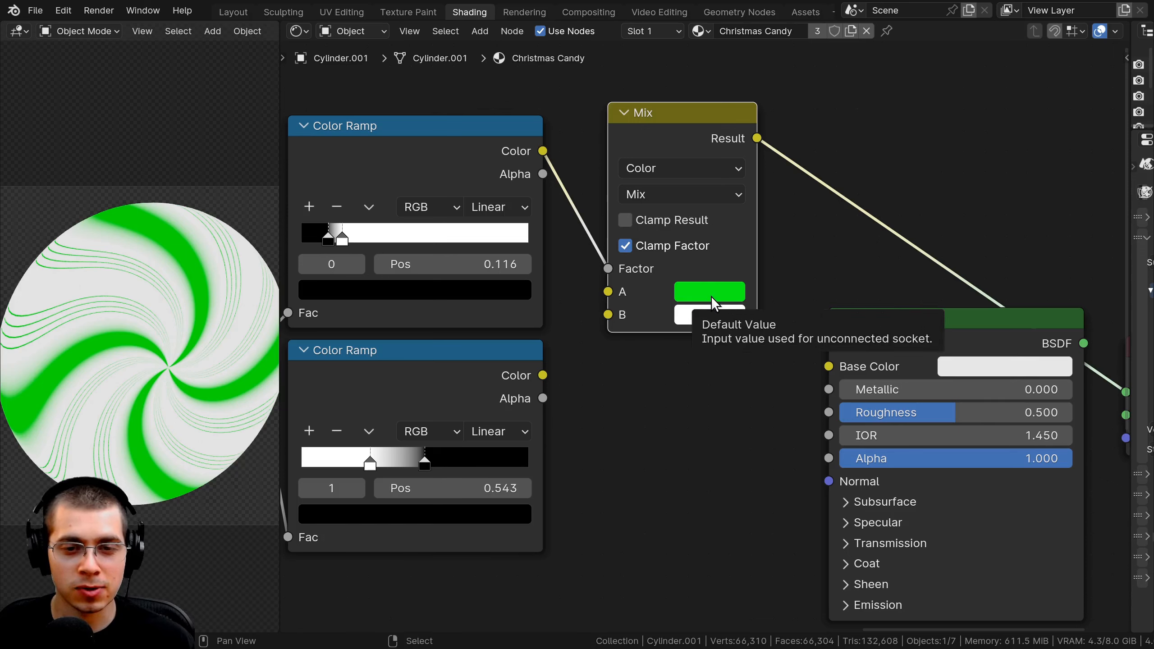
- Move the Principled BSDF and Material Output nodes farther from the Mix node to make room between them
left_click(696, 297)
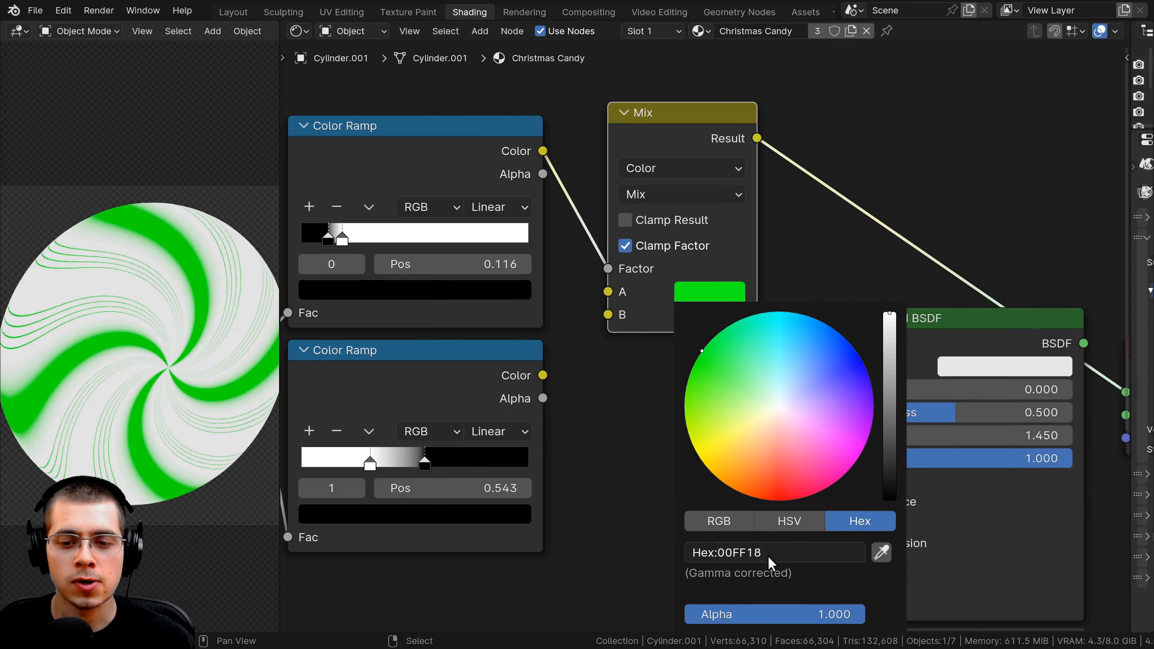
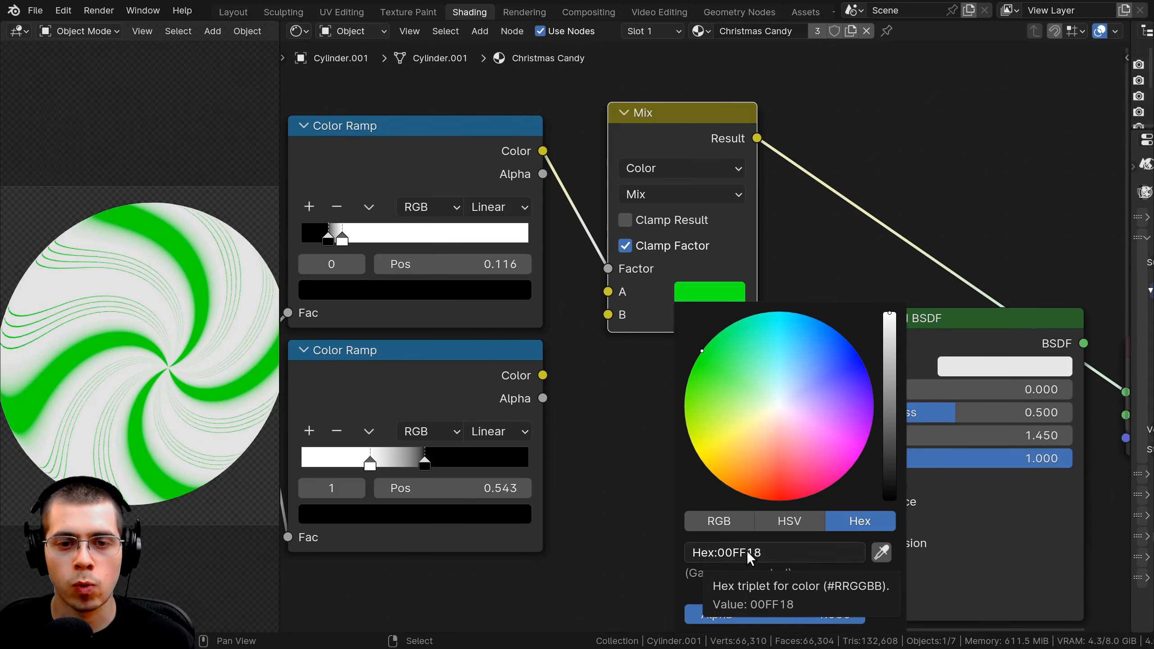
scroll(736, 327, "down", 2)
left_click_drag(699, 172, 673, 188)
middle_click_drag(672, 188, 557, 146)
scroll(640, 238, "down", 1)
left_click_drag(640, 238, 881, 345)
left_click_drag(769, 298, 872, 305)
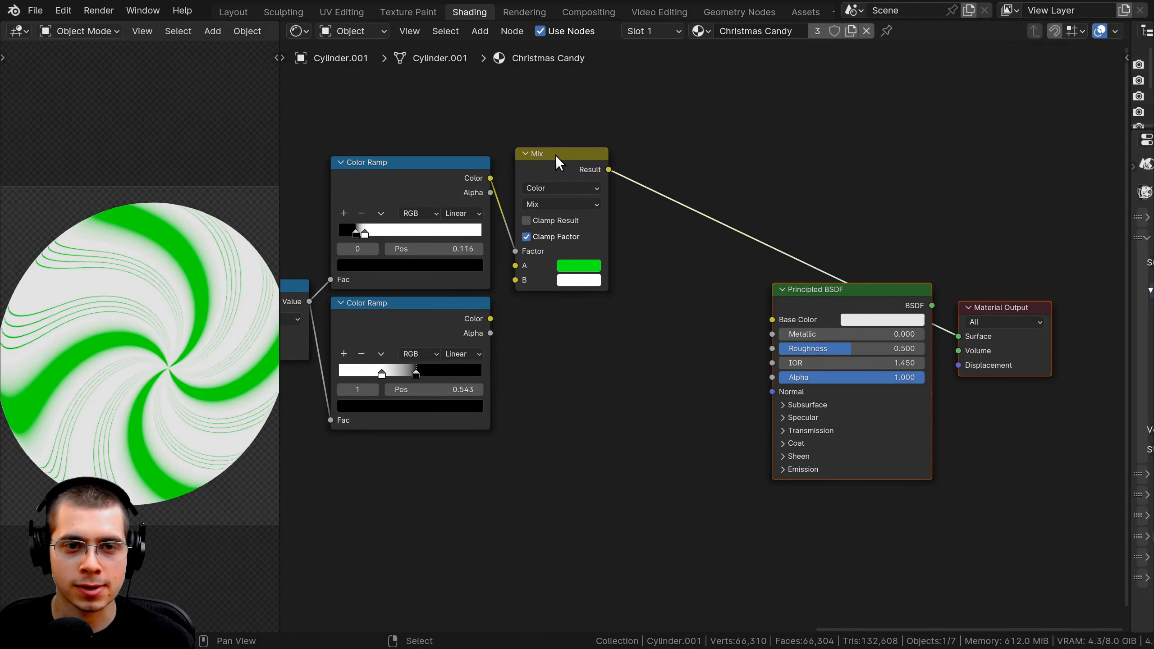
left_click_drag(555, 155, 555, 155)
middle_click_drag(557, 155, 552, 156)
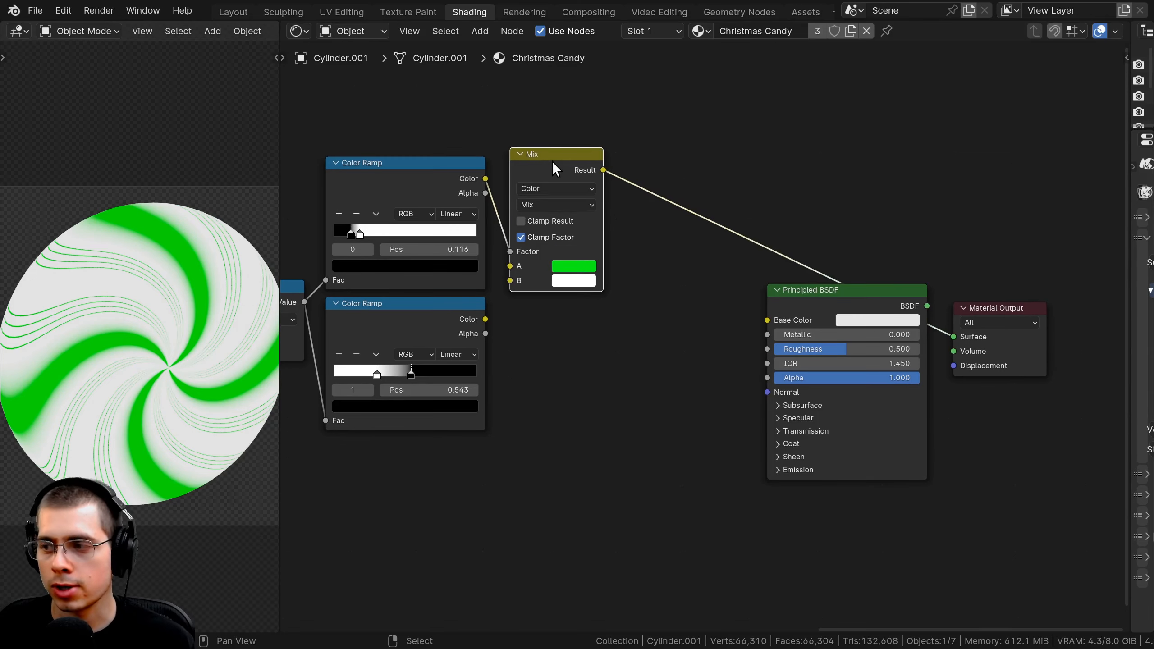
- Duplicate the Mix node before the Principled BSDF and connect the first Mix's Result to the duplicate's B input
key("shift+d")
left_click(686, 283)
left_click_drag(556, 165, 633, 409)
middle_click_drag(673, 281, 684, 264)
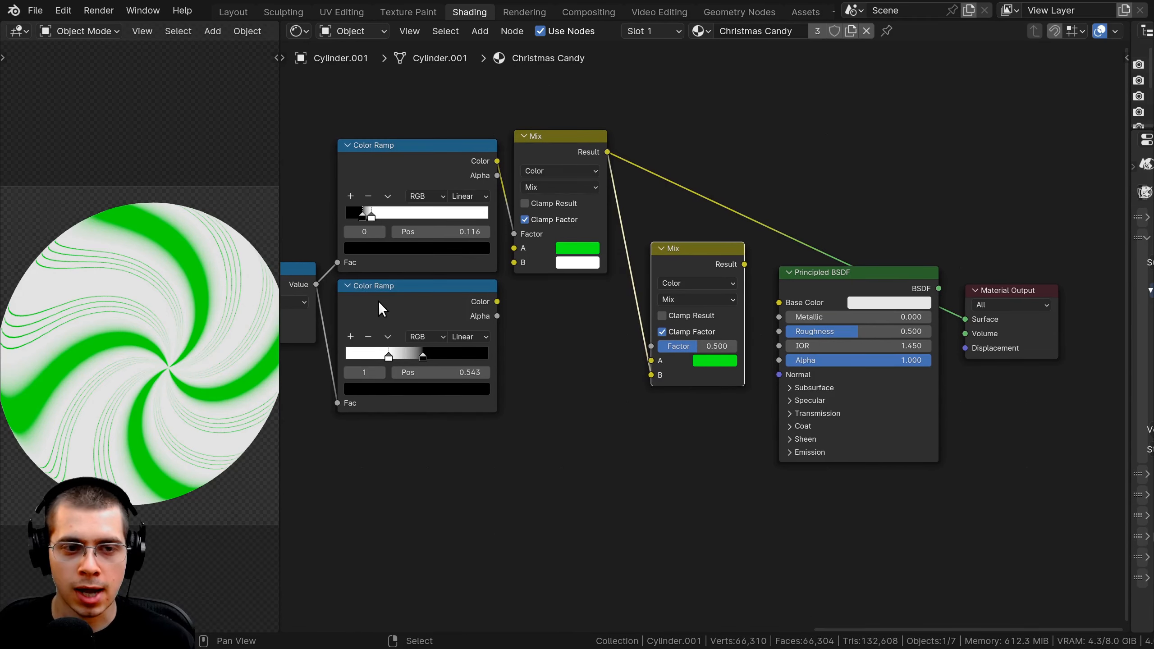
- Connect the lower Color Ramp's Color output to the second Mix node's Factor and preview that Mix on the candy
left_click_drag(497, 301, 658, 346)
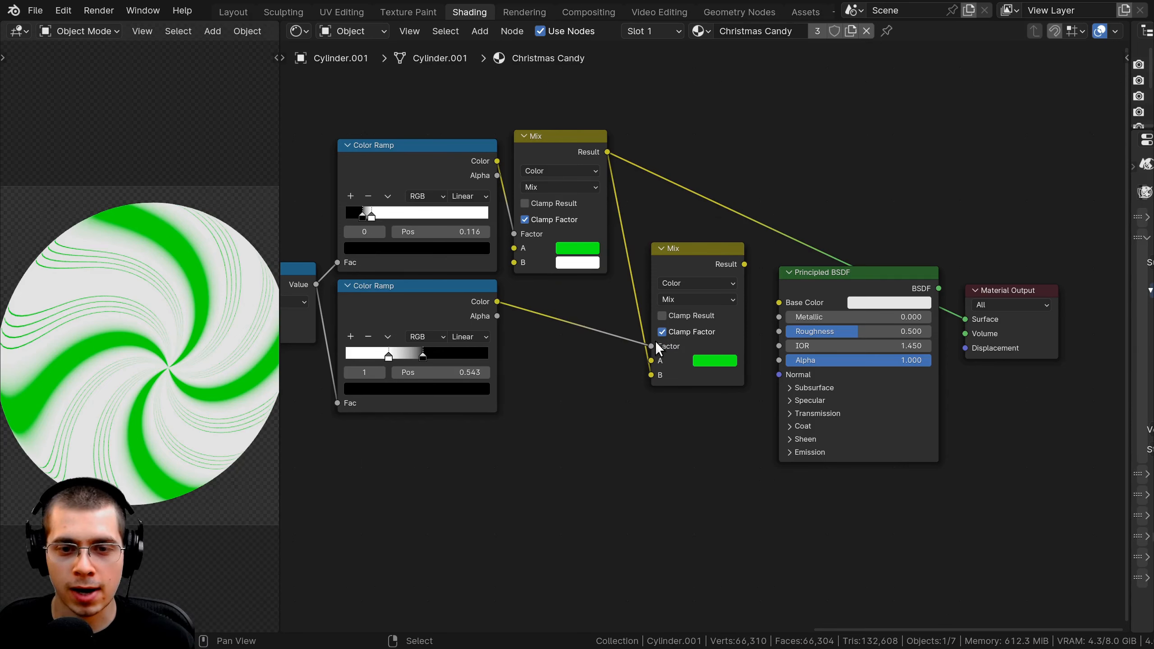
scroll(655, 341, "up", 1)
left_click(681, 253, "ctrl+shift")
left_click_drag(675, 252, 662, 241)
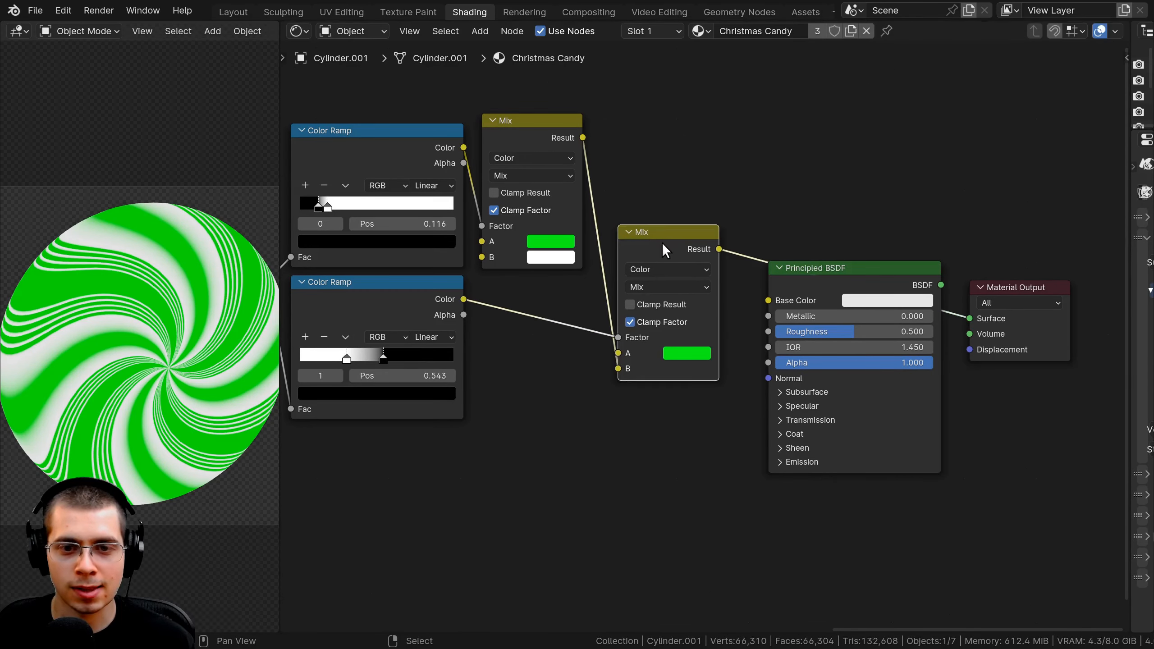
- Set the second Mix node's A color to a bright red, hex FF0400
left_click(687, 353)
mouse_move(696, 195)
left_mouse_down()
mouse_move(694, 238)
mouse_move(734, 257)
left_mouse_up()
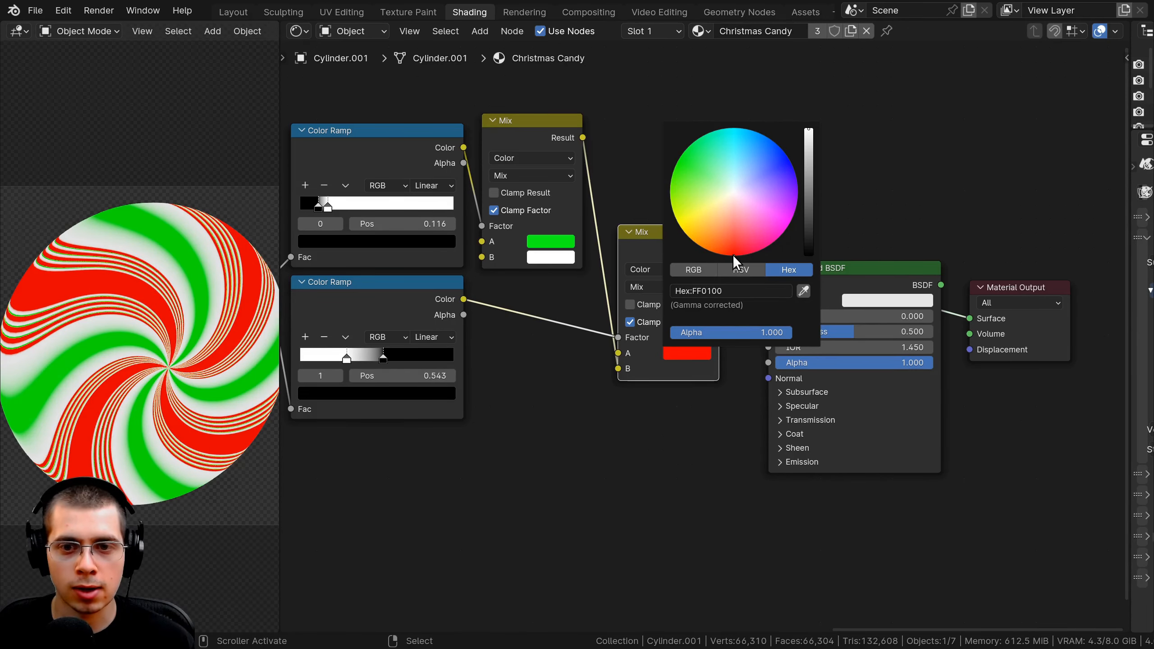
scroll(656, 383, "up", 1)
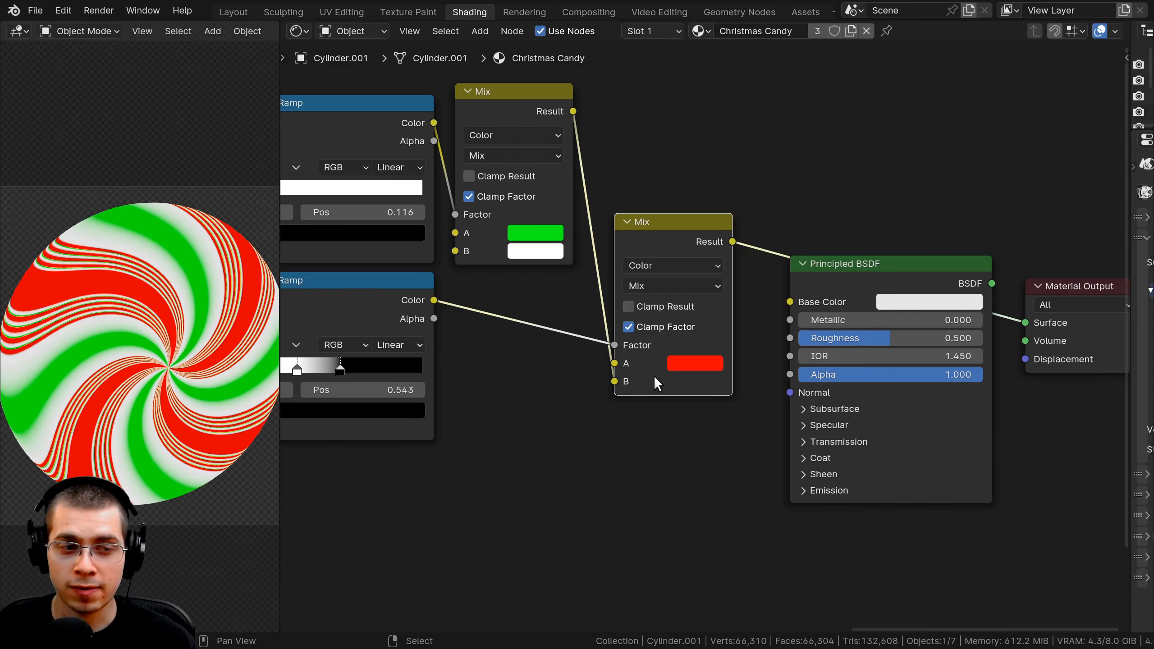
left_click(687, 363)
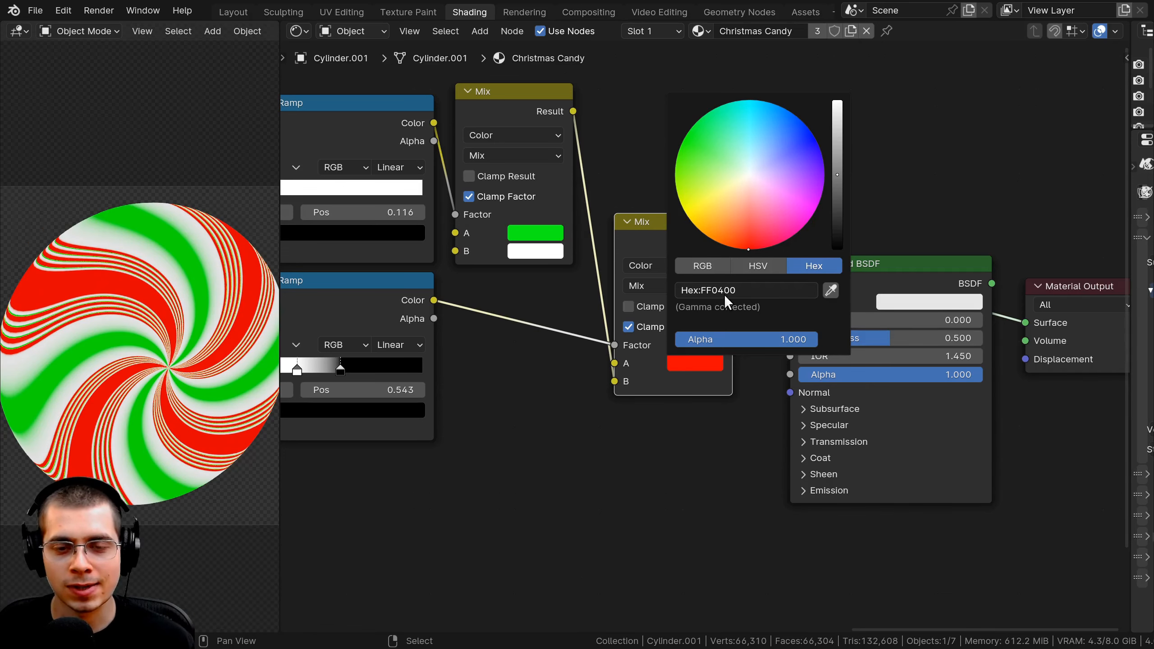
- Connect the second Mix node's Result to the Principled BSDF's Base Color and route the BSDF to the Material Output's Surface
left_click_drag(661, 242, 653, 249)
middle_click_drag(666, 249, 635, 249)
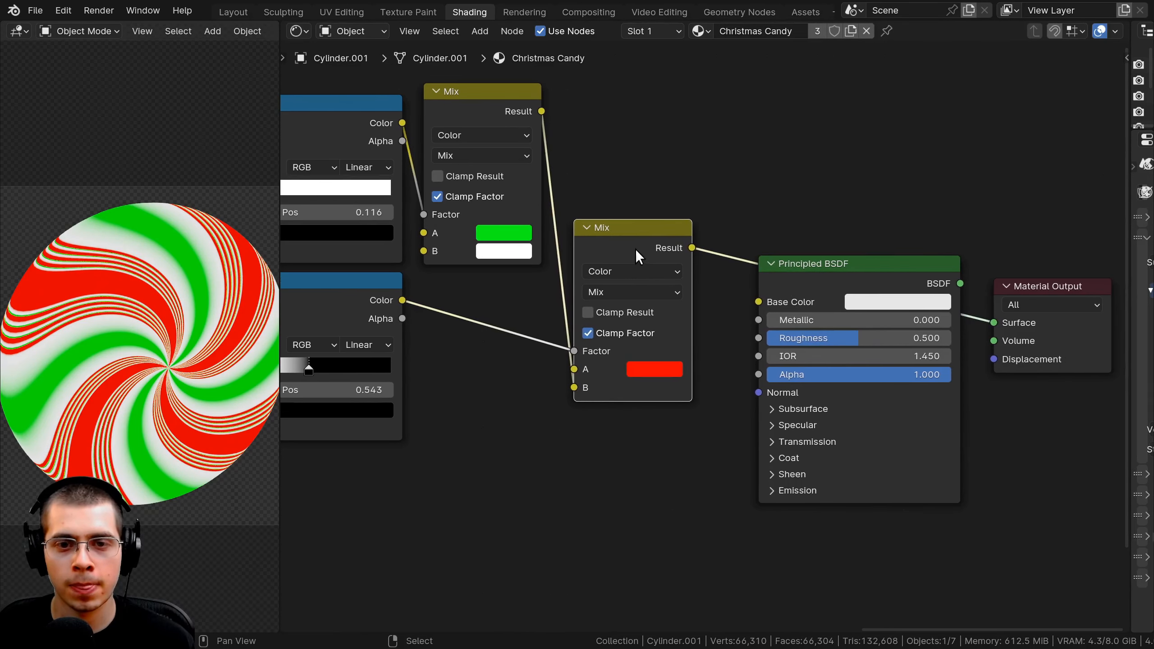
left_click_drag(692, 247, 757, 301)
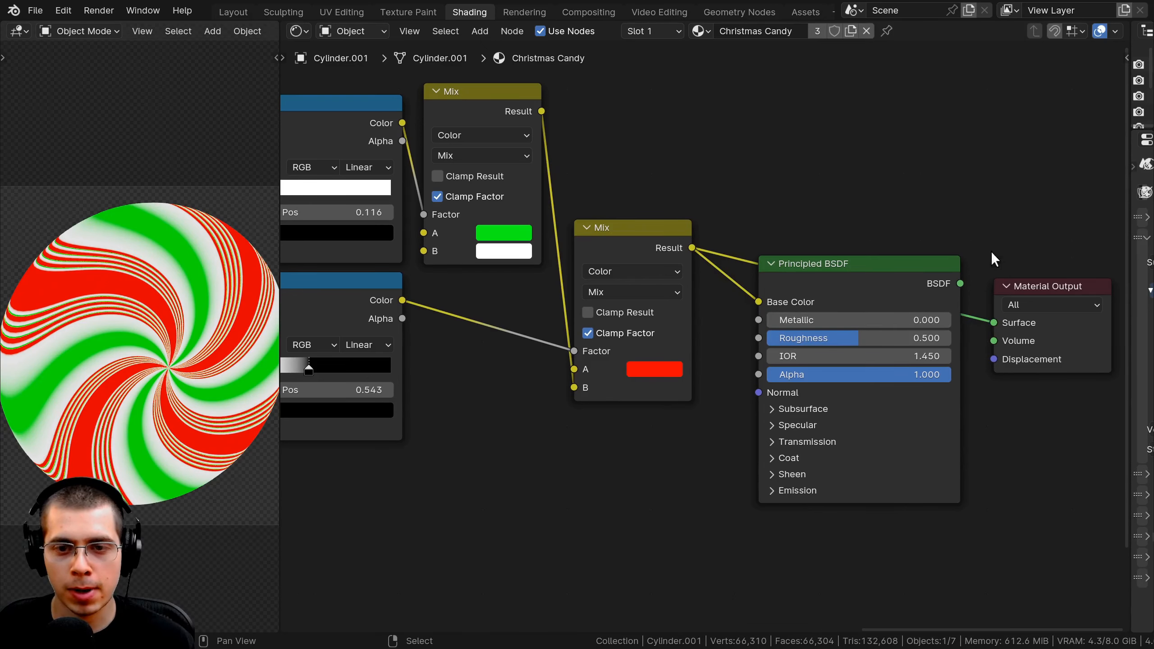
left_click(884, 283, "ctrl+shift")
- Reposition the Principled BSDF and Material Output nodes higher up, next to the second Mix node
left_click_drag(842, 276, 862, 284)
left_click_drag(927, 248, 1005, 375)
key("g")
left_click(984, 323)
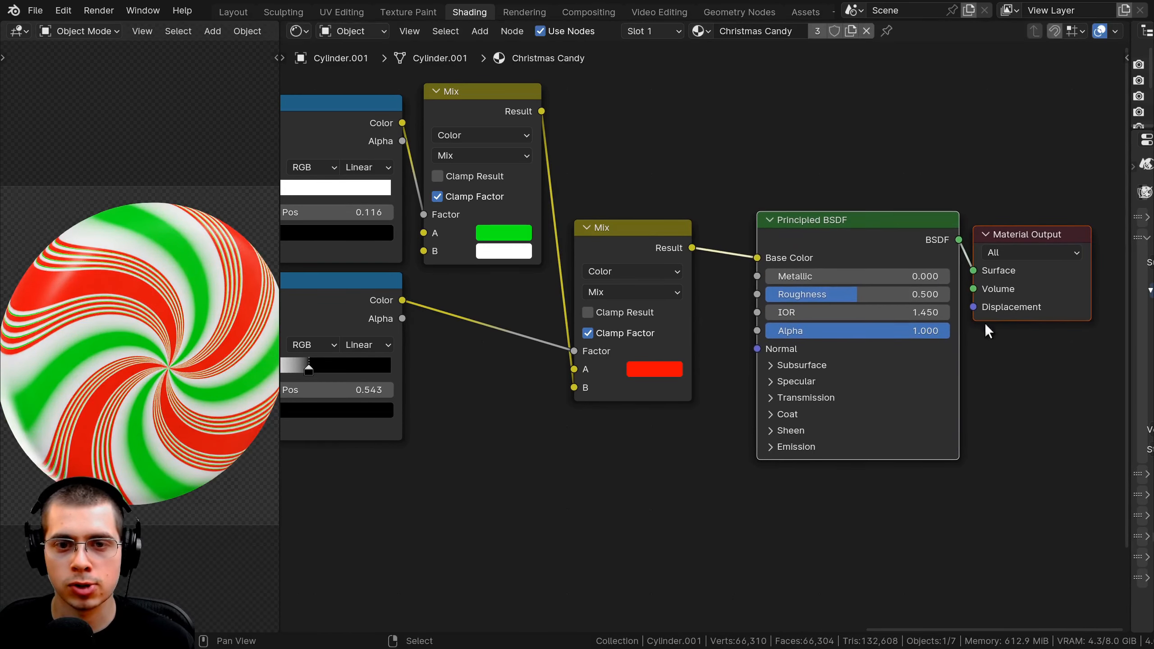
scroll(984, 322, "down", 3)
middle_click_drag(926, 337, 930, 326)
left_click(921, 326)
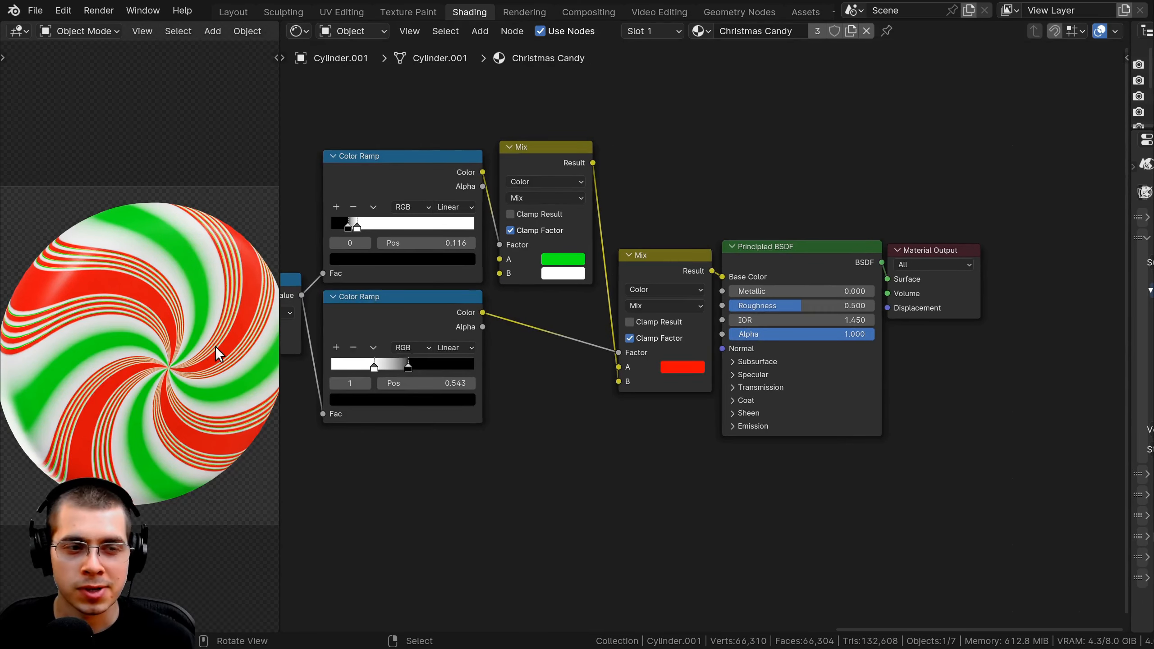
- Set the Principled BSDF's Roughness to 0.2
middle_click_drag(638, 317, 626, 323)
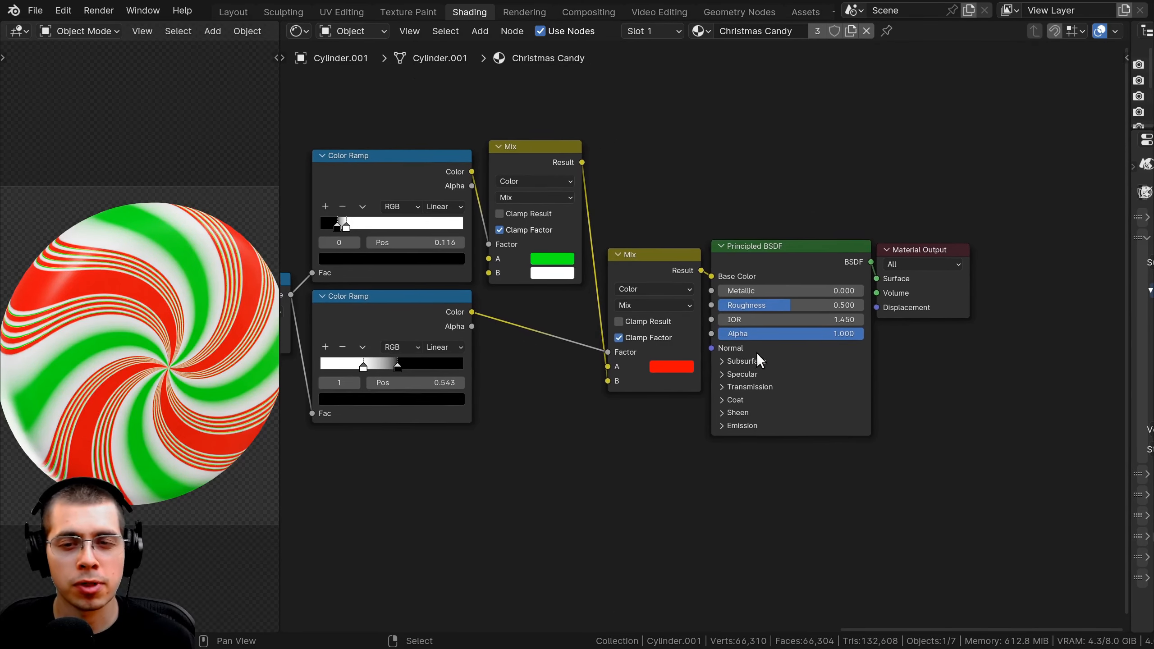
left_click(793, 304)
key("Return")
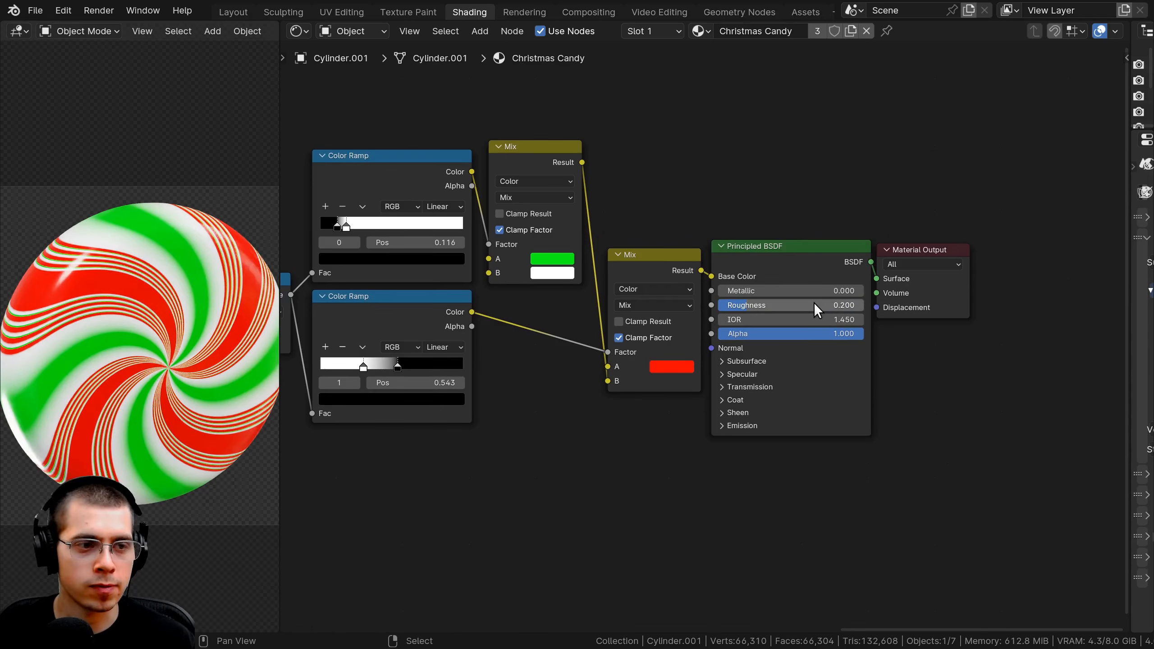
- Expand the Principled BSDF's Subsurface settings and set the Weight to 1.000
middle_click_drag(701, 361, 649, 288)
scroll(649, 289, "up", 3)
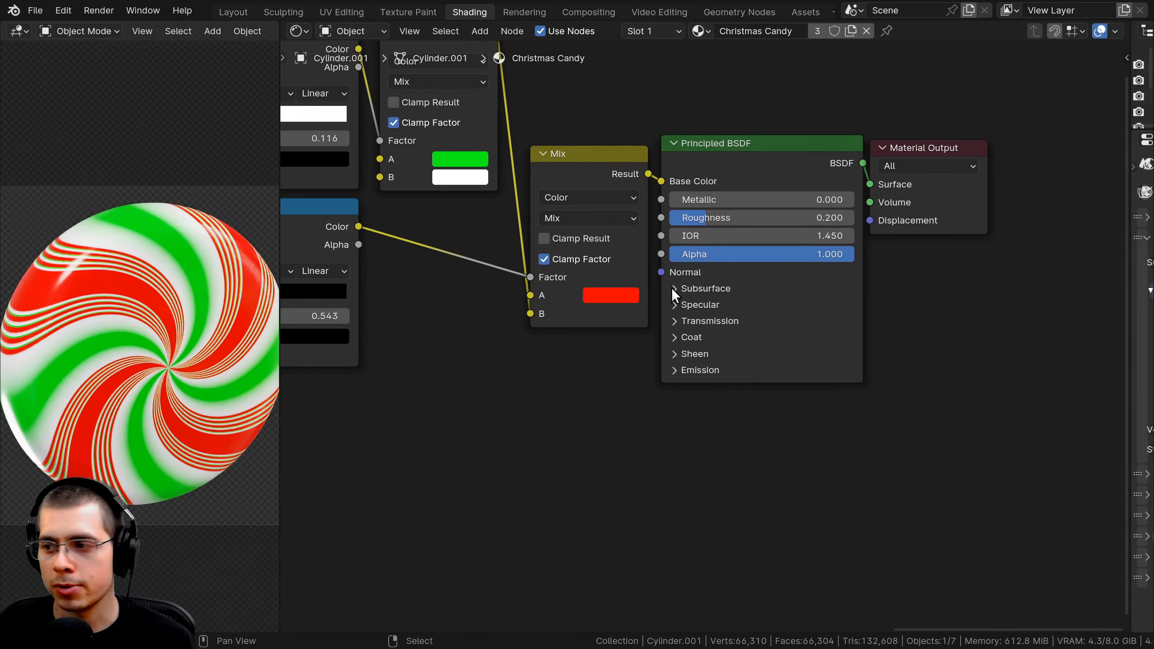
left_click(673, 288)
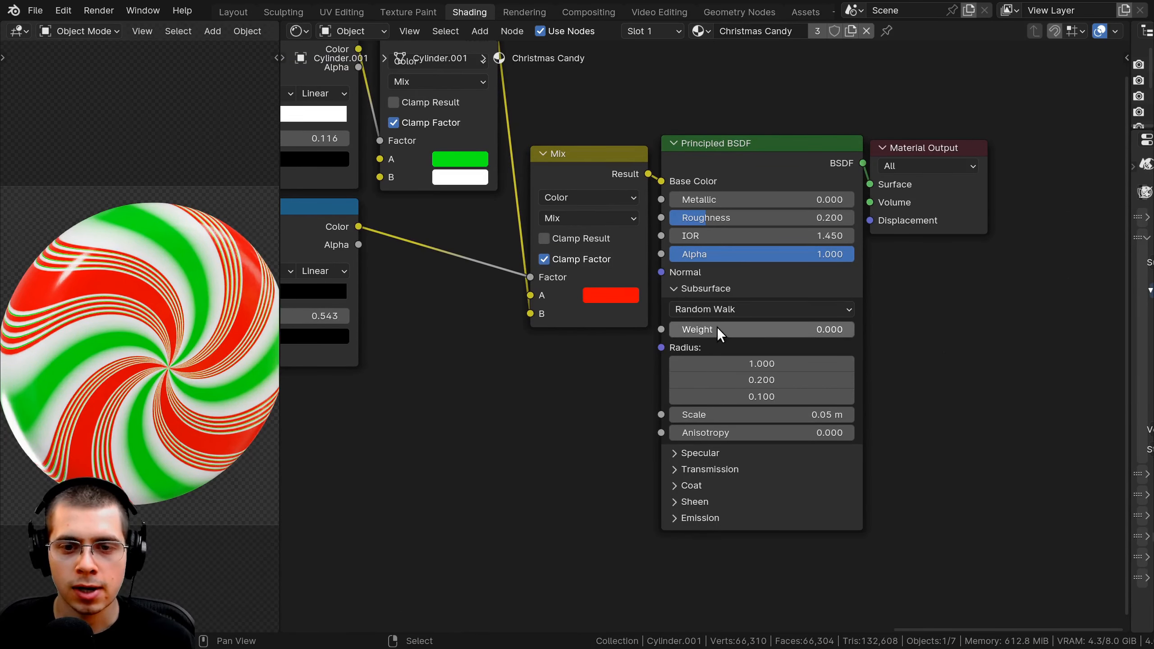
left_click_drag(708, 330, 837, 330)
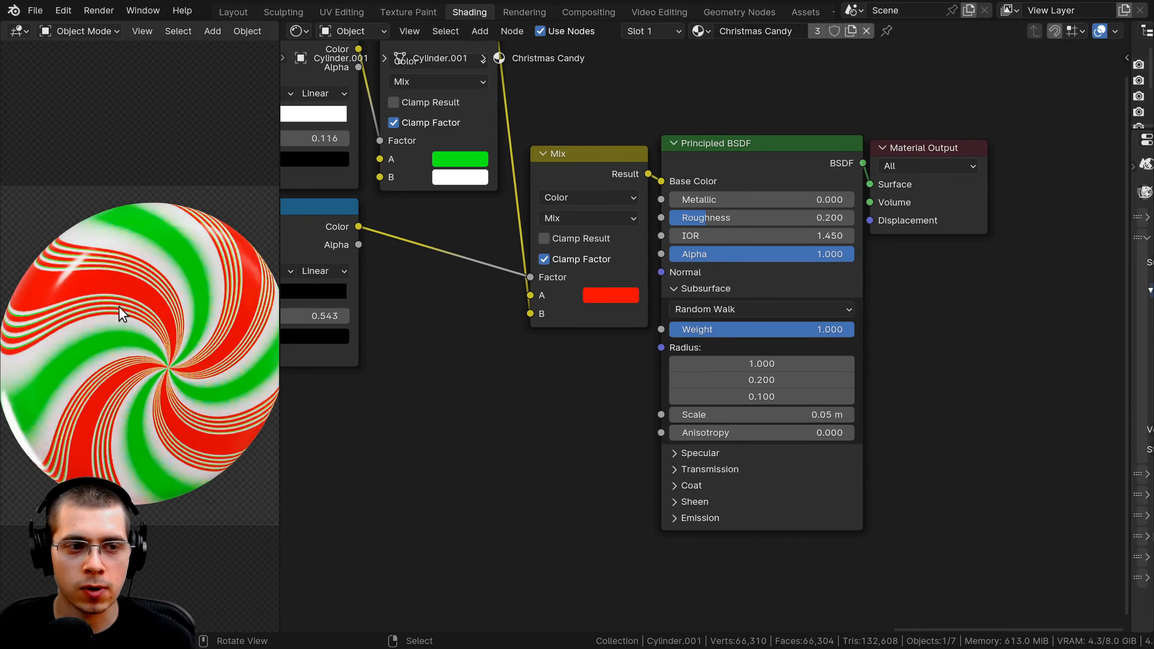
- Set the Principled BSDF's Subsurface Scale to 0.1 m
middle_click_drag(754, 485, 770, 473)
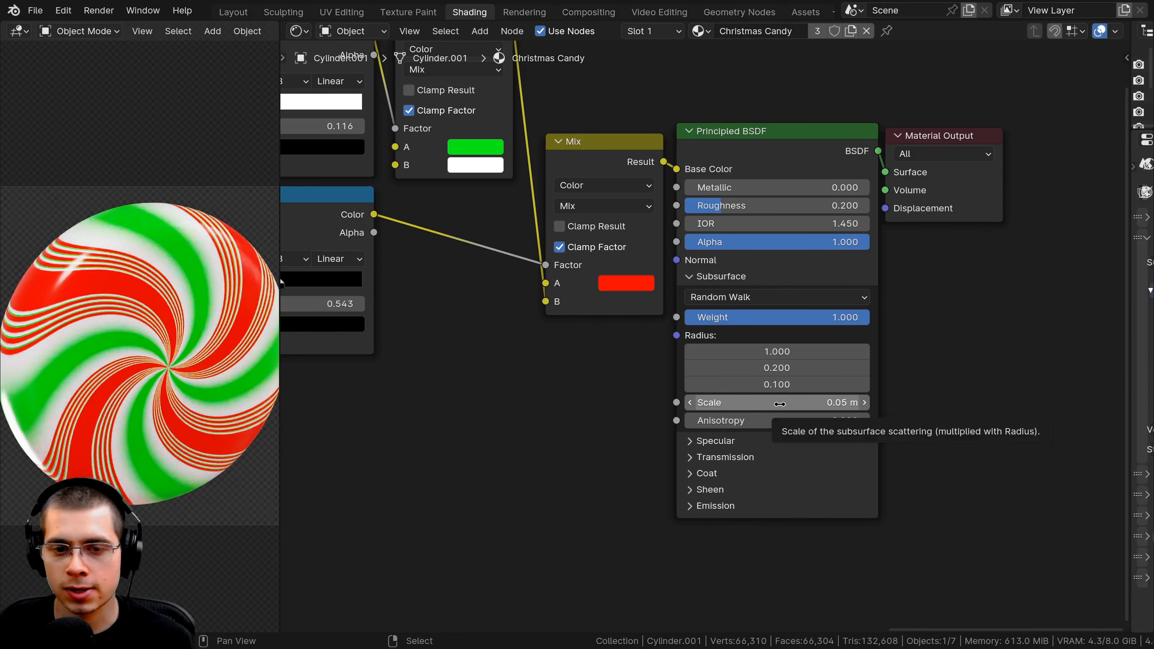
left_click(756, 406)
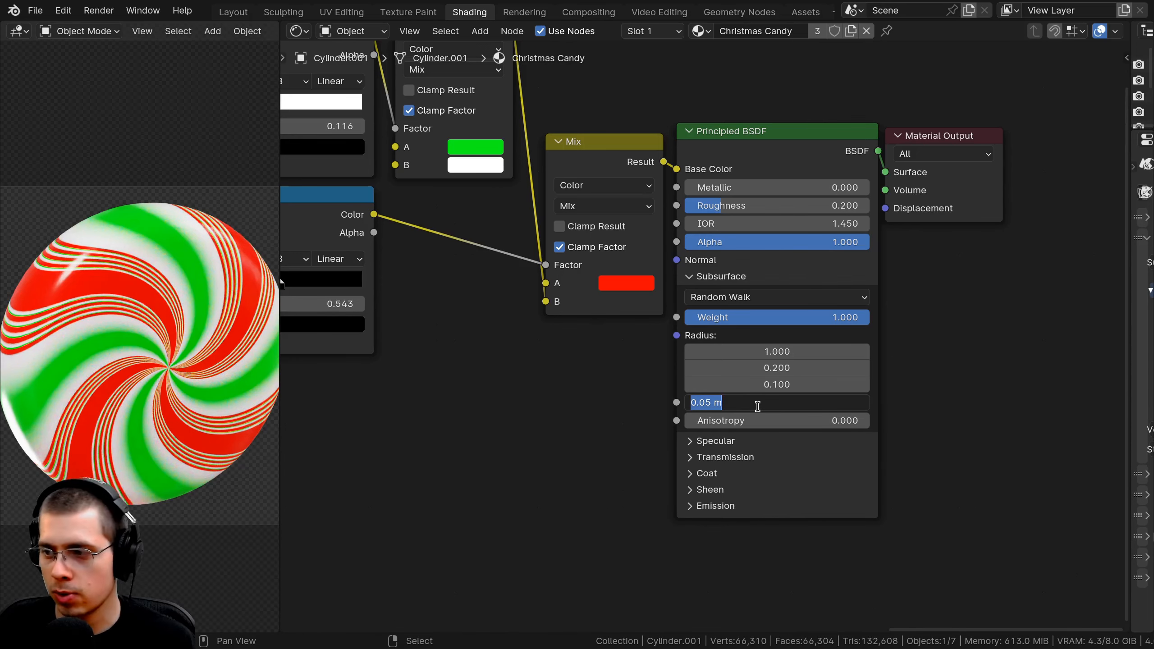
type(".1")
key("Return")
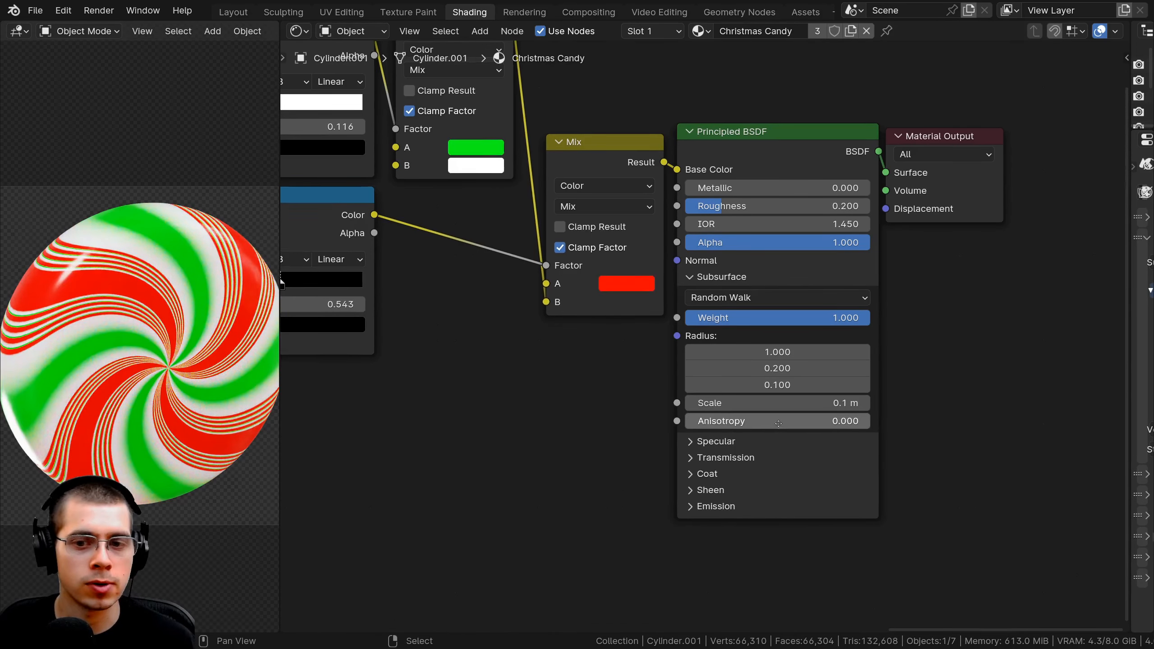
- Add a Noise Texture node below the lower Color Ramp
scroll(886, 305, "down", 3)
scroll(80, 240, "up", 2)
middle_click_drag(548, 317, 547, 294)
key("shift+a")
left_click(546, 281)
type("noise")
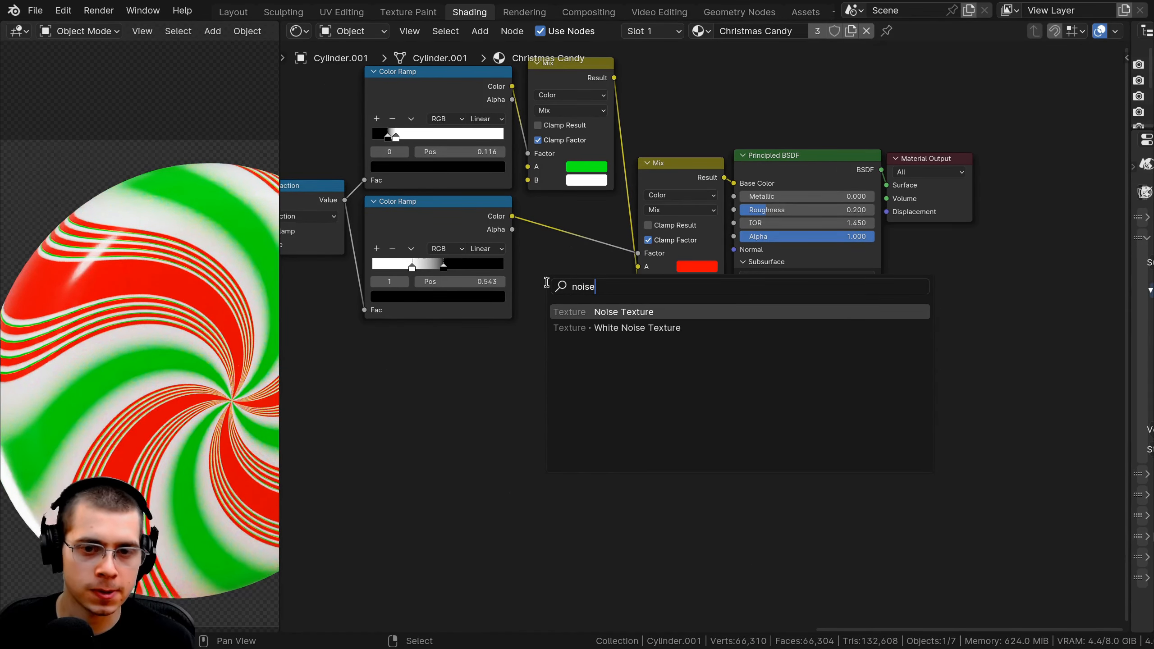
key("Return")
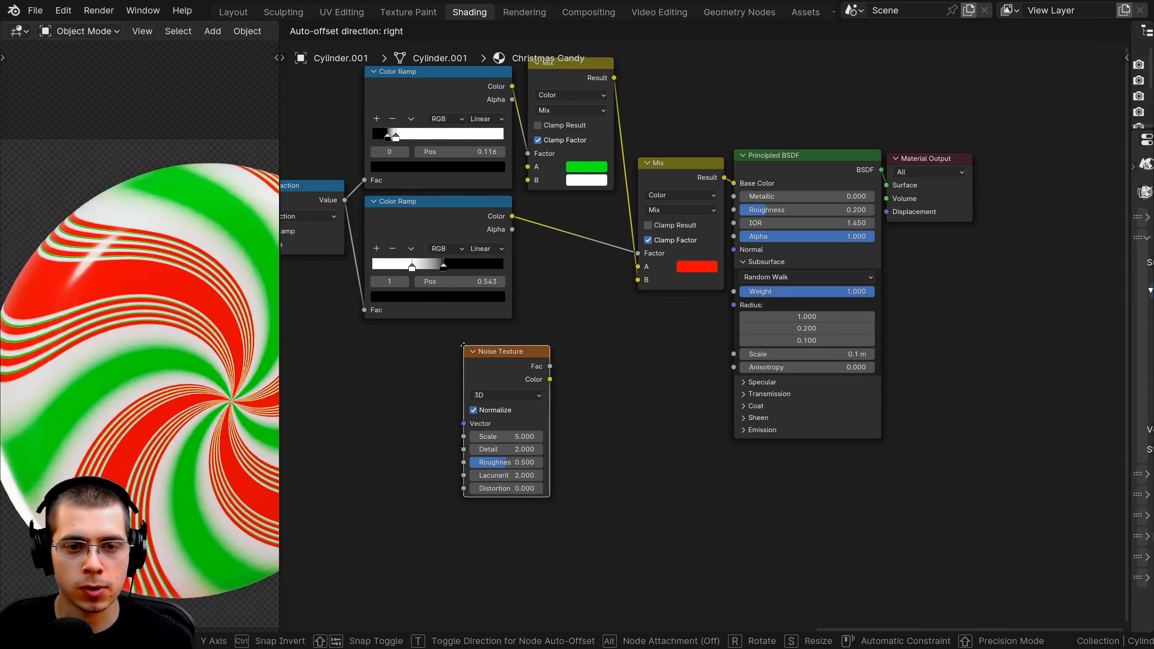
left_click(465, 342)
middle_click_drag(483, 362, 486, 338)
- Connect the Noise Texture's Fac output to the Principled BSDF's Normal and shift the Noise Texture away from the shader
left_click_drag(553, 343, 737, 227)
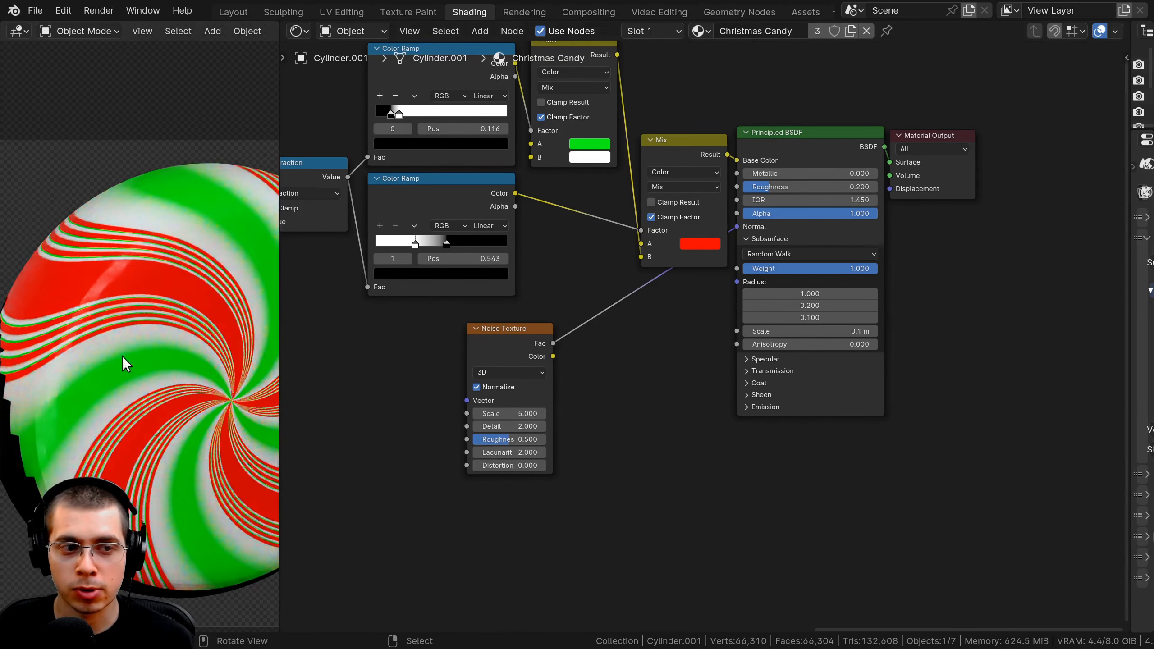
scroll(111, 398, "down", 2)
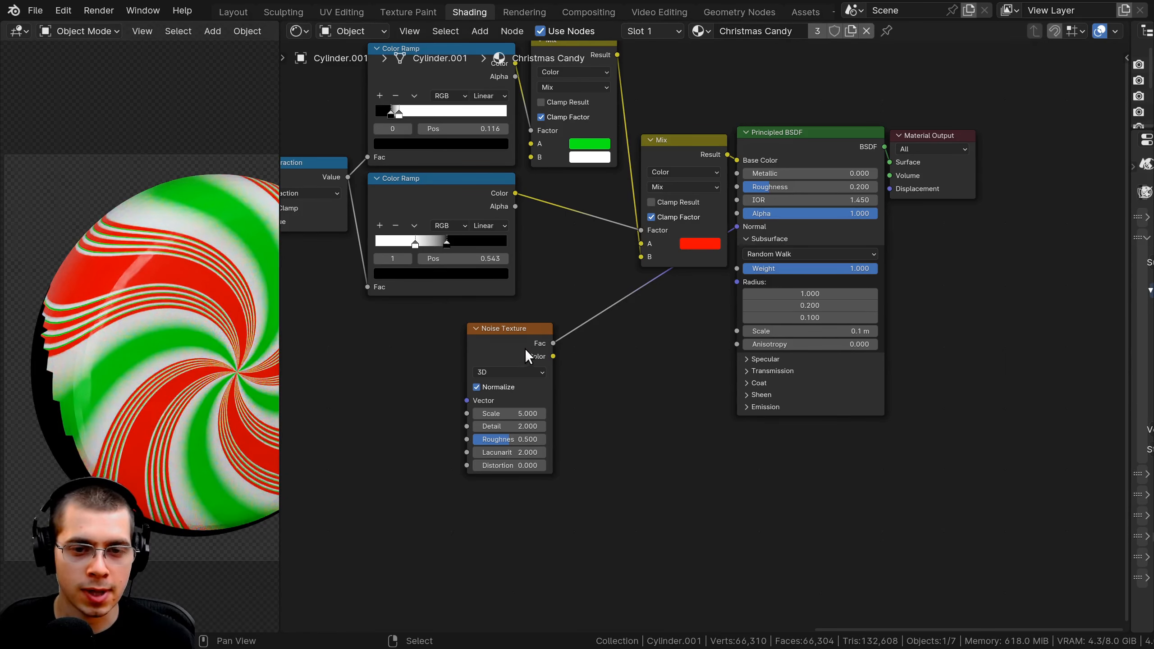
key("g")
left_click(499, 352)
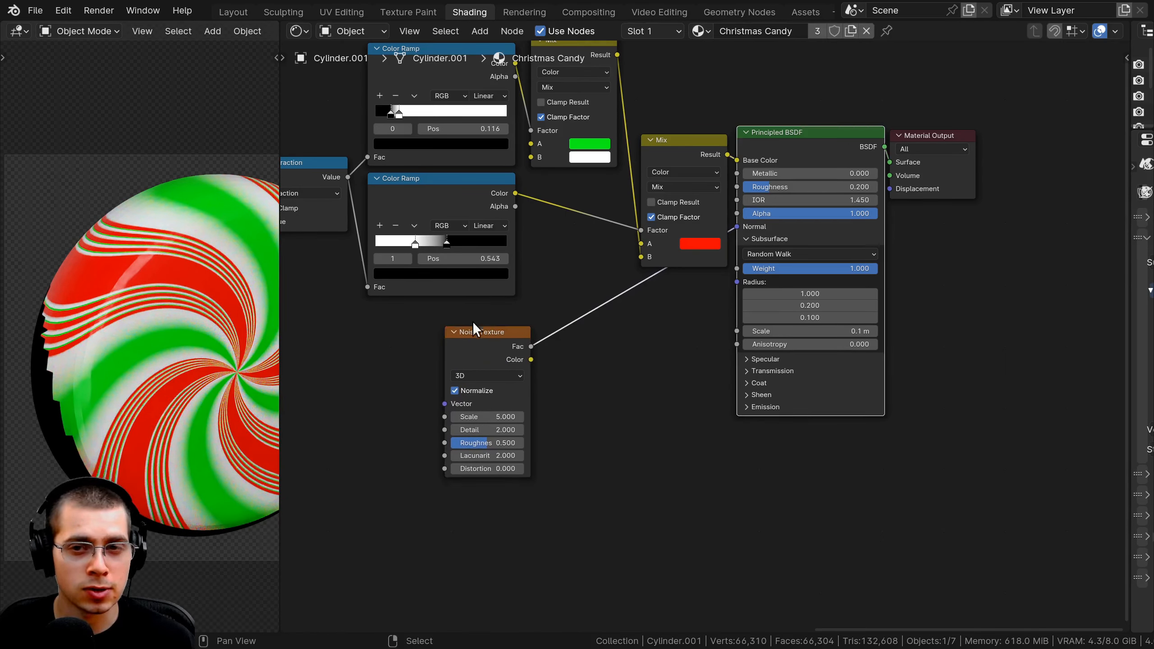
- Add a Bump node onto the link between the Noise Texture and the Principled BSDF's Normal
key("shift+a")
type("bum")
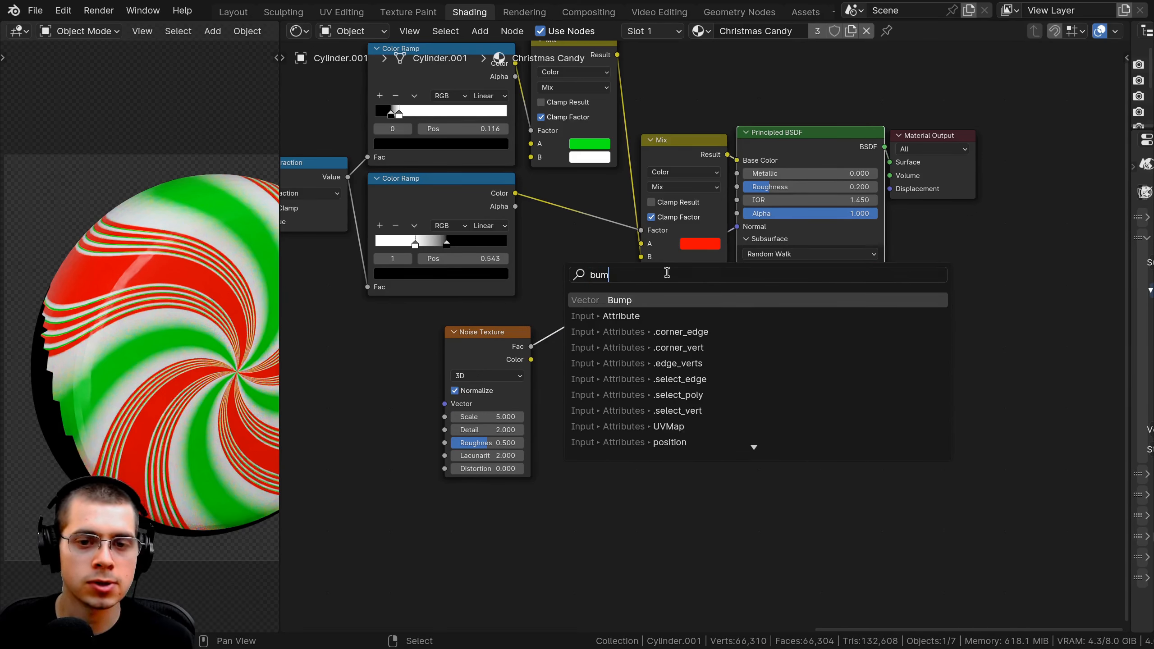
key("Return")
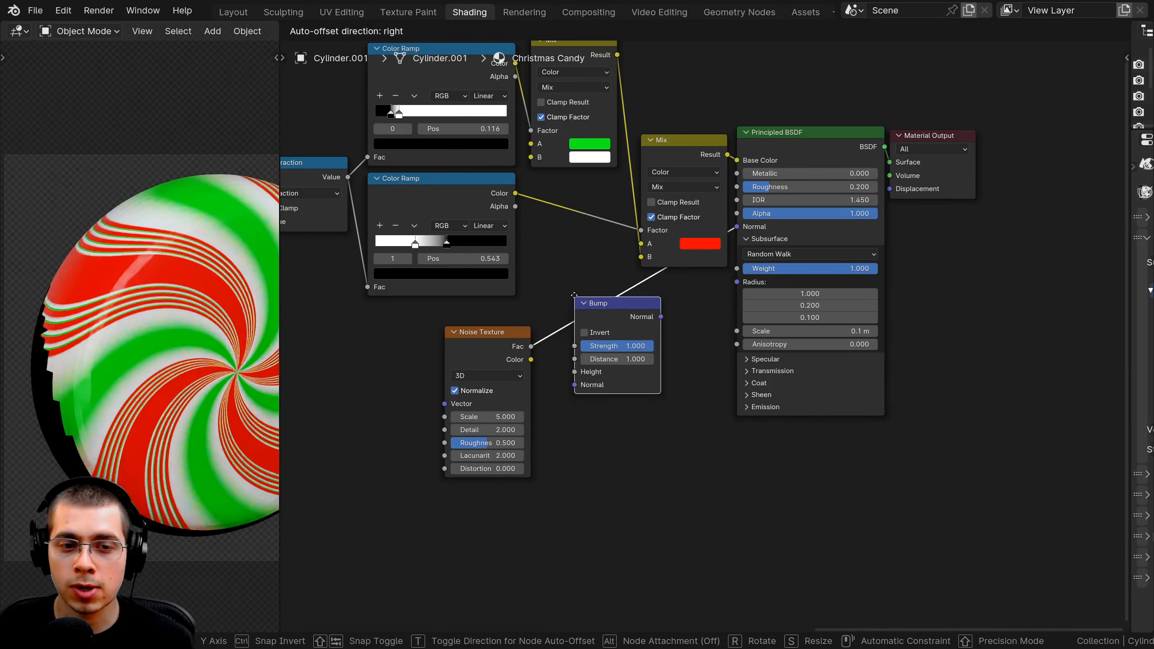
left_click(585, 301)
left_click_drag(585, 301, 652, 292)
- Reroute the Noise Texture's Fac link from the Bump node's Normal to its Height input and tidy both nodes' spacing
scroll(525, 294, "up", 2)
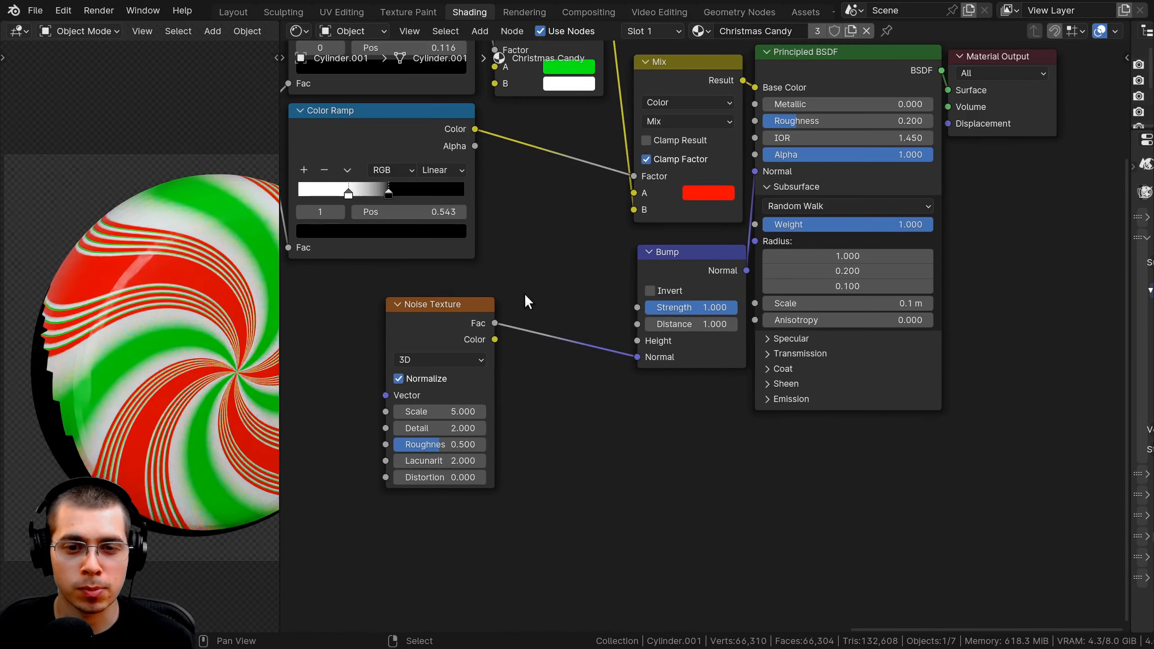
mouse_move(635, 357)
left_mouse_down()
mouse_move(617, 340)
mouse_move(635, 340)
left_mouse_up()
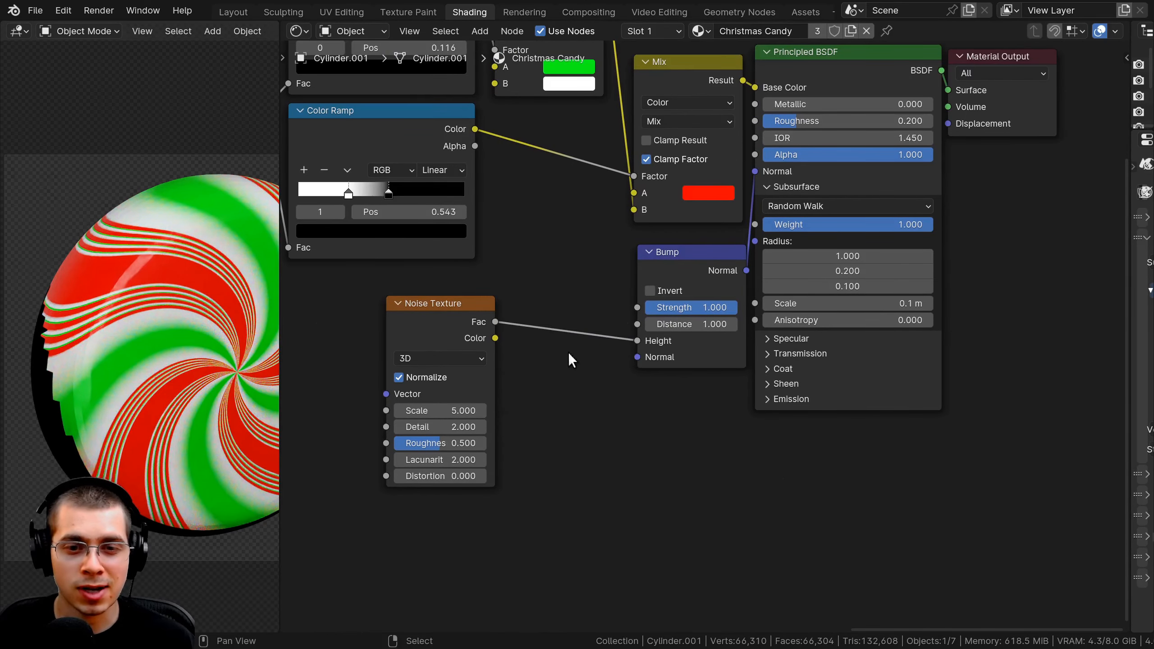
left_click_drag(453, 321, 456, 321)
left_click_drag(723, 277, 711, 277)
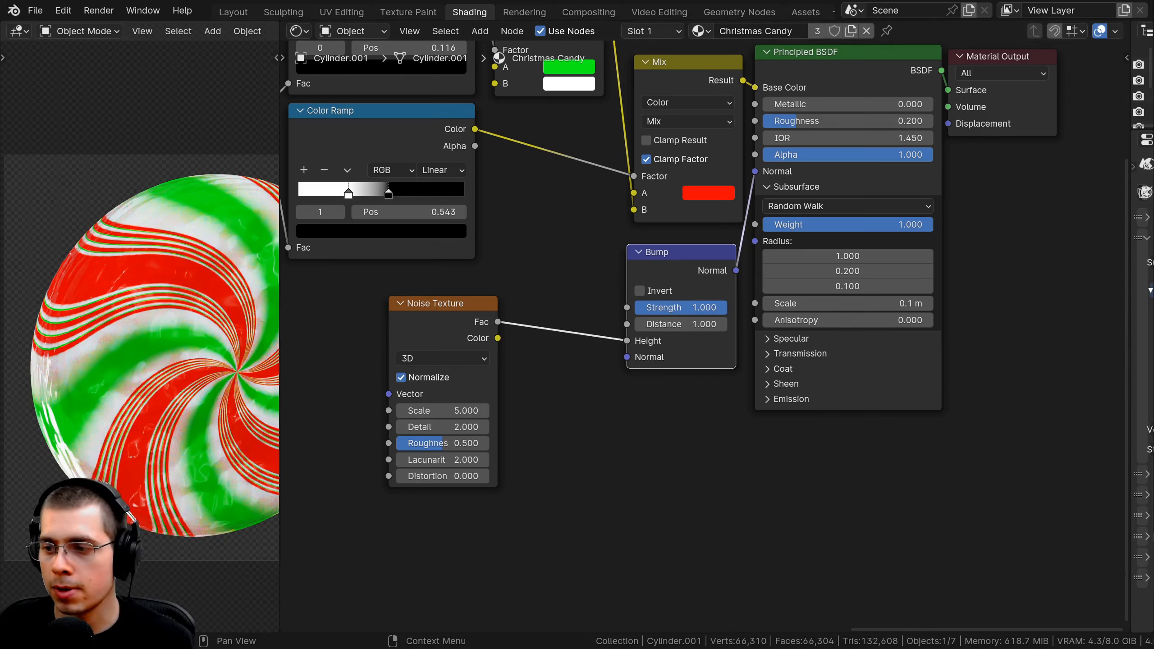
- Set the Bump node's Strength to 0.03
left_click(664, 307)
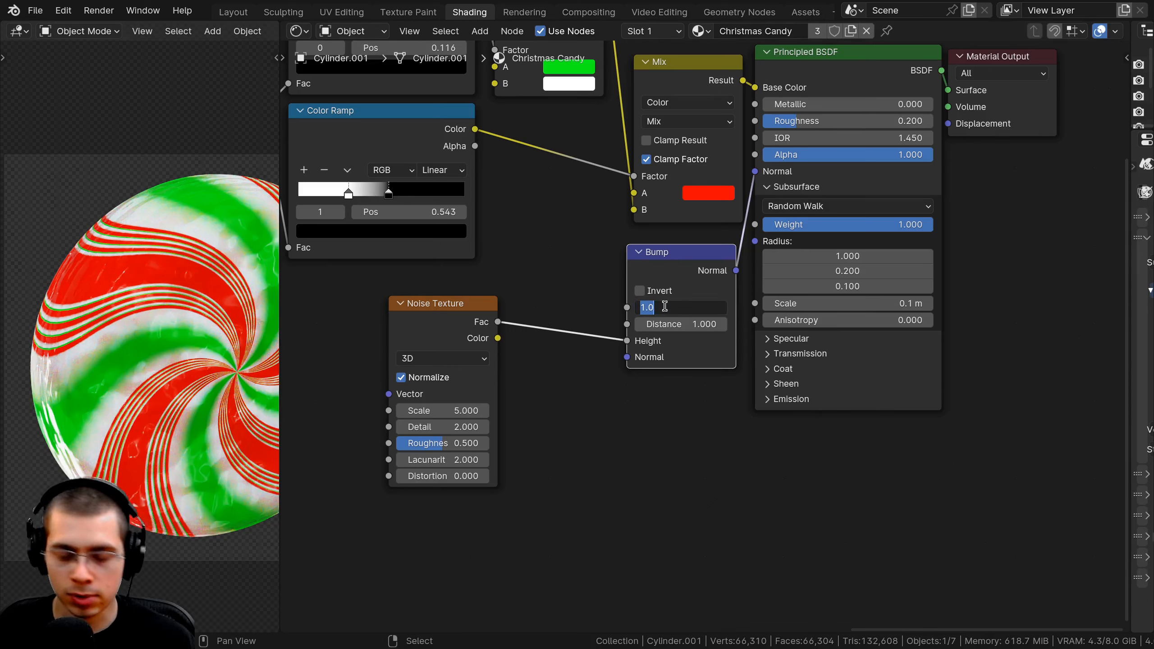
type(".03")
key("Return")
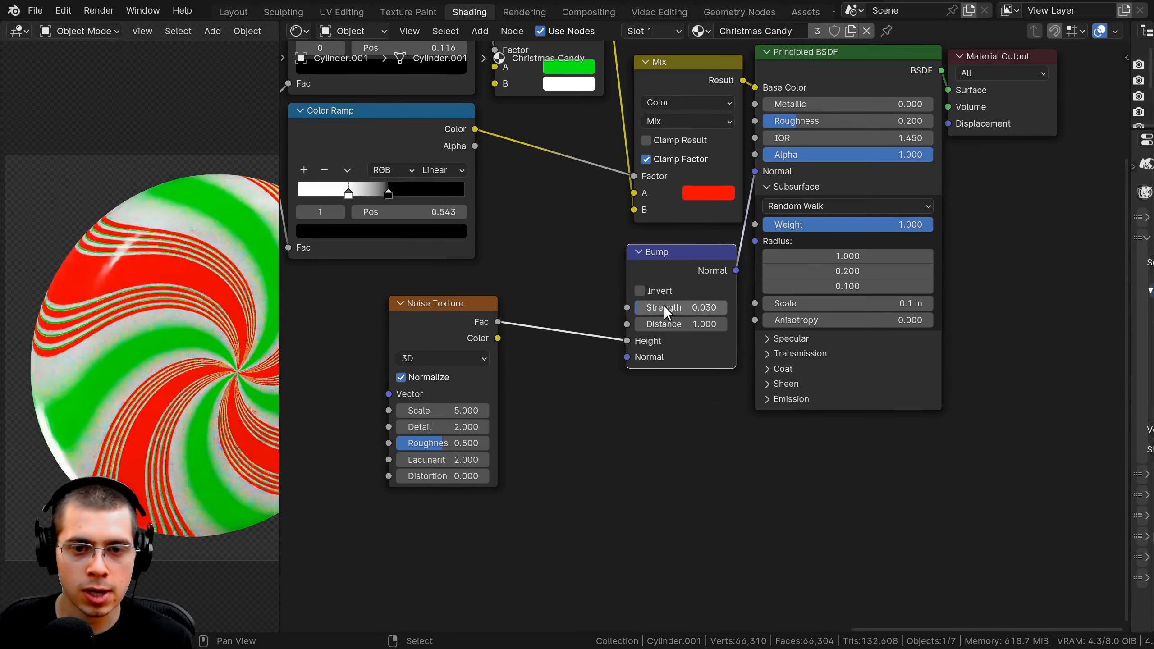
- Connect the Texture Coordinate's Object output to the Noise Texture's Vector input
scroll(663, 309, "down", 5)
left_click(651, 313)
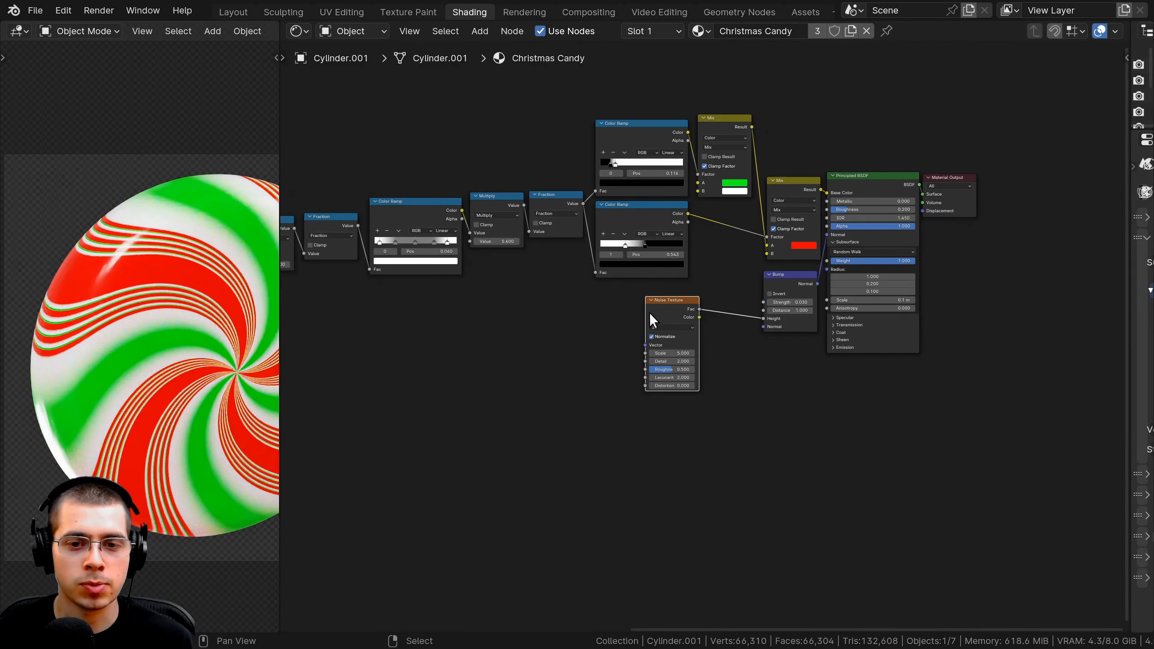
key("g")
right_click(670, 309)
middle_click_drag(773, 303, 788, 307)
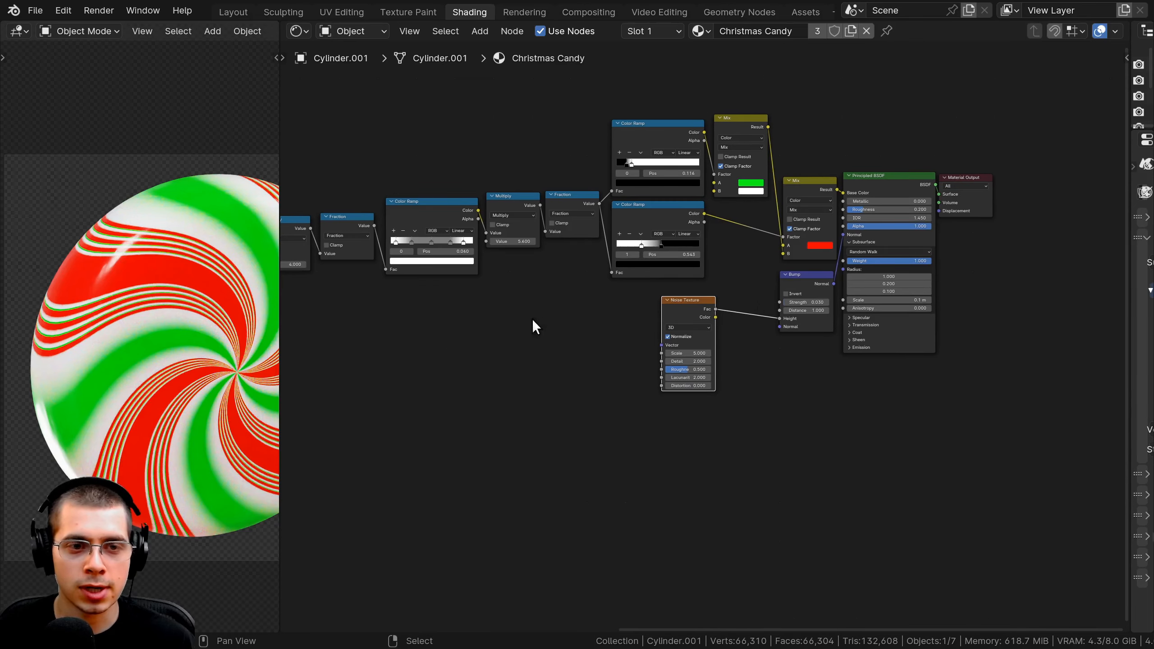
middle_click_drag(409, 324, 999, 315)
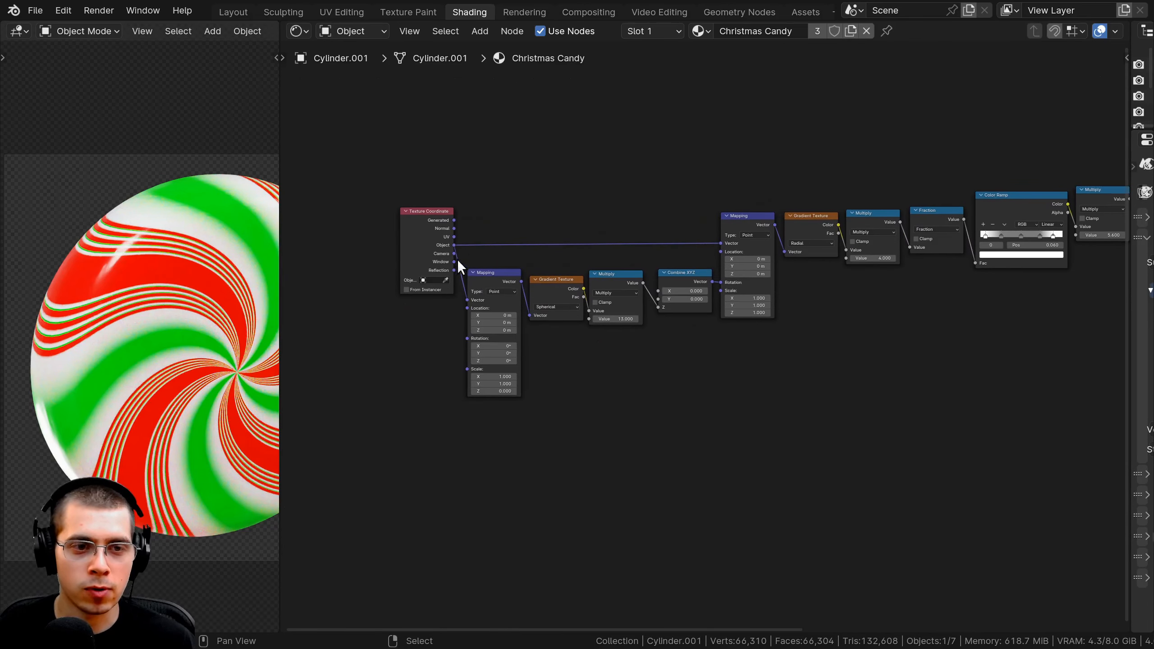
left_click(431, 232)
left_click_drag(453, 246, 818, 340)
middle_click_drag(809, 334, 637, 338)
- Set the Noise Texture's Scale to 200, Detail to 5 and Roughness to 0.588
scroll(725, 337, "up", 4)
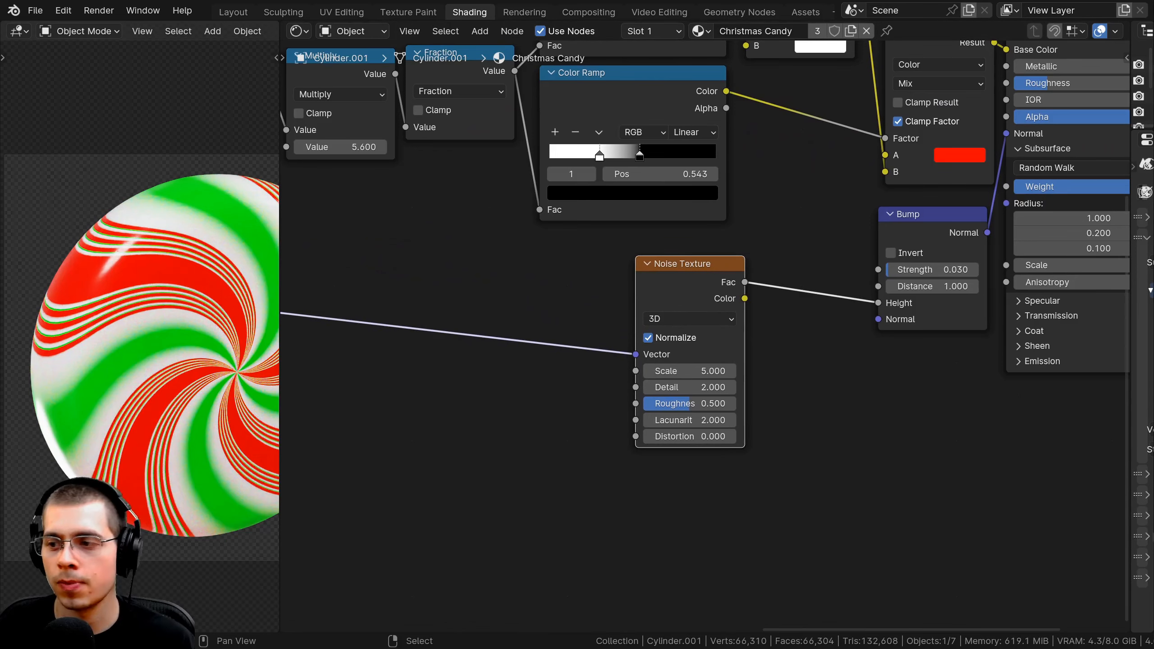
scroll(779, 455, "up", 2)
middle_click_drag(682, 378, 674, 365)
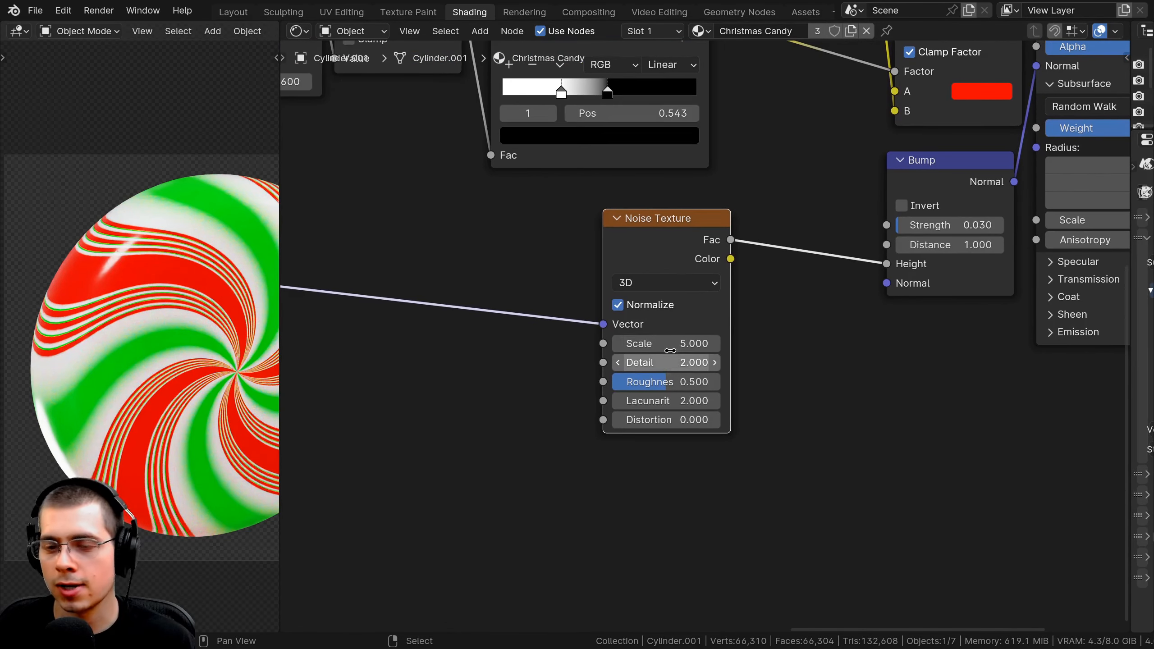
left_click(670, 345)
type("200")
key("Return")
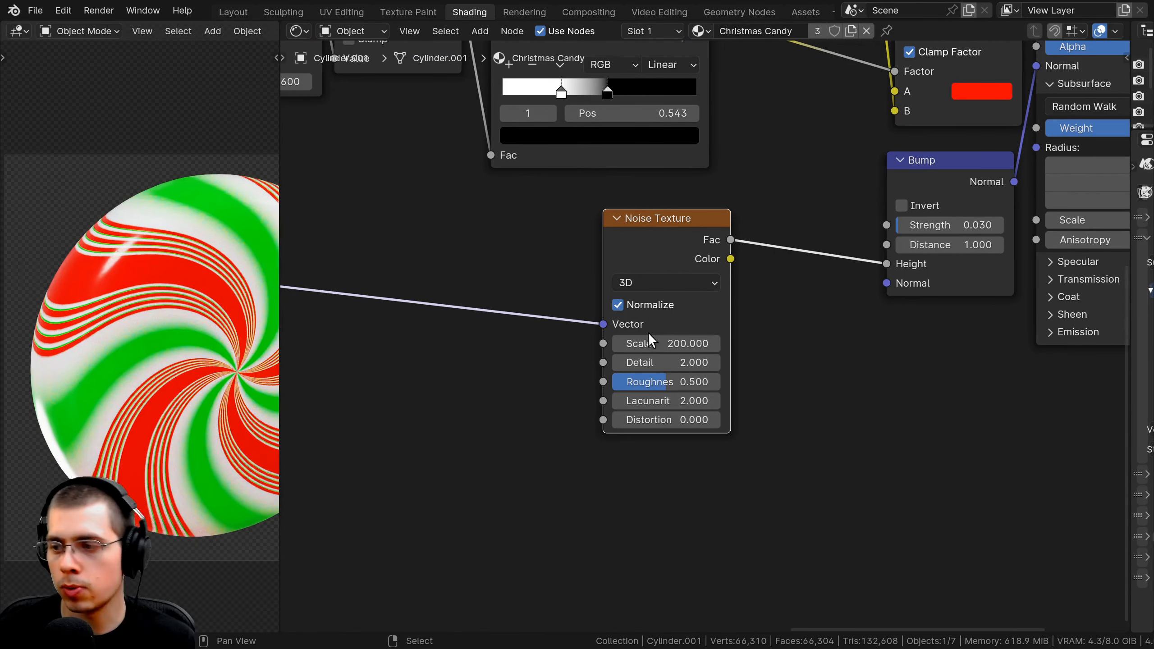
left_click(658, 363)
type("5")
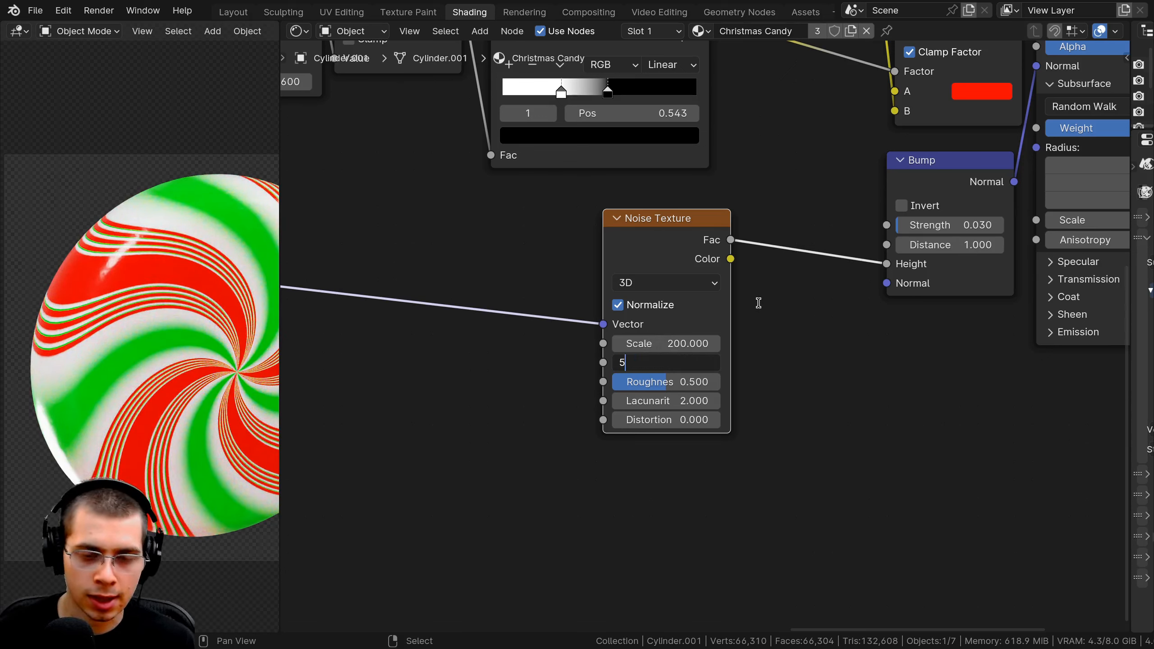
key("Return")
left_click(670, 382)
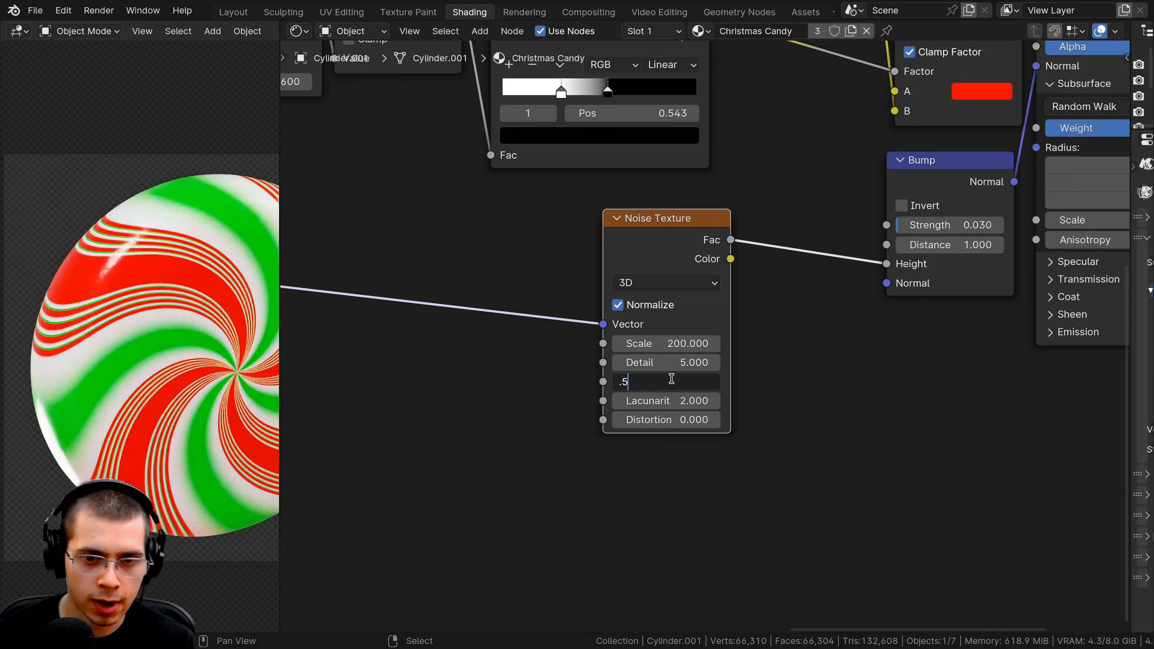
type(".588")
key("Return")
left_click_drag(629, 210, 629, 208)
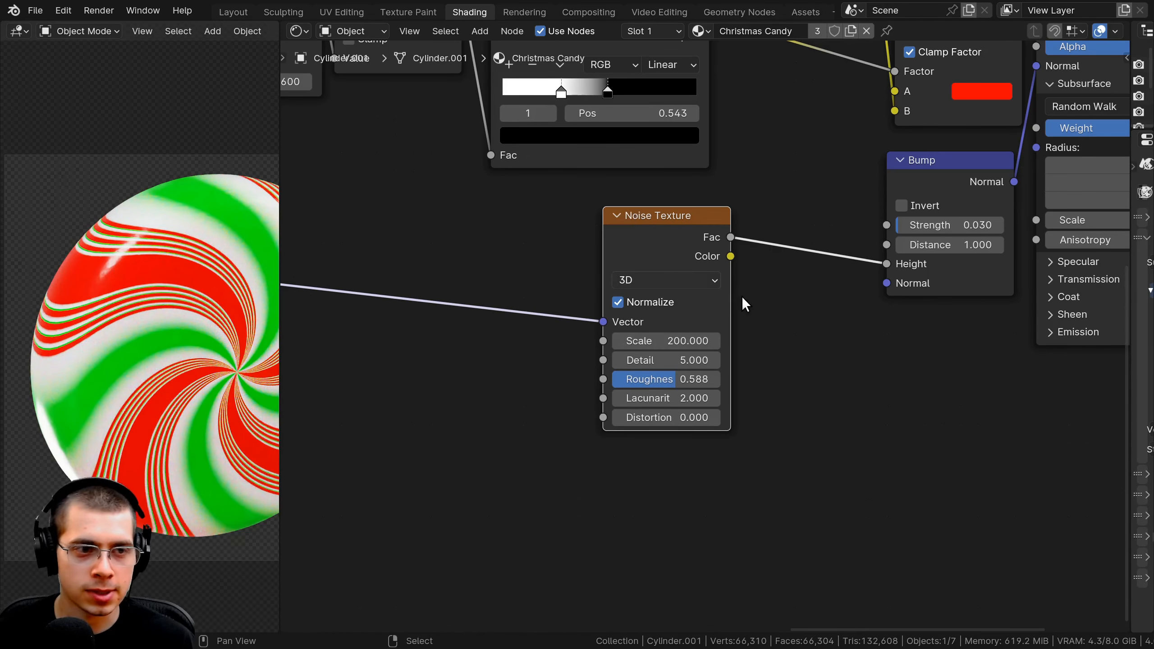
- Preview the Noise Texture's output directly on the candy and examine the noise pattern up close
left_click(628, 247, "ctrl+shift")
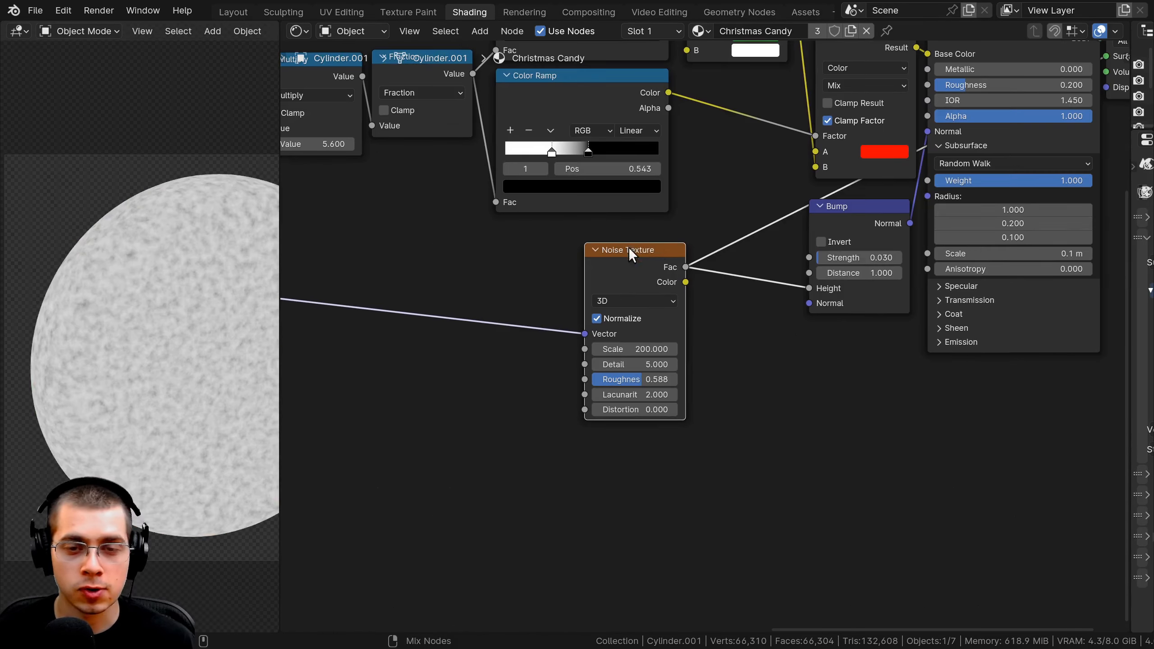
left_click(649, 256, "ctrl+shift")
left_click(649, 257, "ctrl+shift")
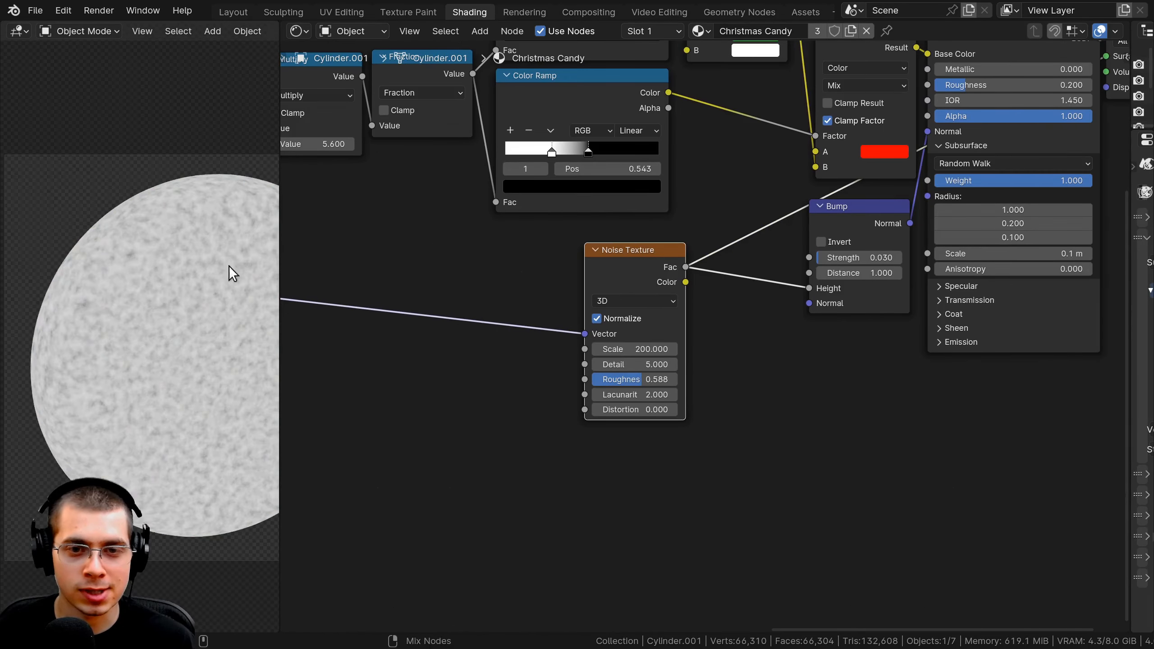
scroll(94, 323, "up", 3)
- Preview the Bump node's Normal output on the candy and inspect the fine surface bumps
middle_click_drag(819, 212, 640, 299)
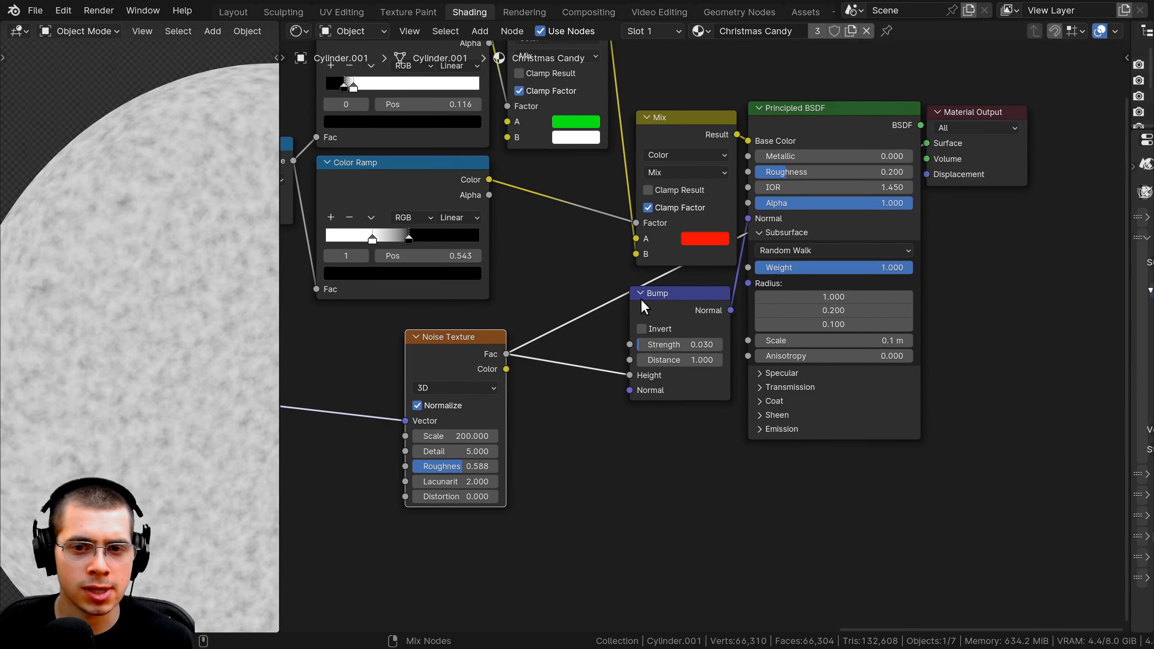
left_click(654, 315, "ctrl+shift")
scroll(127, 282, "up", 2)
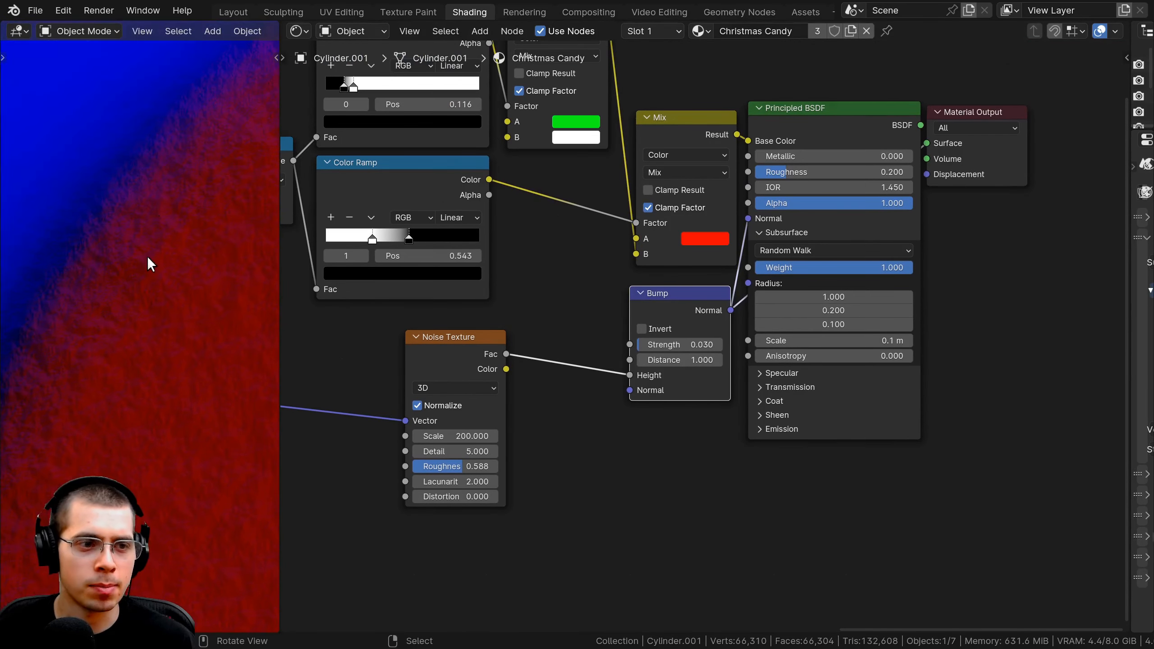
scroll(135, 260, "down", 2)
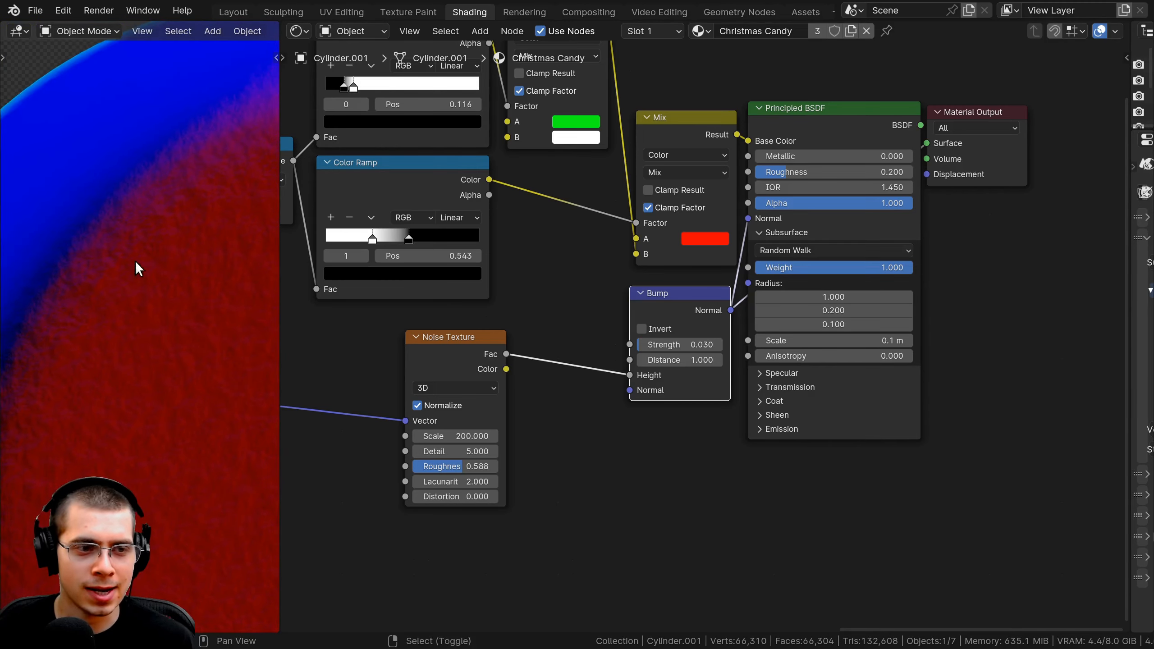
scroll(476, 522, "down", 2)
- Reconnect the Principled BSDF to the Material Output to restore the full candy shading
left_click(758, 201, "ctrl+shift")
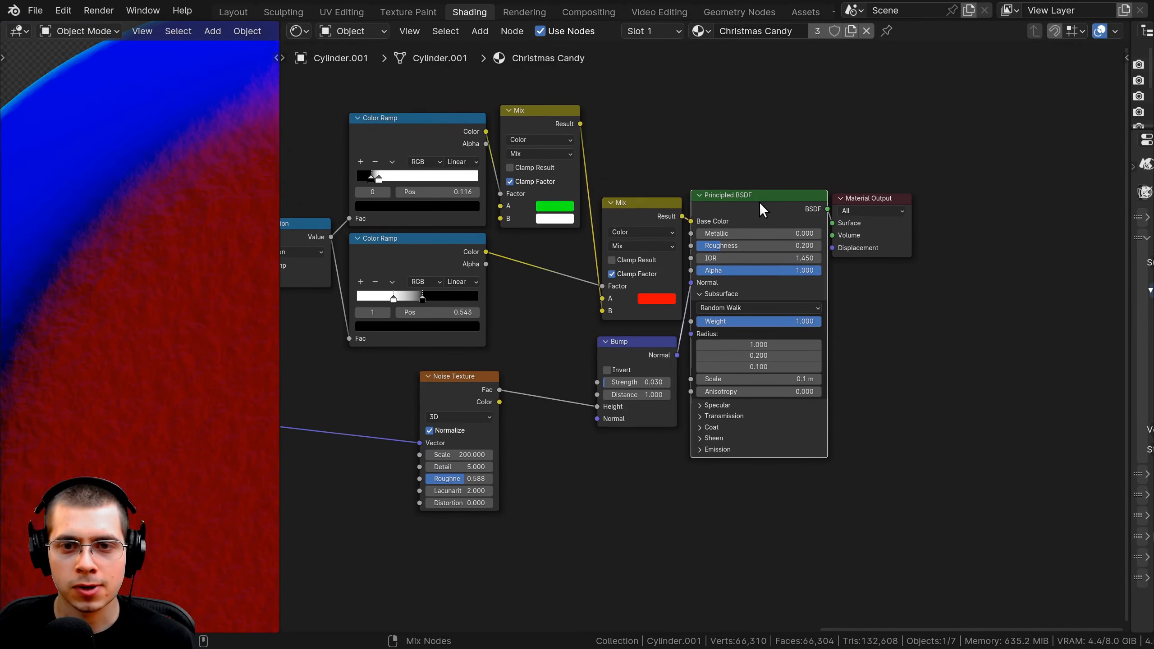
scroll(178, 383, "down", 4)
middle_click_drag(125, 360, 118, 353, "shift")
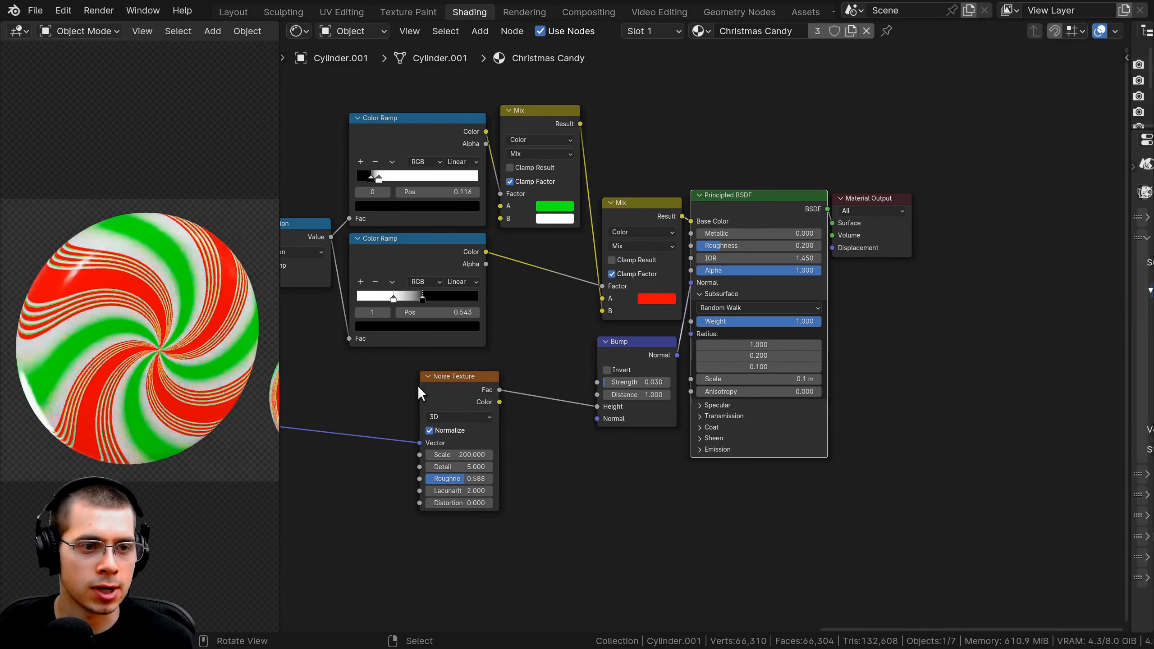
- Combine all nodes except the Material Output into a single node group
key("Home")
mouse_move(179, 326)
middle_mouse_down("shift")
mouse_move(110, 311)
mouse_move(191, 315)
middle_mouse_up("shift")
scroll(140, 314, "down", 1)
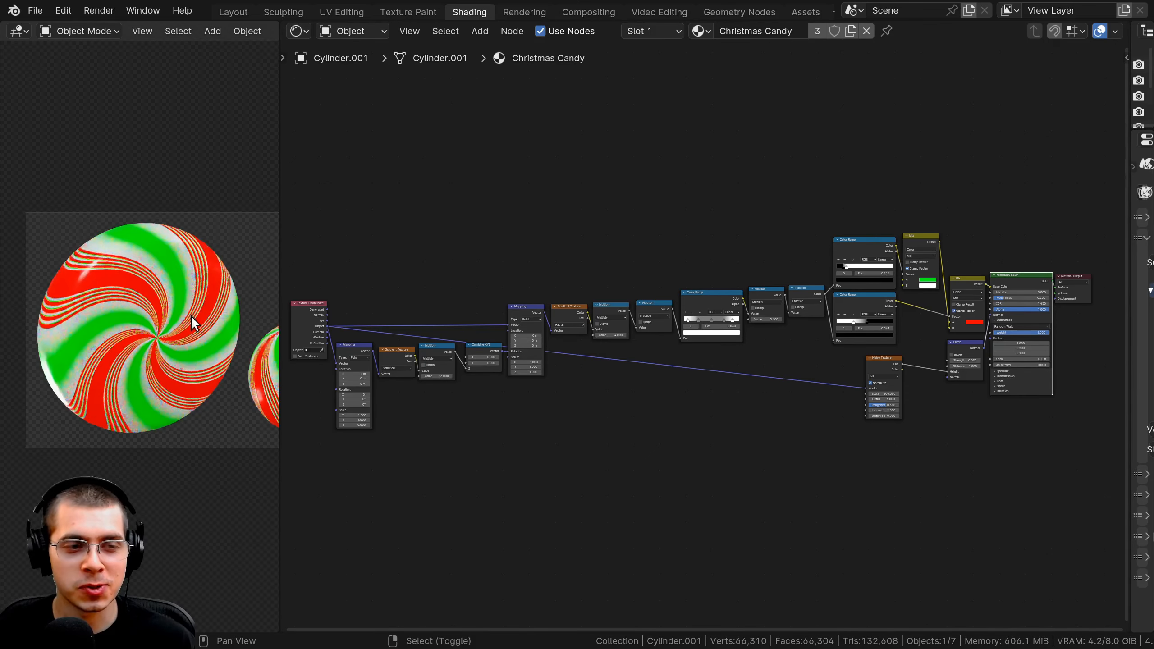
scroll(204, 292, "up", 1)
scroll(772, 273, "down", 1)
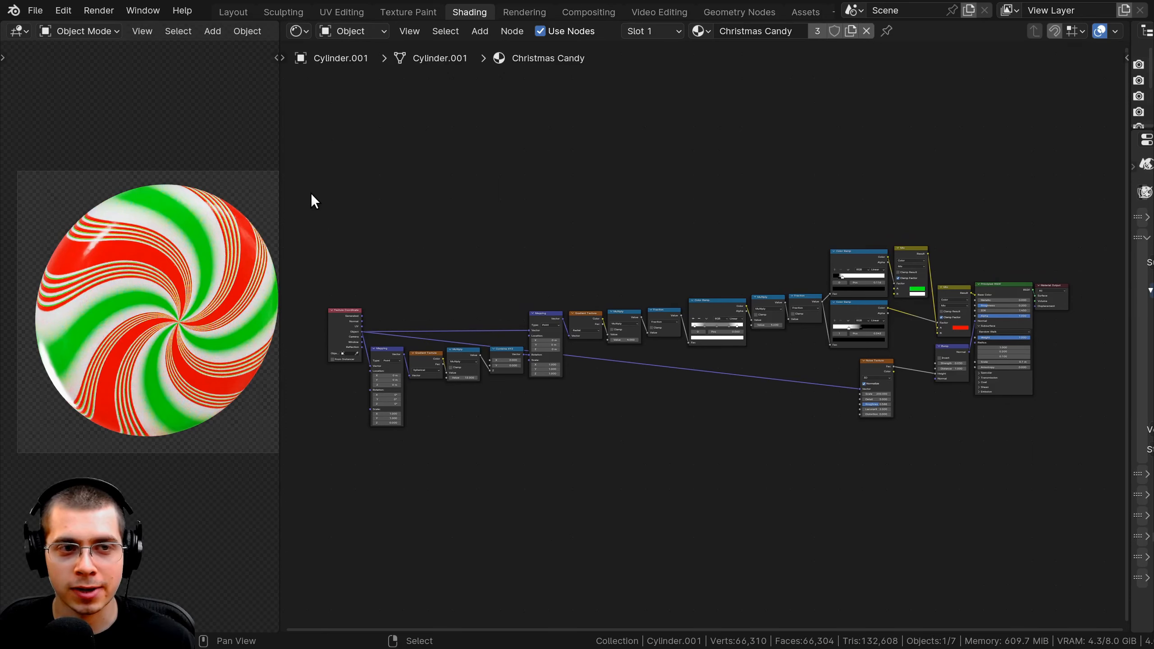
left_click_drag(310, 193, 1015, 428)
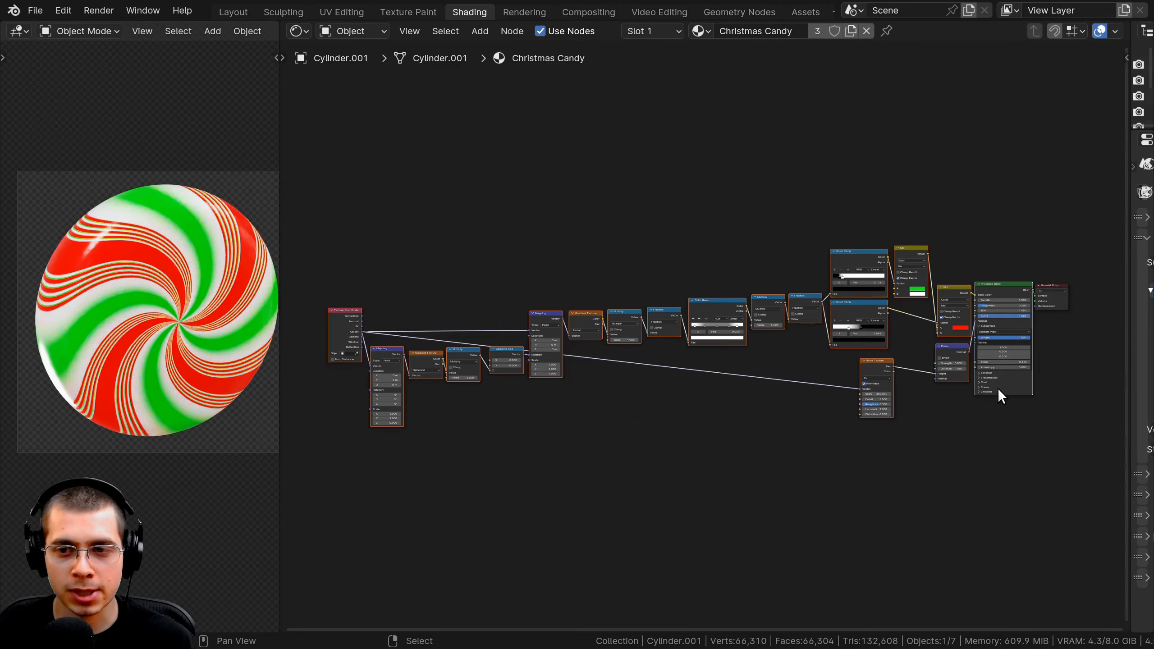
middle_click_drag(991, 382, 988, 384)
key("ctrl+g")
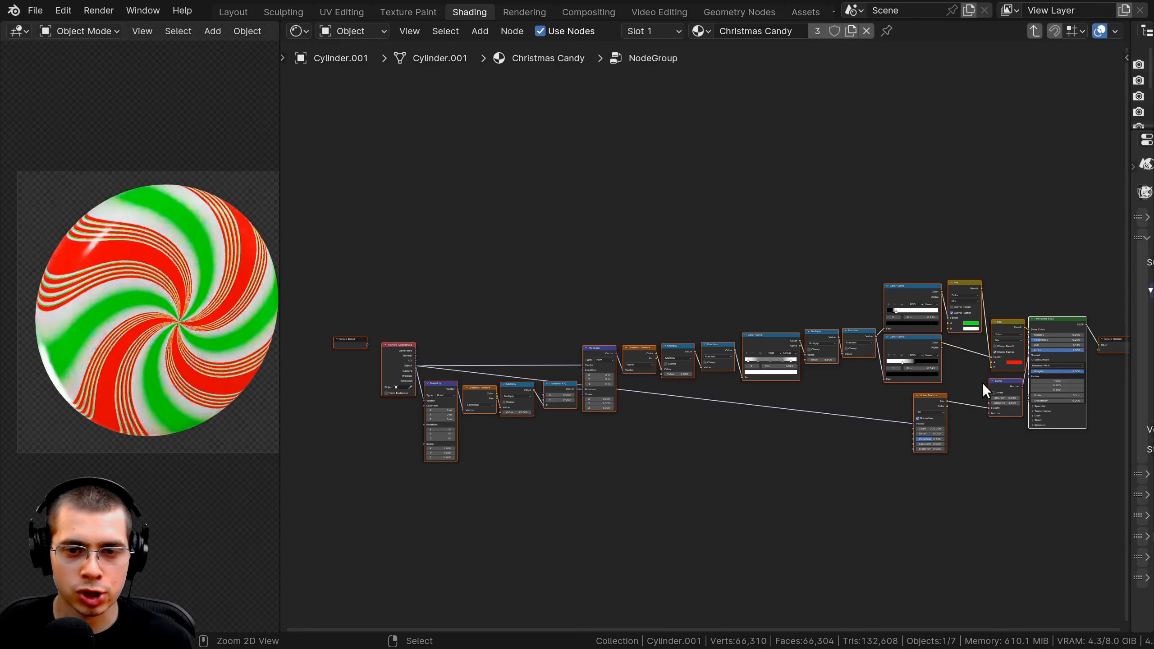
- Exit the new node group and shift its group node slightly away from the Material Output
middle_click_drag(702, 353, 691, 350)
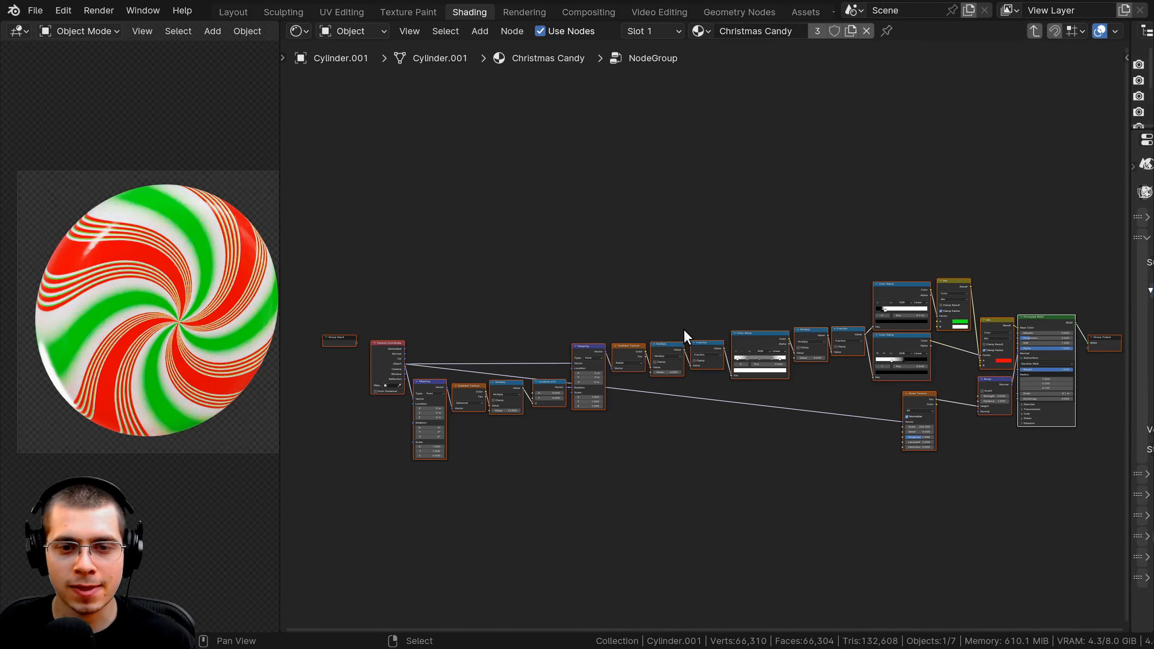
key("Tab")
key("Tab")
scroll(666, 329, "up", 2)
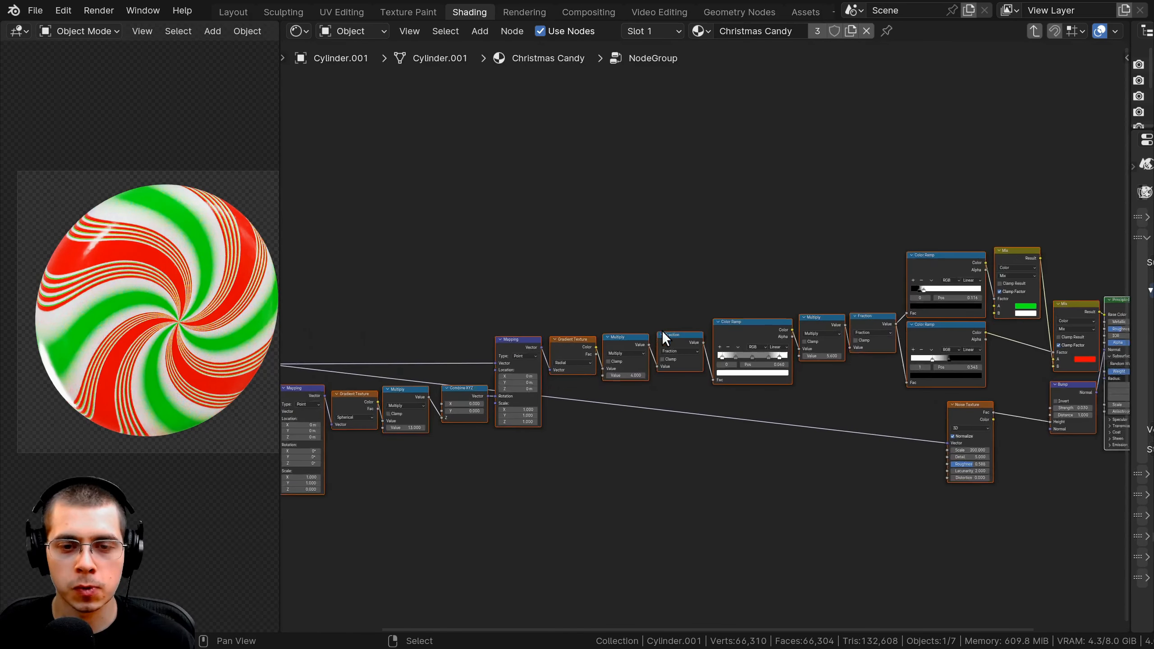
key("Tab")
left_click_drag(476, 296, 929, 276)
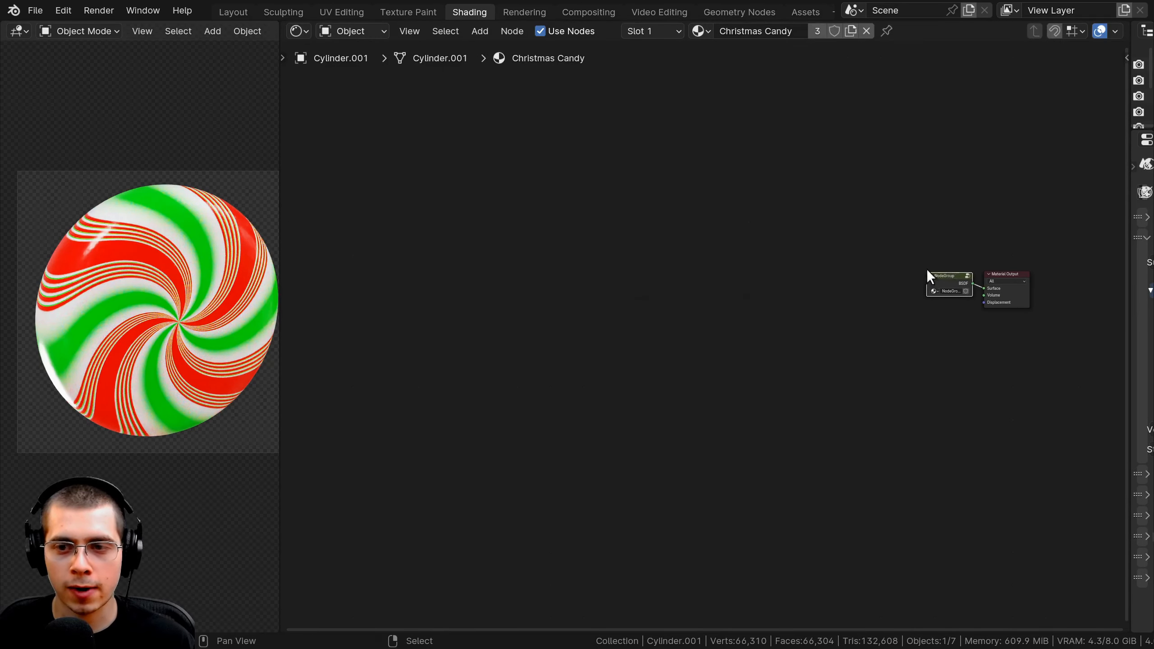
key("Home")
left_click_drag(613, 271, 586, 275)
- Copy the material's name and rename the node group to Christmas Candy with it
double_click(748, 31)
key("ctrl+c")
key("Return")
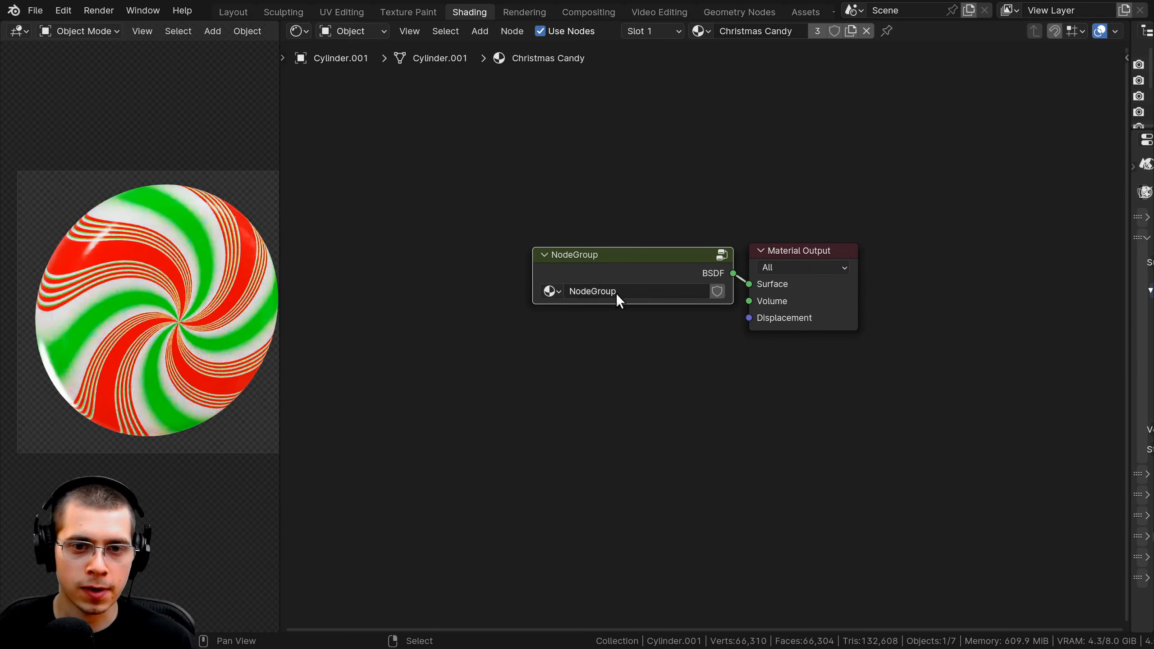
double_click(615, 292)
key("ctrl+v")
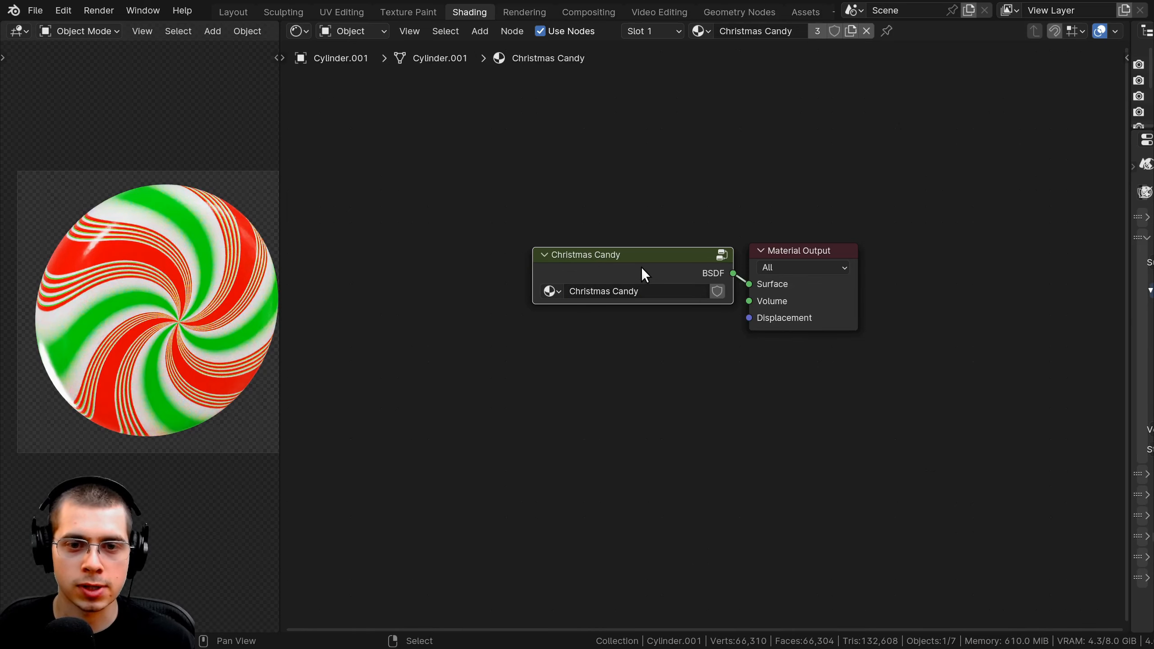
- Rename the Christmas Candy group's BSDF output socket to Shader and leave the group
key("Tab")
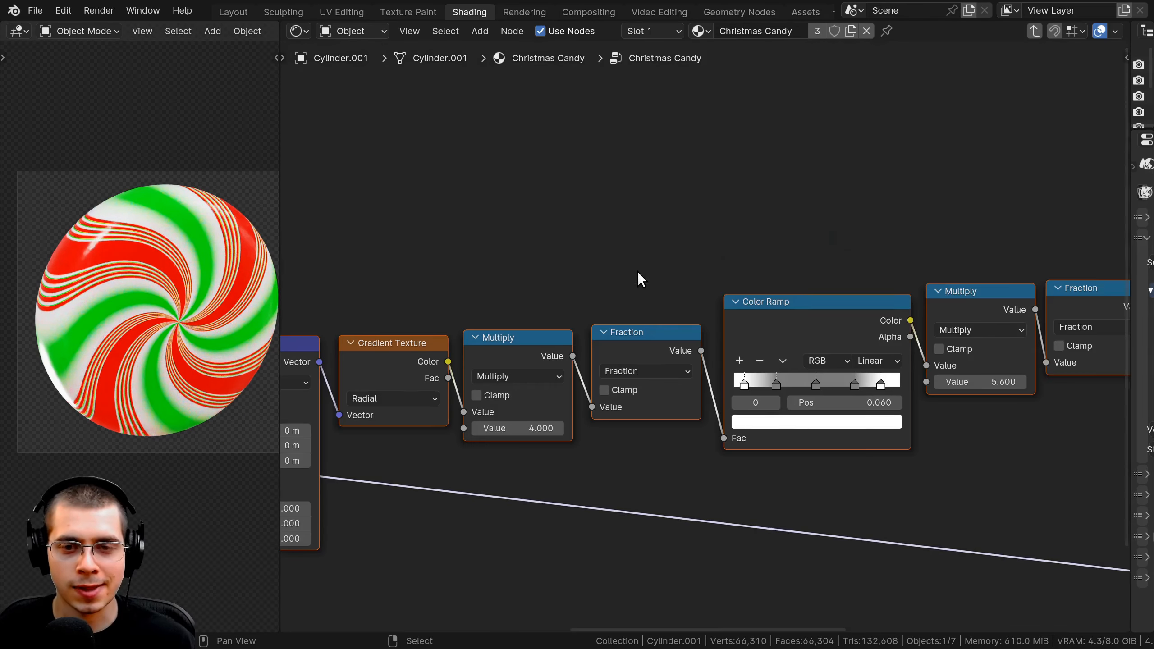
scroll(658, 281, "down", 1)
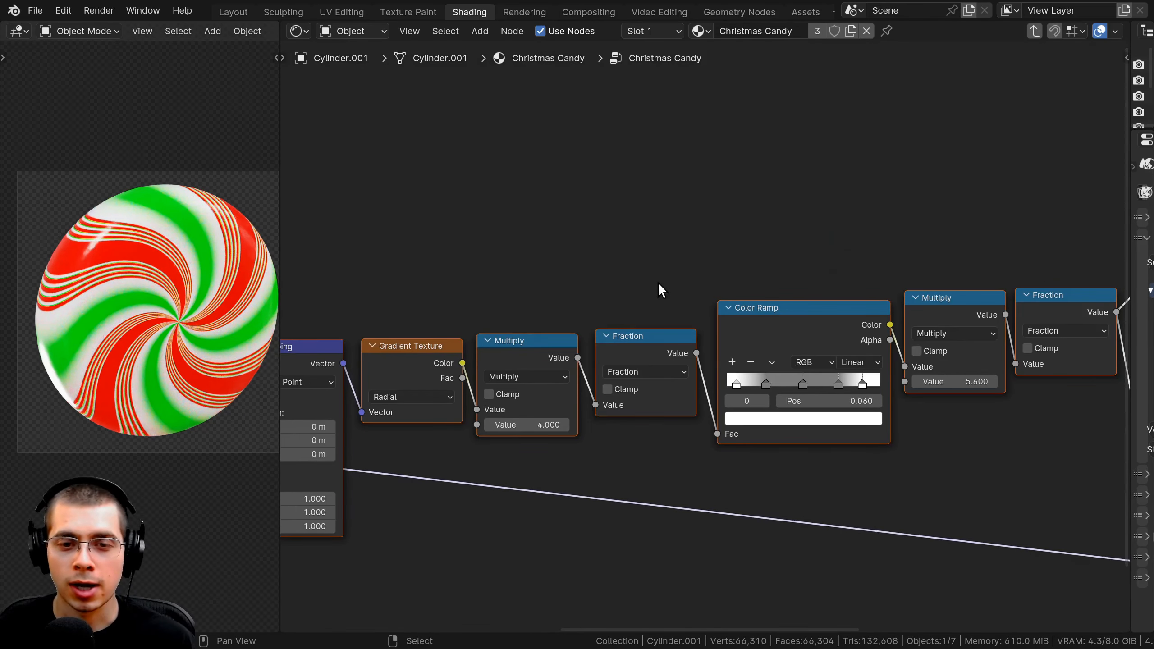
key("n")
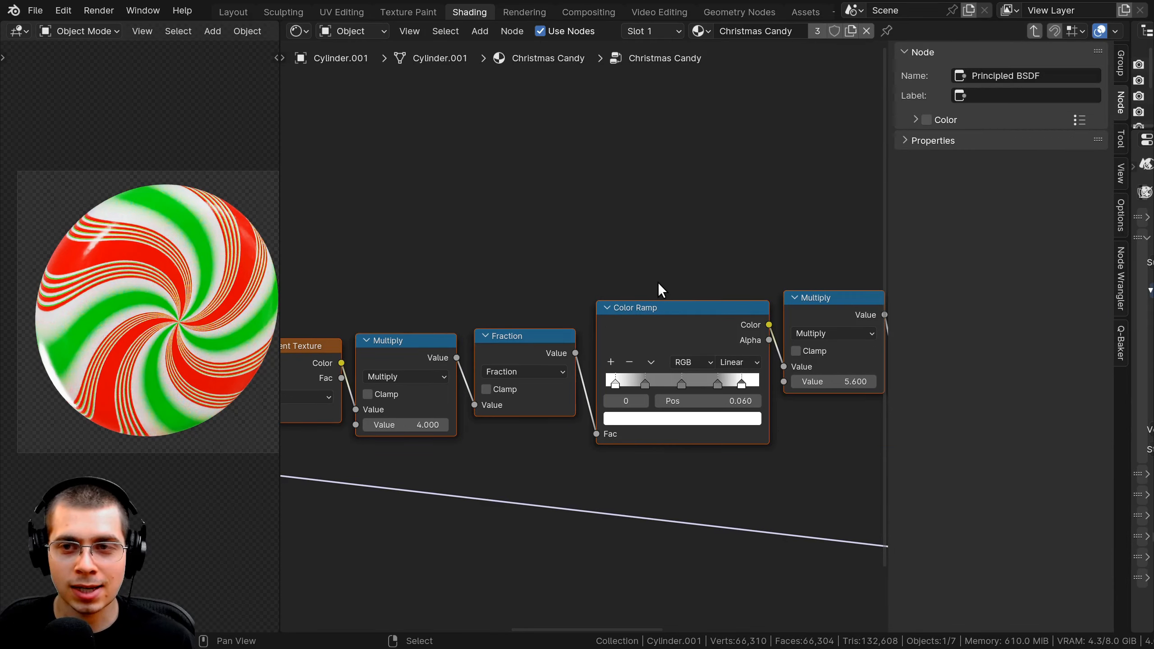
left_click(1121, 63)
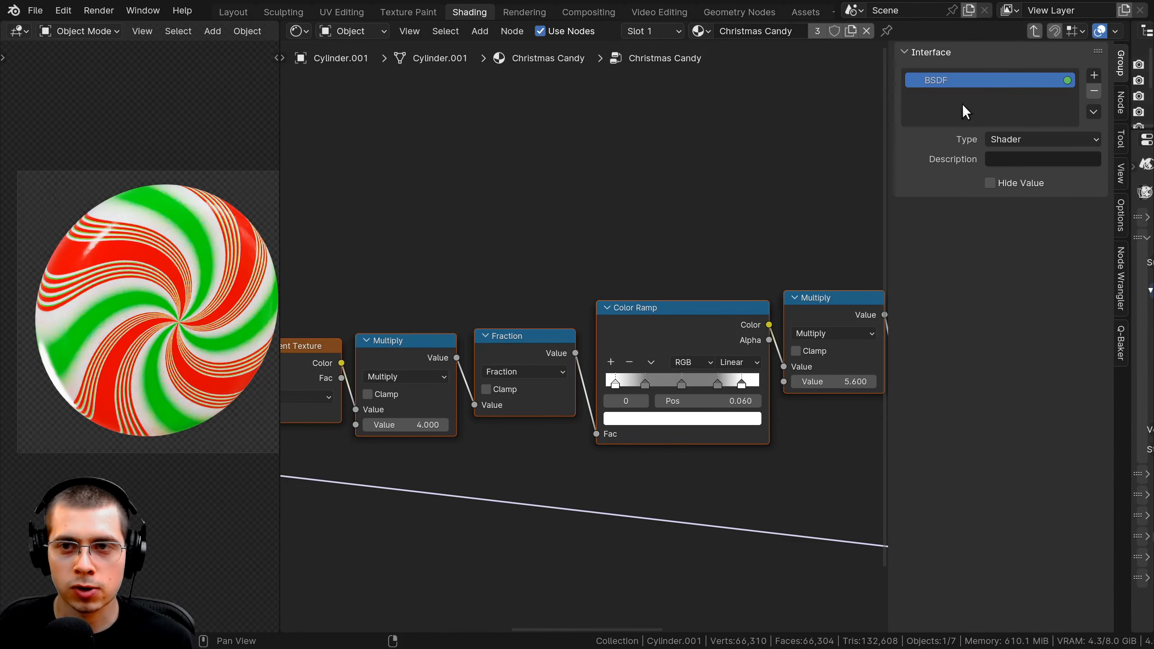
double_click(931, 80)
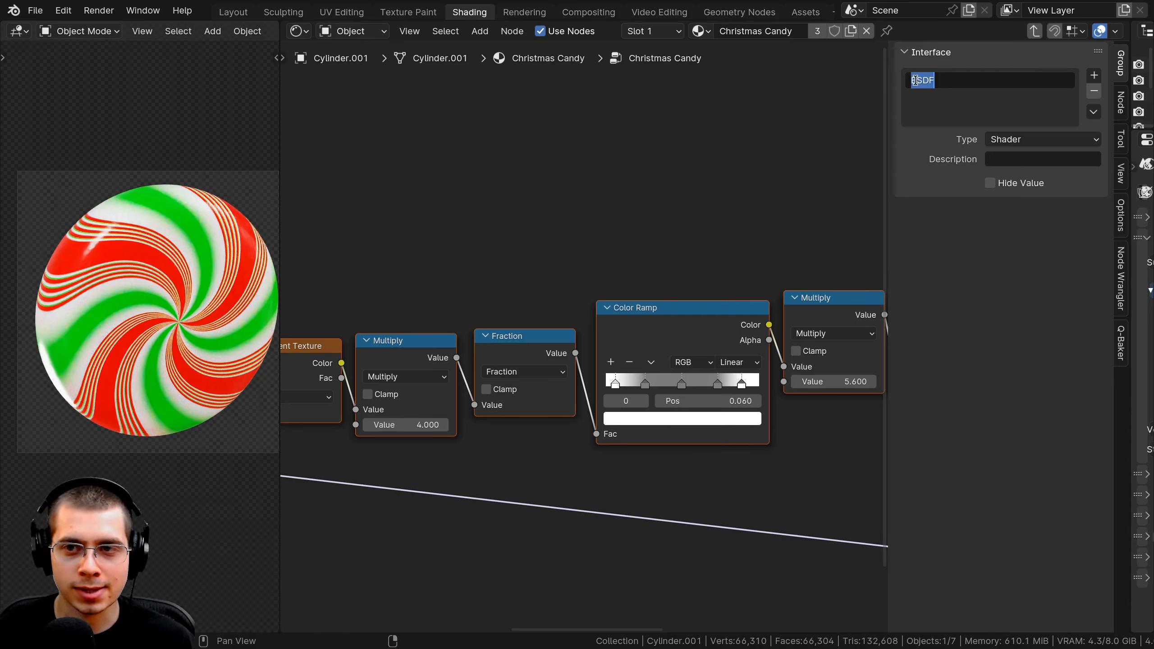
type("Shader")
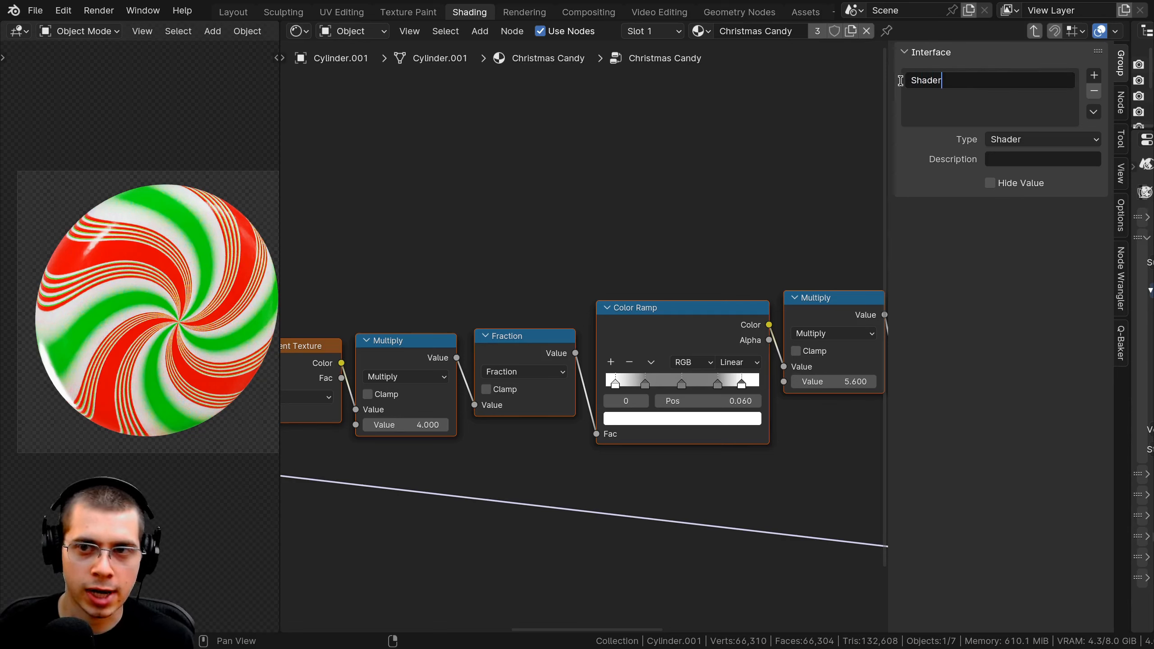
key("Return")
key("Tab")
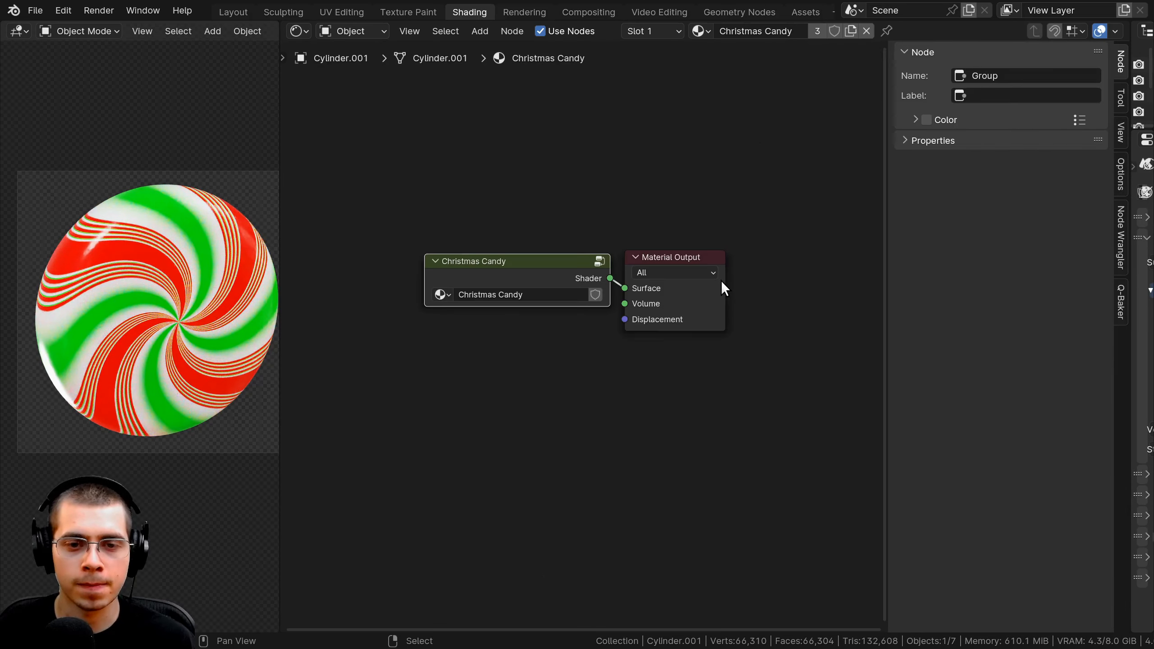
scroll(584, 284, "up", 3)
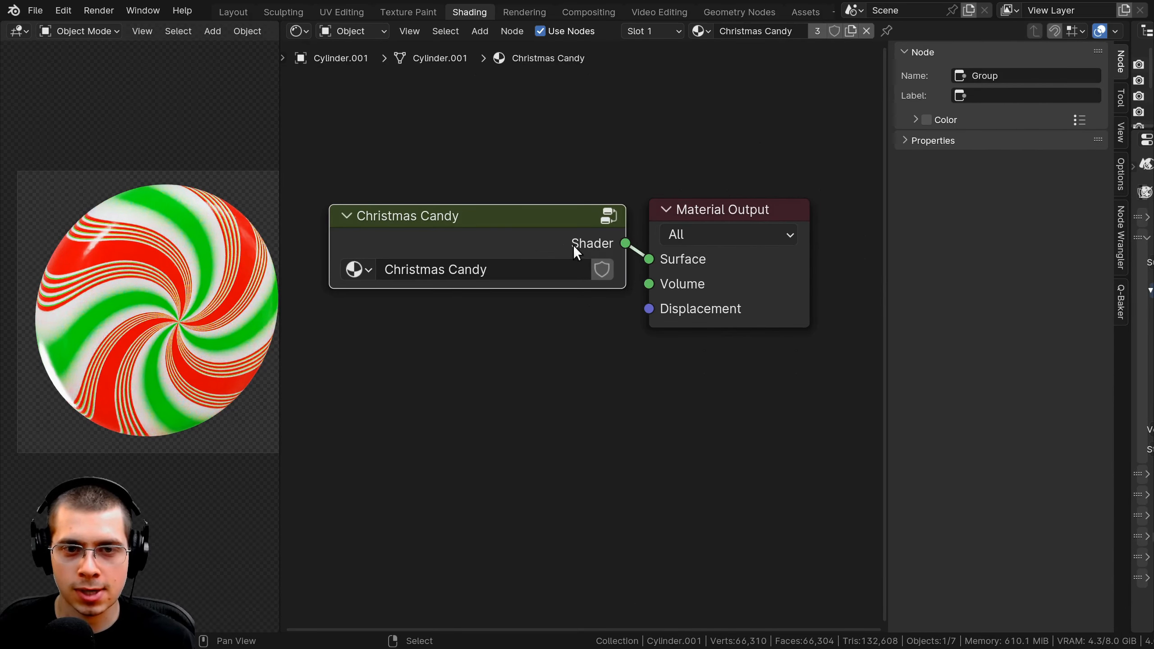
- Open the Christmas Candy group for editing and move its Group Input node down beside the first Mapping node
left_click(561, 244)
key("Tab")
scroll(557, 246, "down", 12)
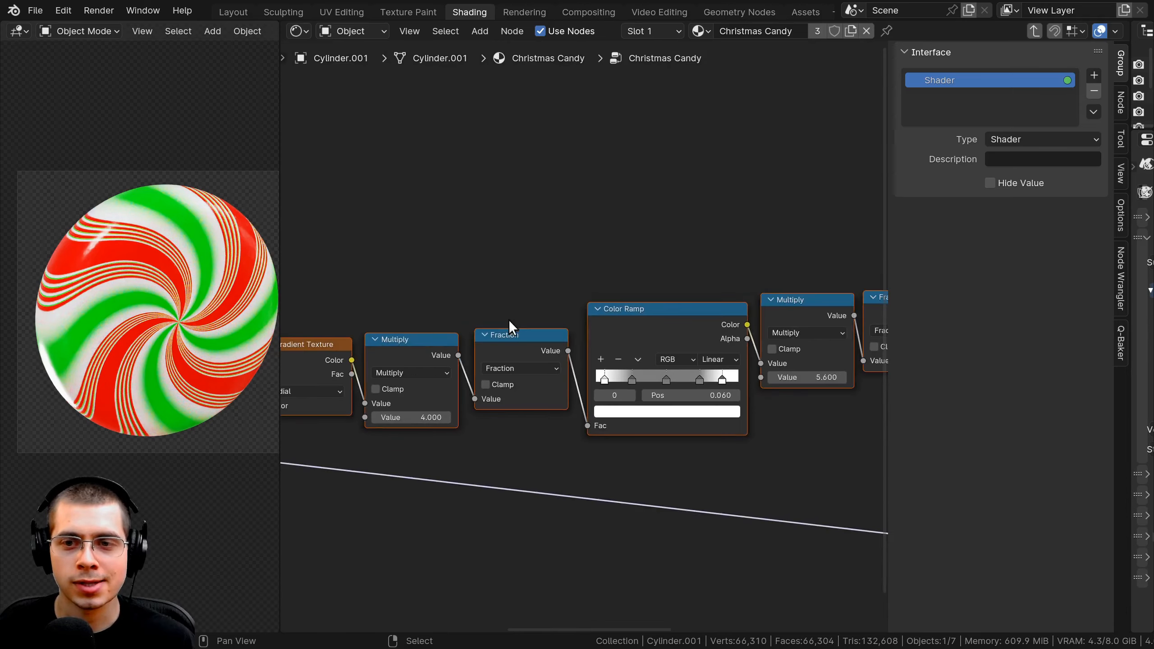
middle_click_drag(459, 423, 665, 394)
scroll(506, 328, "up", 2)
middle_click_drag(506, 328, 911, 310)
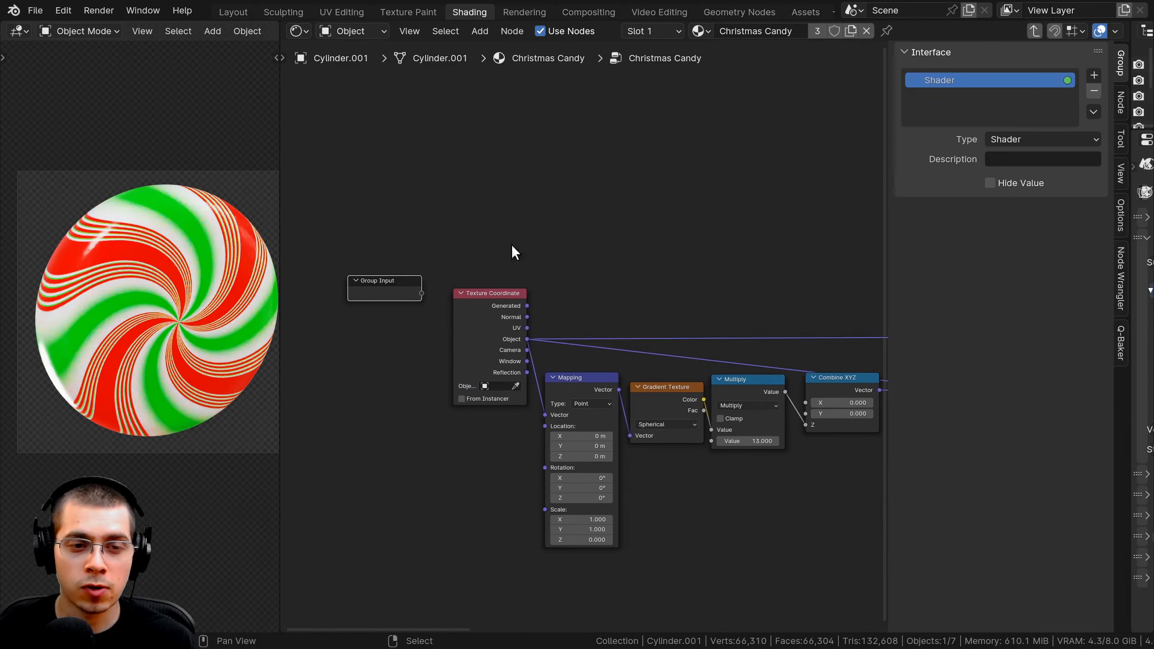
key("g")
right_click(378, 258)
middle_click_drag(395, 275, 462, 256)
scroll(461, 257, "up", 2)
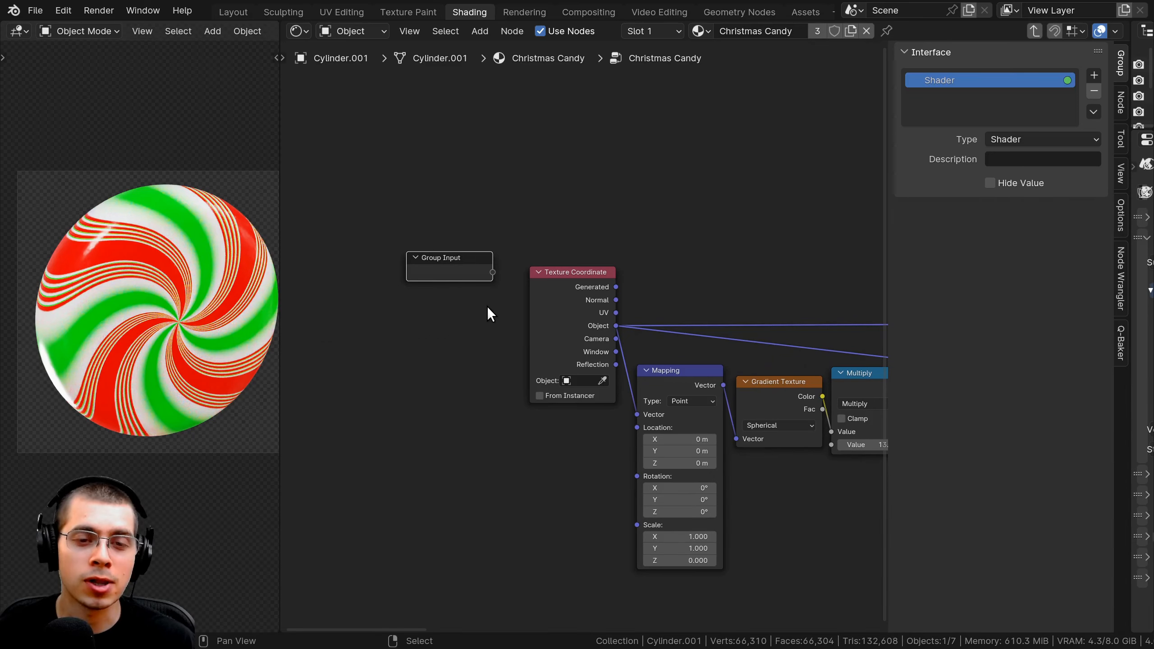
middle_click_drag(487, 306, 448, 276)
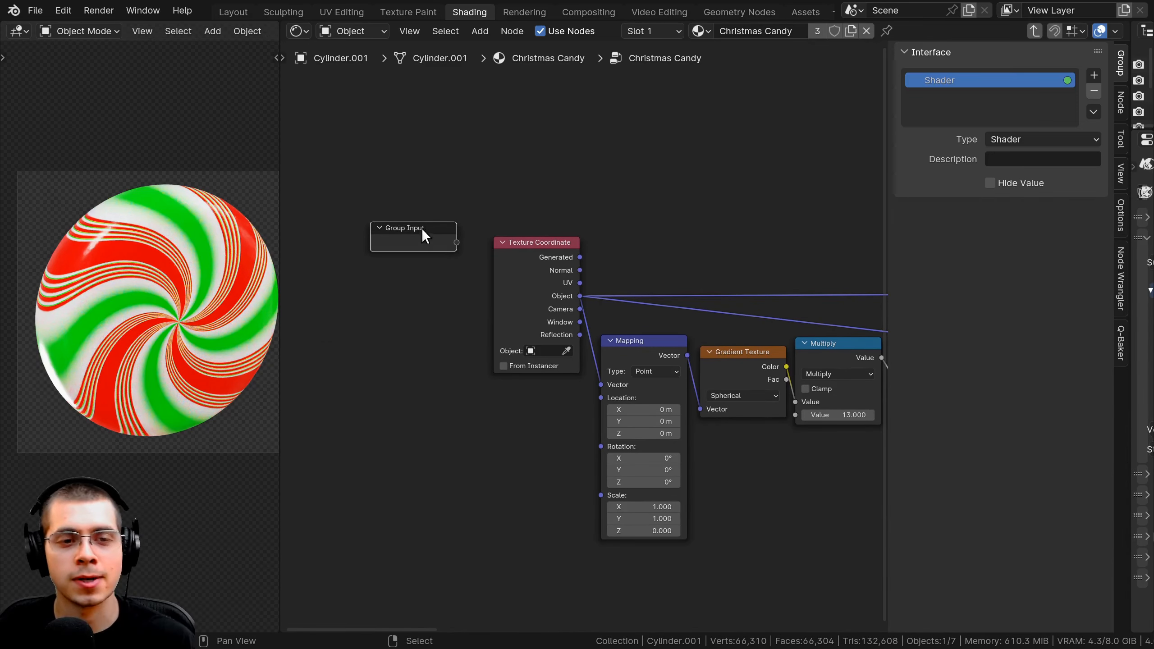
scroll(531, 268, "down", 1)
middle_click_drag(547, 309, 555, 249)
left_click_drag(399, 205, 405, 343)
- Expose the second value of the Multiply node after the spherical Gradient Texture as a group input named Scale
middle_click_drag(714, 342, 626, 260)
scroll(625, 260, "up", 3)
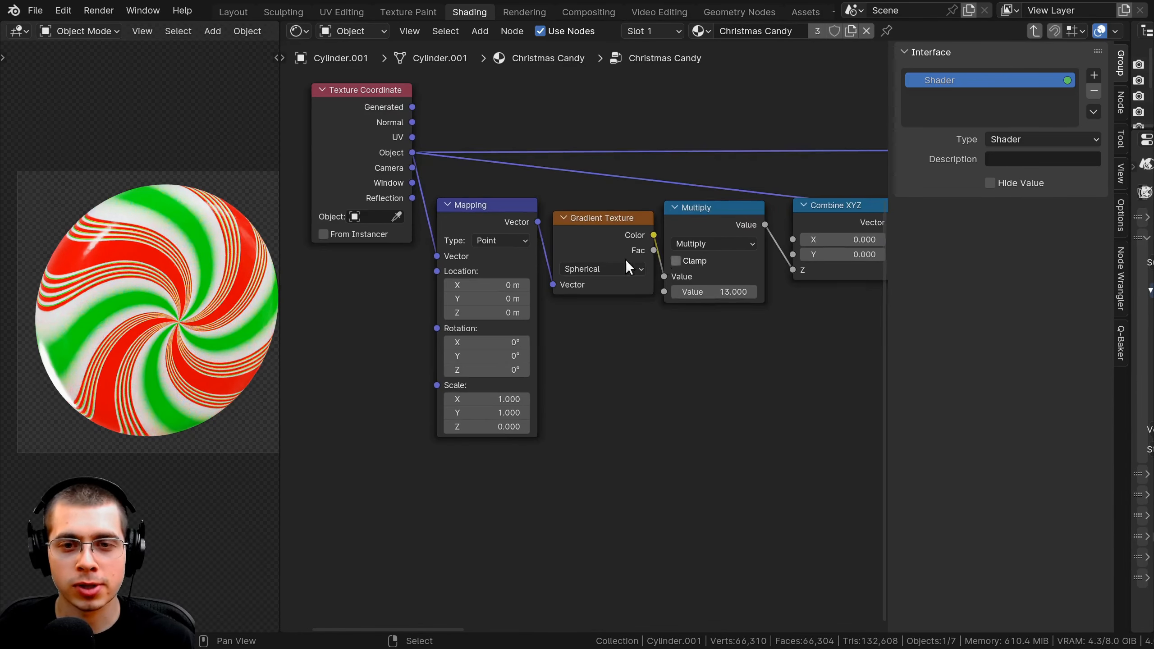
scroll(626, 260, "down", 1)
left_click(764, 242)
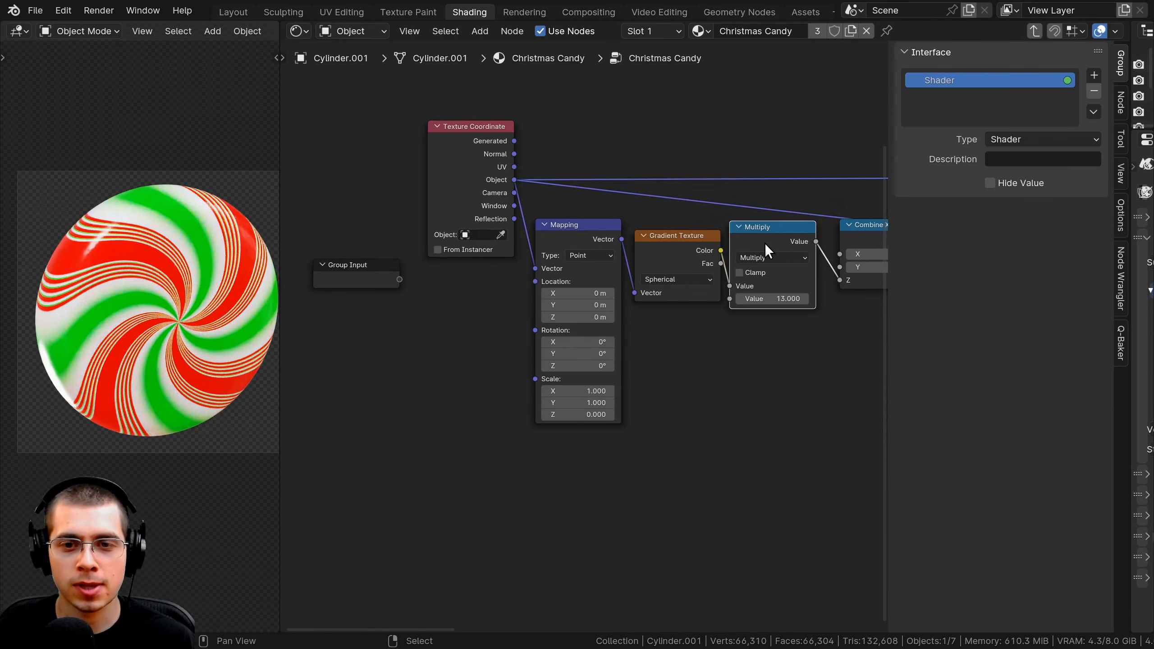
left_click_drag(771, 298, 423, 293)
right_click(771, 298)
key("Escape")
double_click(956, 97)
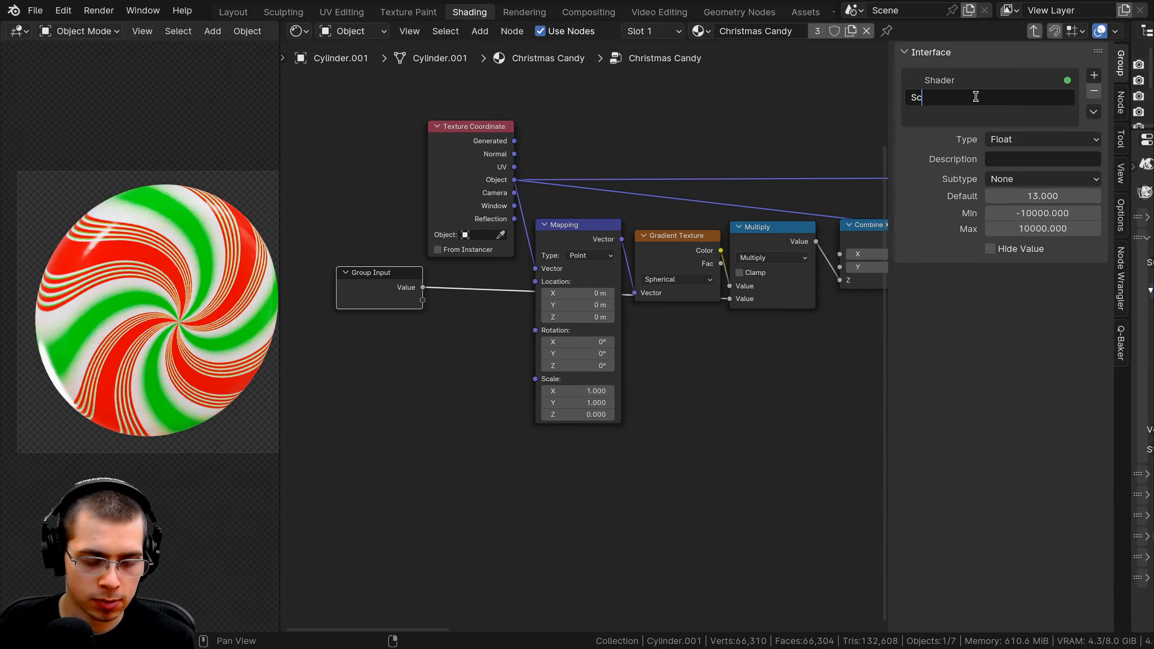
key("Return")
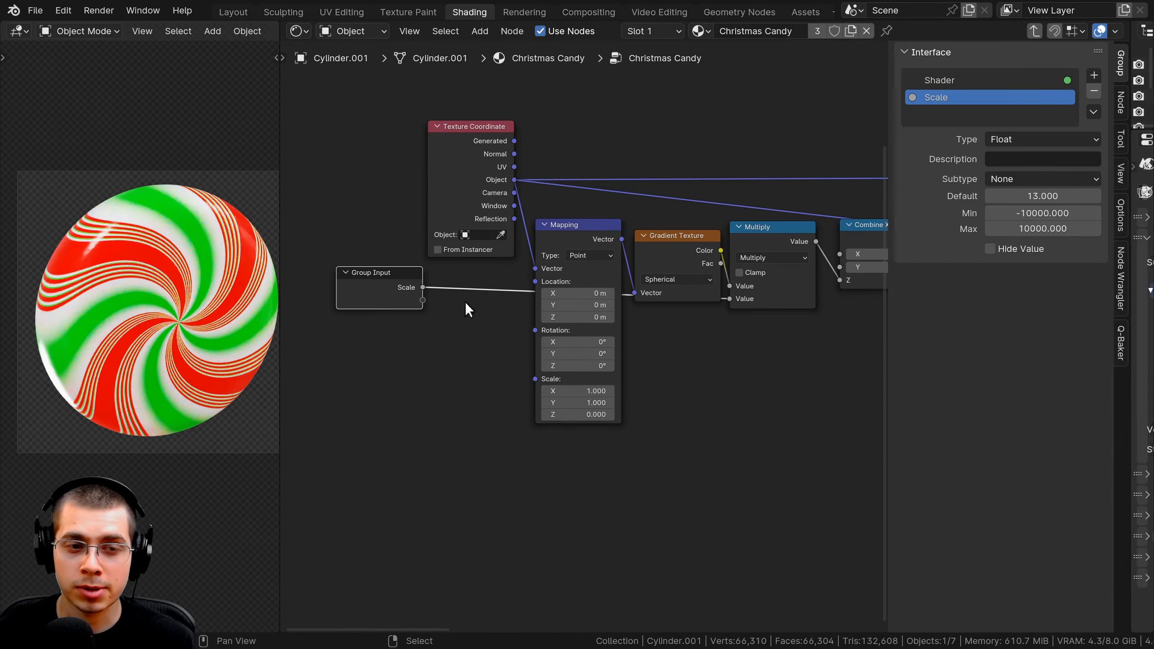
- Move the Group Input node along the node chain to sit above the last two Color Ramps, near the Mix nodes
scroll(419, 321, "down", 3)
middle_click_drag(419, 321, 395, 380)
key("g")
left_click(671, 188)
scroll(623, 224, "down", 3)
middle_click_drag(623, 224, 390, 292)
key("g")
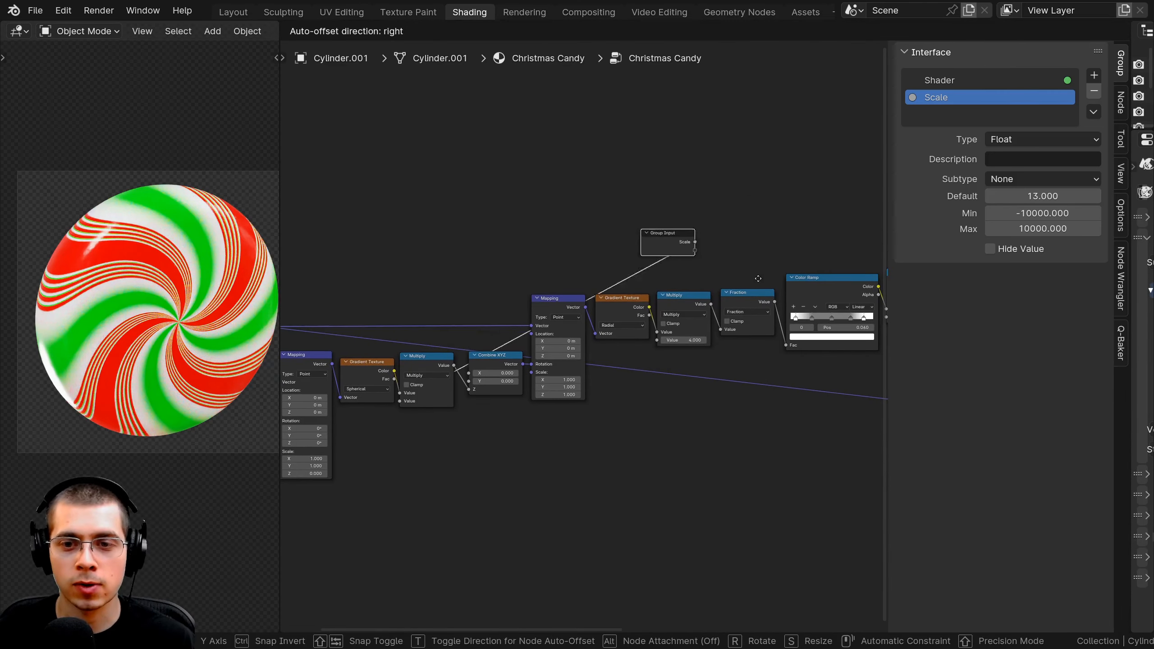
left_click(809, 278)
middle_click_drag(809, 278, 565, 296)
scroll(565, 296, "up", 1)
key("g")
left_click(736, 270)
middle_click_drag(736, 270, 404, 306)
key("g")
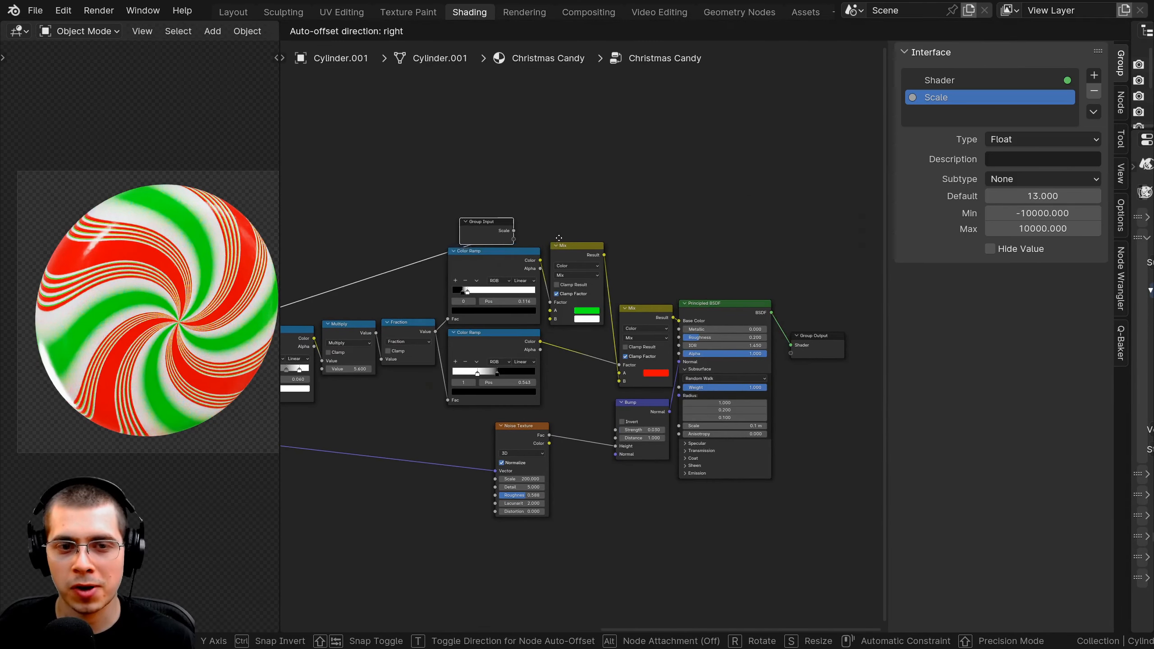
left_click(559, 237)
- Expose colors B and A of the first Mix node and color A of the second Mix node as group inputs
scroll(535, 246, "up", 3)
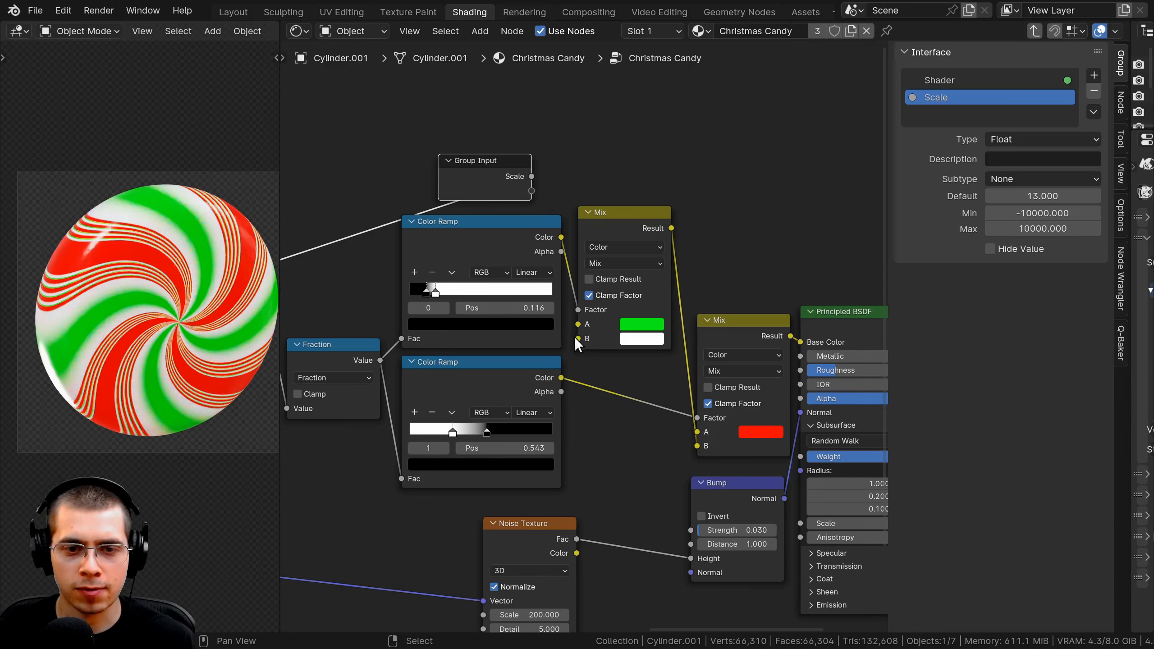
left_click_drag(579, 337, 531, 192)
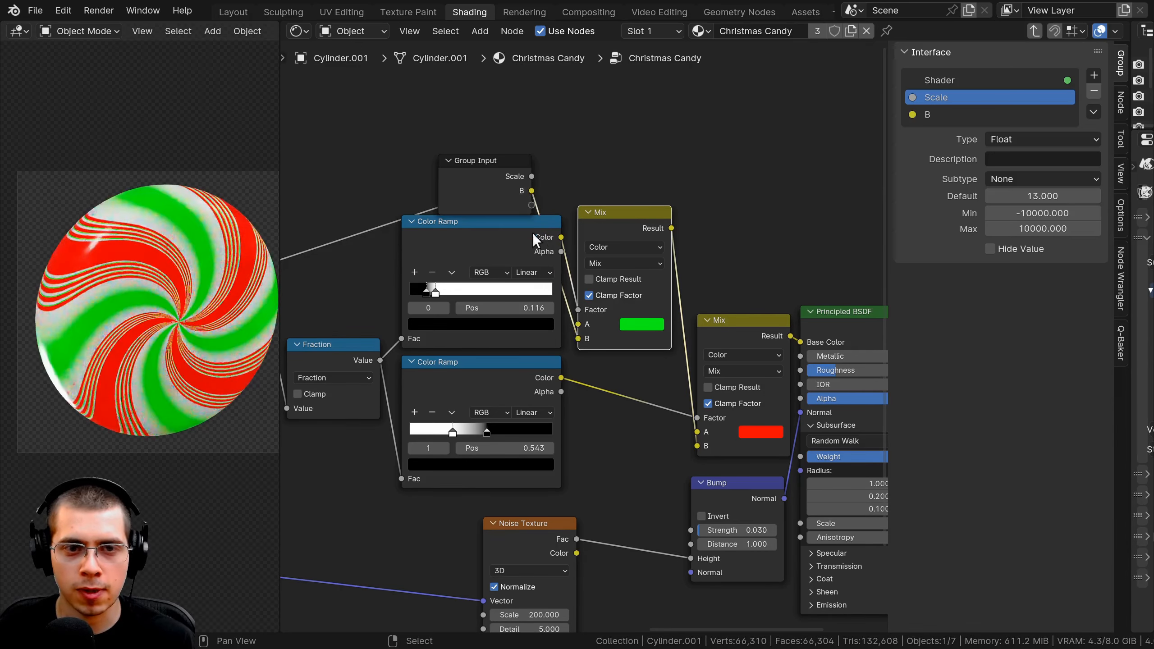
scroll(547, 318, "up", 1)
left_click_drag(574, 320, 519, 170)
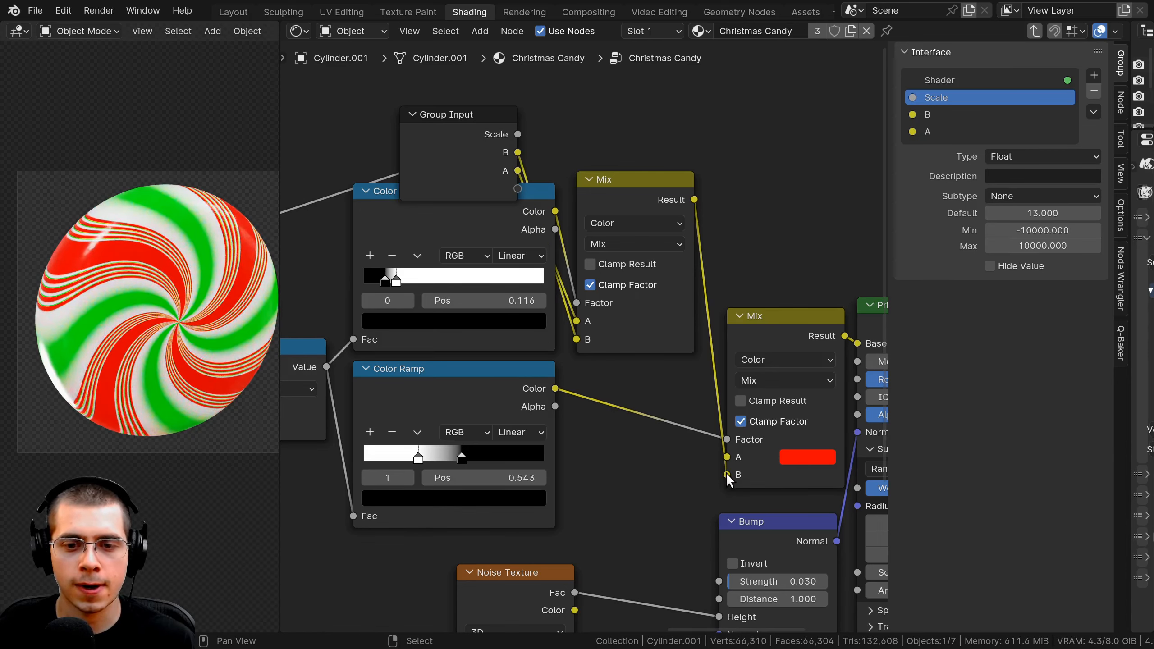
left_click_drag(728, 457, 449, 113)
left_click(462, 150)
middle_click_drag(780, 195, 735, 228)
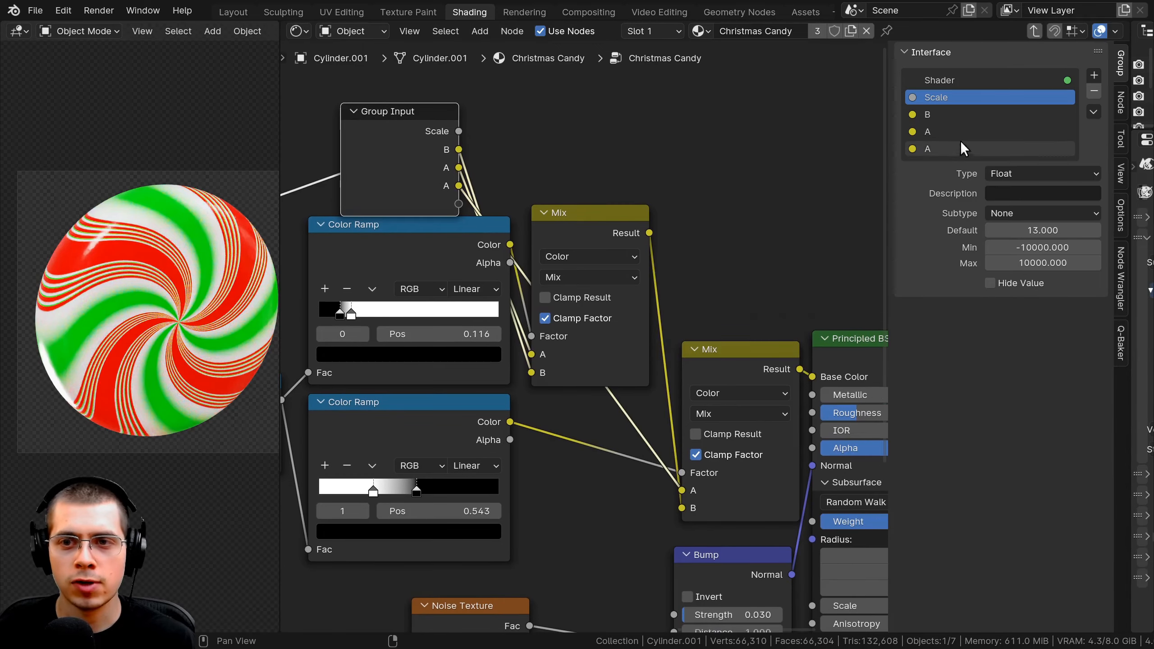
- Rename the group's white color input to Color 1 and its green color input to Color 2
left_click_drag(943, 111, 944, 139)
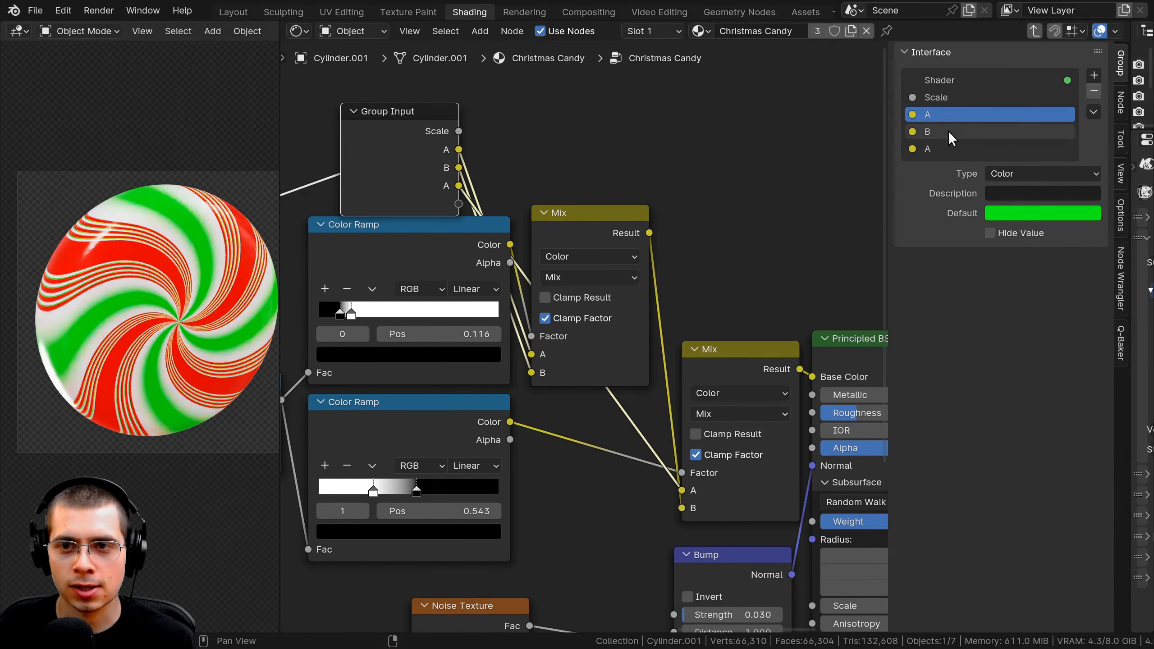
key("ctrl+z")
double_click(939, 114)
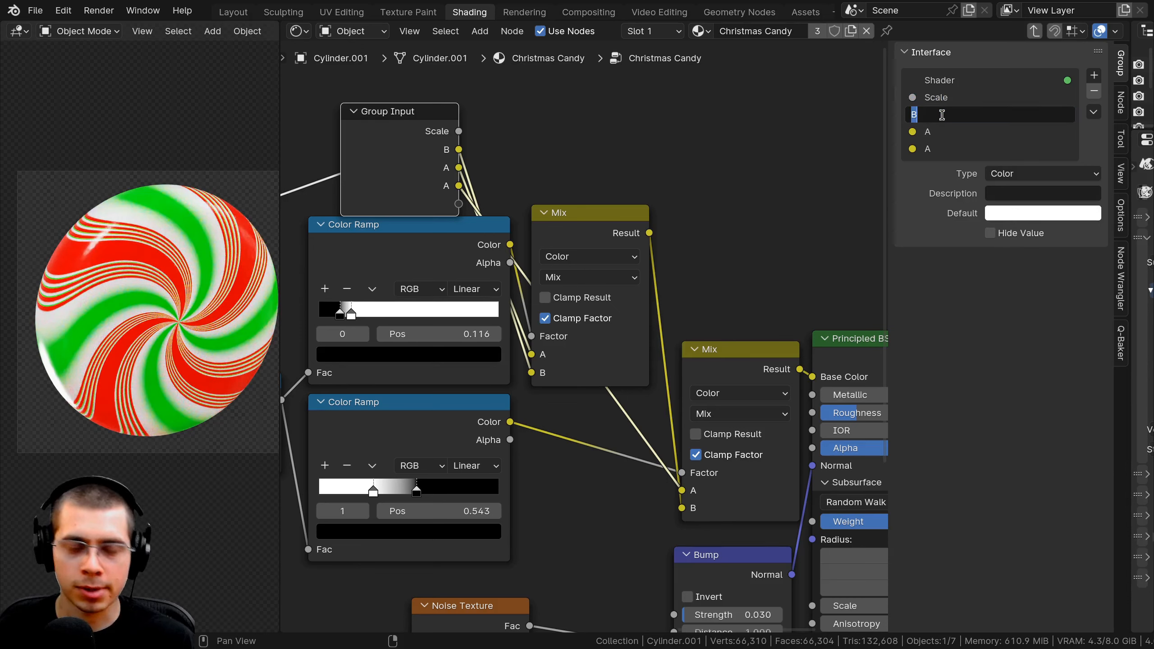
type("Color 1")
key("Return")
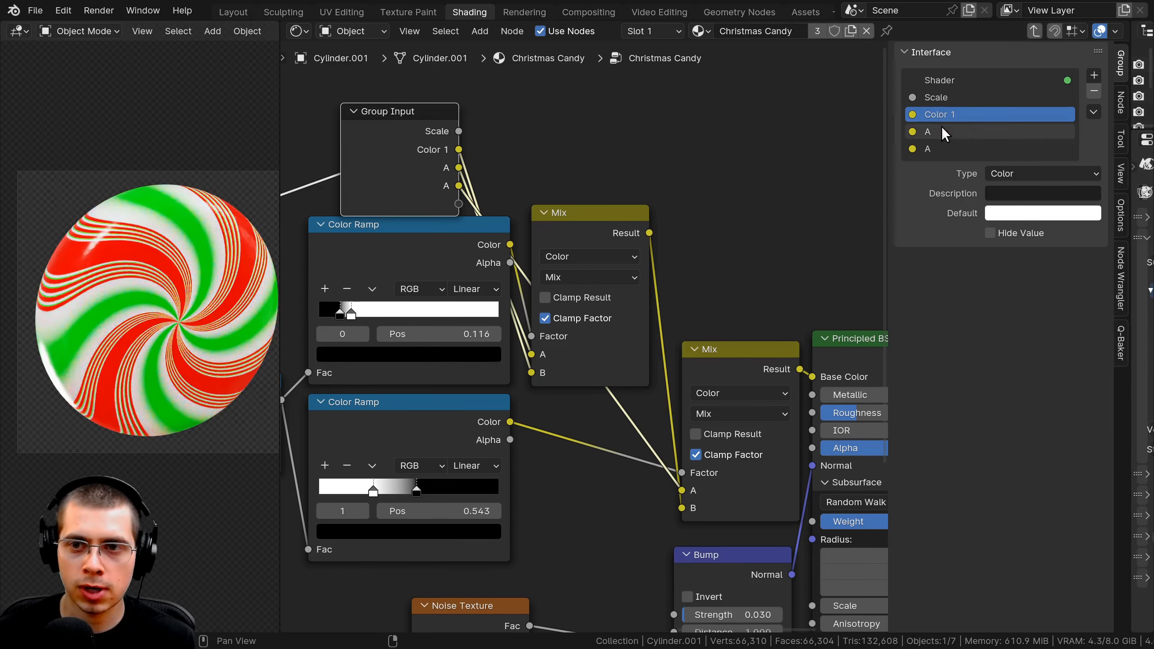
double_click(941, 126)
type("Color 2")
key("Return")
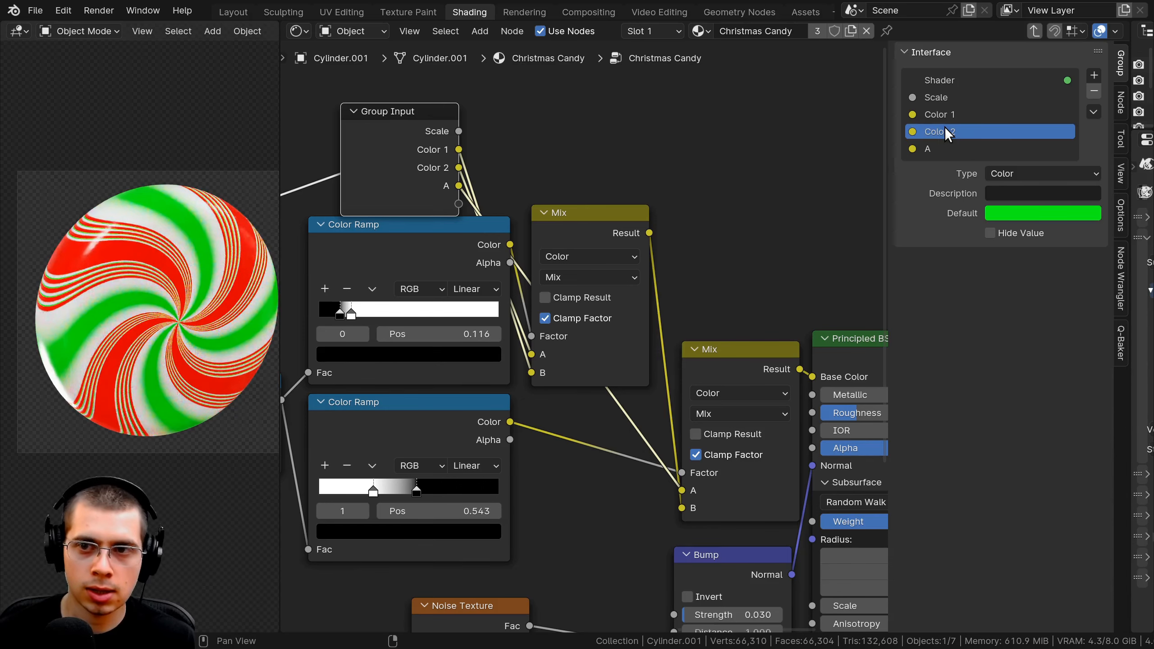
- Rename the group's red color input to Color 3
double_click(944, 146)
type("Coloe")
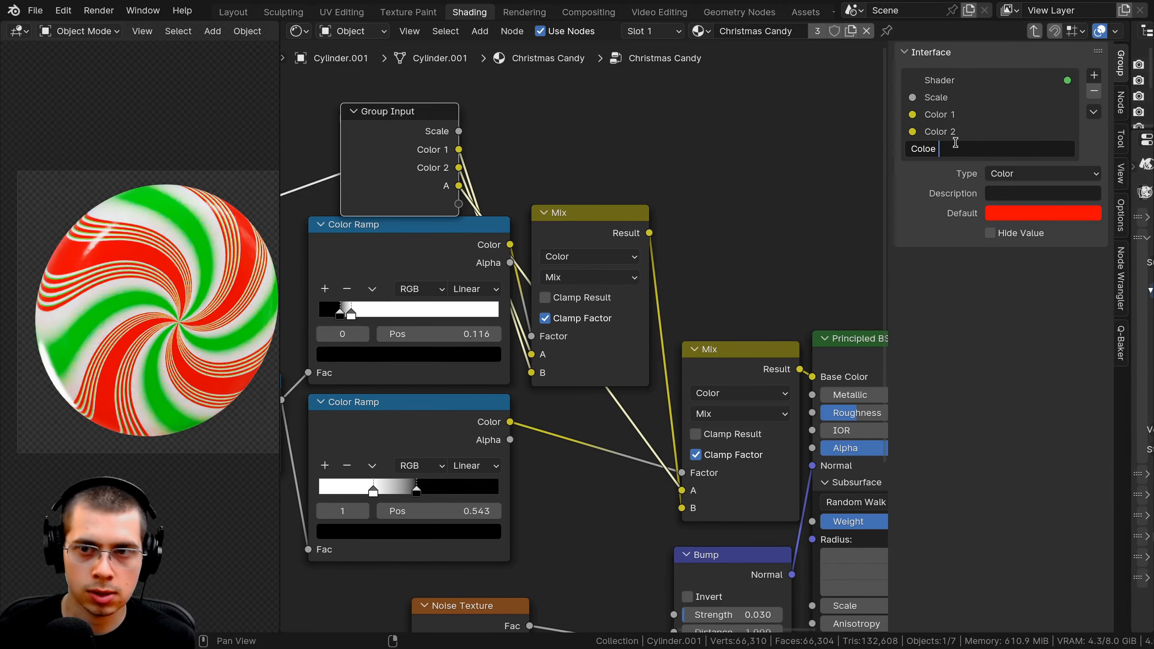
type(" 3")
key("Return")
double_click(949, 149)
type("Color 3")
key("Return")
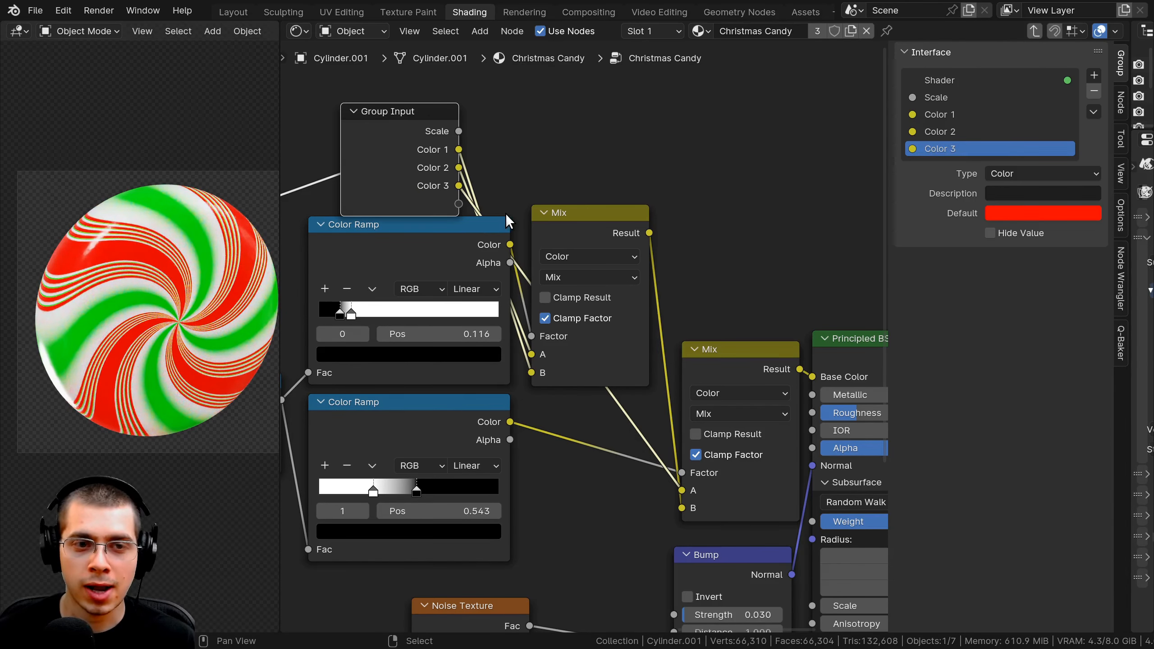
- Try adjusting Color 2 on the Christmas Candy node from outside the group, and return inside the group
key("Tab")
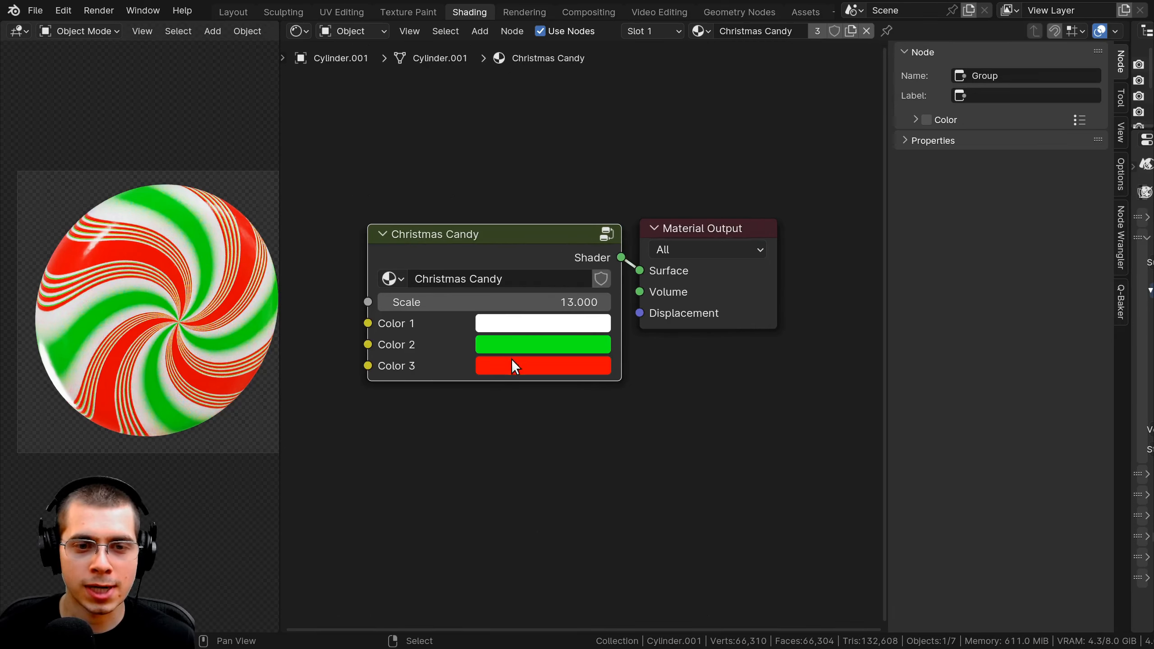
left_click(514, 345)
left_click_drag(574, 78, 497, 81)
key("Tab")
- Move the Group Input node back above the radial Gradient Texture and its Multiply node
scroll(553, 215, "down", 2)
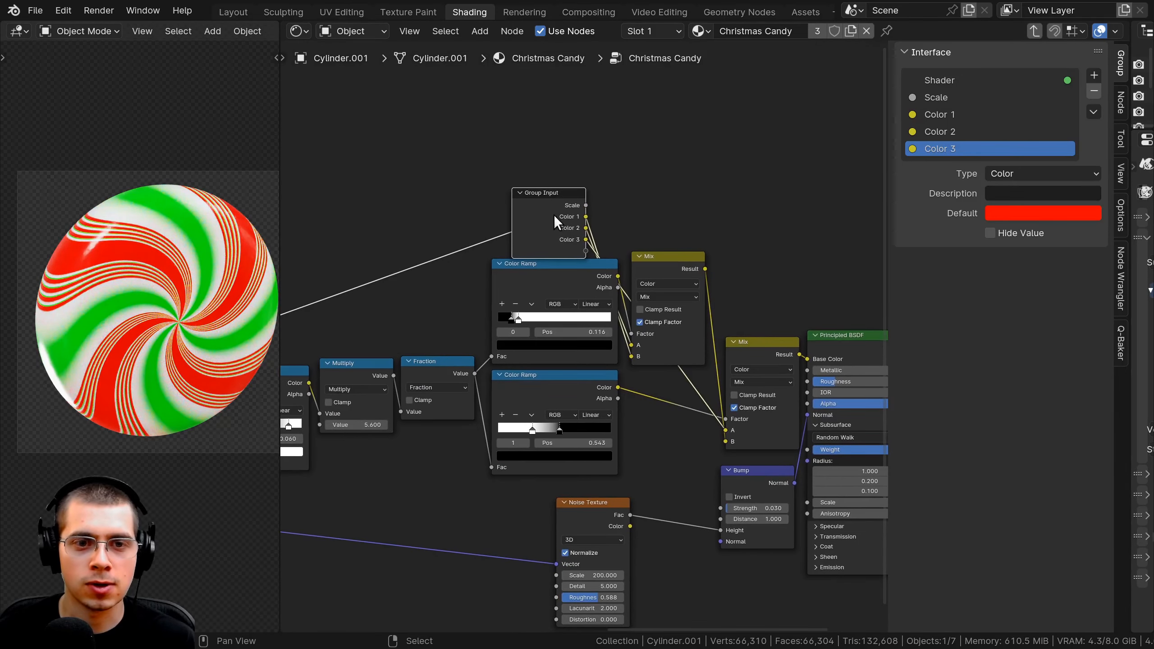
scroll(681, 205, "down", 2)
middle_click_drag(545, 213, 730, 226)
scroll(670, 232, "up", 1)
scroll(673, 232, "down", 2)
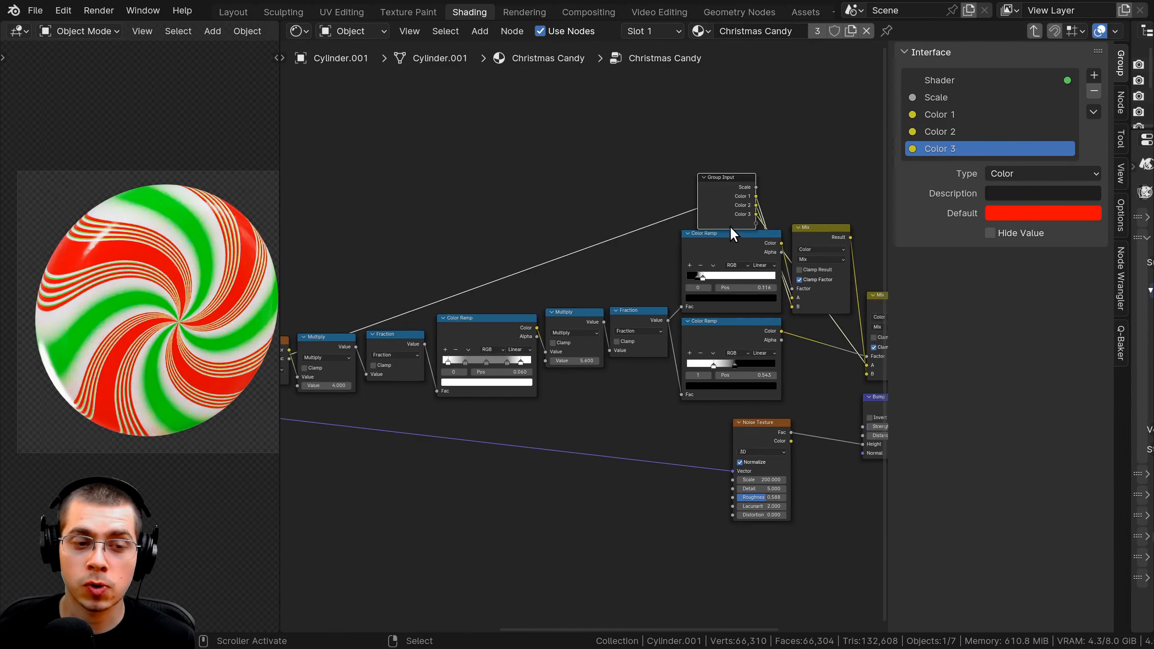
key("g")
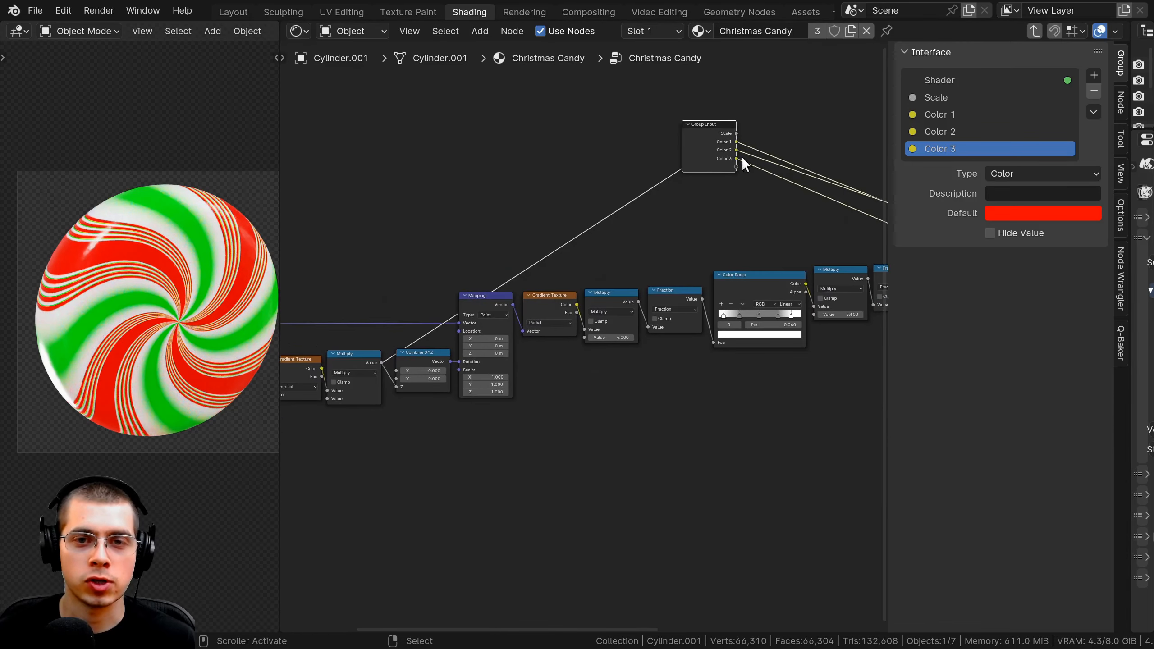
left_click(573, 249)
- Expose the second value of the Multiply node after the radial Gradient Texture as a group input named Amount of Swirls
scroll(586, 291, "up", 3)
left_click(619, 265)
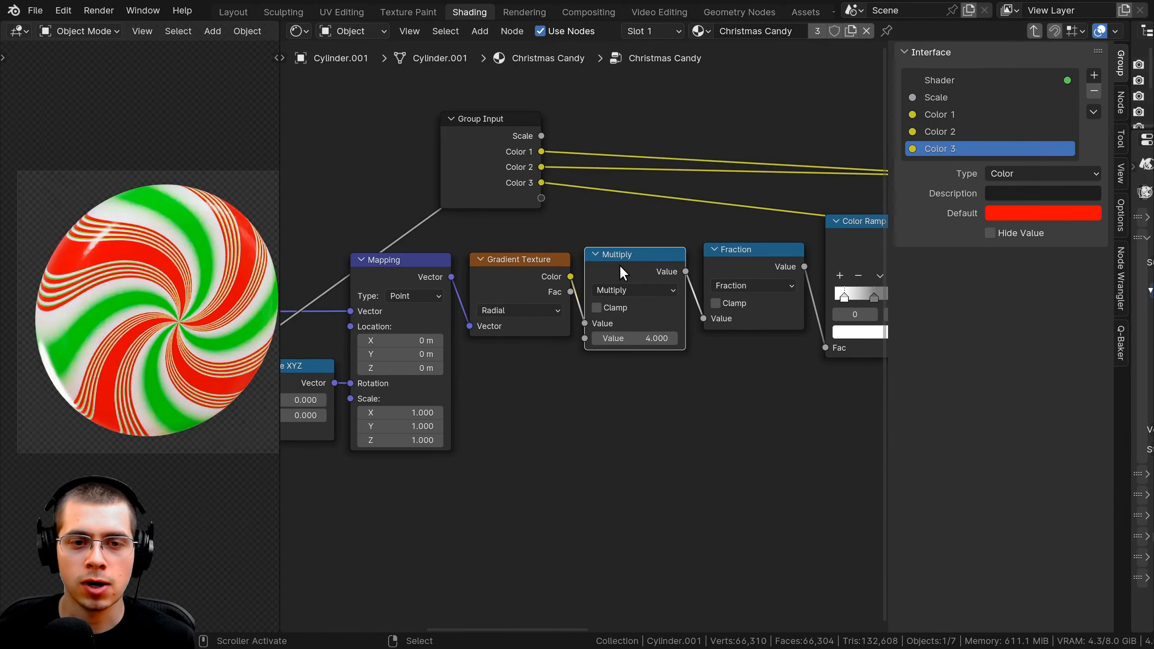
left_click_drag(621, 343, 543, 199)
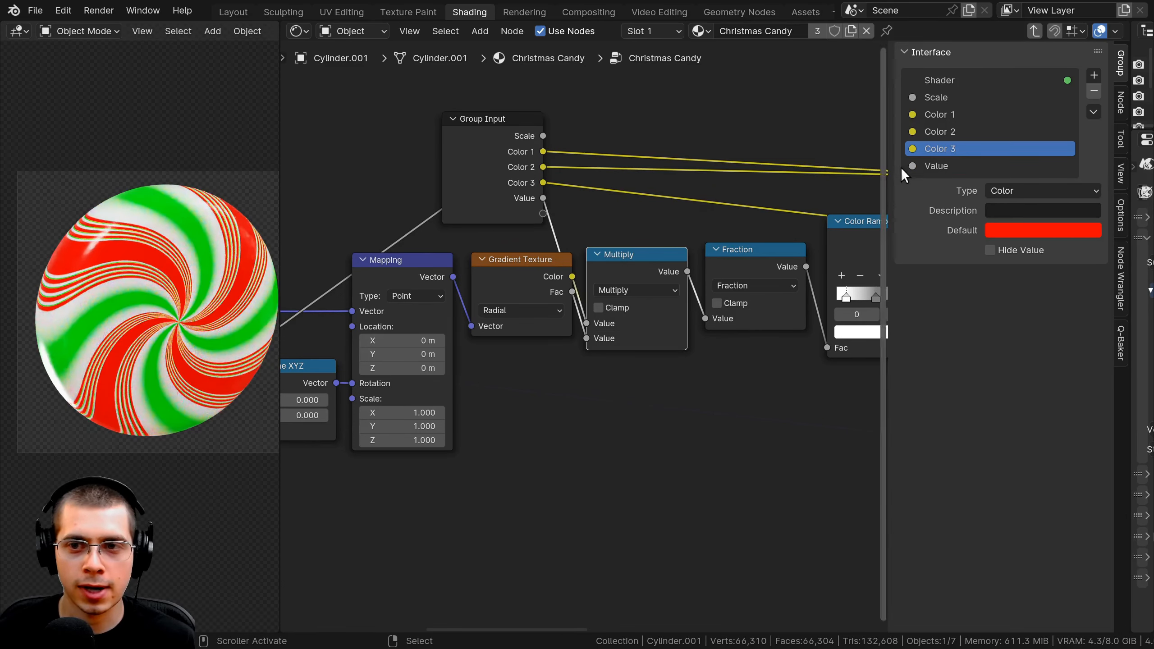
double_click(935, 166)
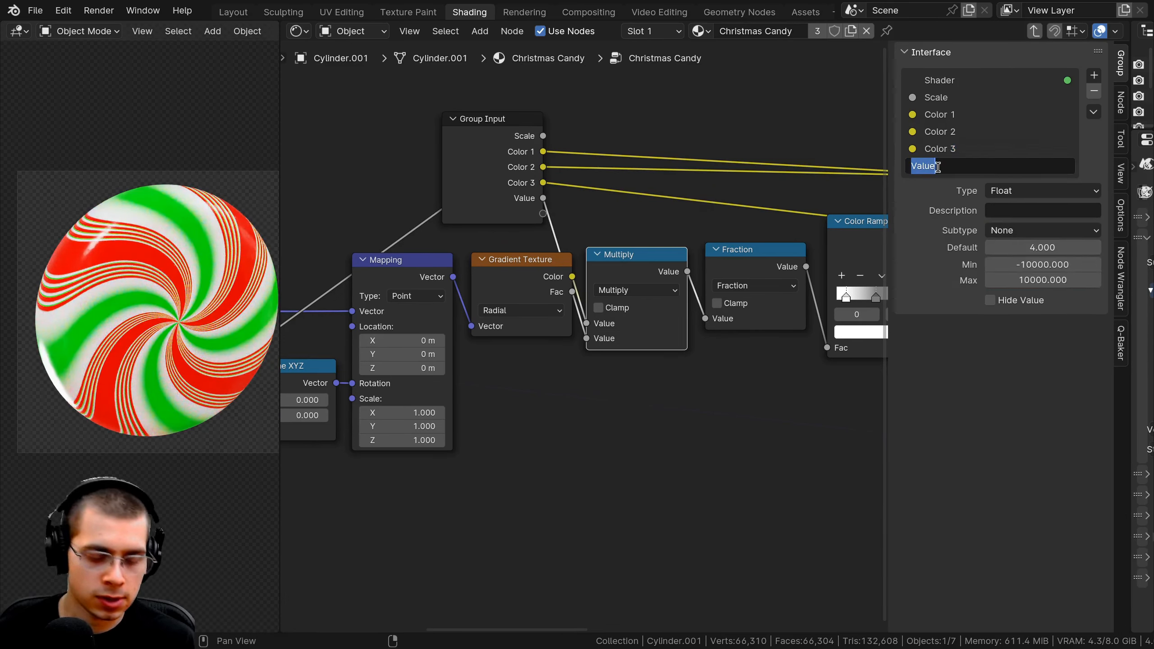
type("Amount of Swirls")
key("Return")
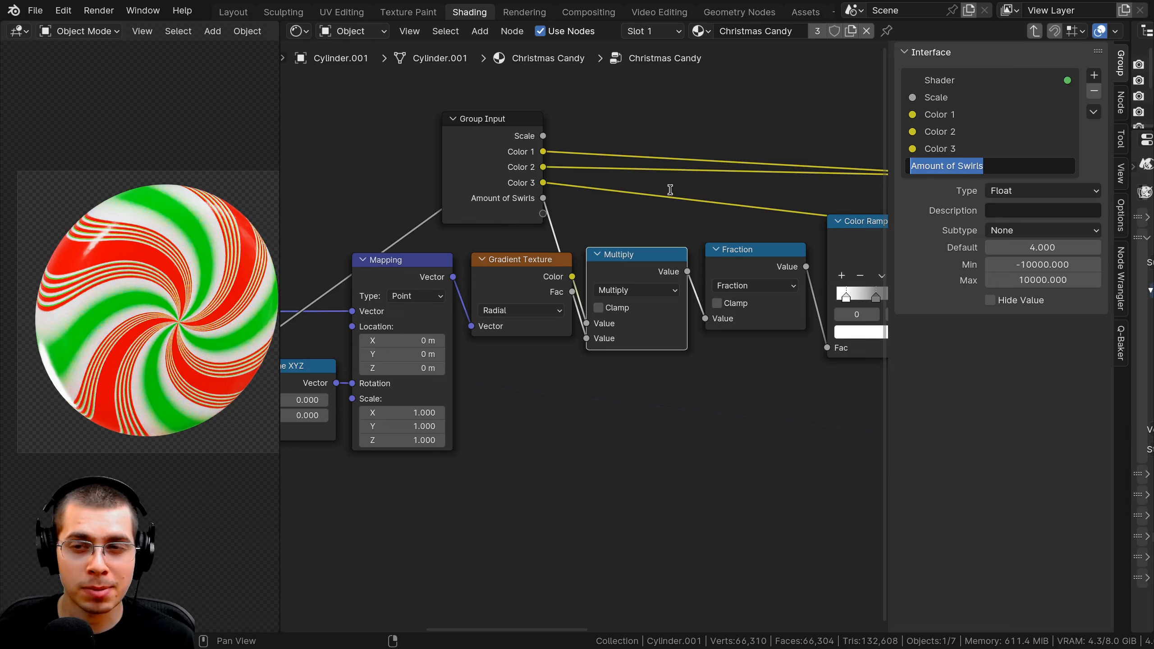
left_click(670, 190)
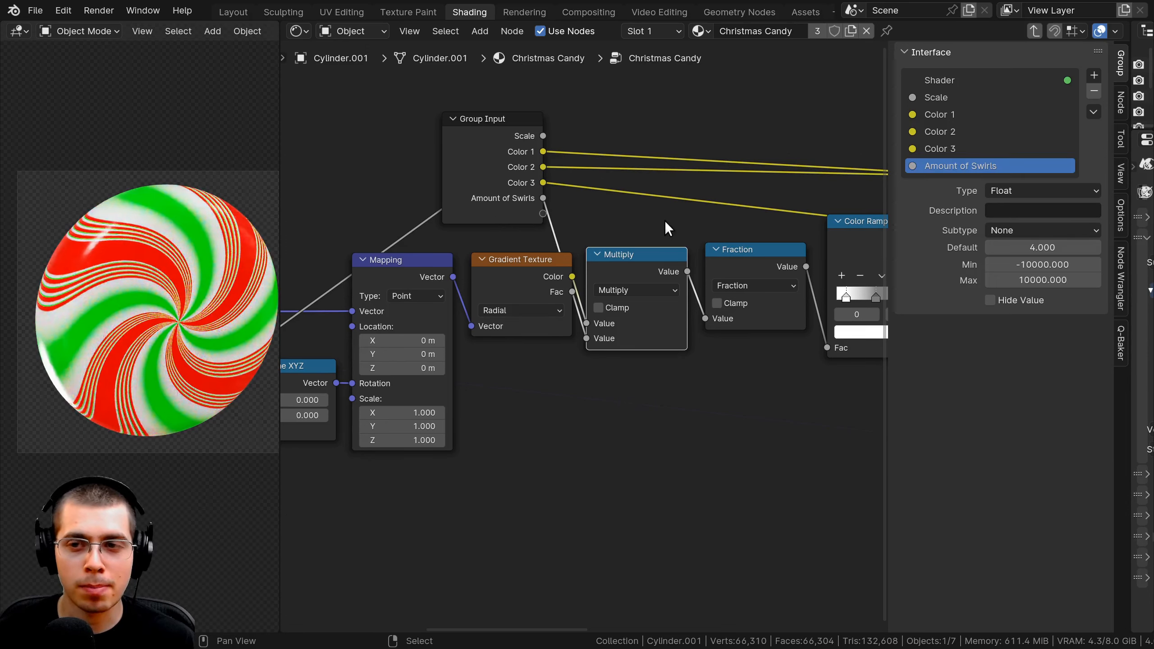
- Move the Group Input node above the first Color Ramp, near the Multiply node that follows it
middle_click_drag(513, 230, 522, 255)
left_click(512, 200)
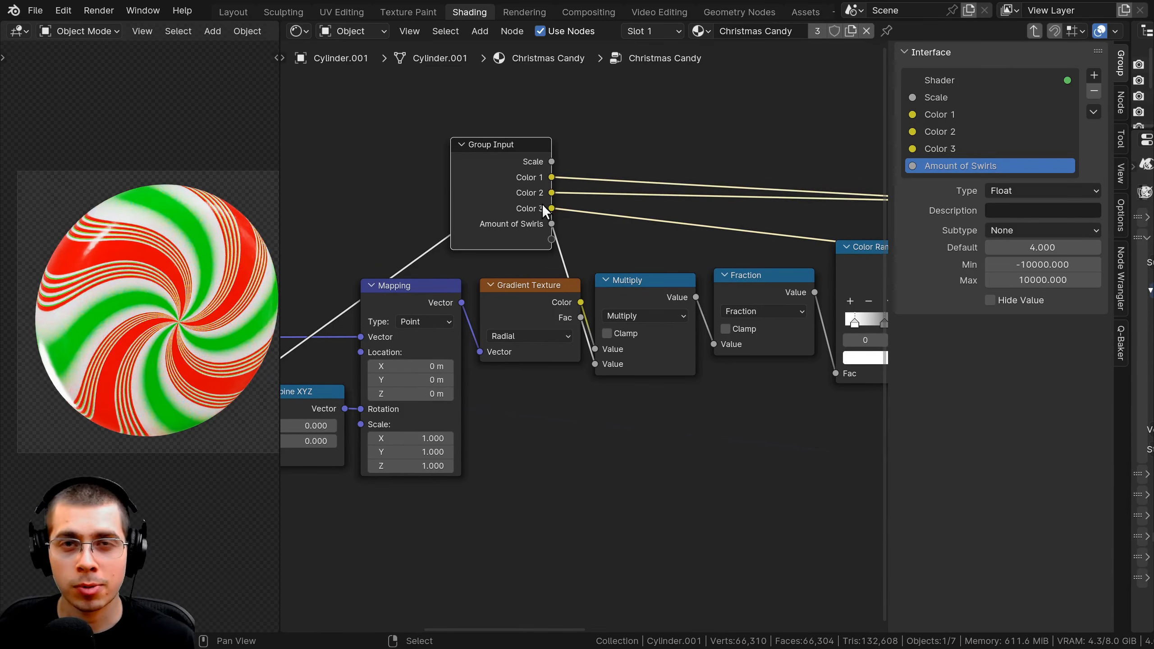
scroll(574, 331, "down", 11)
middle_click_drag(599, 301, 424, 294)
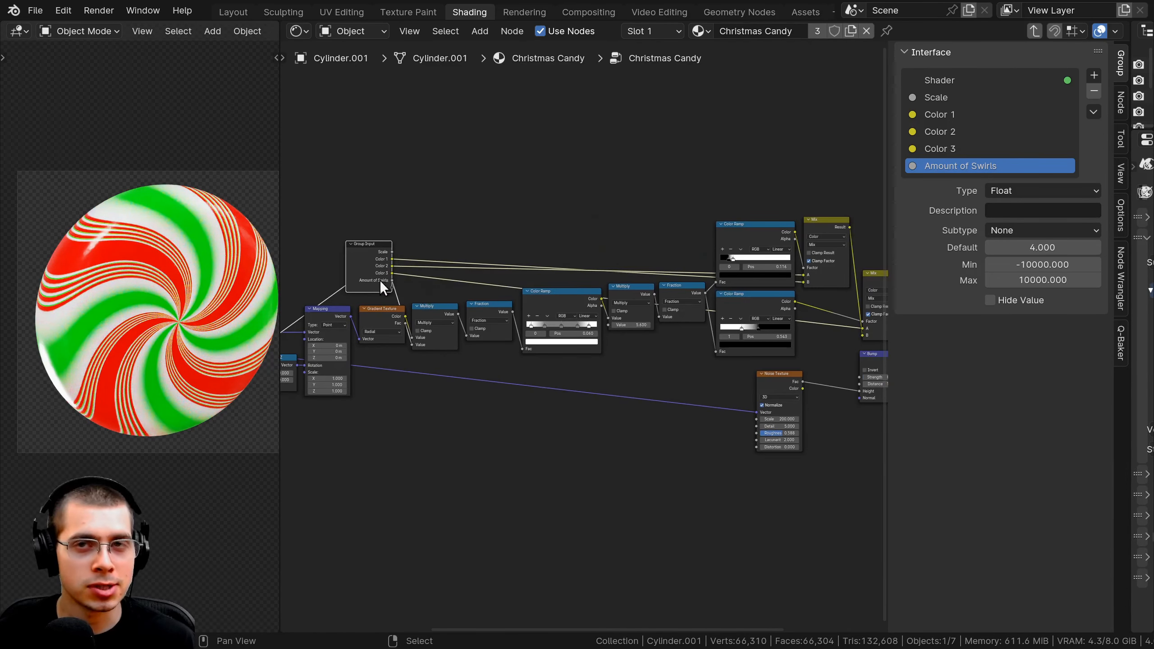
scroll(491, 255, "up", 2)
key("g")
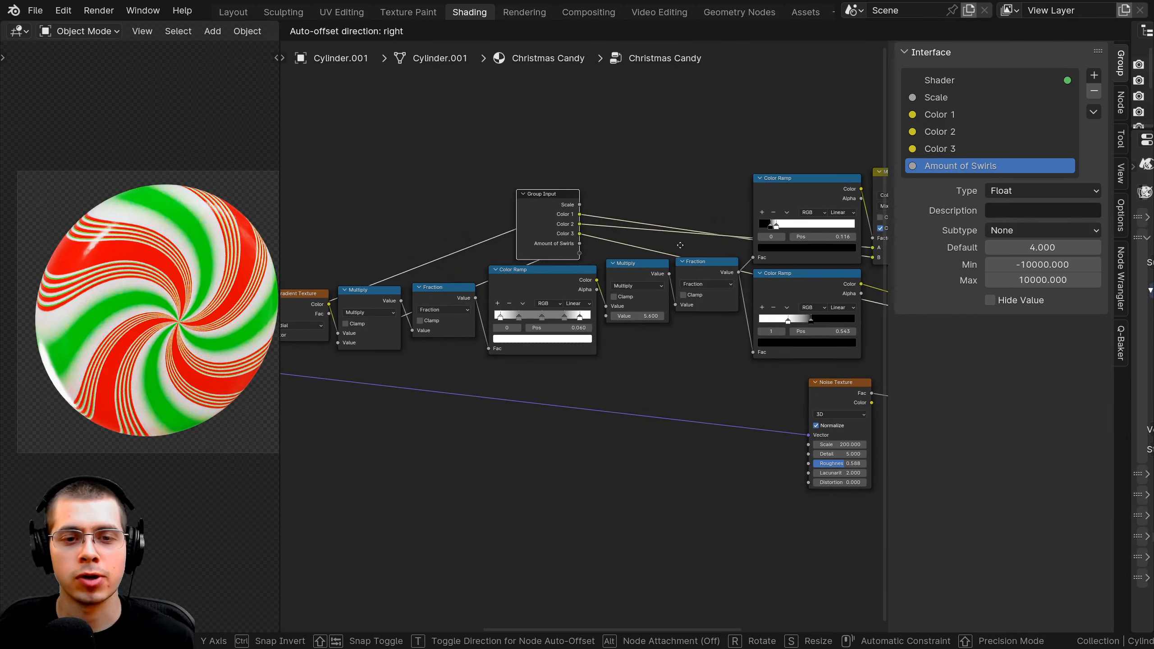
left_click(680, 245)
middle_click_drag(555, 281, 504, 307)
scroll(505, 307, "up", 4)
key("g")
left_click(560, 286)
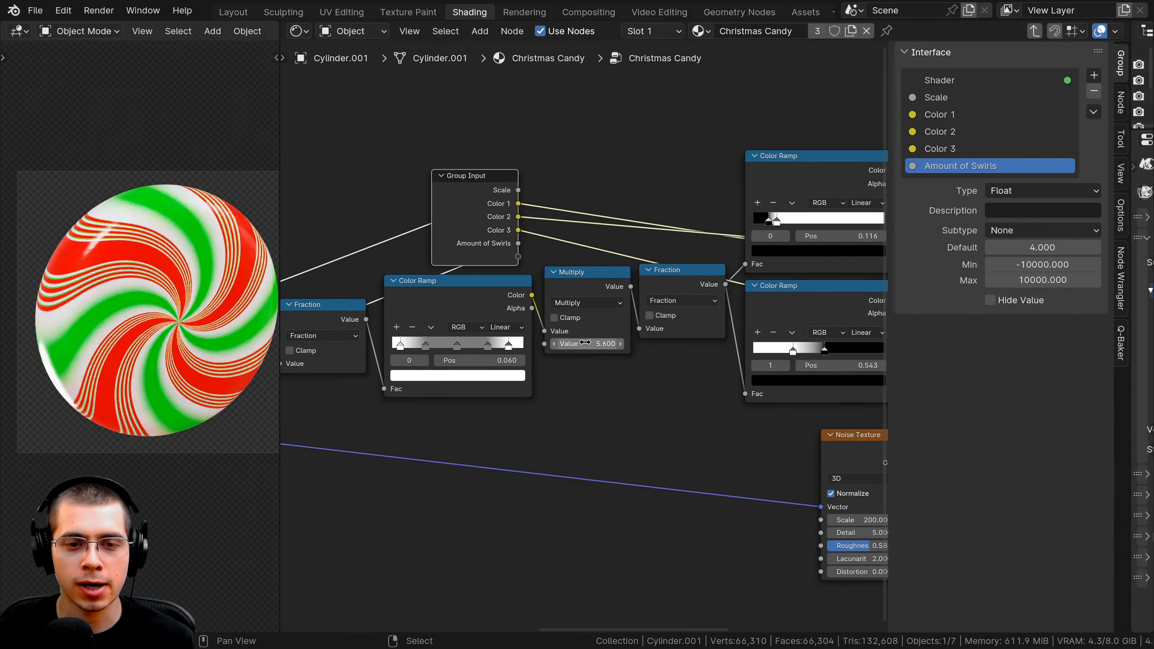
- Expose the second value of the Multiply node after the first Color Ramp as a group input named Candy Variation
scroll(585, 340, "up", 1)
mouse_move(586, 343)
left_mouse_down()
mouse_move(695, 344)
mouse_move(533, 344)
mouse_move(585, 343)
left_mouse_up()
middle_click_drag(586, 359, 609, 369)
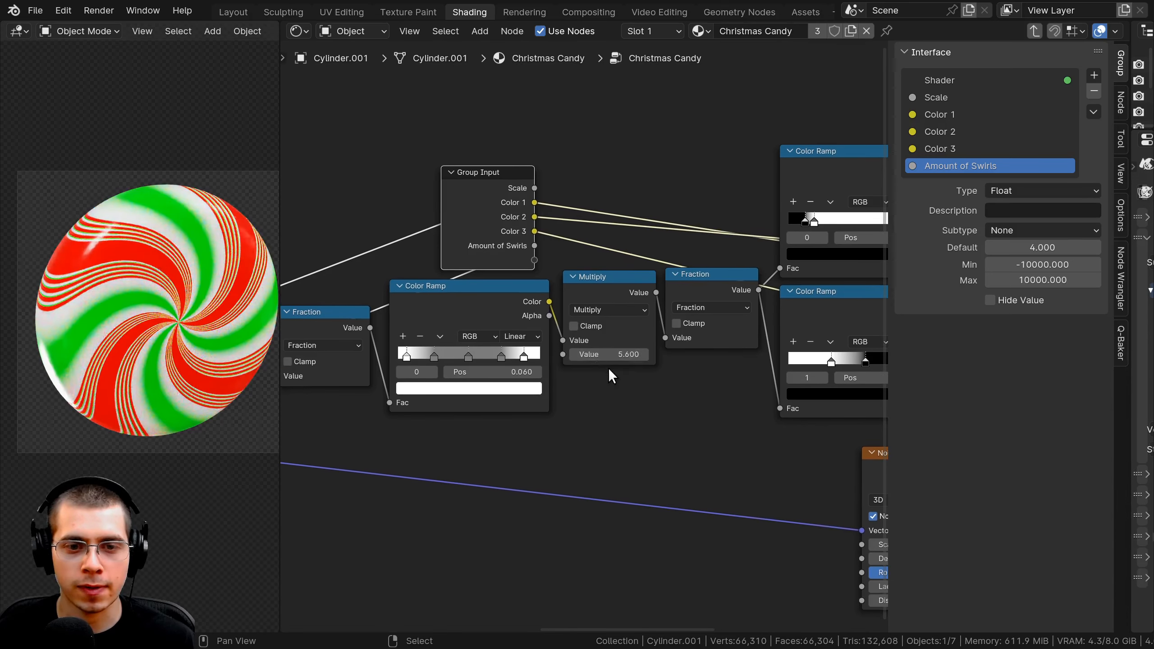
left_click_drag(562, 355, 534, 260)
left_click_drag(523, 253, 501, 249)
double_click(929, 183)
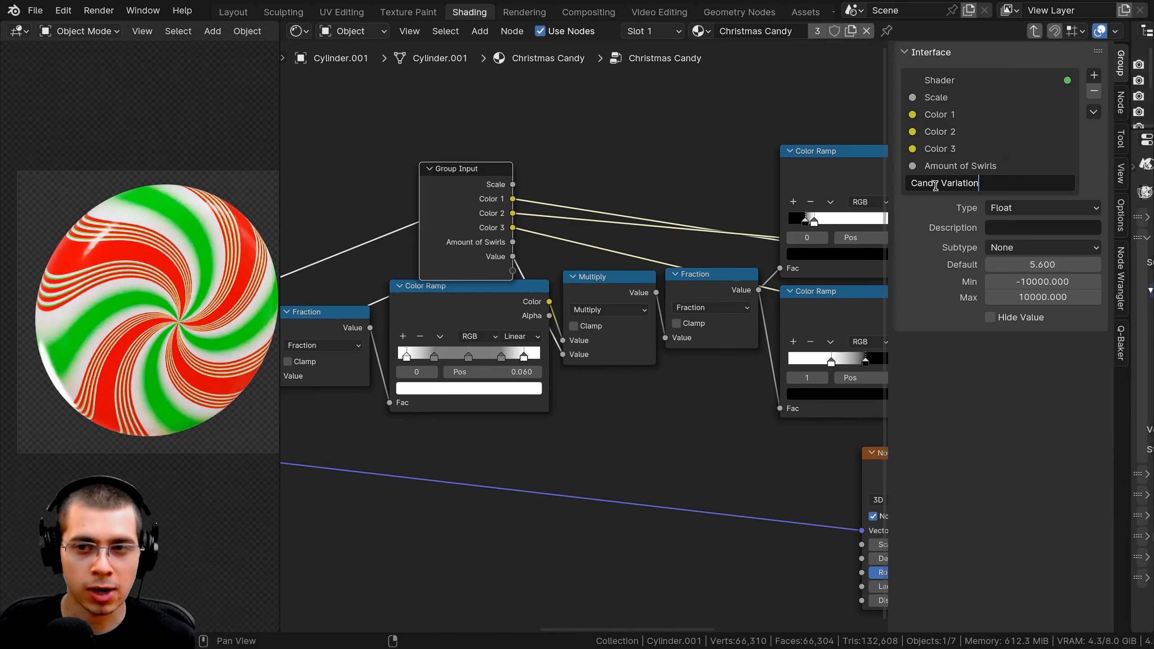
key("Return")
scroll(656, 313, "down", 1)
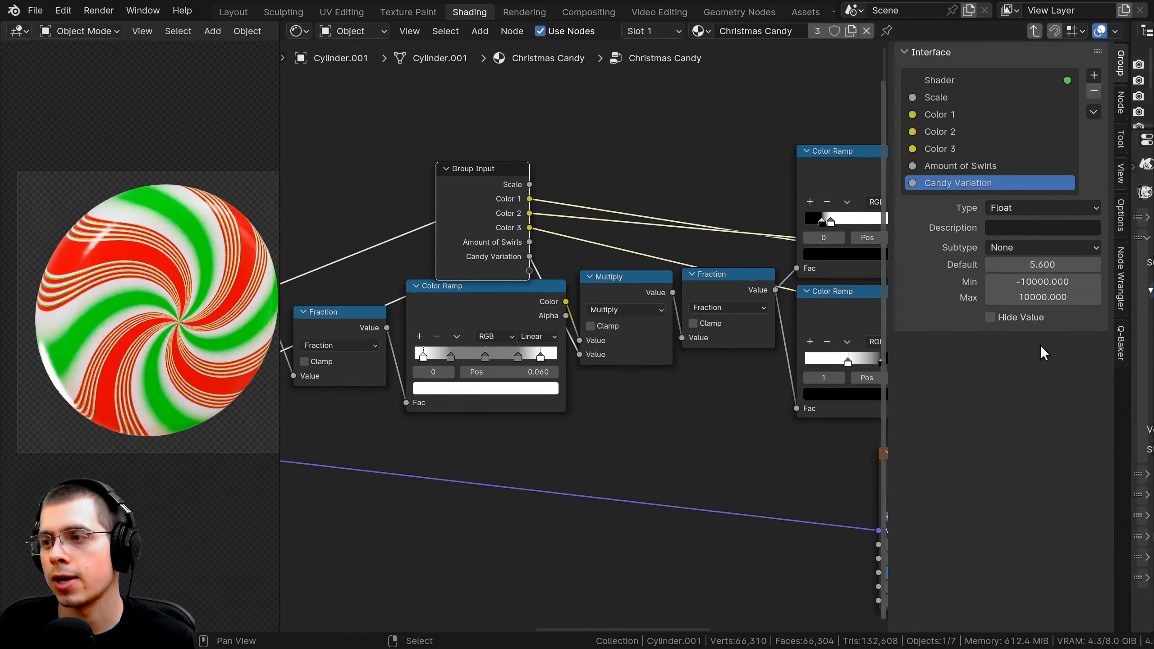
- Move the Group Input node below the second Fraction node and expose the Principled BSDF's Roughness as a group input
scroll(561, 233, "down", 1)
middle_click_drag(560, 233, 540, 233)
middle_click_drag(614, 263, 540, 260)
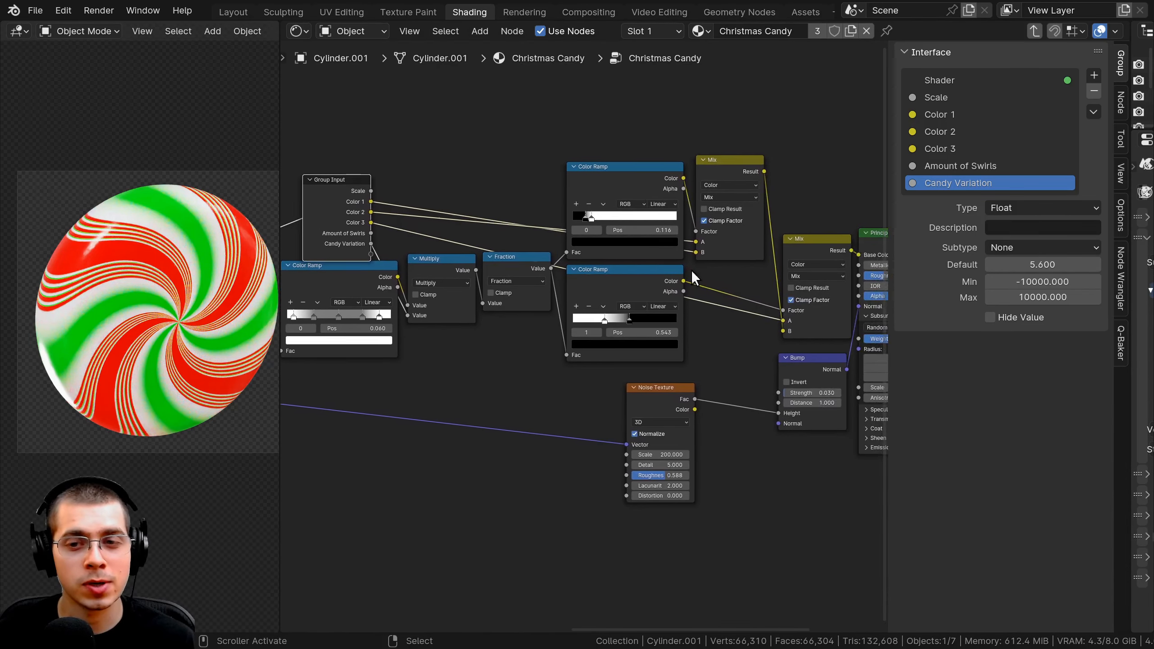
scroll(691, 270, "down", 2)
middle_click_drag(691, 270, 632, 229)
scroll(694, 231, "up", 1)
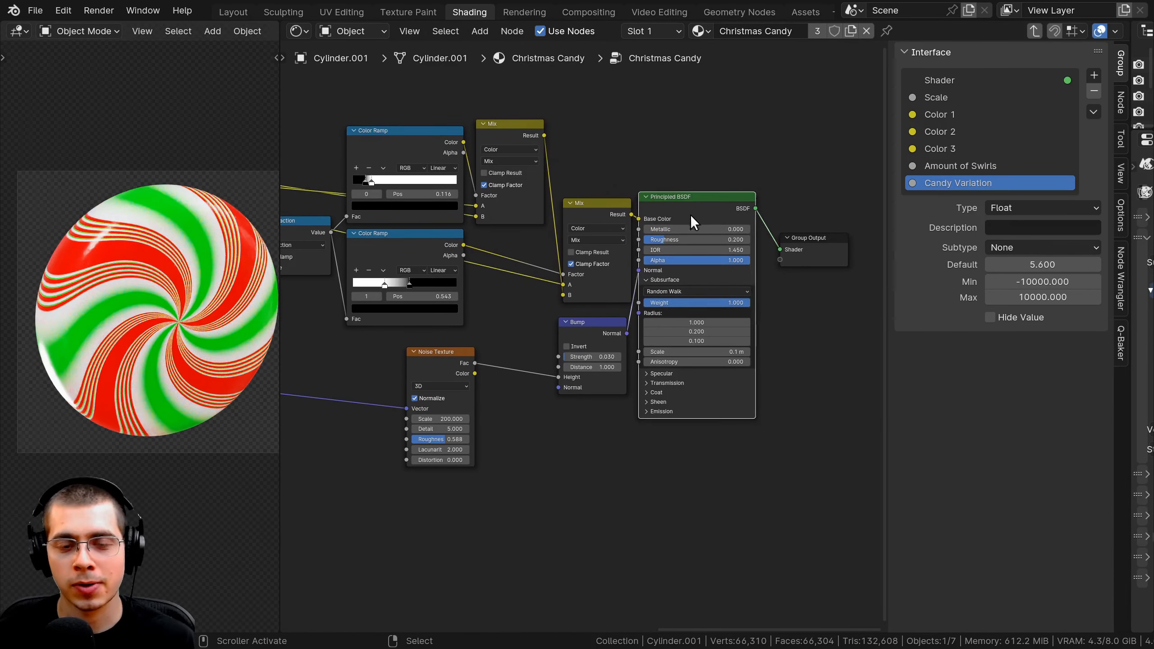
scroll(691, 214, "up", 1)
left_click_drag(660, 216, 442, 187)
left_click_drag(388, 147, 610, 330)
middle_click_drag(610, 329, 371, 293)
left_click_drag(393, 331, 399, 336)
middle_click_drag(400, 335, 431, 334)
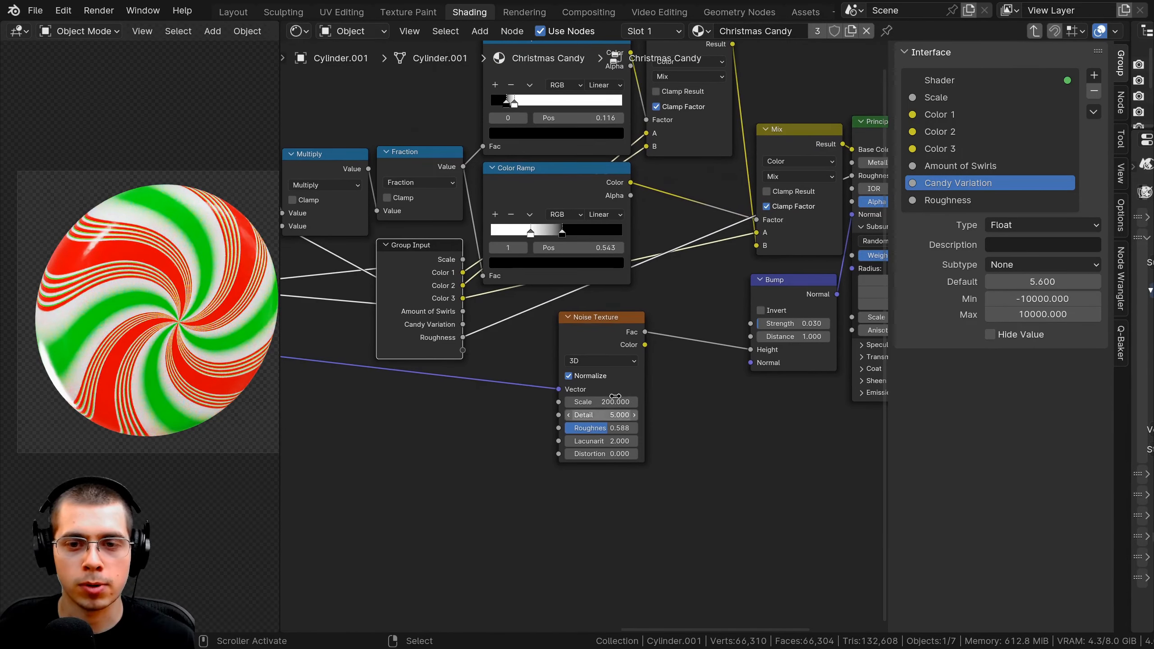
- Expose the Noise Texture's Scale as a group input named Bump Scale
middle_click_drag(632, 412, 626, 392)
scroll(625, 391, "up", 1)
left_click_drag(596, 299, 606, 298)
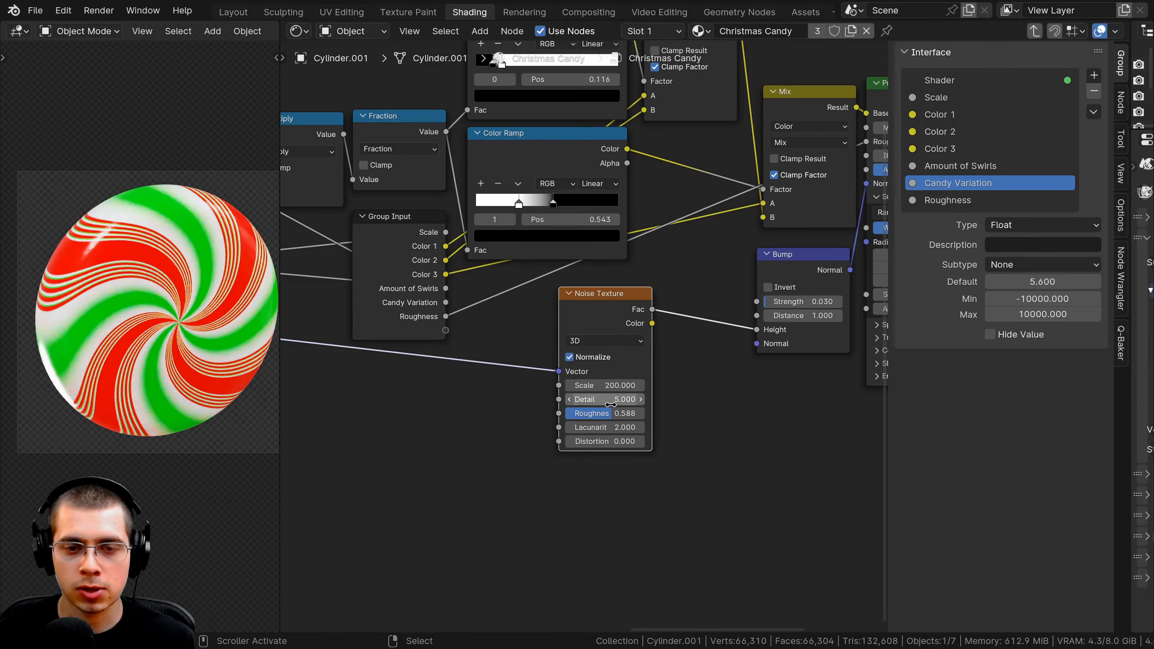
left_click_drag(557, 387, 446, 330)
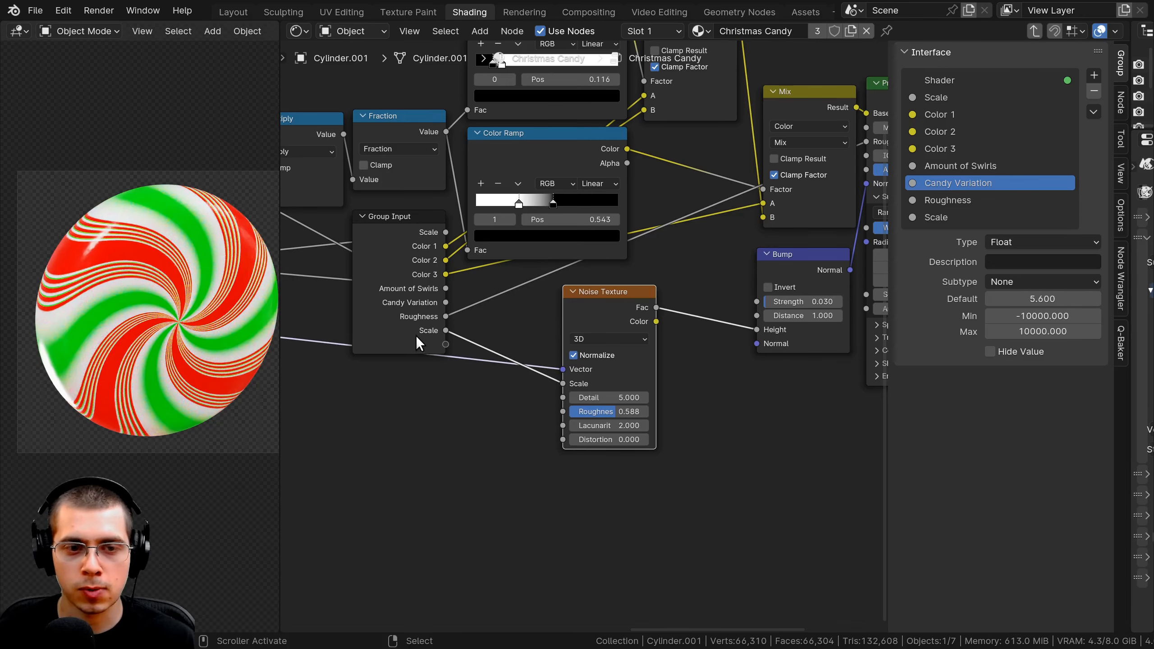
scroll(445, 321, "up", 1)
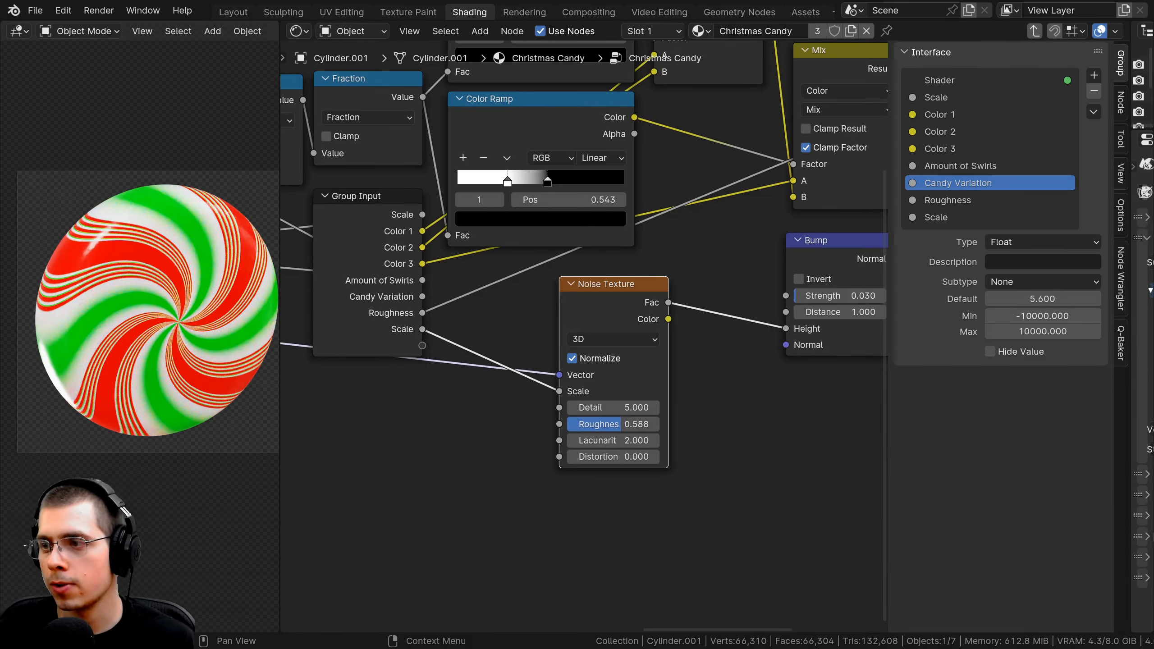
double_click(960, 217)
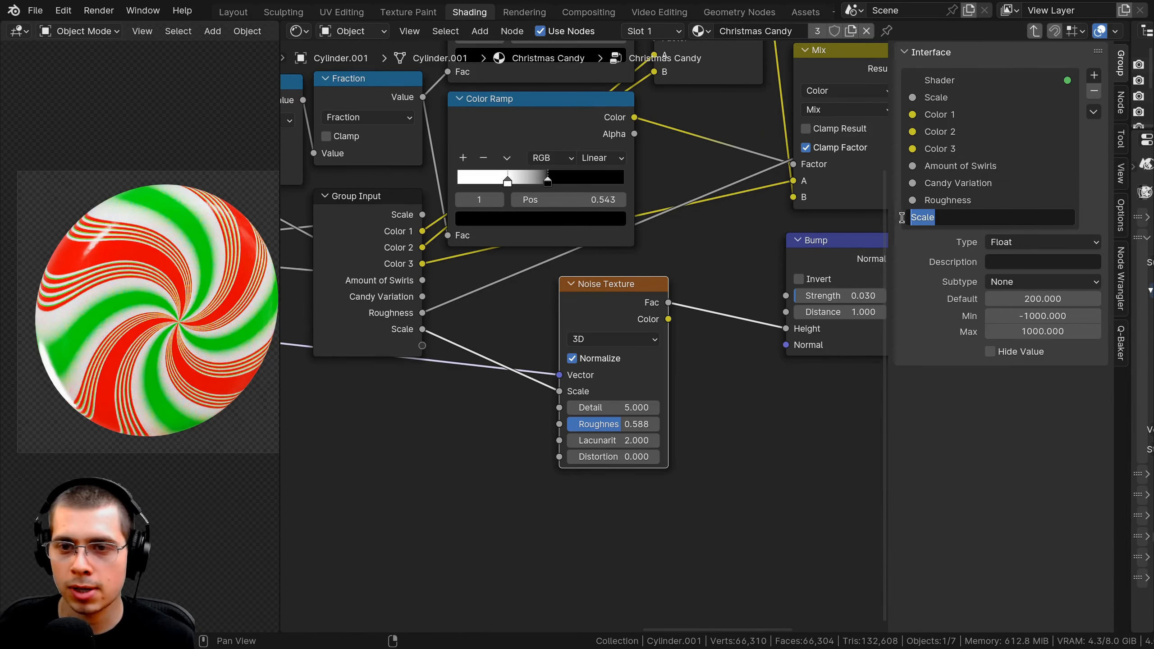
type("Bump")
key("Return")
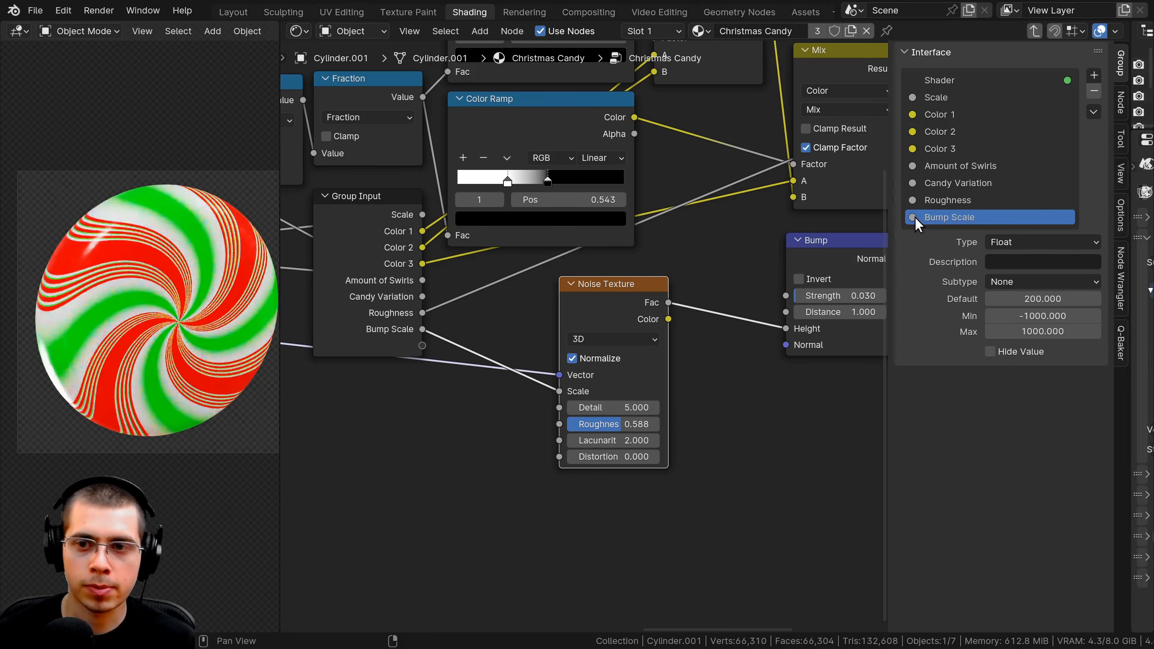
- Expose the Bump node's Strength as a group input named Bump Strength
mouse_move(819, 299)
left_mouse_down()
mouse_move(856, 299)
mouse_move(829, 296)
left_mouse_up()
right_click(830, 296)
left_click_drag(777, 211, 421, 345)
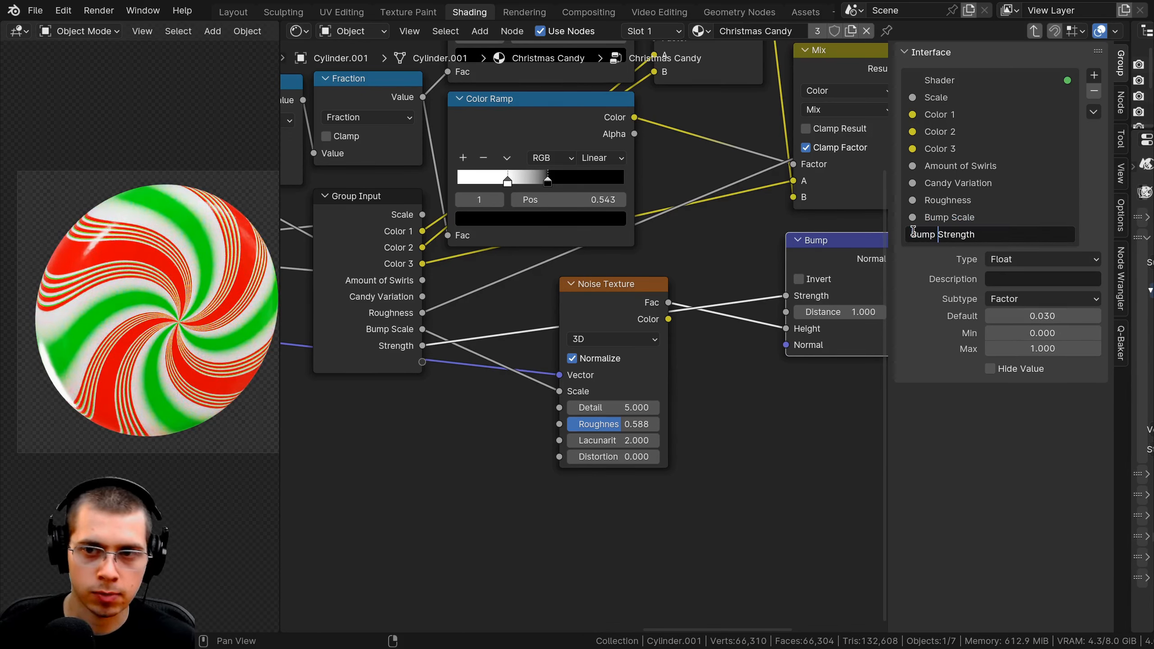
- Move the Group Input node to the start of the node tree, below the Texture Coordinate node
scroll(543, 268, "down", 5)
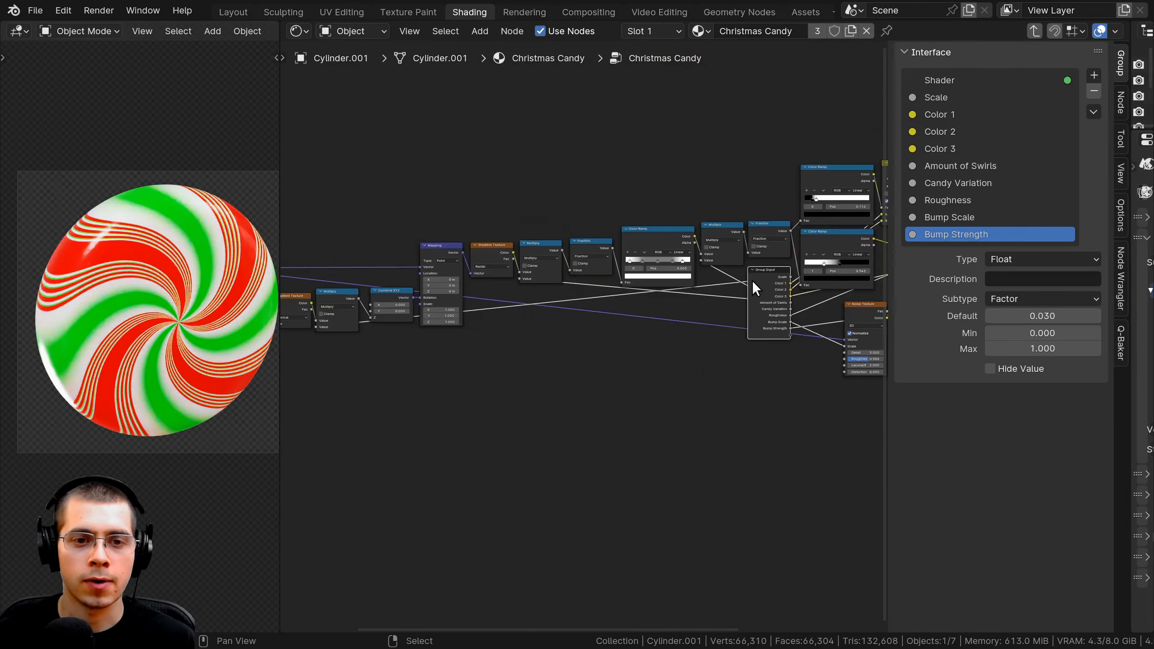
key("g")
left_click(478, 313)
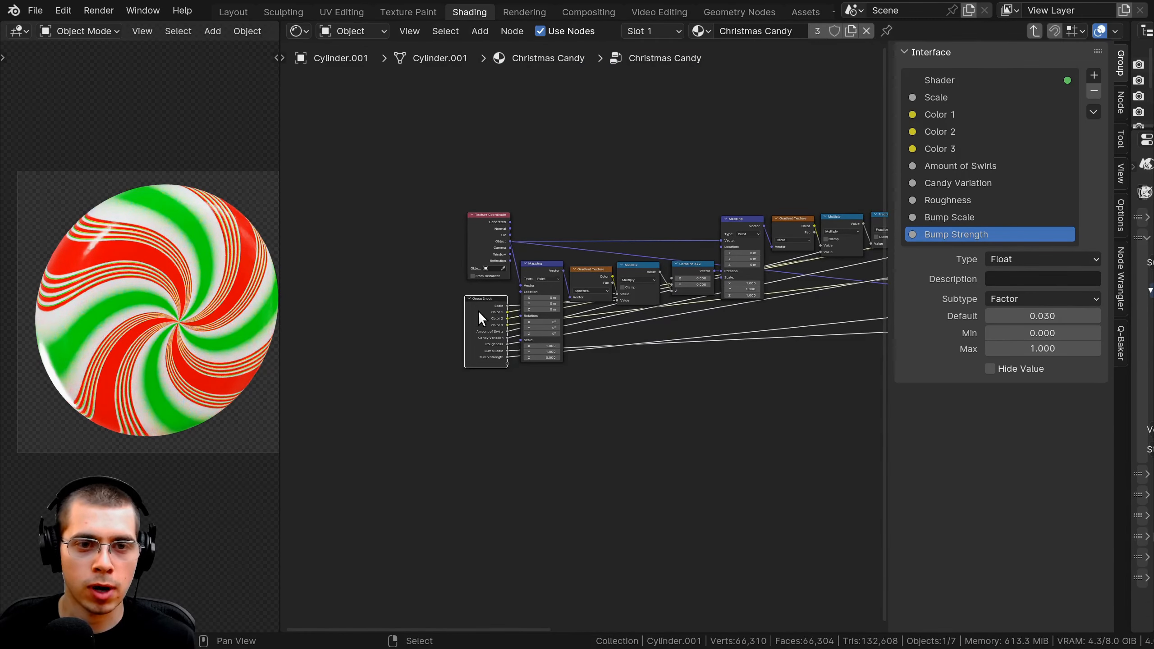
scroll(478, 311, "up", 2)
left_click_drag(451, 289, 521, 270)
- Exit the node group, hide the node editor's sidebar and widen the 3D viewport to show all three candies
key("Tab")
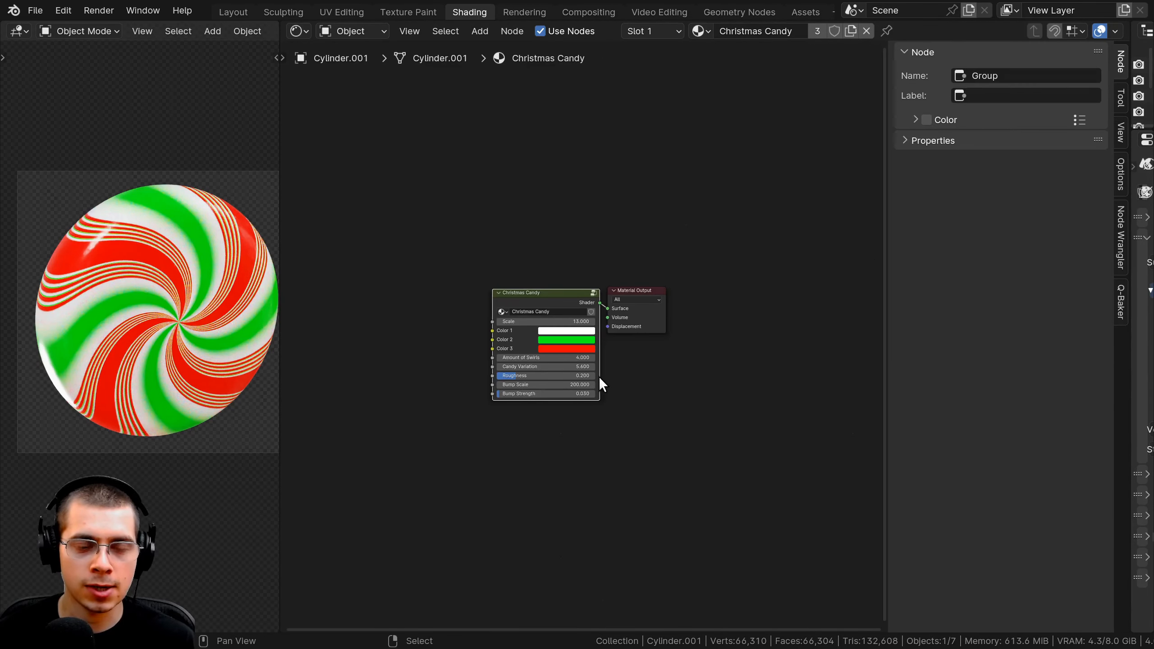
scroll(598, 376, "up", 3)
key("n")
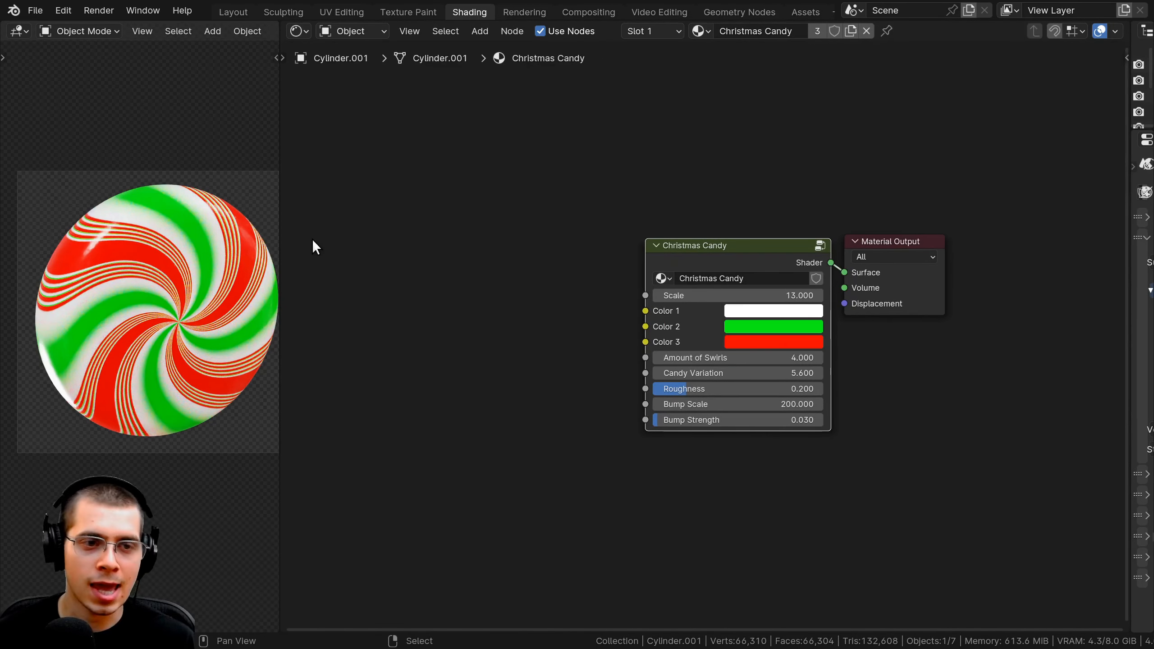
left_click_drag(278, 230, 540, 261)
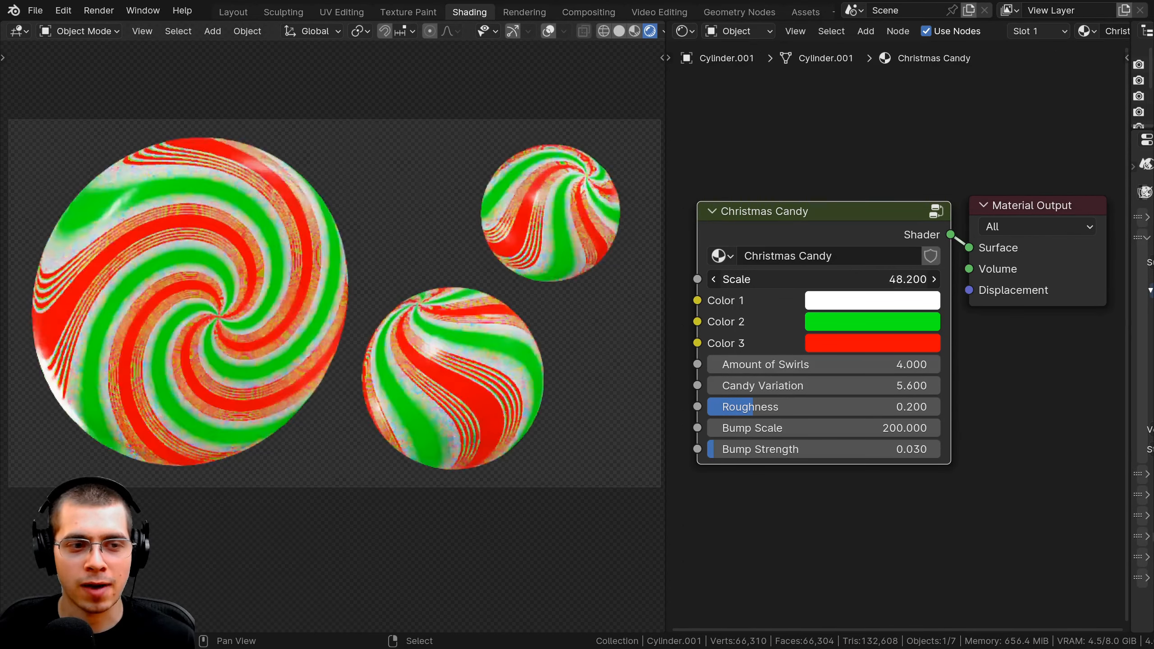
- Try a higher Scale and a purple Color 1 on the Christmas Candy node, cancelling each change
mouse_move(817, 279)
left_mouse_down()
mouse_move(890, 279)
mouse_move(827, 279)
left_mouse_up()
left_click(830, 300)
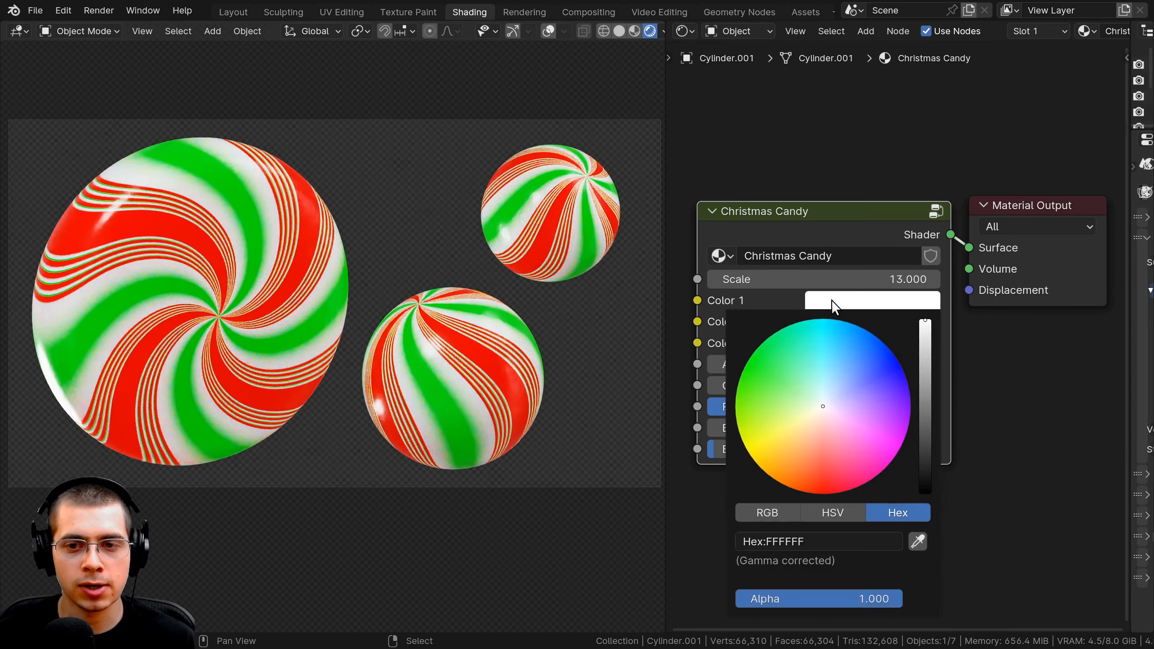
left_click_drag(827, 400, 873, 408)
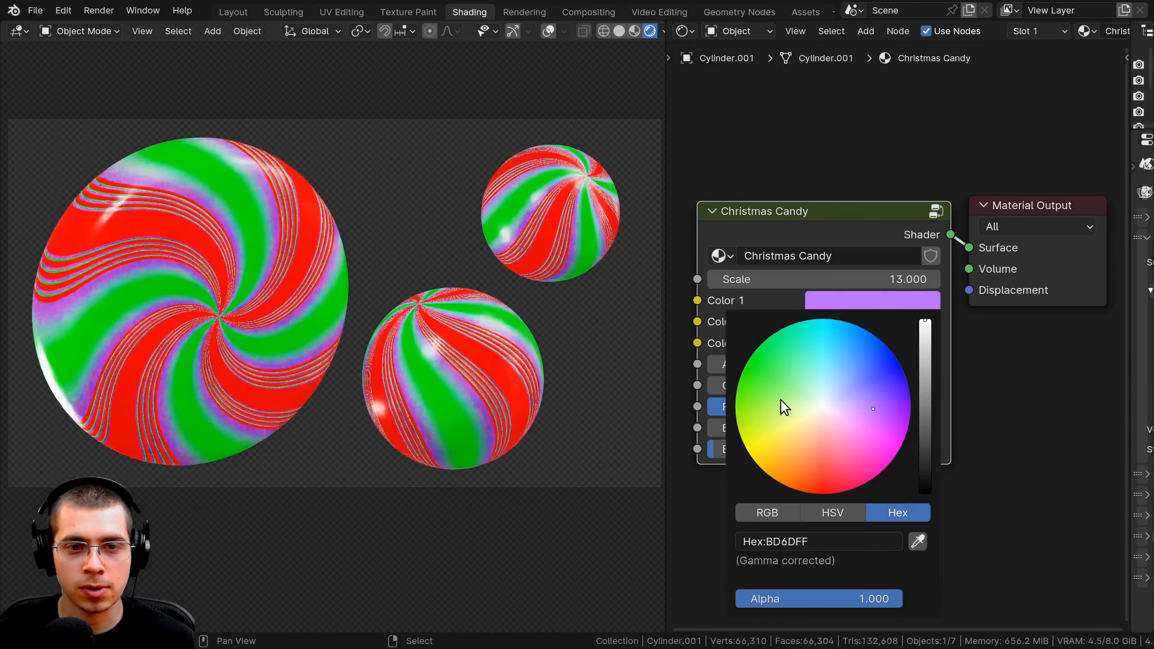
key("Escape")
middle_click_drag(816, 361, 814, 356)
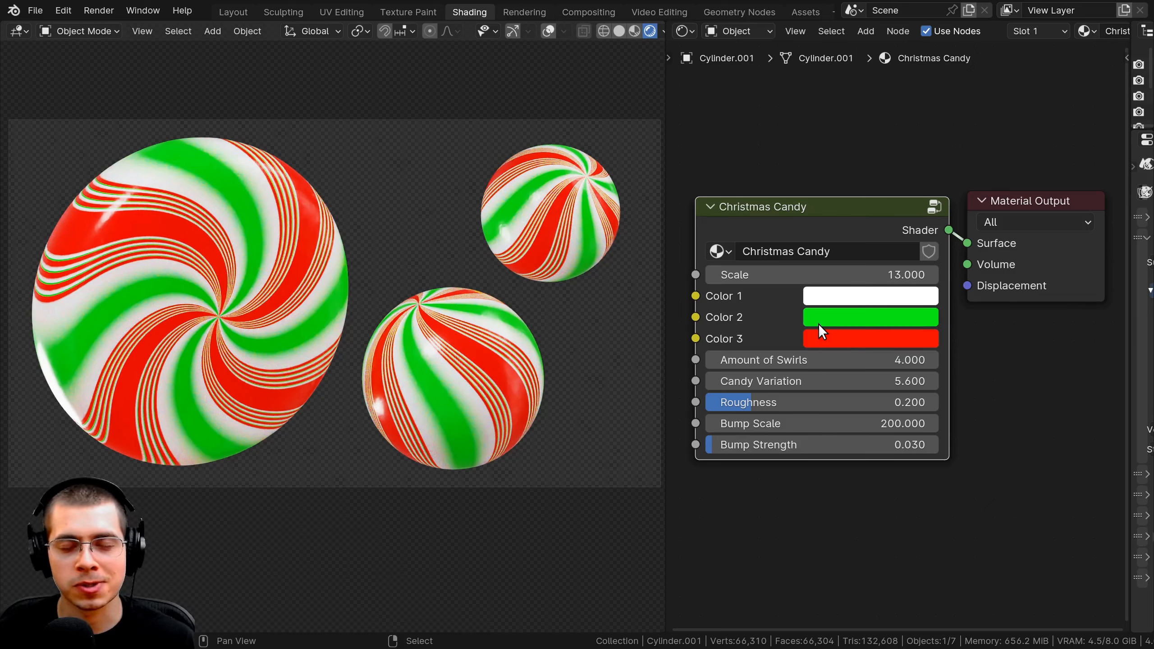
- Try varying Amount of Swirls, Candy Variation, Roughness, Bump Scale and Bump Strength on the Christmas Candy node, cancelling each change
mouse_move(816, 360)
left_mouse_down()
mouse_move(902, 359)
mouse_move(816, 360)
left_mouse_up()
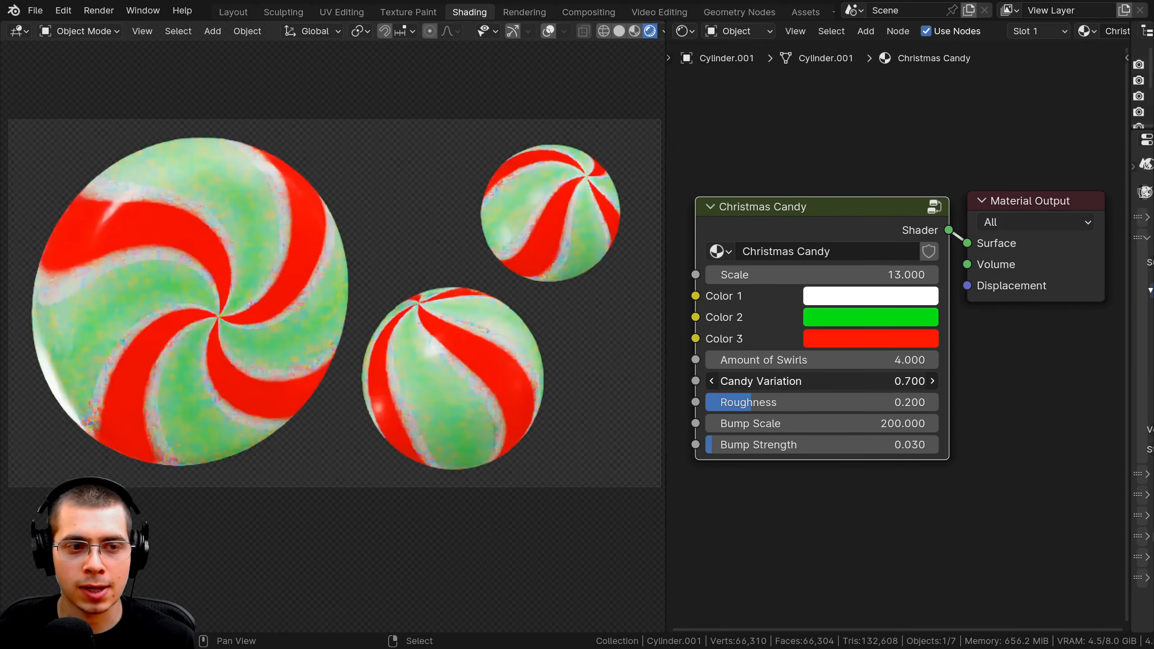
left_click_drag(817, 380, 860, 381)
left_click_drag(770, 402, 831, 423)
right_click(796, 401)
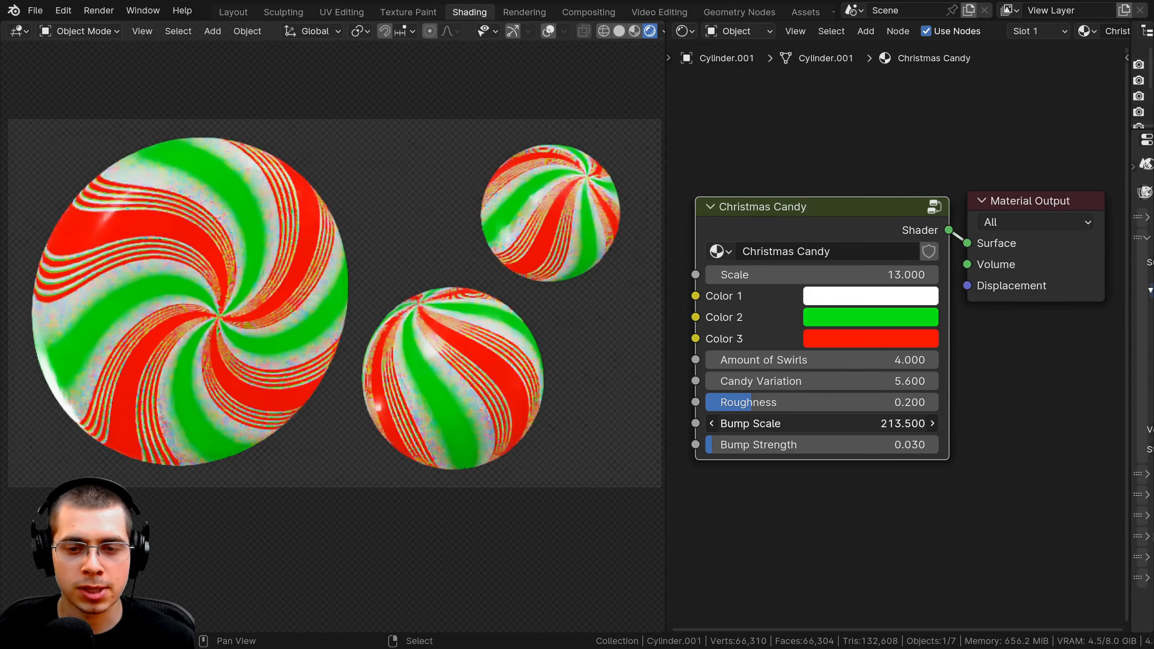
left_click_drag(752, 444, 802, 445)
right_click(802, 444)
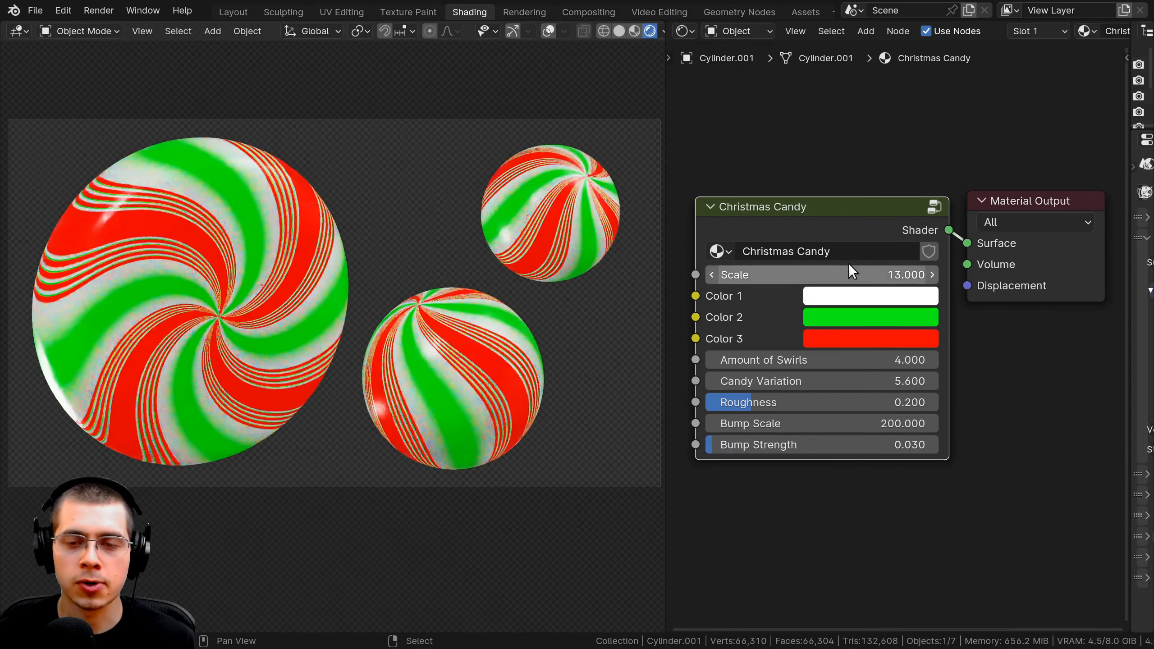
- Save the Blender file tutorial.blend
key("ctrl+s")
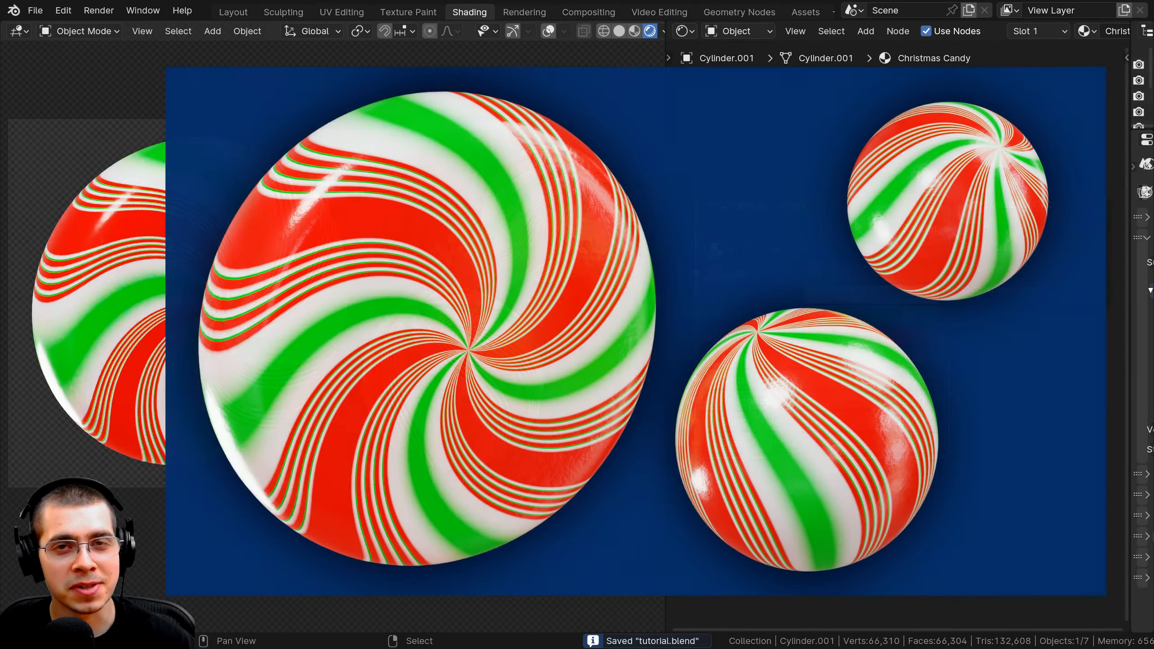